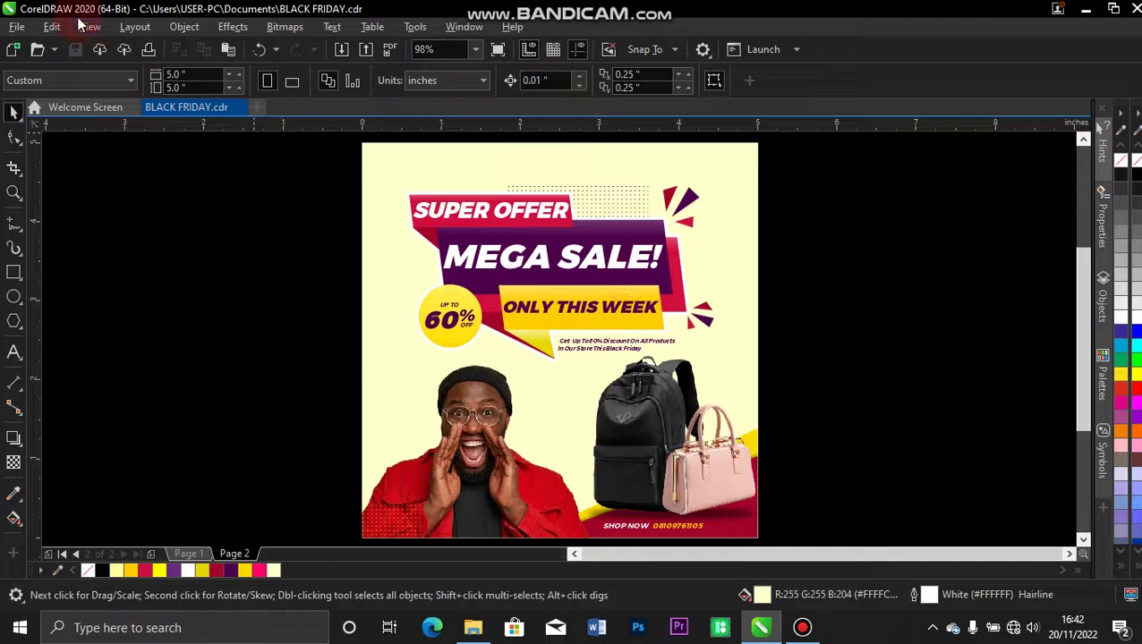
pyautogui.click(208, 206)
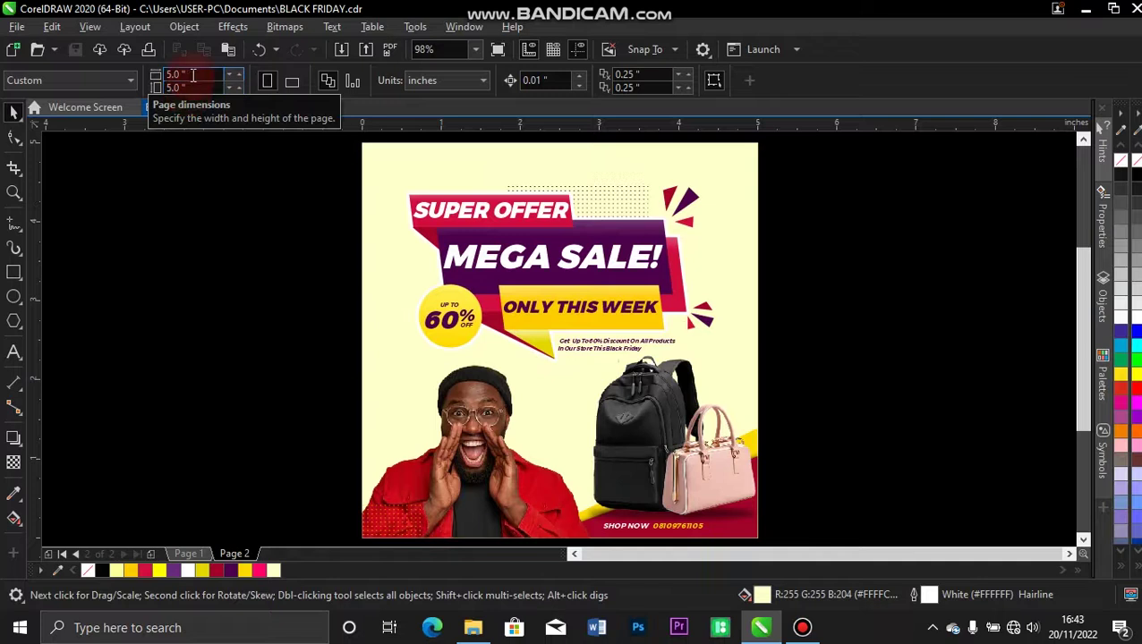
pyautogui.click(331, 85)
pyautogui.click(436, 79)
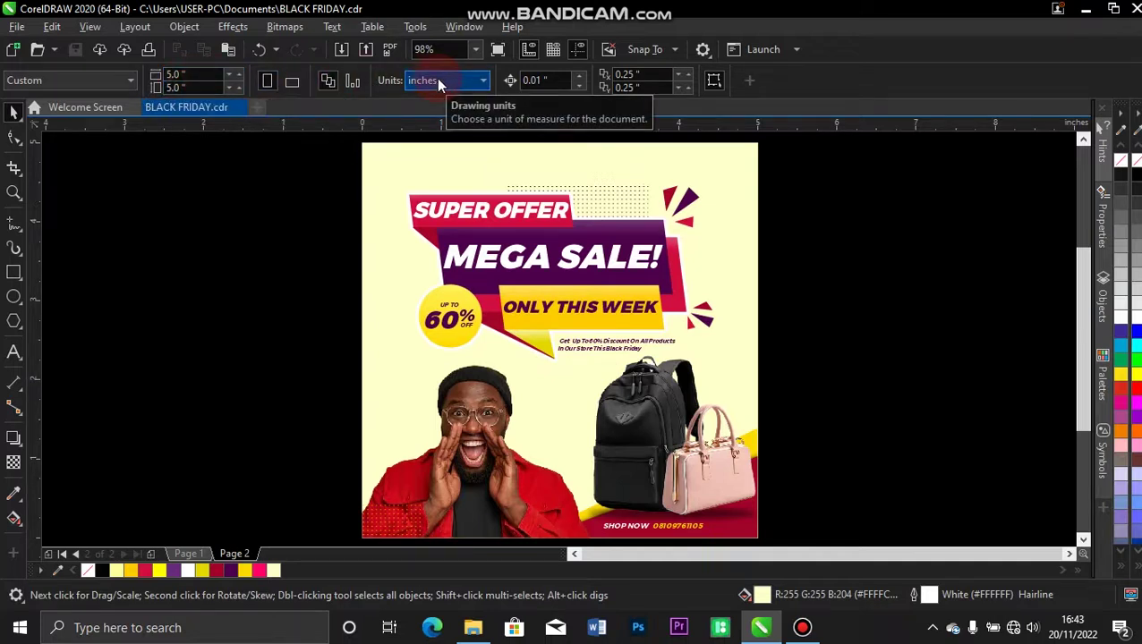
pyautogui.click(420, 174)
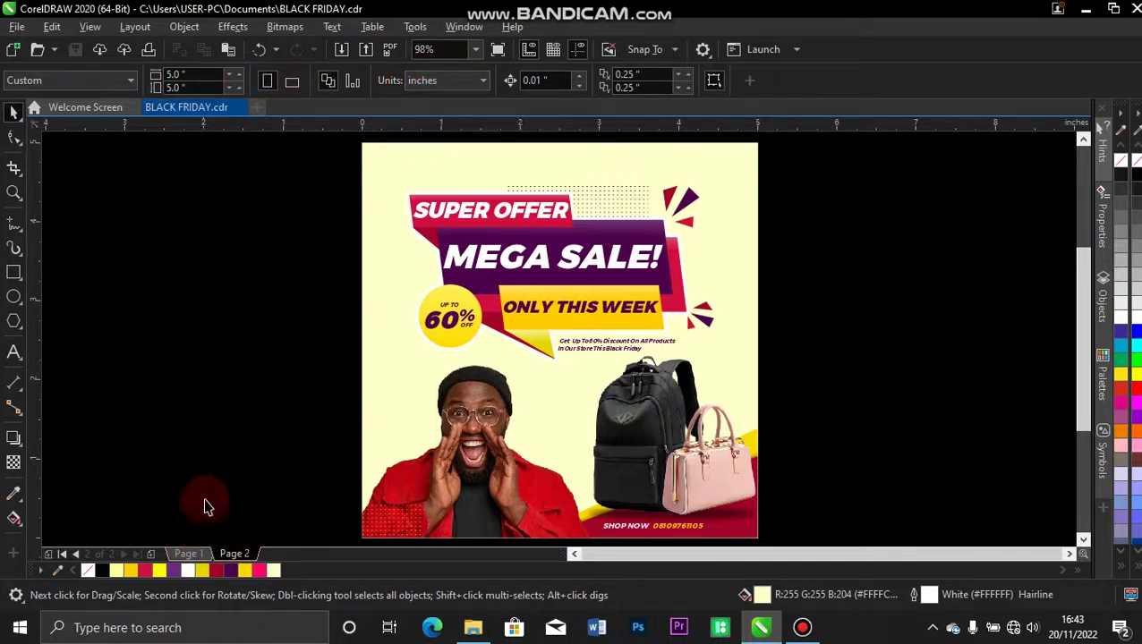
# Add a page after Page 2 and create a page-sized 5 × 5 inch rectangle centred on it.
pyautogui.click(152, 555)
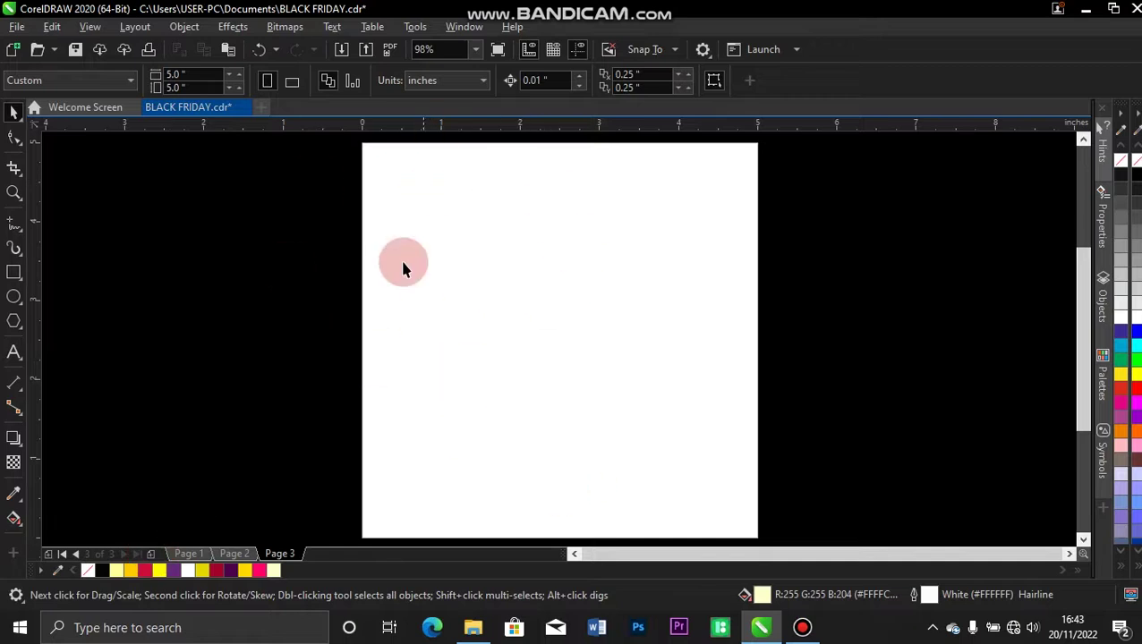
pyautogui.doubleClick(14, 274)
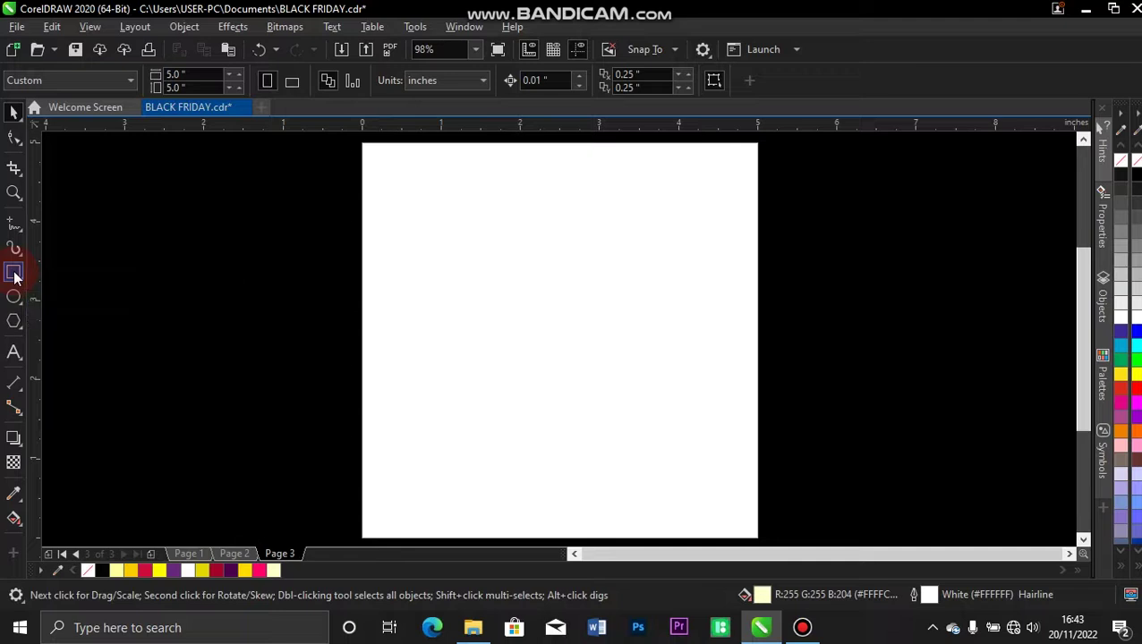
pyautogui.click(87, 571)
pyautogui.moveTo(660, 357); pyautogui.dragTo(499, 349)
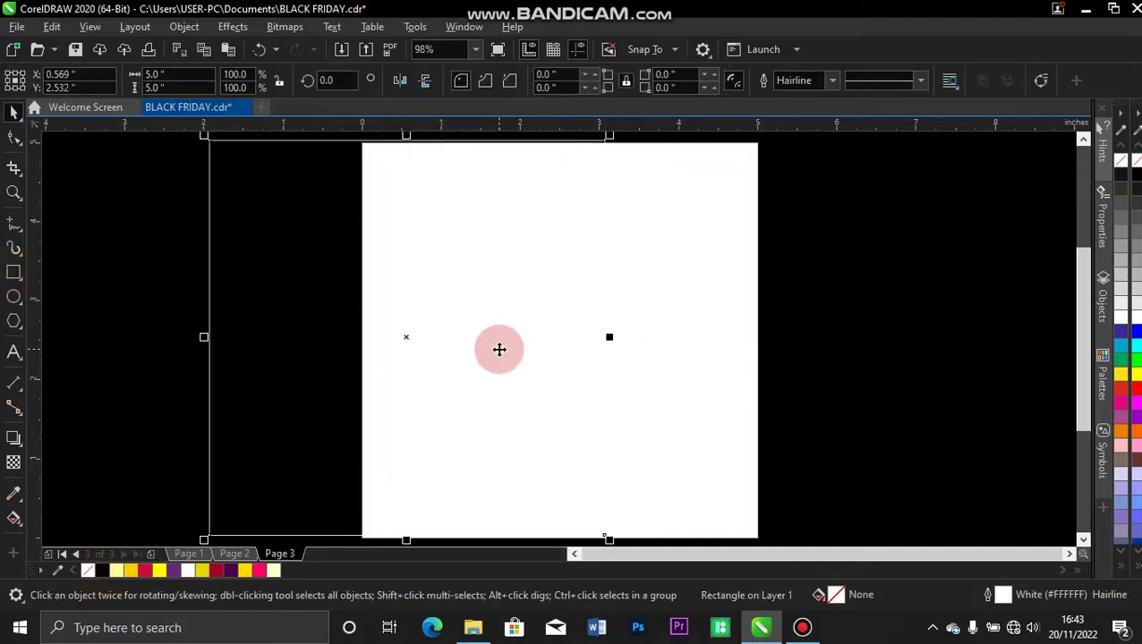
pyautogui.press('p')
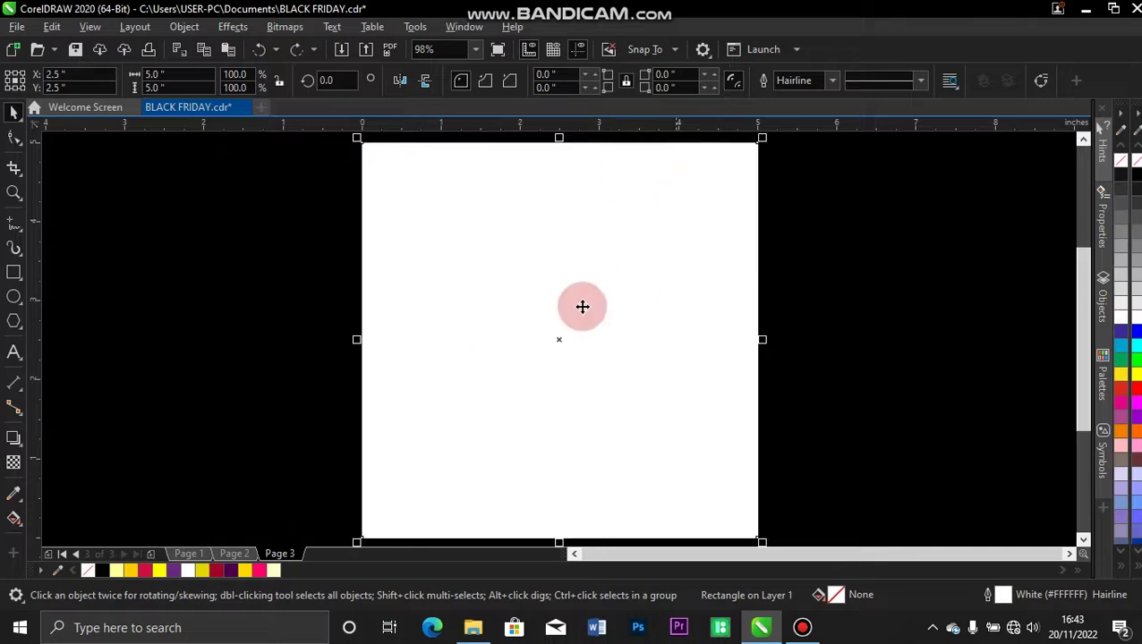
# Remove the page rectangle's outline and fill it with Pale Yellow (#FFFFCC).
pyautogui.click(832, 80)
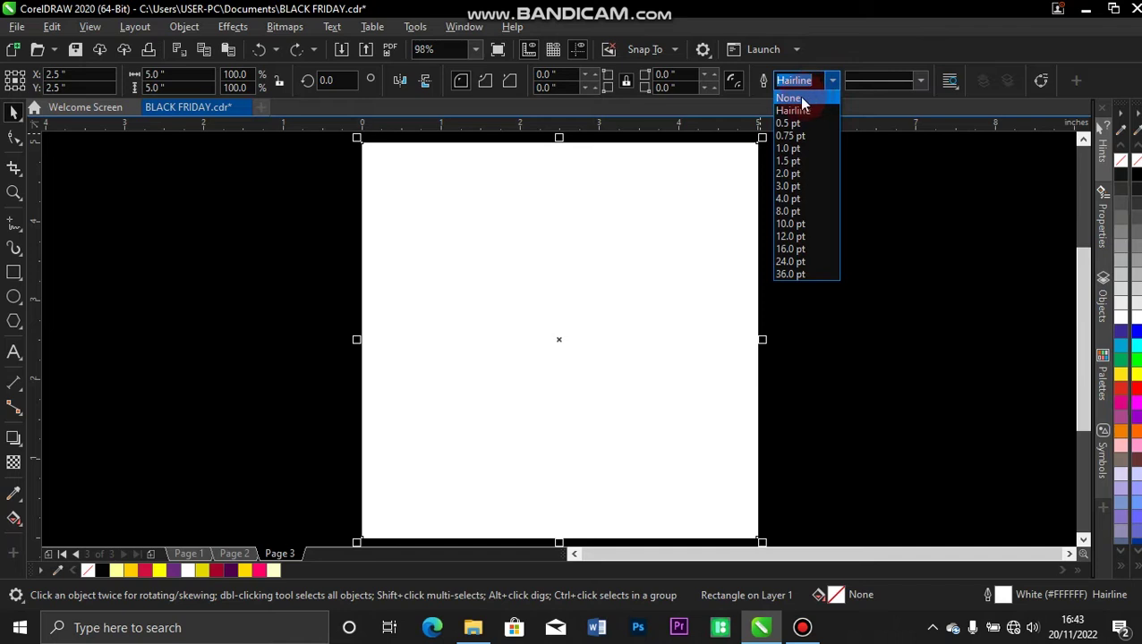
pyautogui.click(801, 102)
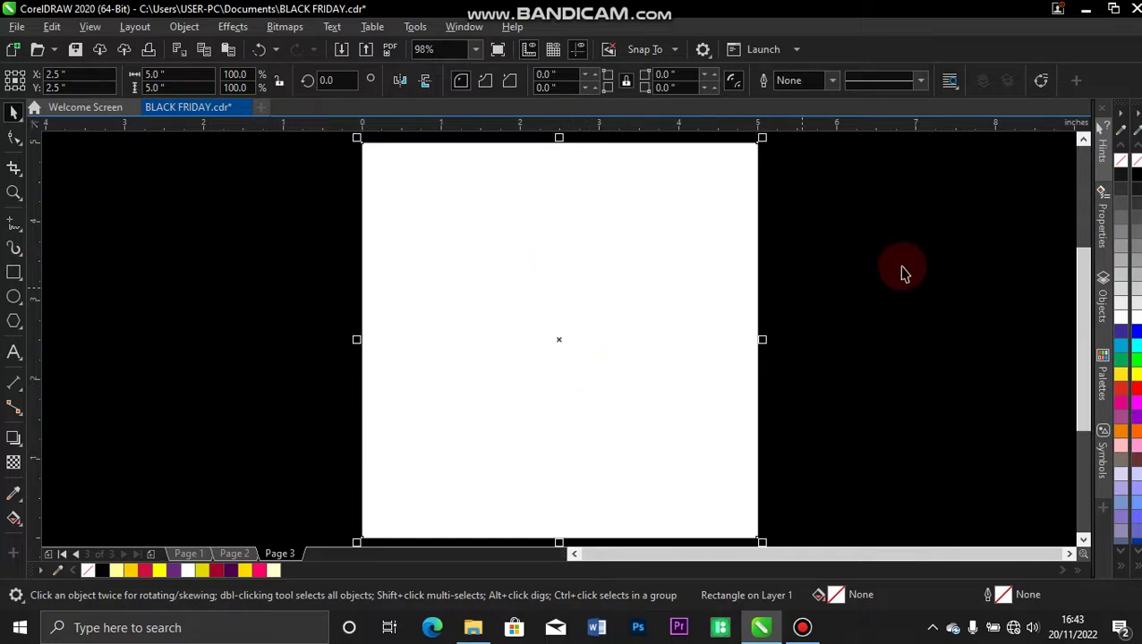
pyautogui.click(1138, 568)
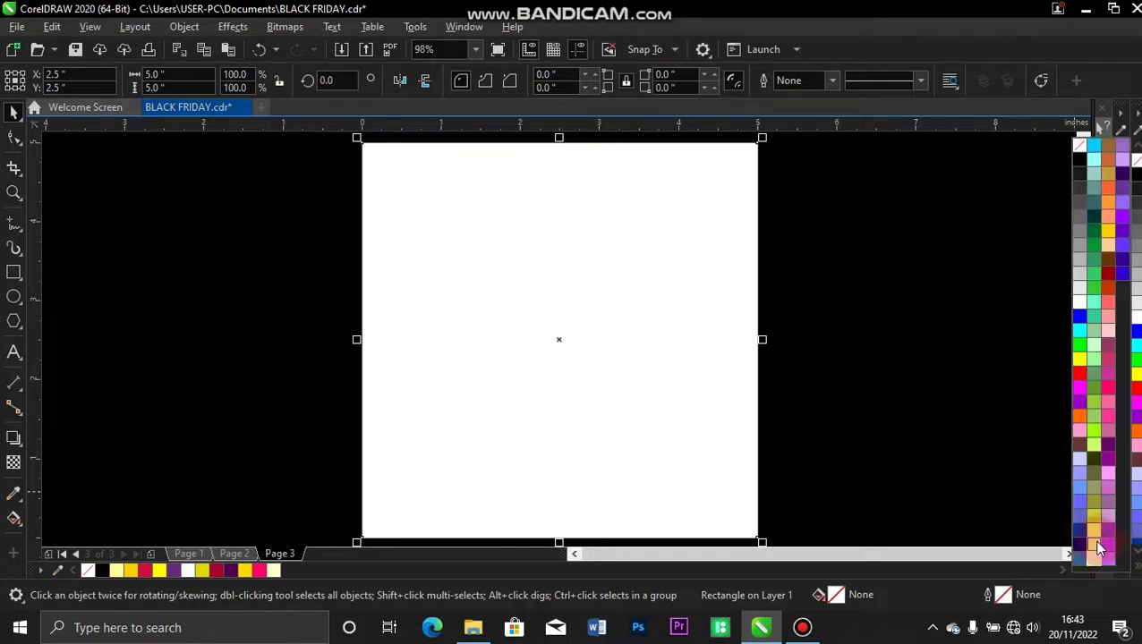
pyautogui.click(1101, 549)
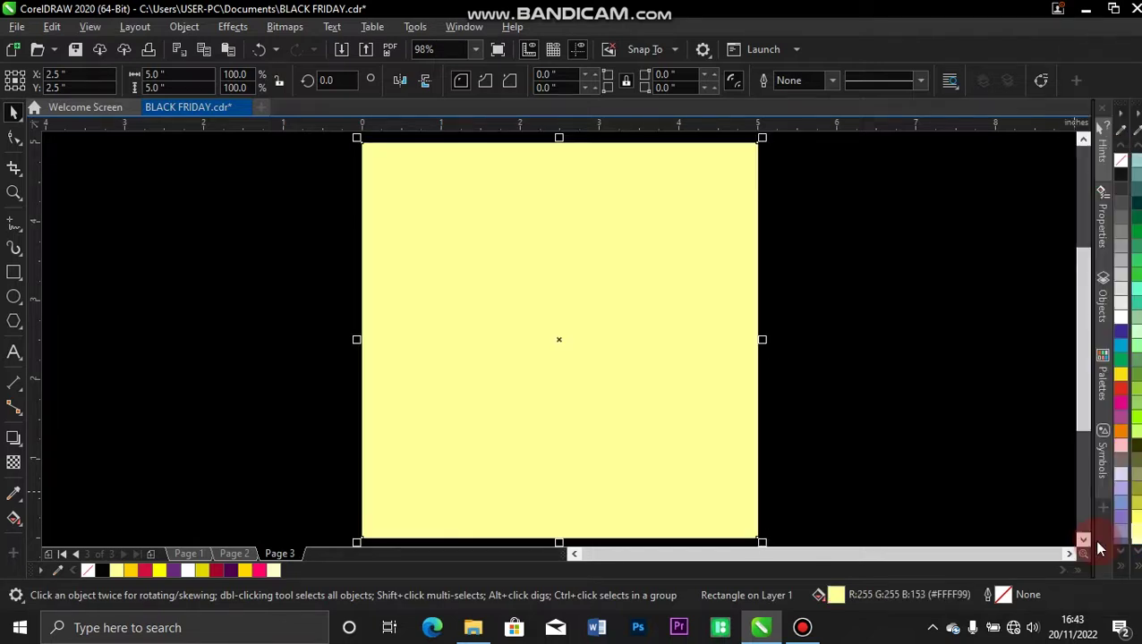
pyautogui.click(1134, 563)
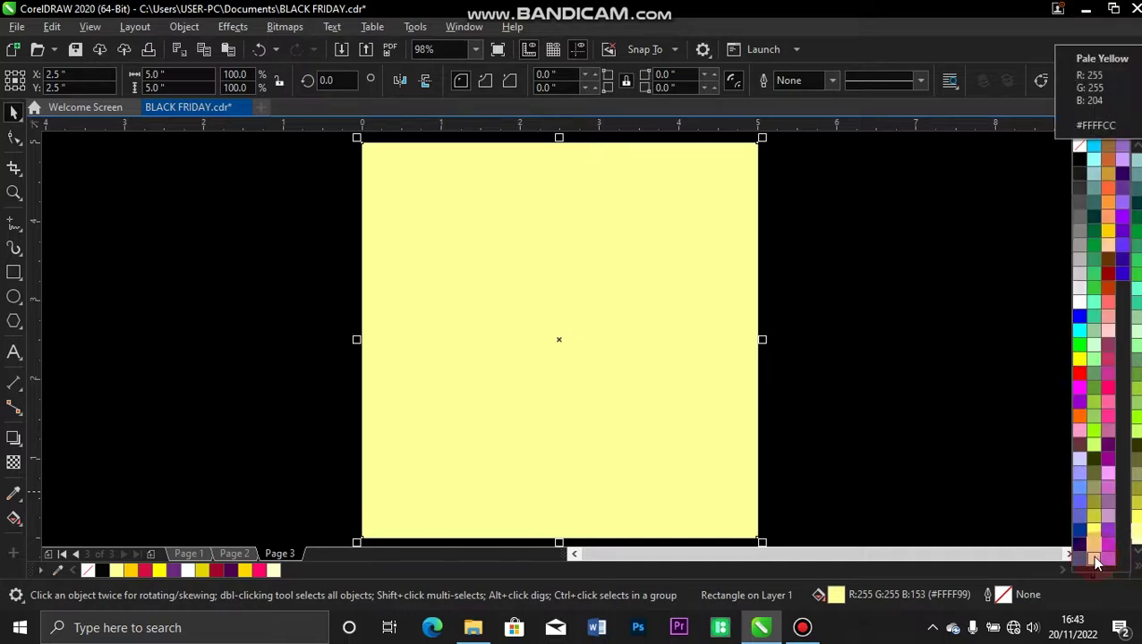
pyautogui.click(1094, 556)
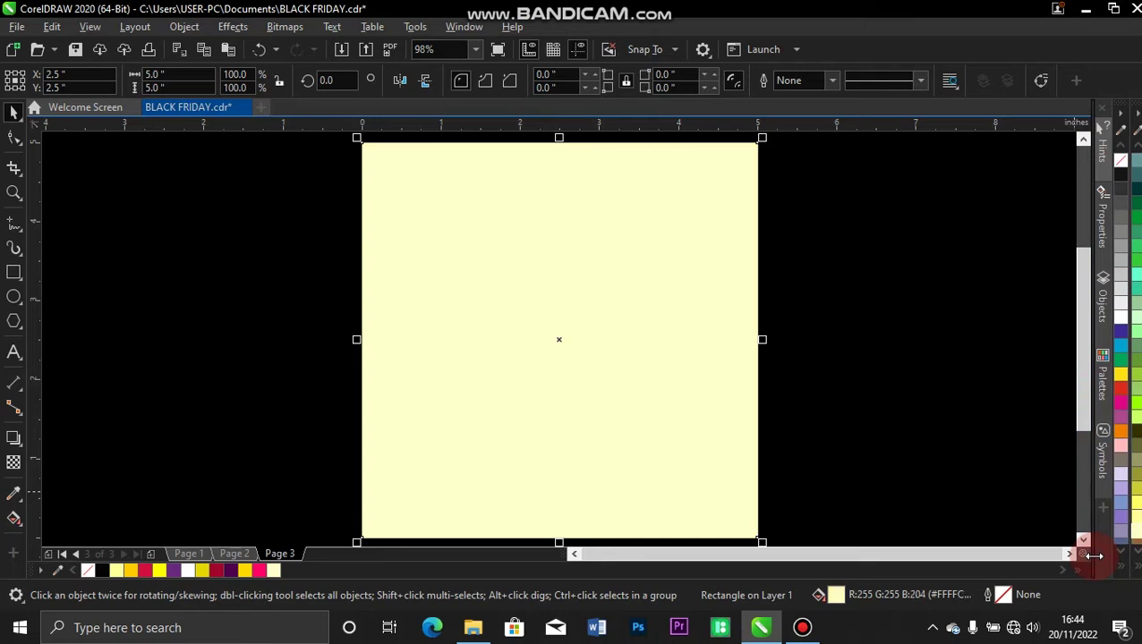
pyautogui.click(922, 321)
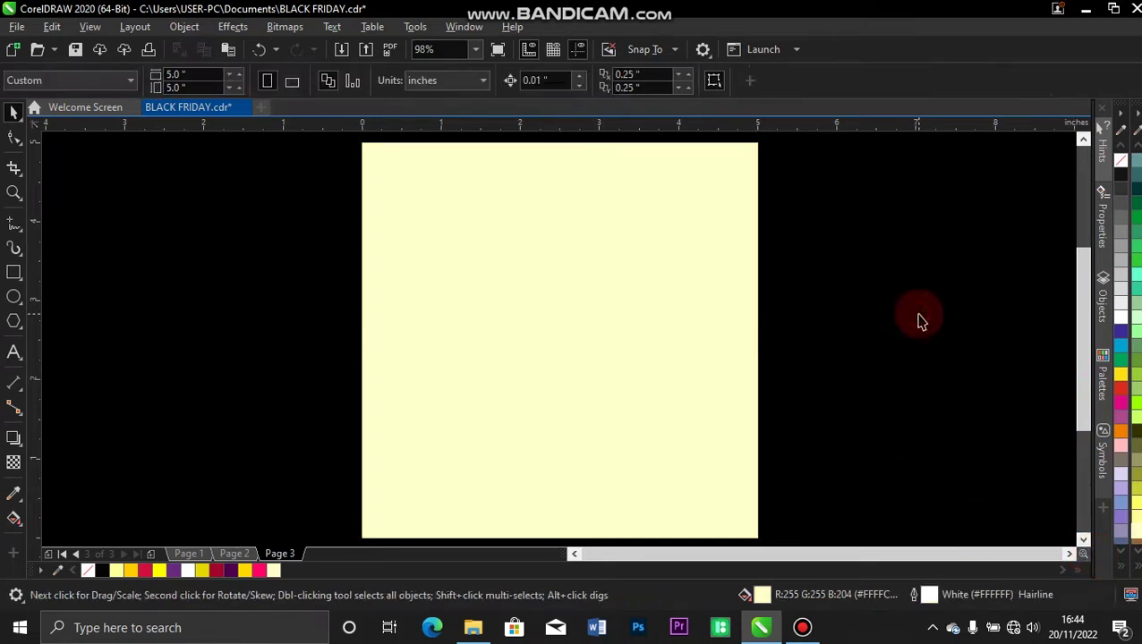
# Check the finished flyer on Page 2 and draw a rectangle about 2.41 × 0.75 inches in the upper part of Page 3.
pyautogui.click(237, 549)
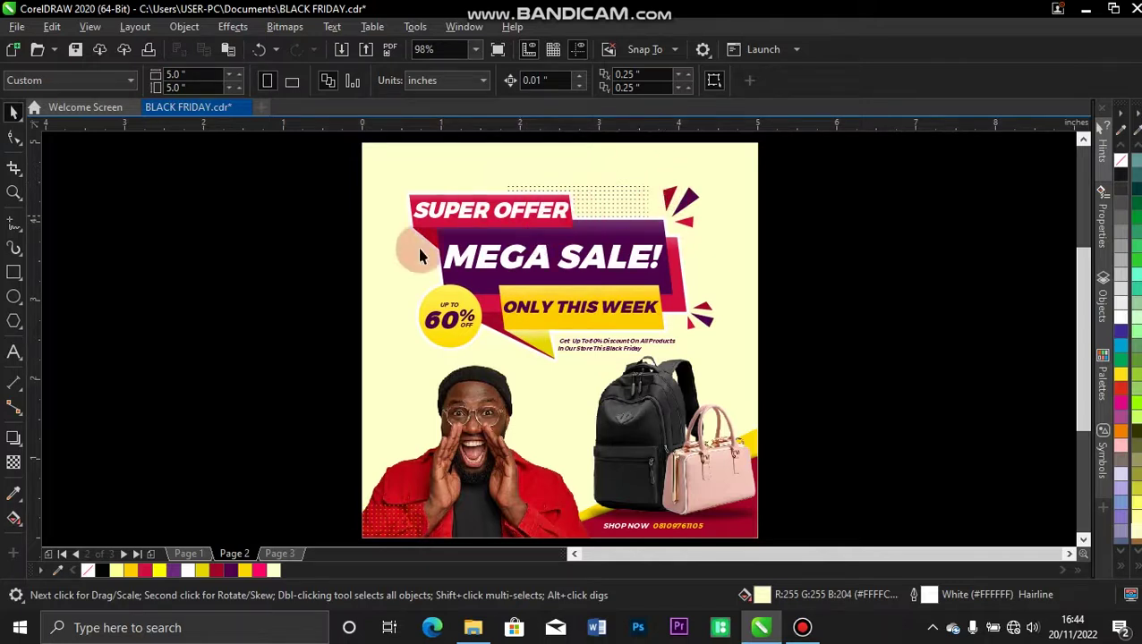
pyautogui.click(279, 554)
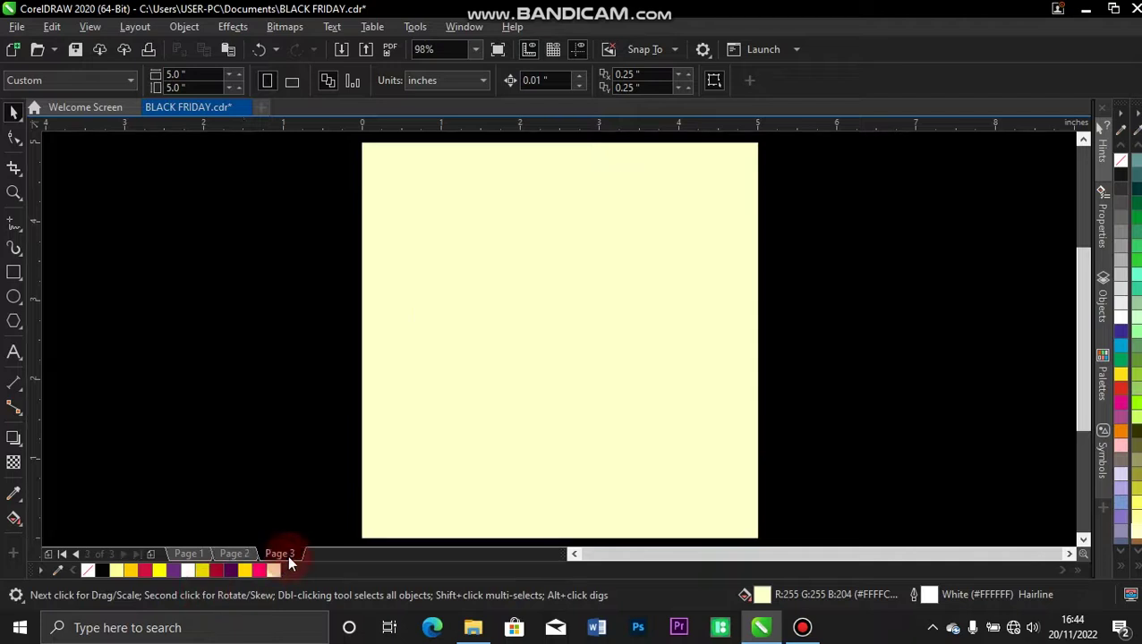
pyautogui.click(14, 274)
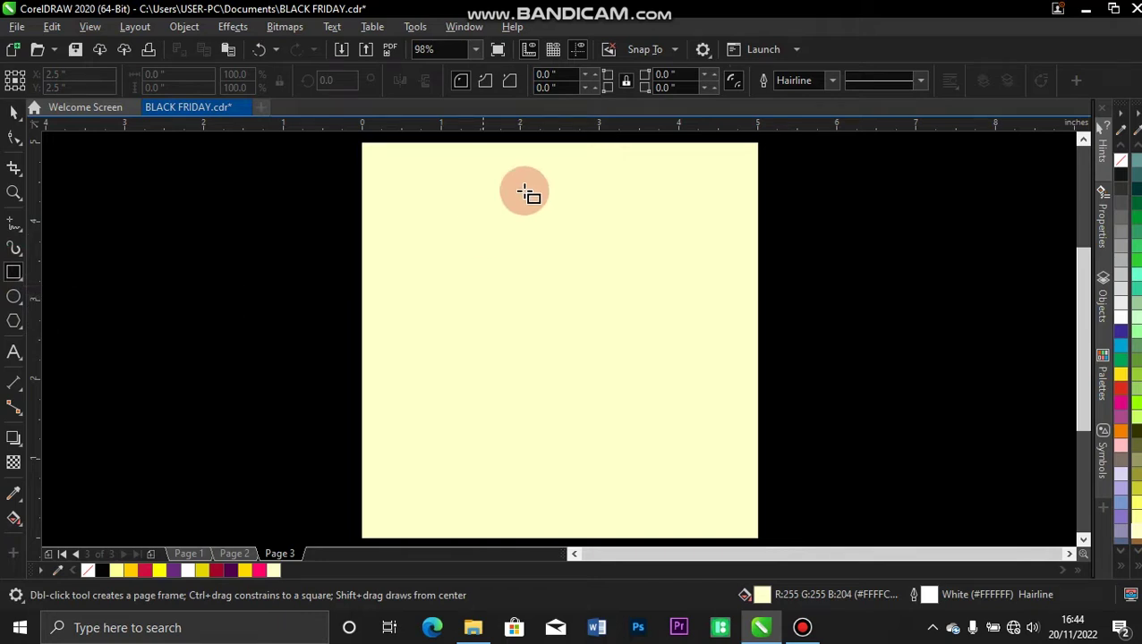
pyautogui.moveTo(459, 215); pyautogui.dragTo(653, 277)
pyautogui.press('space')
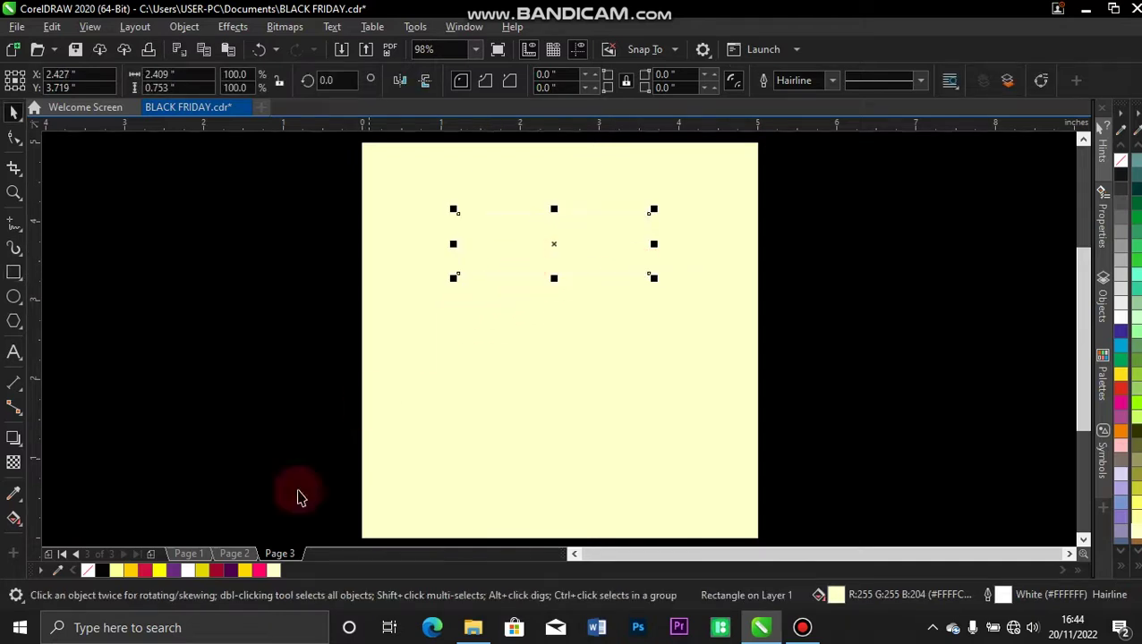
# Fill the new rectangle with dark purple (#4E004C) and remove its outline.
pyautogui.click(228, 577)
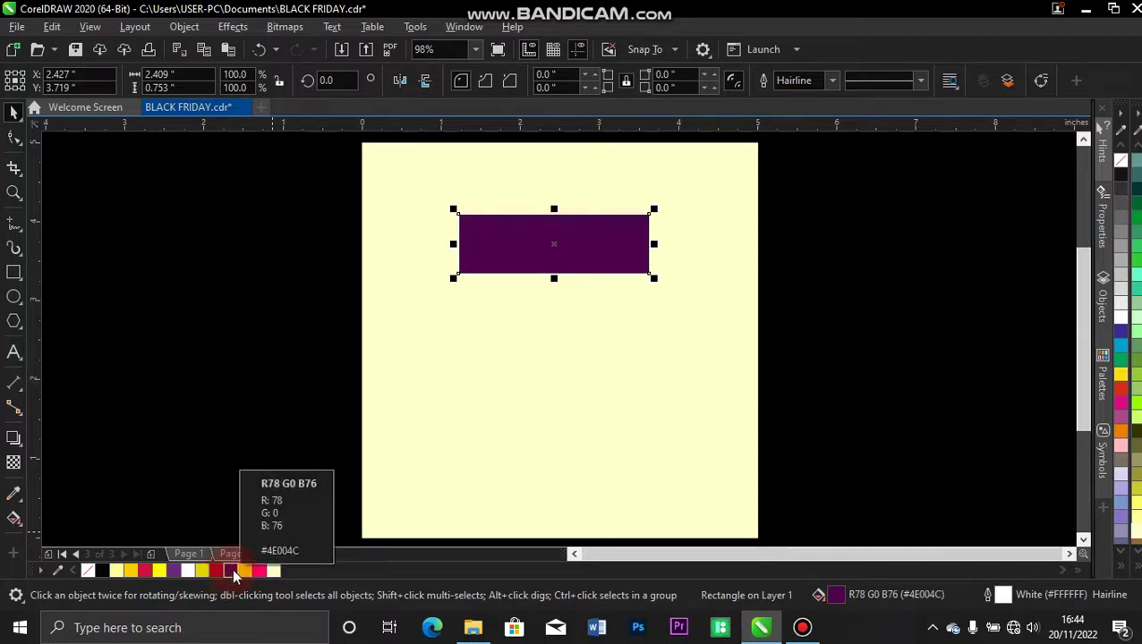
pyautogui.click(507, 256)
pyautogui.click(508, 256)
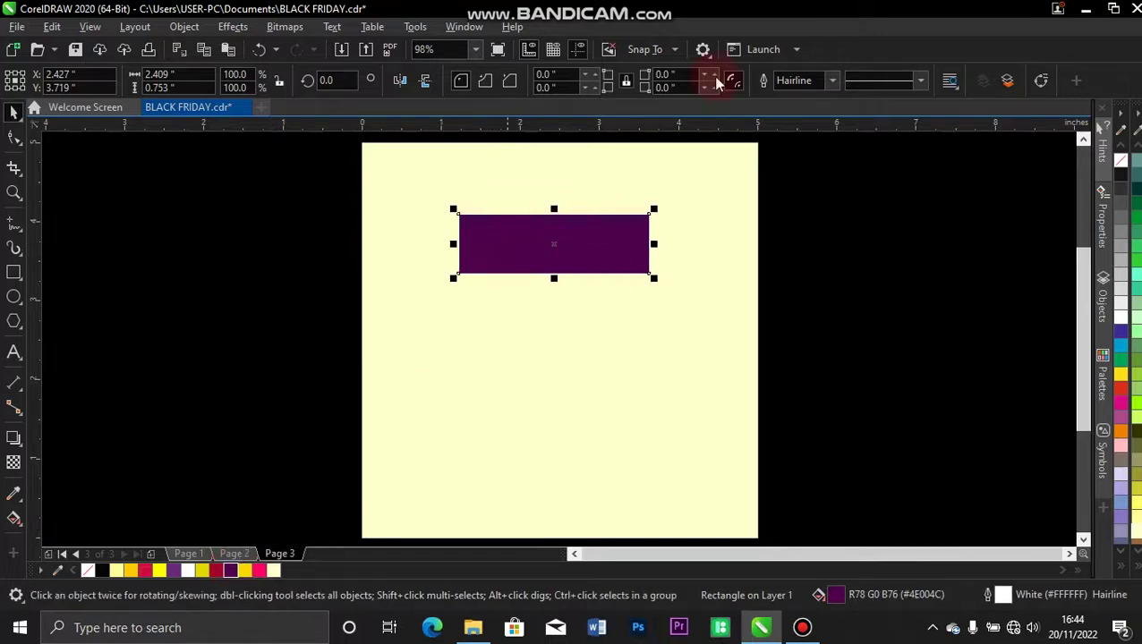
pyautogui.click(833, 81)
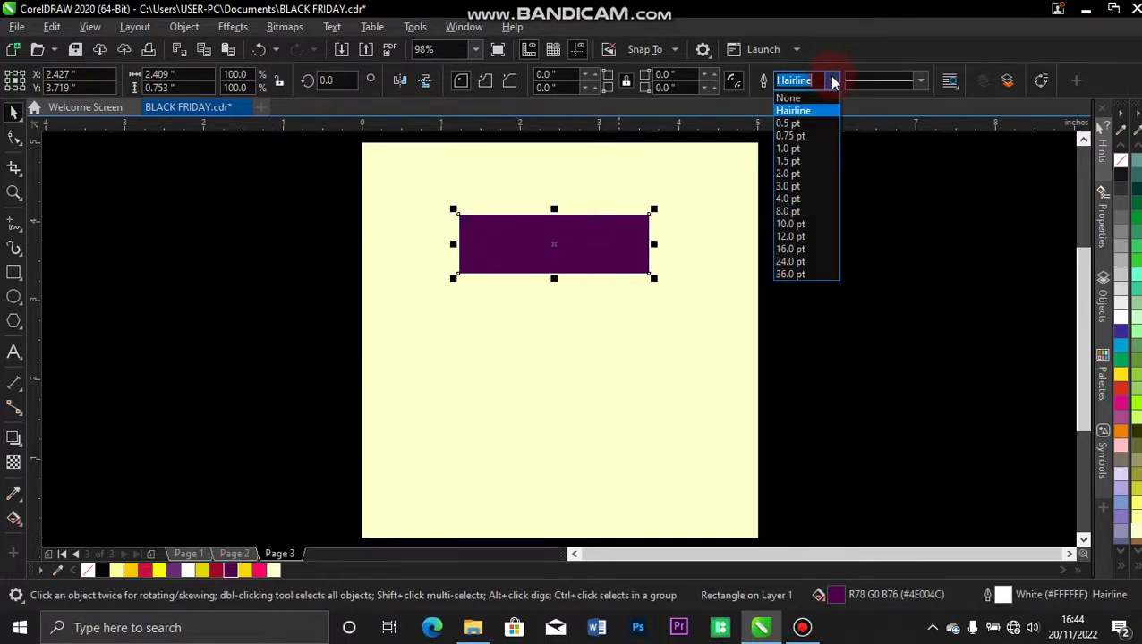
pyautogui.click(792, 99)
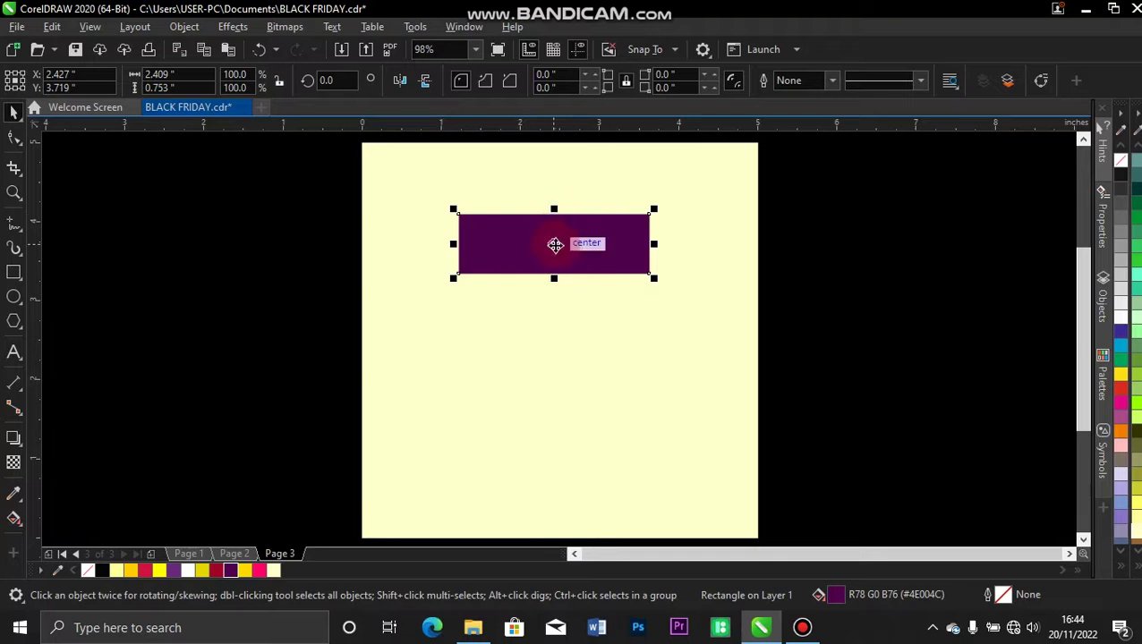
# Duplicate the purple rectangle up and to the left, overlapping the original, and fill the copy with crimson (#D20E40).
pyautogui.moveTo(555, 244); pyautogui.dragTo(519, 215)
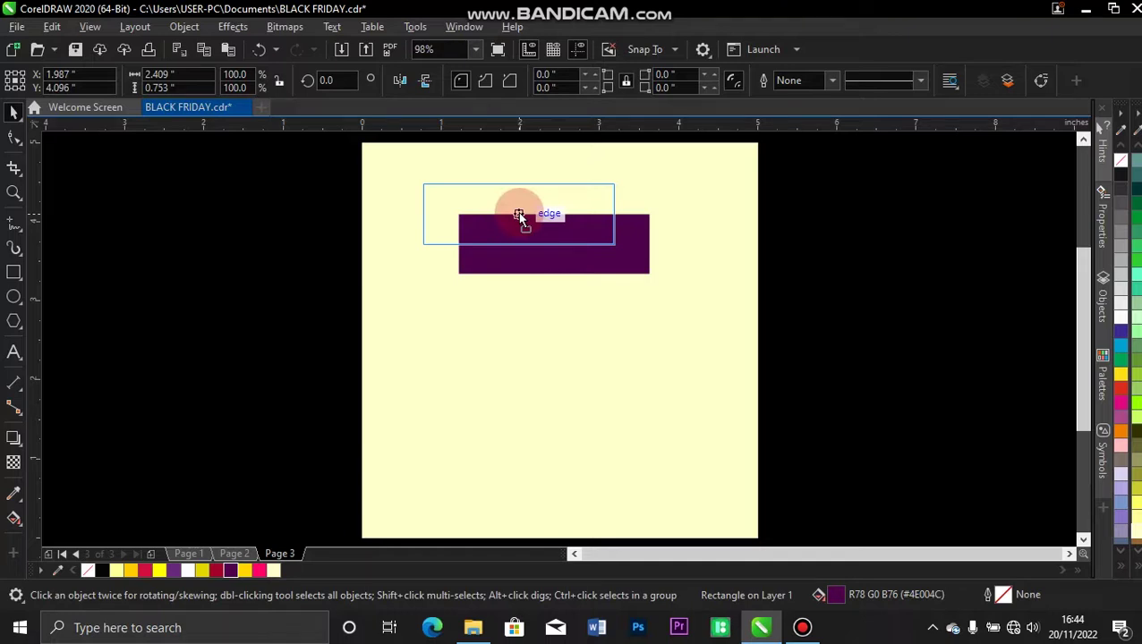
pyautogui.moveTo(519, 215); pyautogui.dragTo(517, 214)
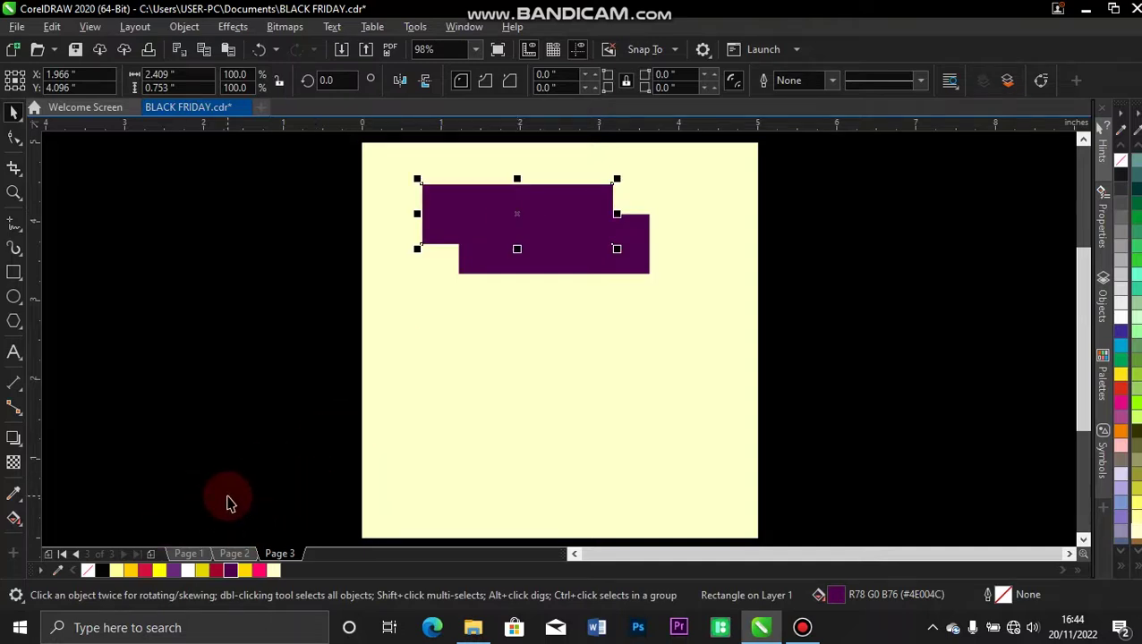
pyautogui.click(146, 569)
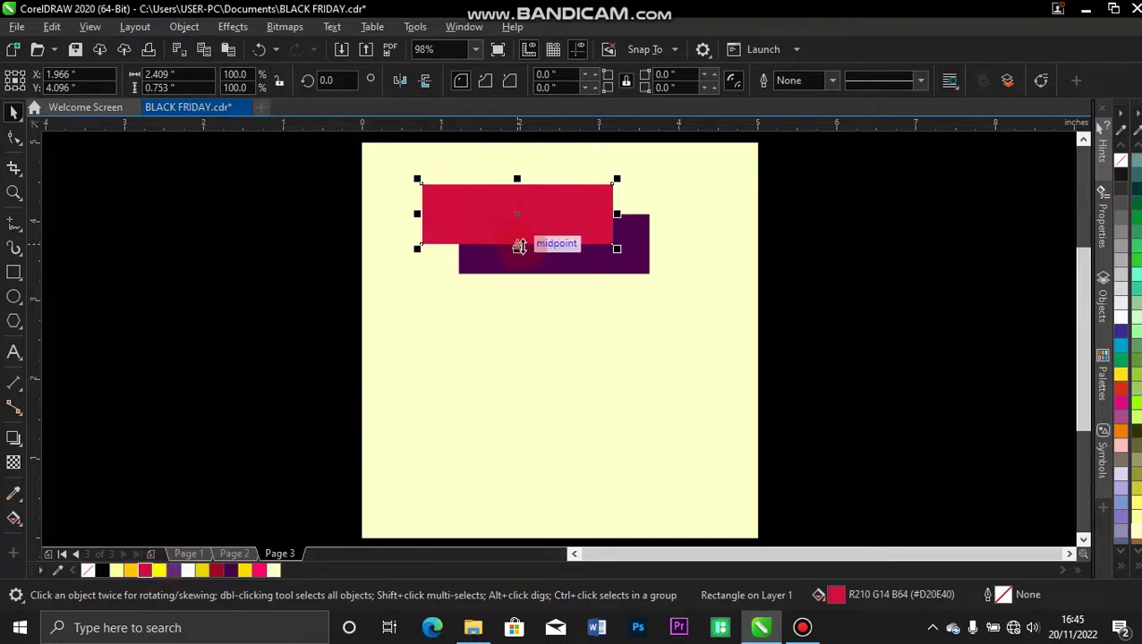
# Shrink the crimson rectangle to about 1.9 × 0.44 inches and shift the purple rectangle slightly down.
pyautogui.moveTo(516, 249); pyautogui.dragTo(516, 234)
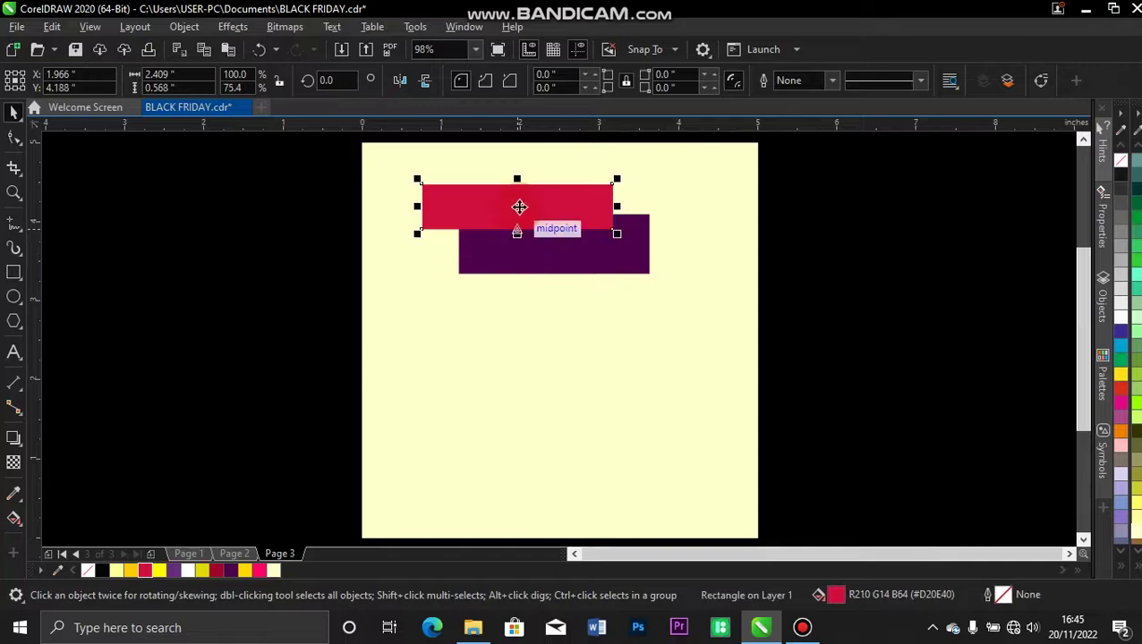
pyautogui.moveTo(515, 180); pyautogui.dragTo(522, 191)
pyautogui.moveTo(615, 212); pyautogui.dragTo(591, 212)
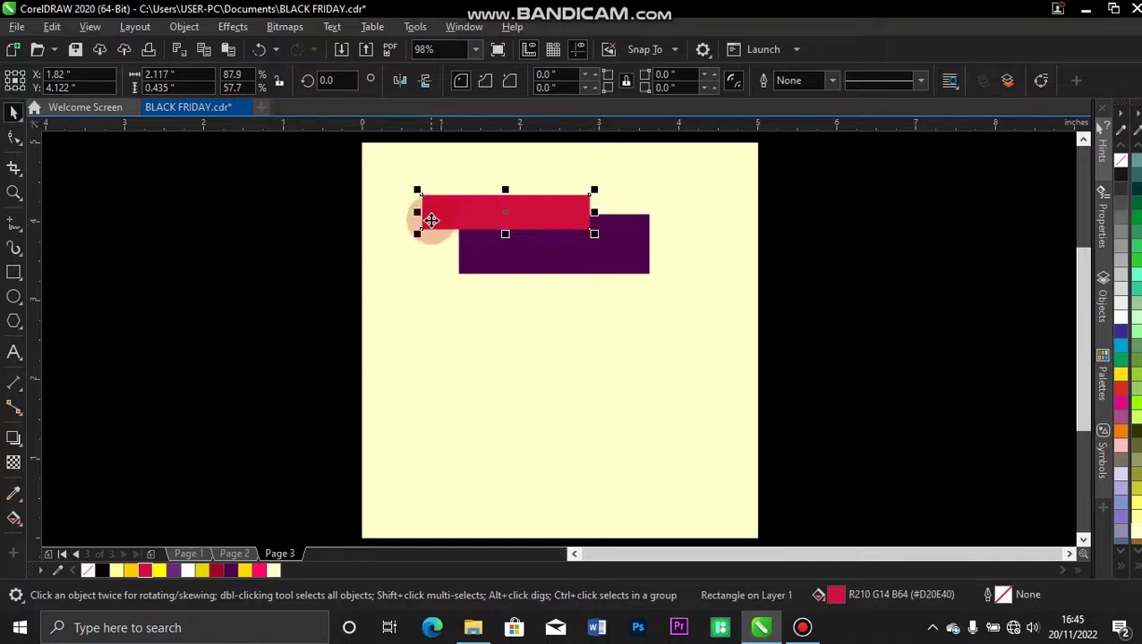
pyautogui.moveTo(417, 213); pyautogui.dragTo(439, 210)
pyautogui.click(558, 246)
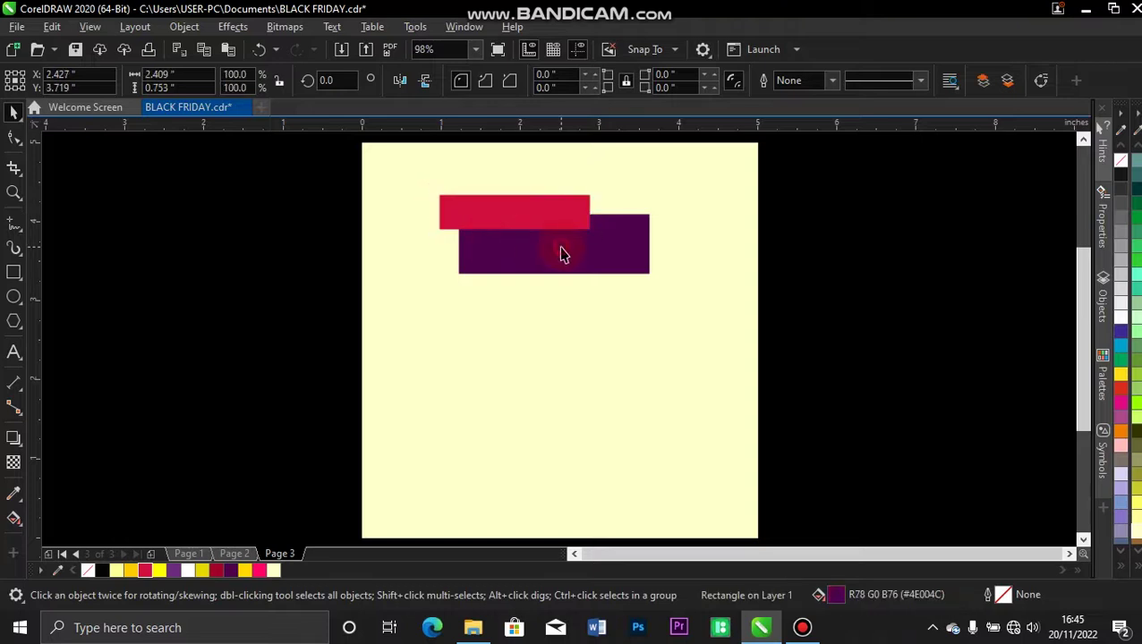
pyautogui.moveTo(558, 246); pyautogui.dragTo(564, 258)
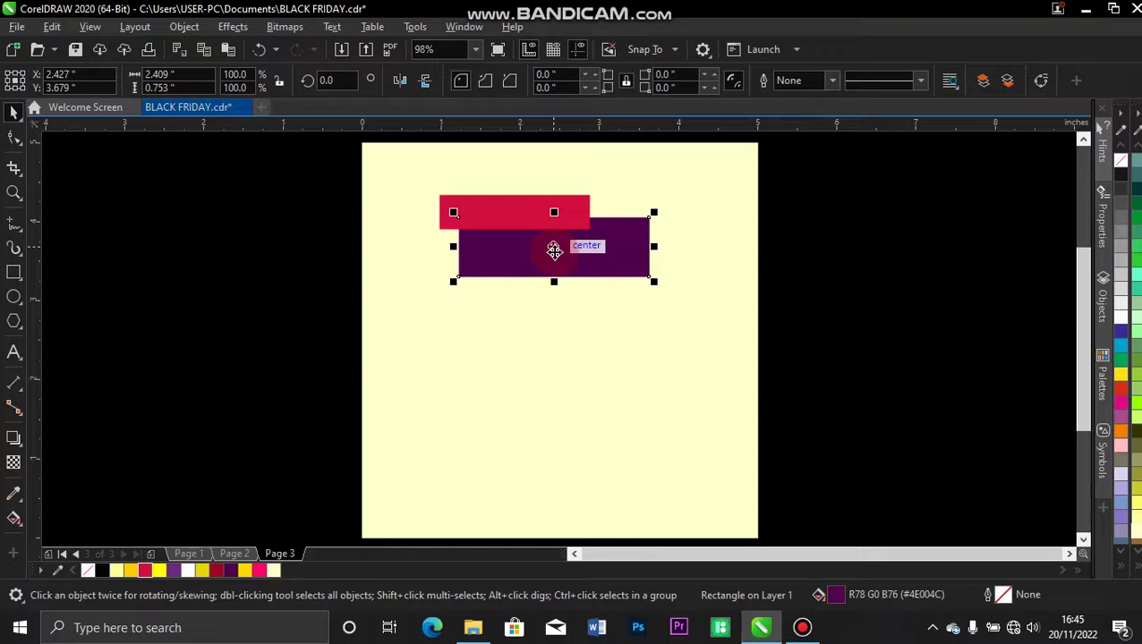
# Duplicate the crimson rectangle over the purple one's lower edge, fill the copy with Deep Yellow (#FFCC00) and nudge it slightly down.
pyautogui.click(523, 206)
pyautogui.moveTo(514, 209); pyautogui.dragTo(568, 288)
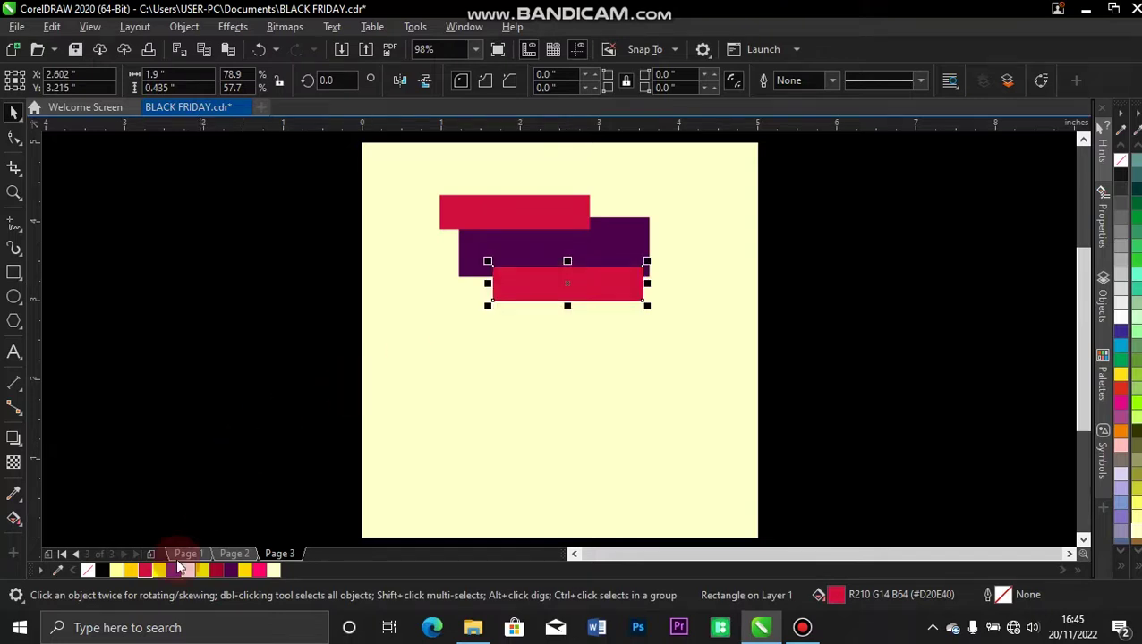
pyautogui.click(132, 572)
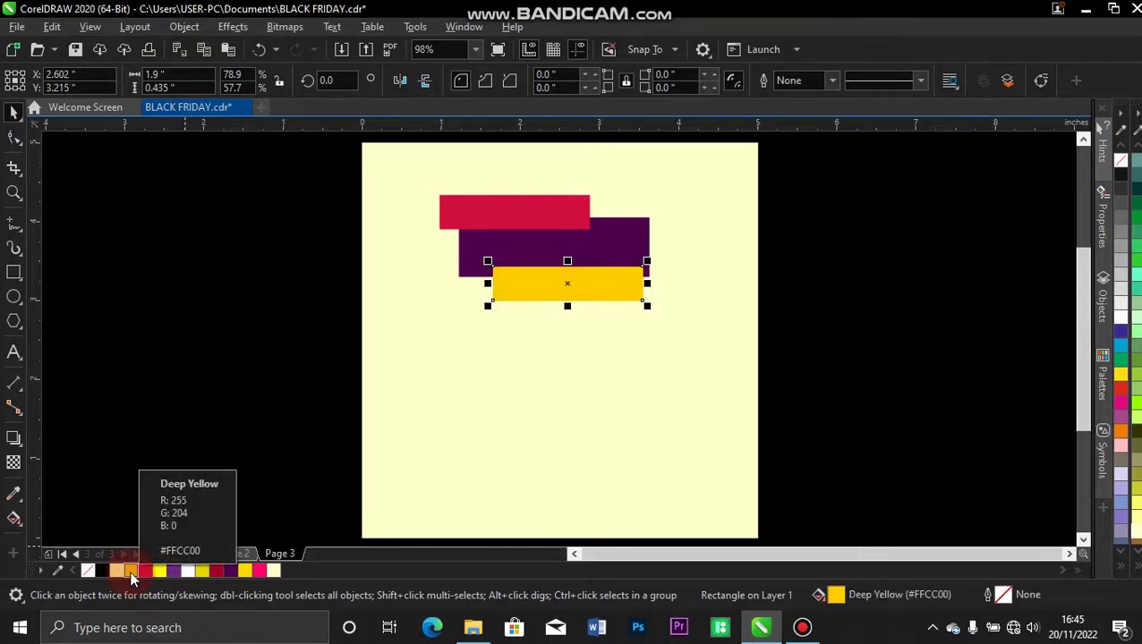
pyautogui.press('Escape')
pyautogui.press('Down')
pyautogui.press('Down')
pyautogui.press('Down')
pyautogui.press('Down')
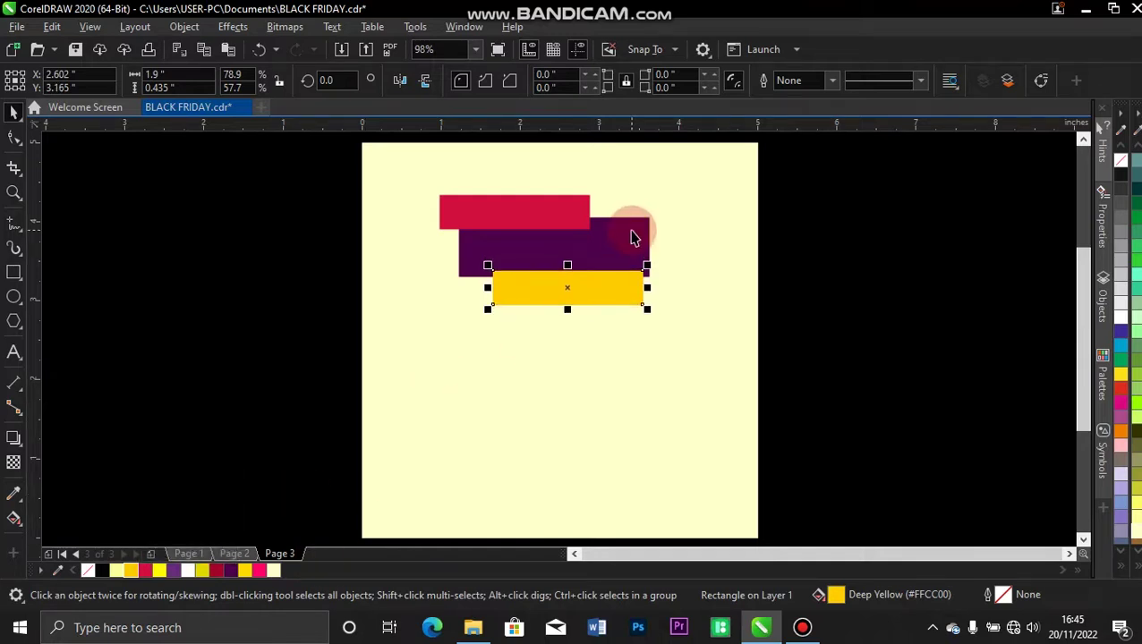
# Bring the large middle rectangle to the front of the stack and fill it with crimson (#D20E40).
pyautogui.click(630, 249)
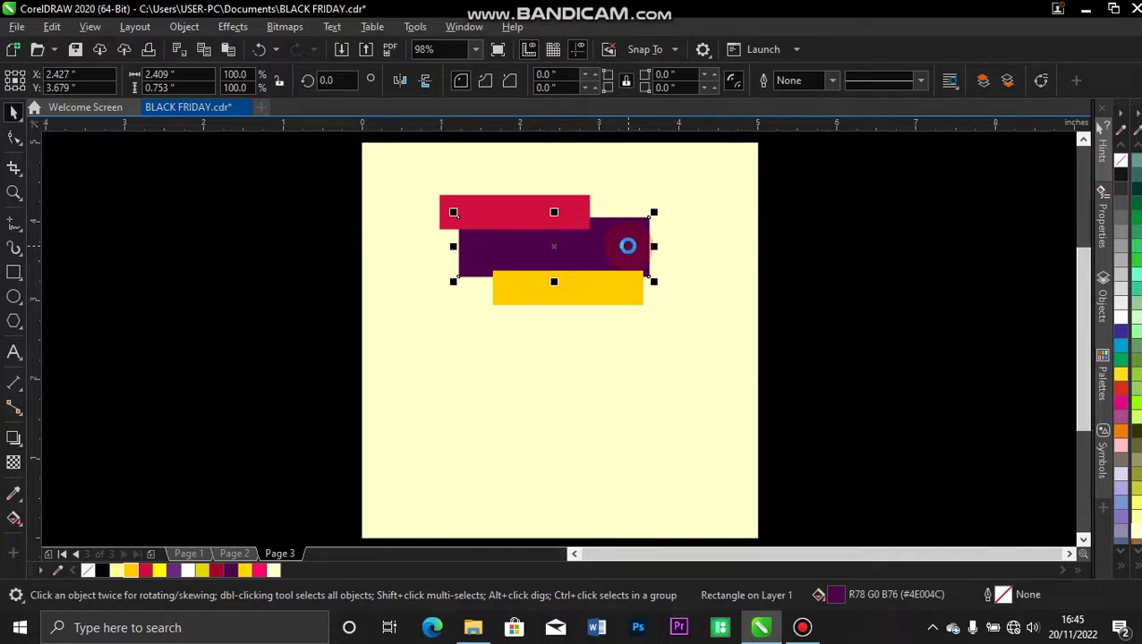
pyautogui.hotkey('shift', 'pageup')
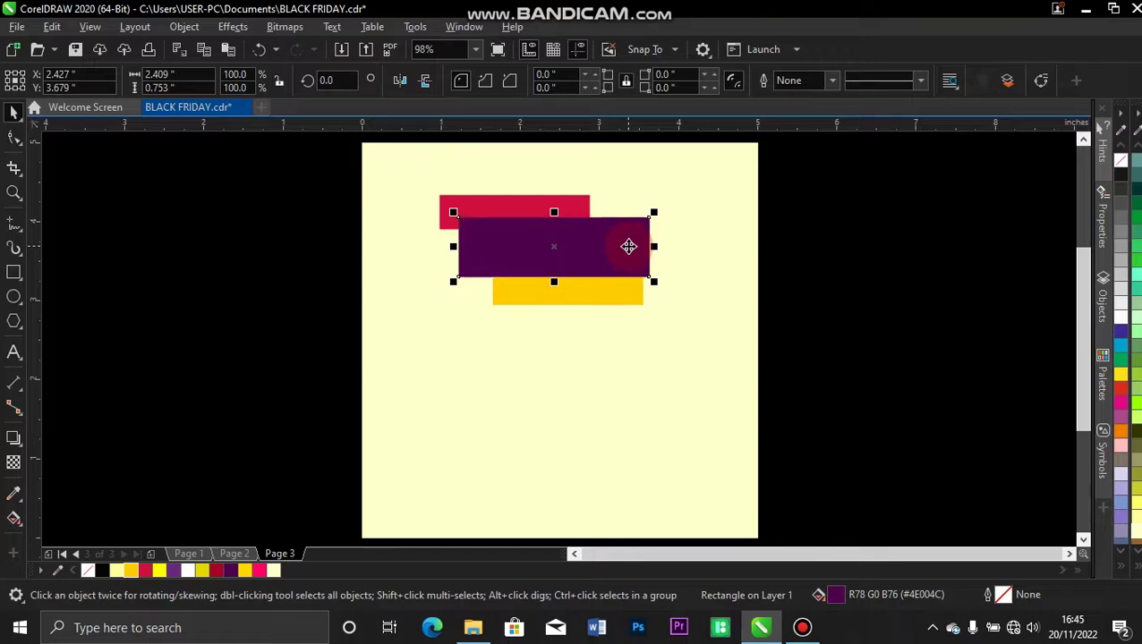
pyautogui.click(145, 571)
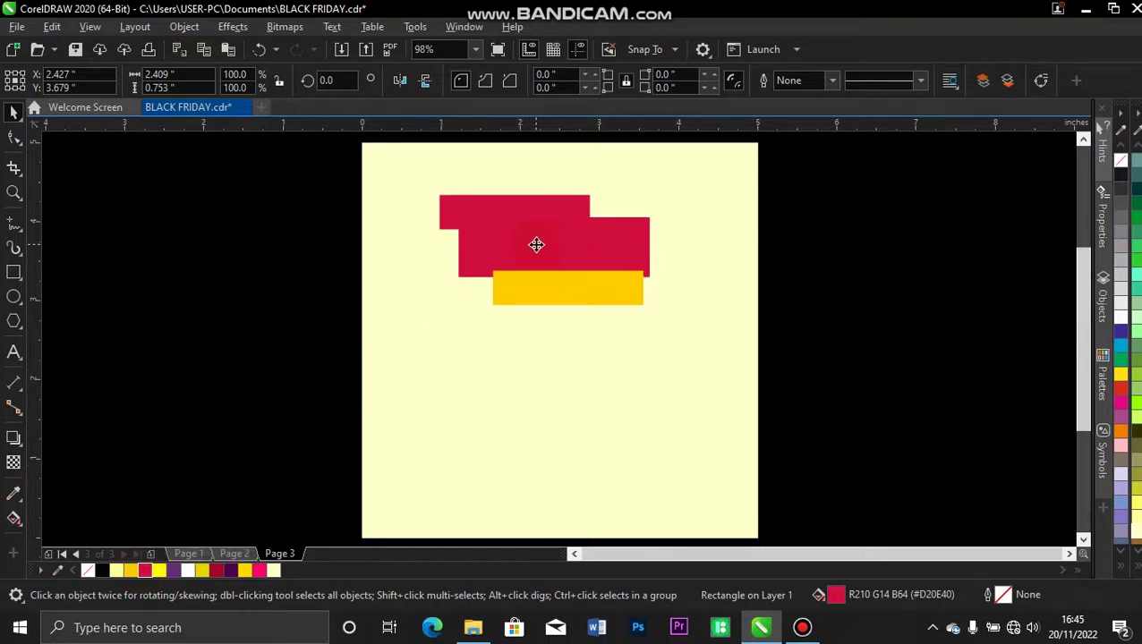
# Undo bringing the large crimson rectangle to the front, and offset it slightly down and right behind the purple one.
pyautogui.hotkey('ctrl', 'z')
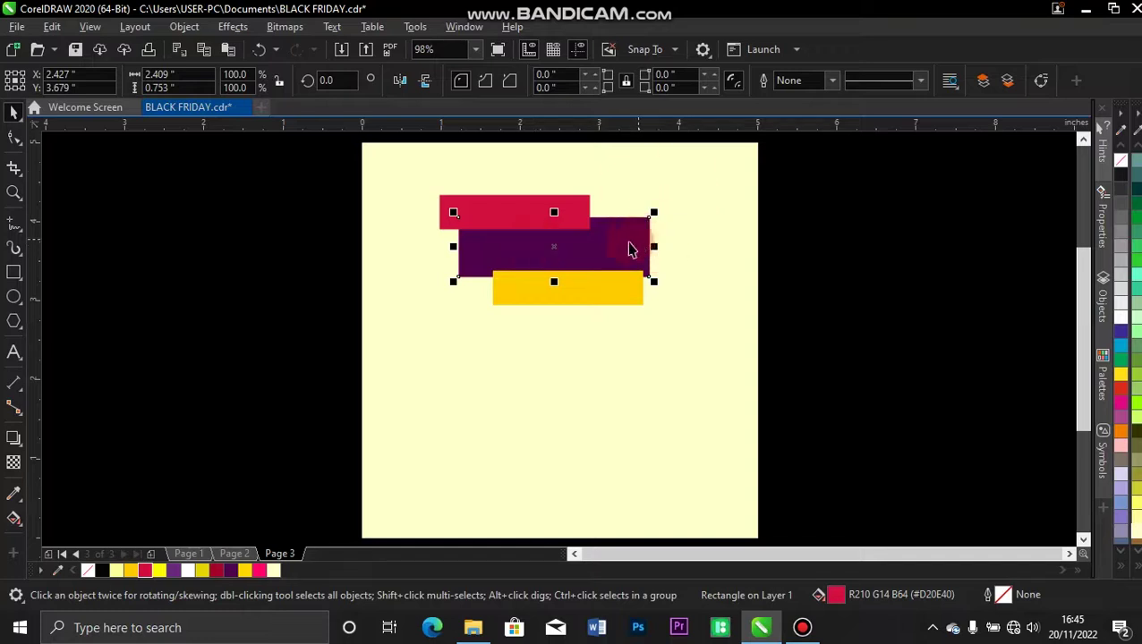
pyautogui.moveTo(553, 248)
pyautogui.mouseDown()
pyautogui.moveTo(567, 269)
pyautogui.moveTo(568, 257)
pyautogui.mouseUp()
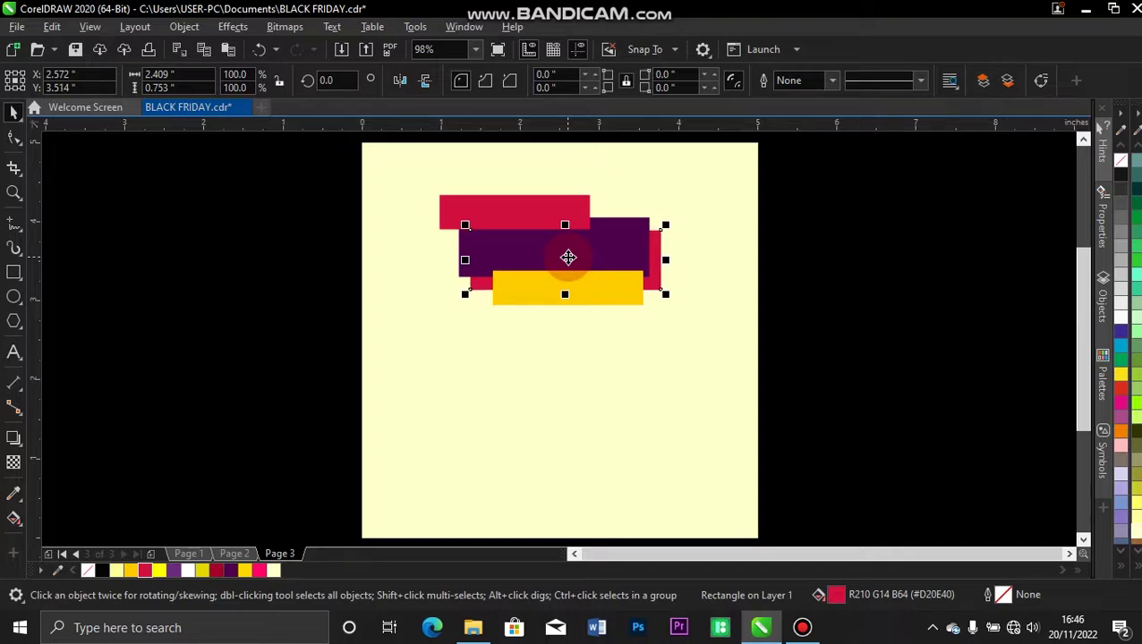
pyautogui.click(288, 224)
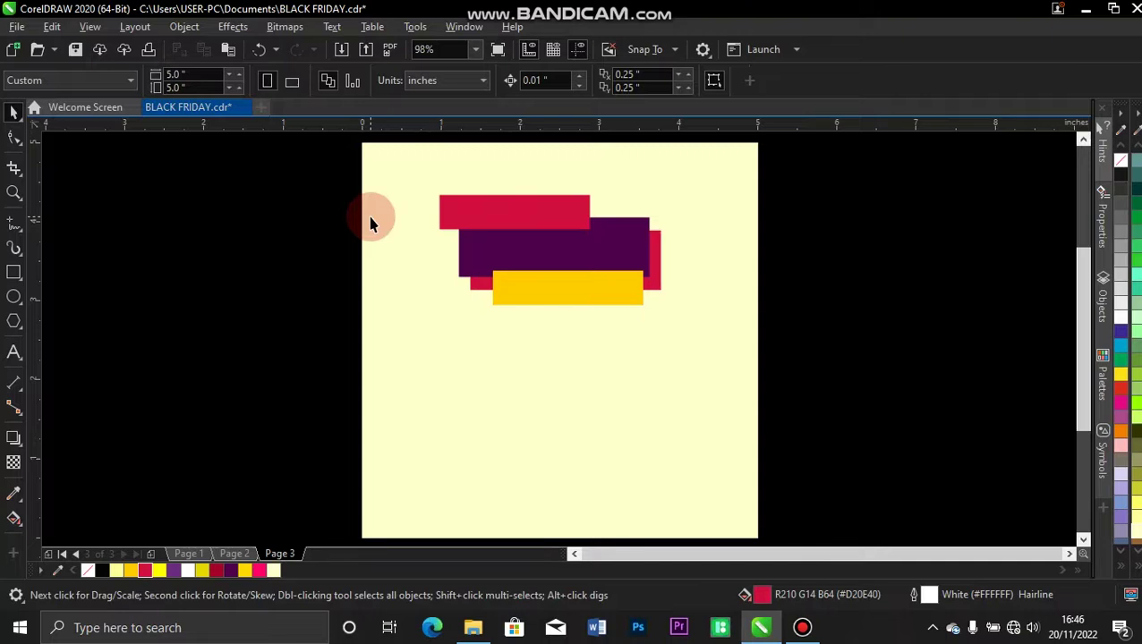
# Try a dark red fill on the large crimson rectangle behind the purple one.
pyautogui.click(658, 258)
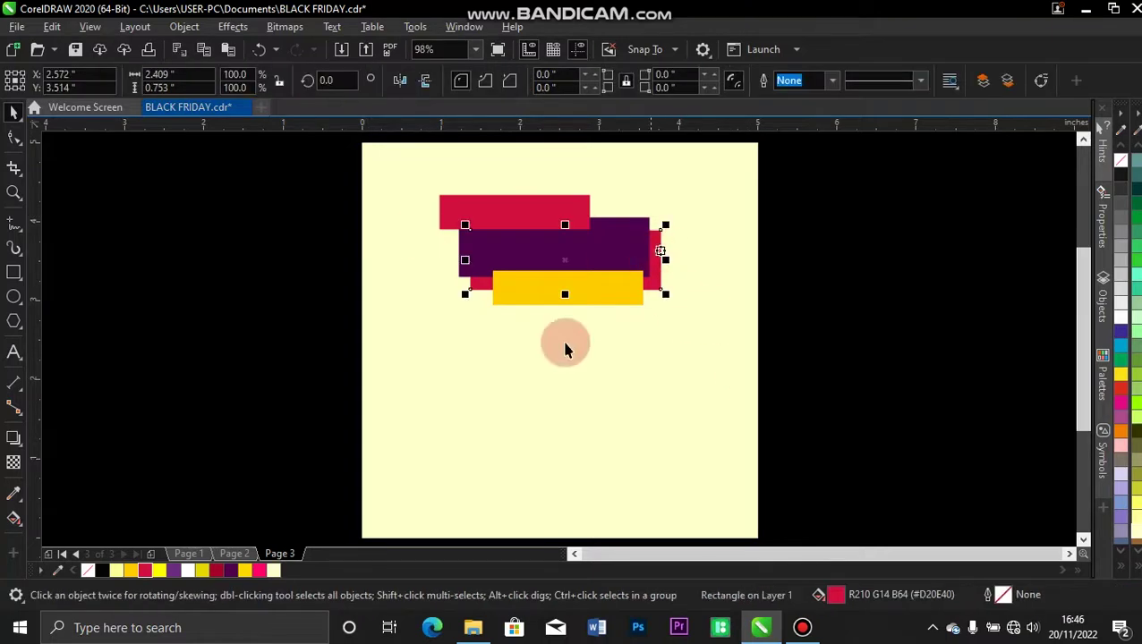
pyautogui.click(217, 576)
pyautogui.hotkey('ctrl', 'z')
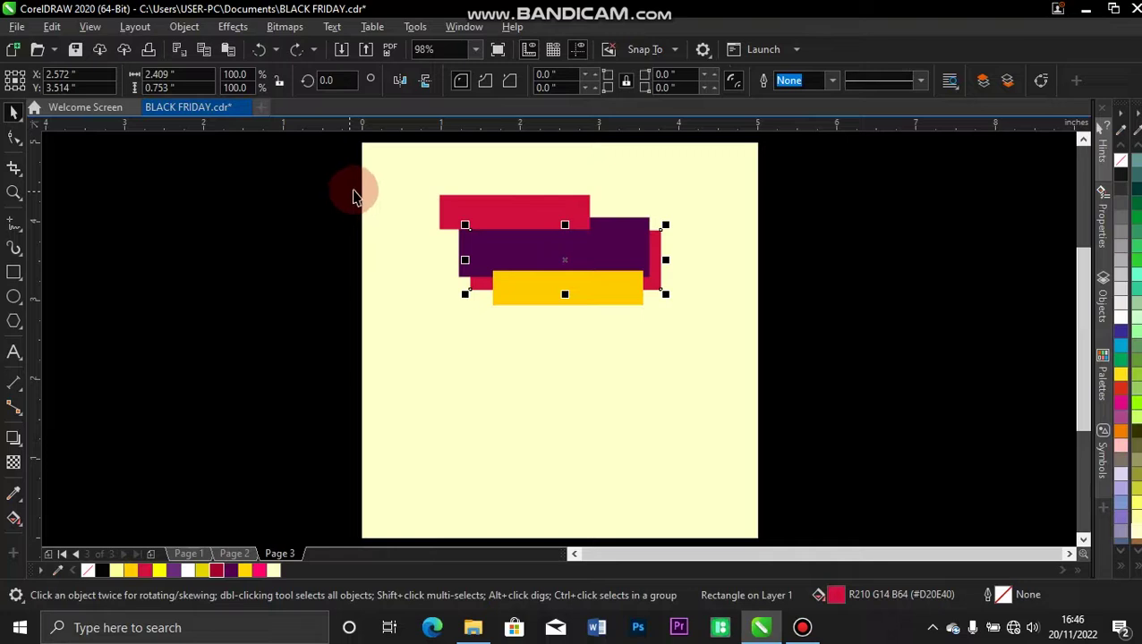
# Skew all four banner rectangles horizontally so their lower edges lean right, making the whole set about 2.98 inches wide.
pyautogui.moveTo(343, 172); pyautogui.dragTo(723, 344)
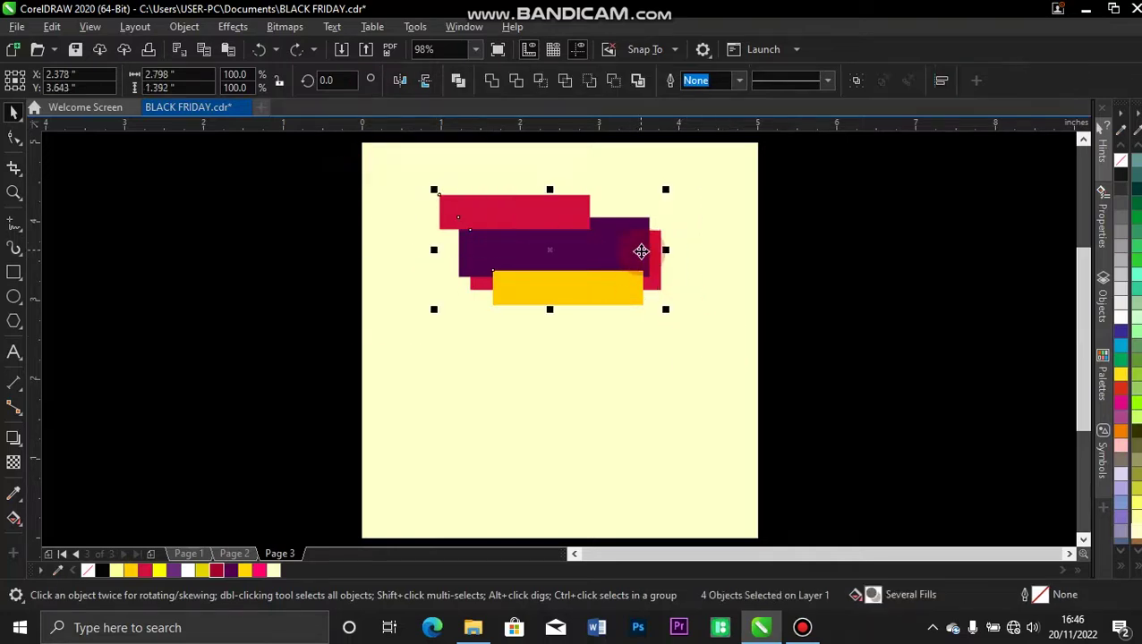
pyautogui.click(553, 250)
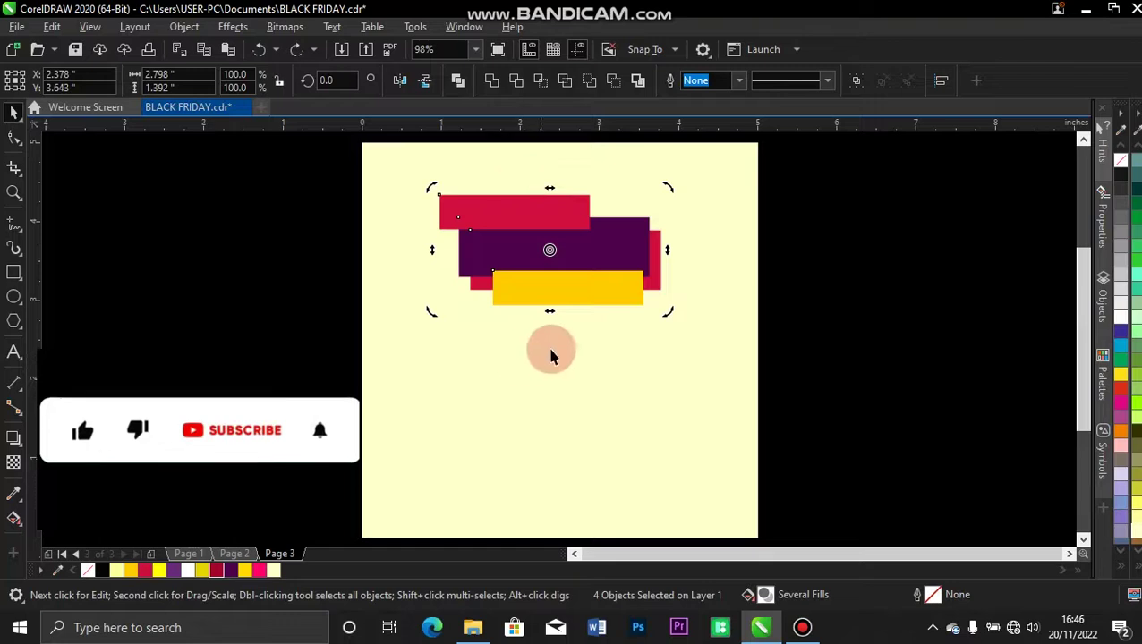
pyautogui.moveTo(550, 311); pyautogui.dragTo(573, 303)
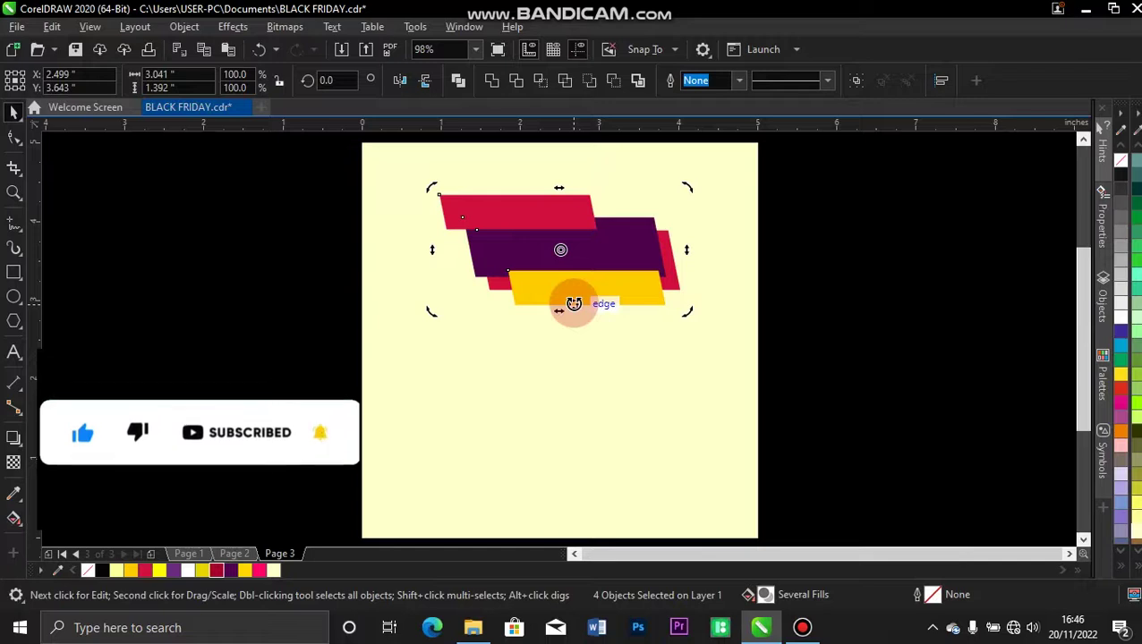
pyautogui.moveTo(556, 309); pyautogui.dragTo(554, 312)
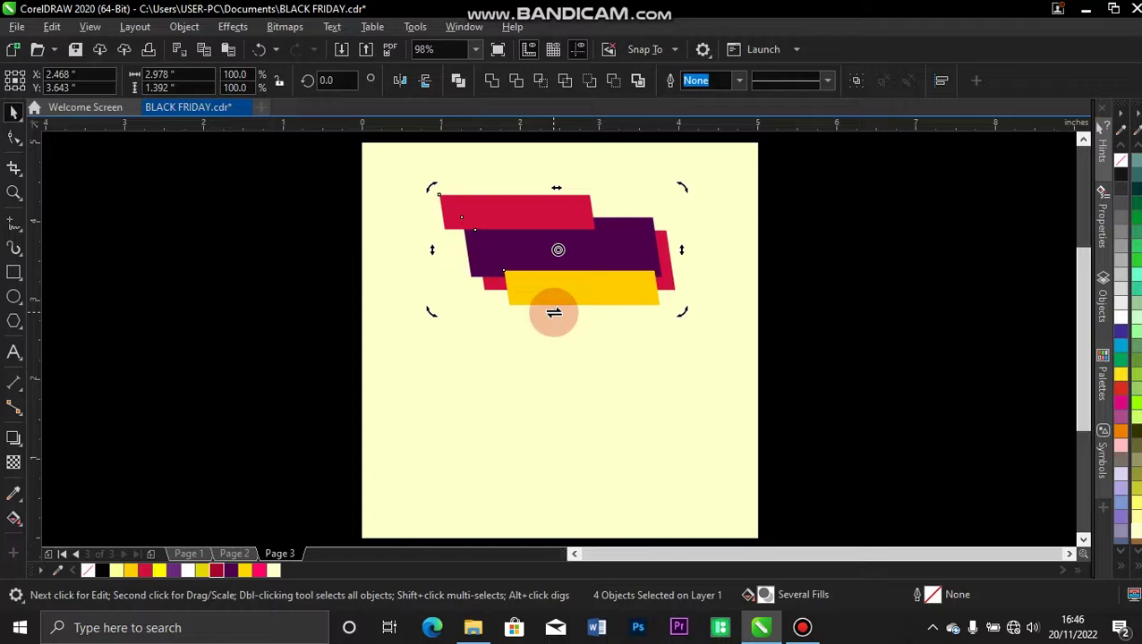
# Enlarge all four skewed banner shapes together, proportionally from their shared centre.
pyautogui.click(325, 191)
pyautogui.moveTo(324, 166); pyautogui.dragTo(711, 342)
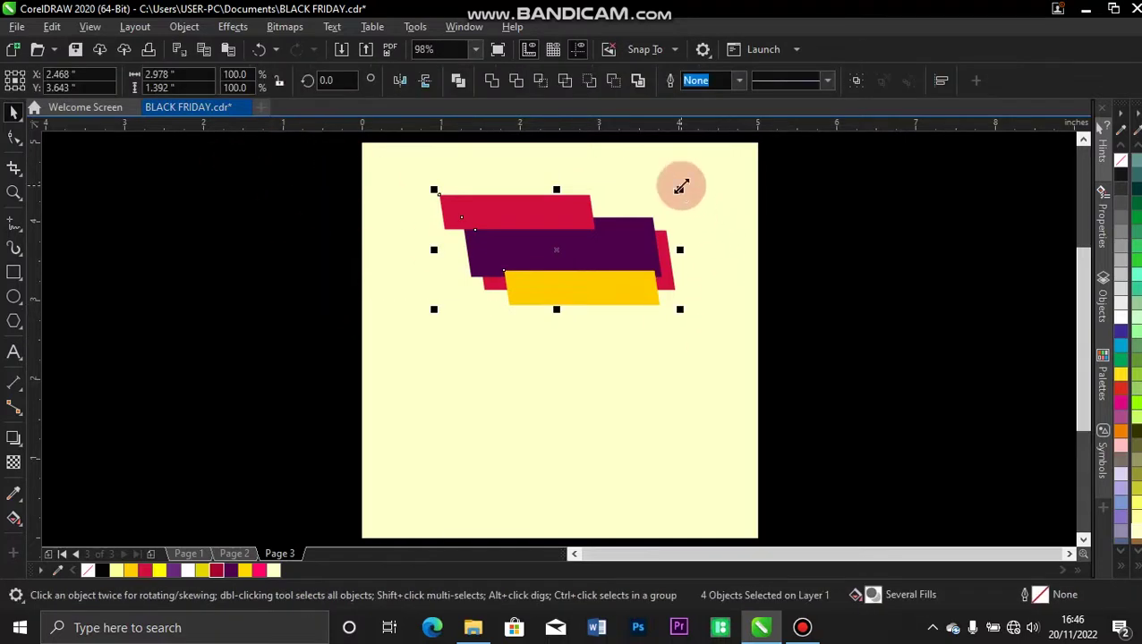
pyautogui.moveTo(681, 185); pyautogui.dragTo(711, 177)
pyautogui.click(850, 213)
pyautogui.click(444, 304)
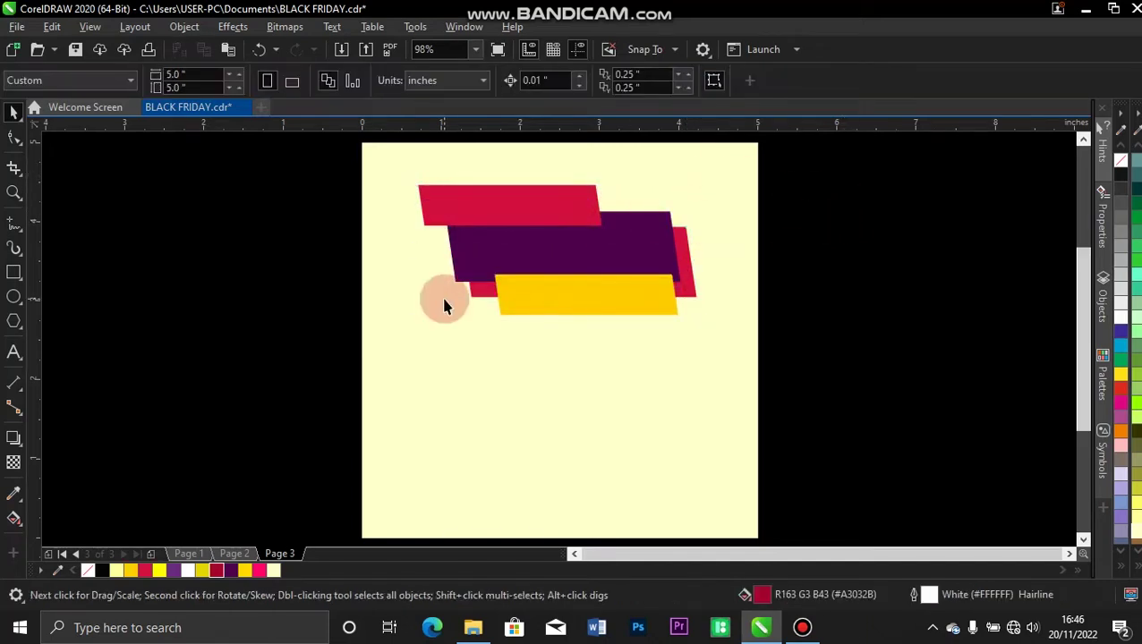
# Draw a small rectangle about 0.43 × 0.26 inches at the yellow banner's lower-left corner, slightly overlapping its bottom edge.
pyautogui.press('z')
pyautogui.click(428, 246)
pyautogui.moveTo(411, 260); pyautogui.dragTo(609, 356)
pyautogui.press('space')
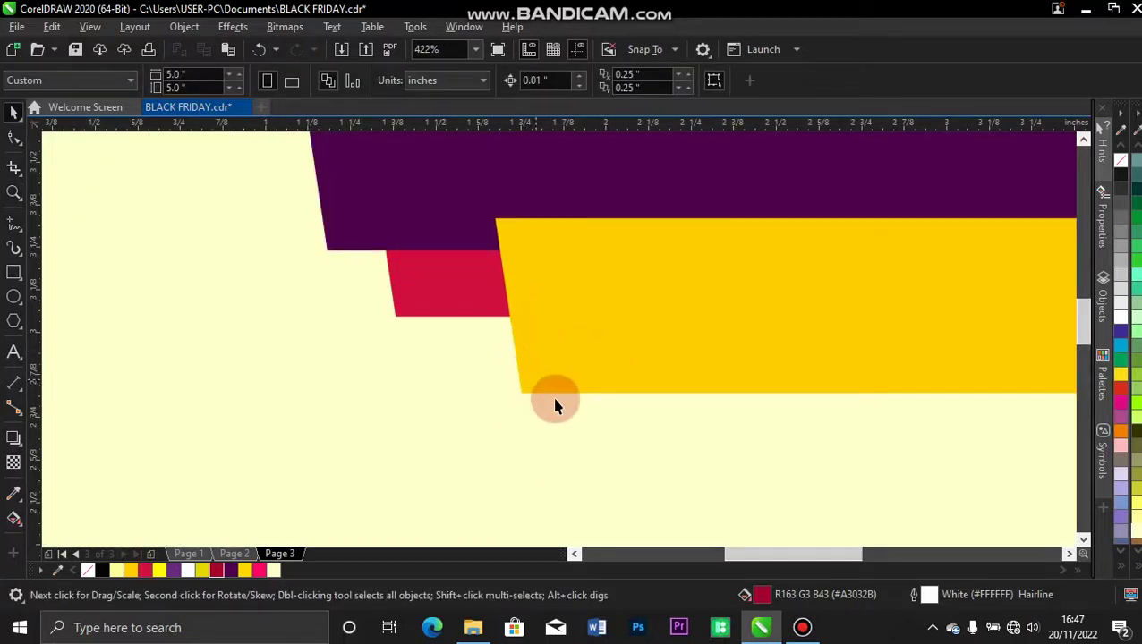
pyautogui.click(13, 274)
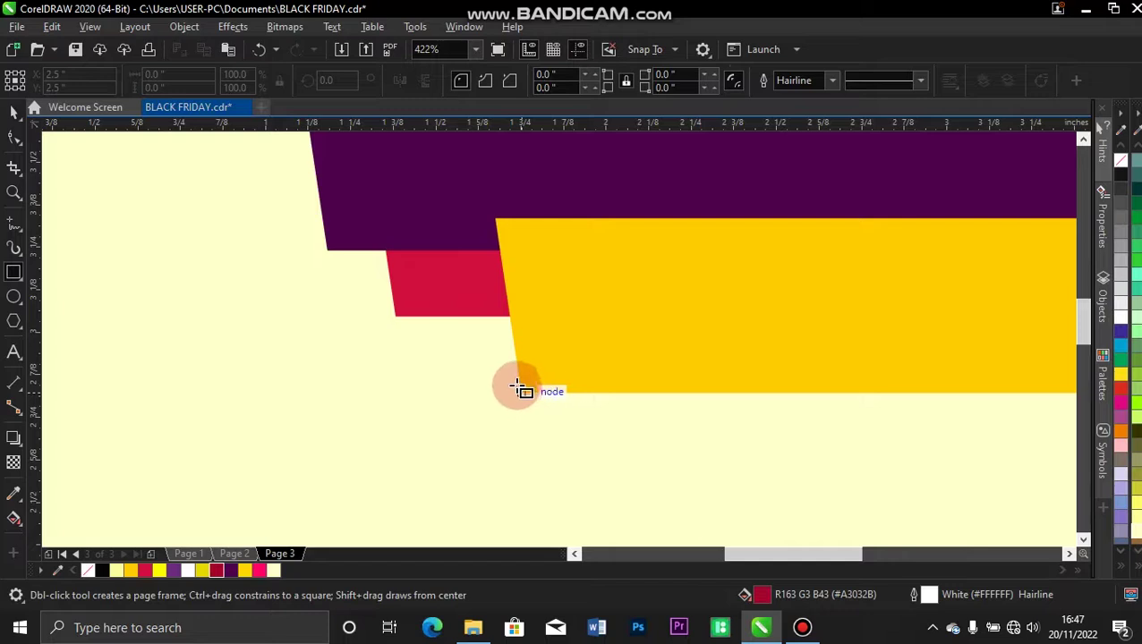
pyautogui.moveTo(519, 387); pyautogui.dragTo(524, 390)
pyautogui.moveTo(569, 424); pyautogui.dragTo(666, 471)
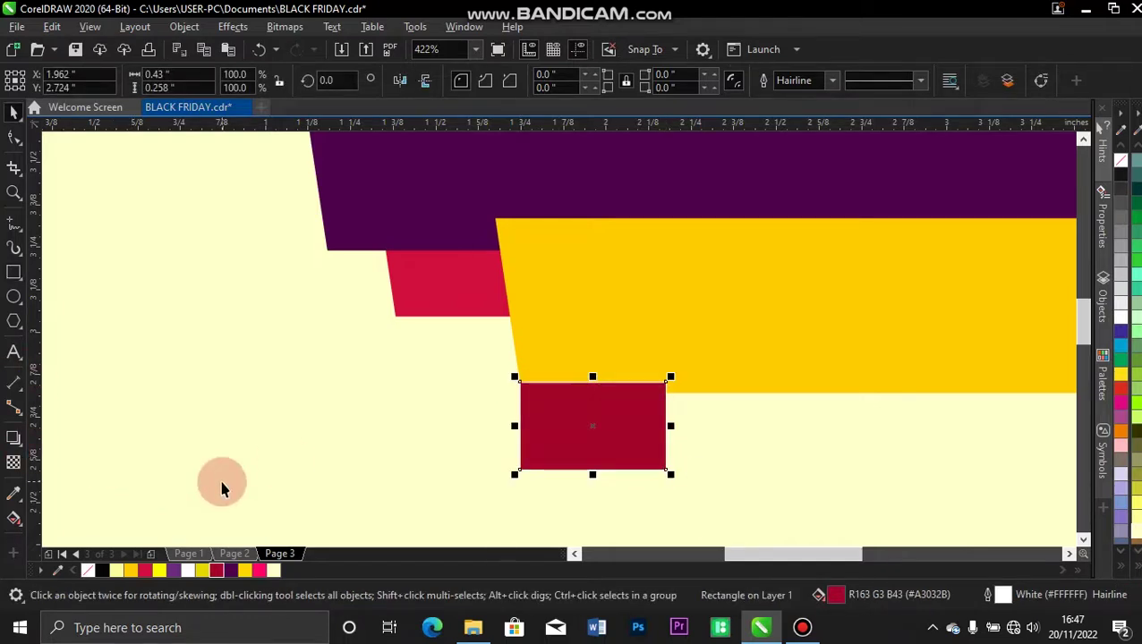
# Fill the small rectangle with golden yellow (#FEDA00) and remove its outline.
pyautogui.click(204, 573)
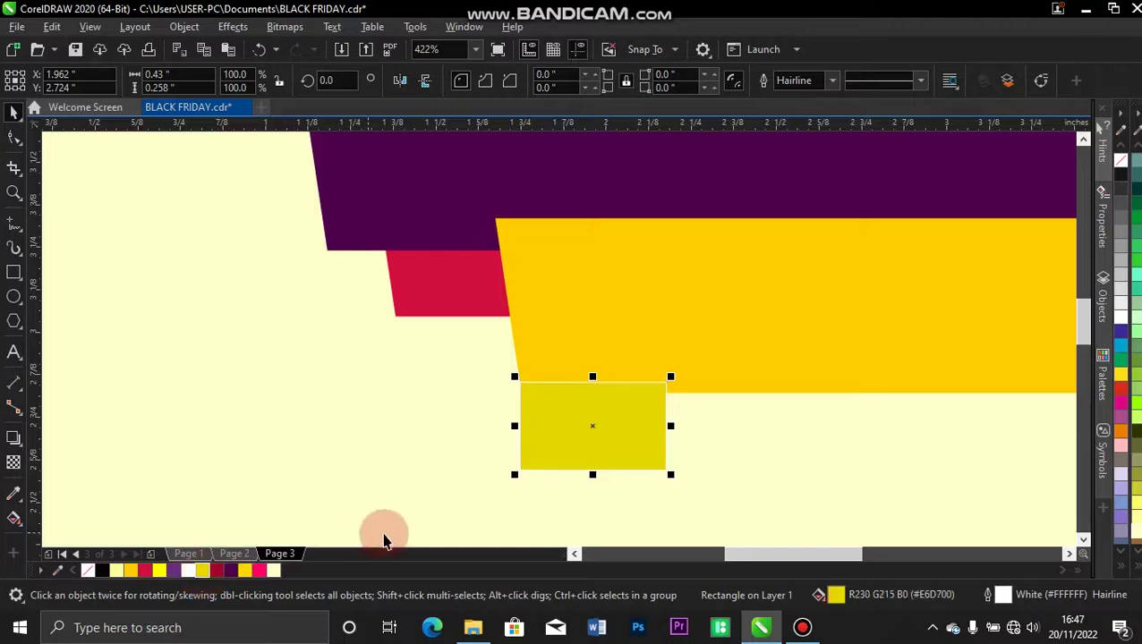
pyautogui.click(246, 572)
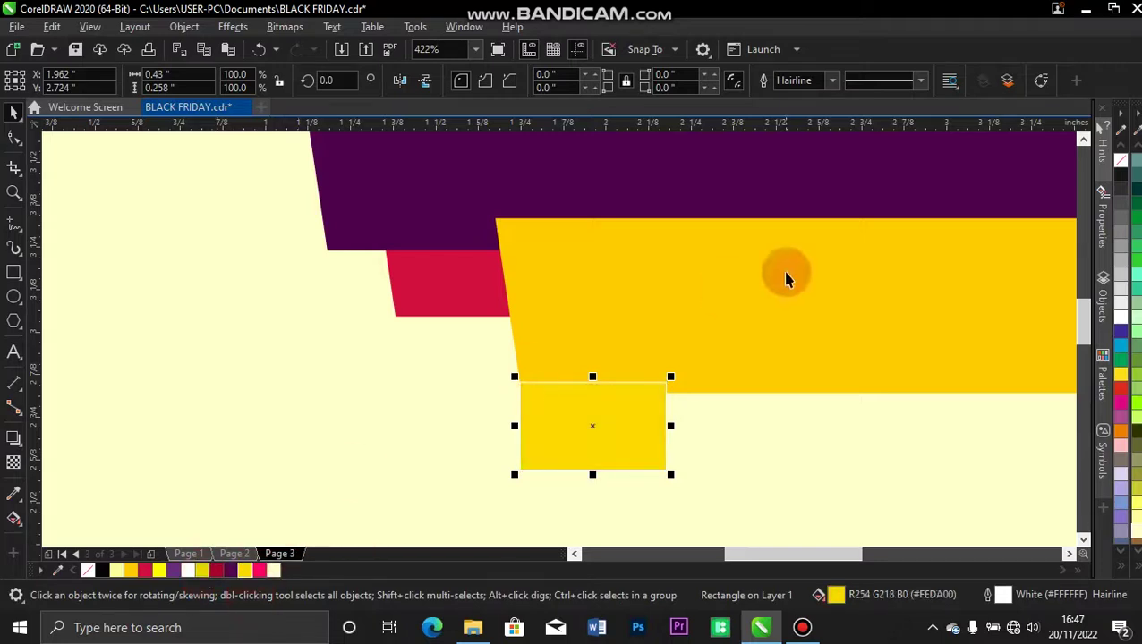
pyautogui.click(835, 87)
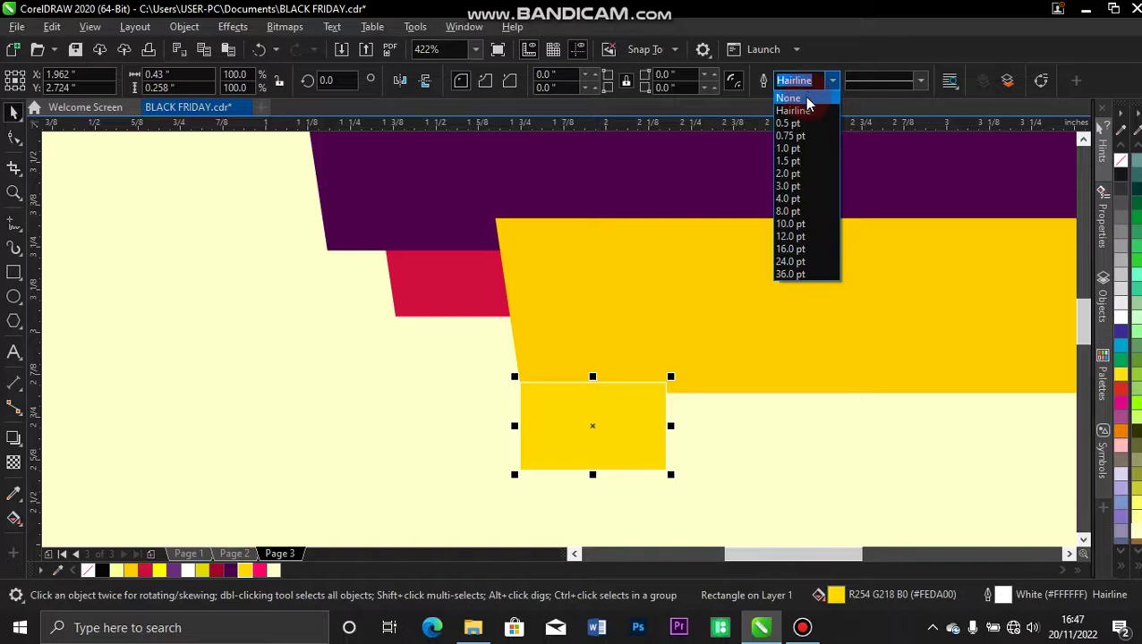
pyautogui.click(805, 102)
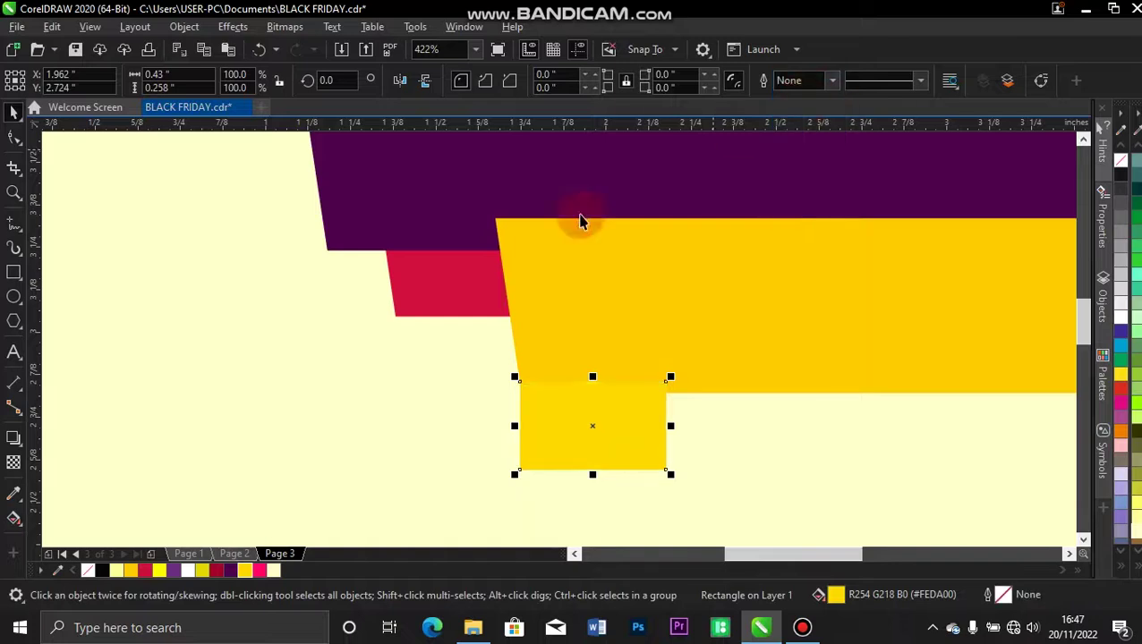
pyautogui.click(106, 570)
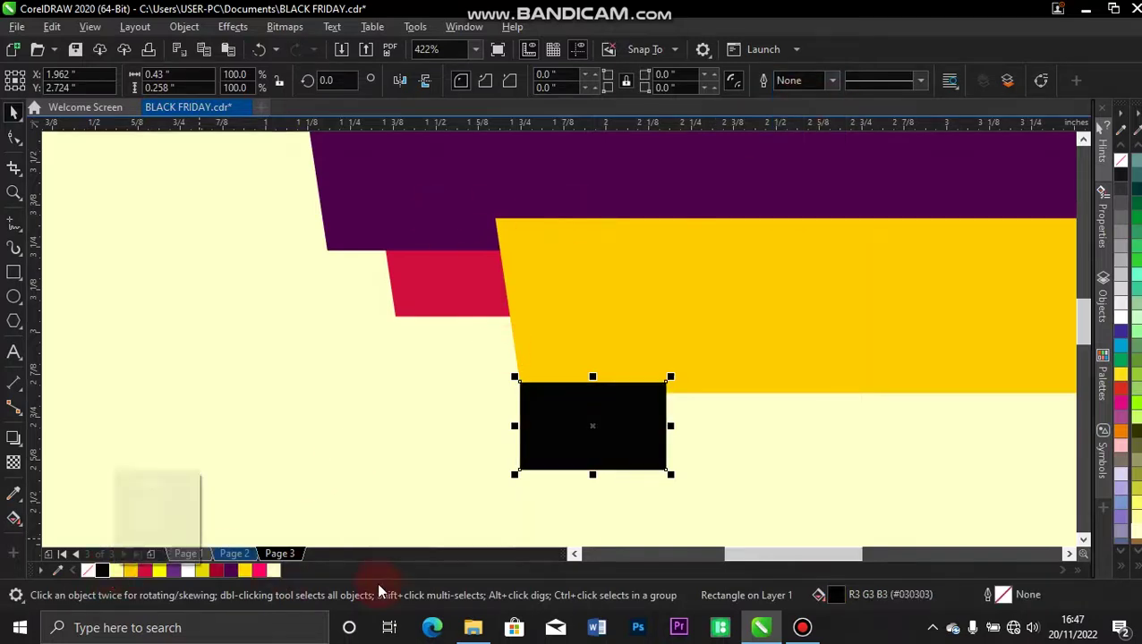
pyautogui.hotkey('ctrl', 'z')
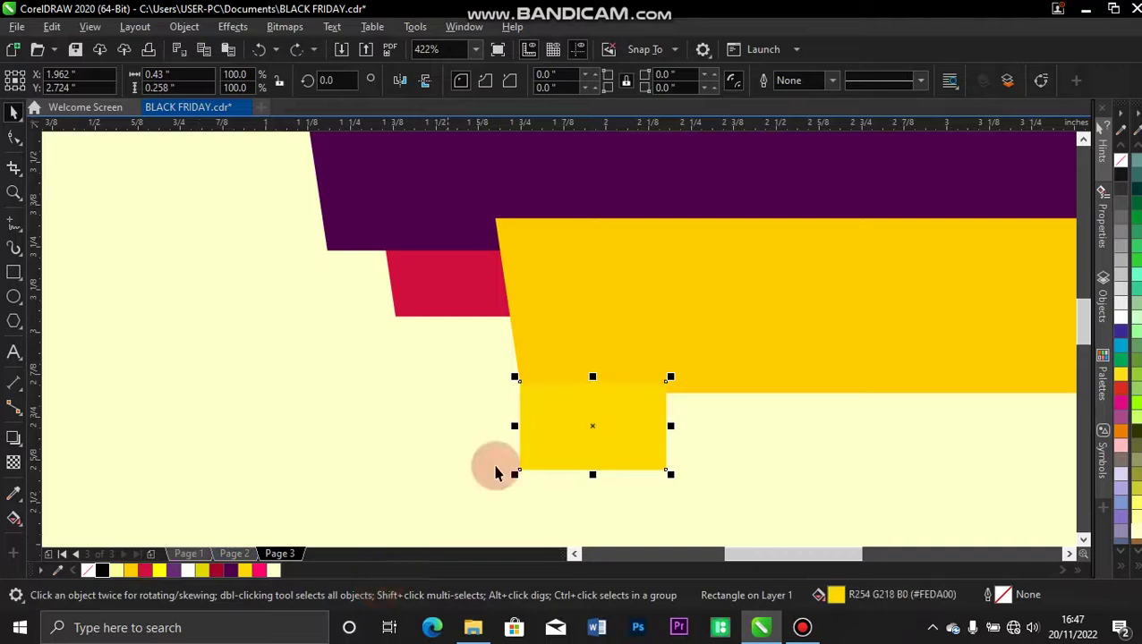
# Convert the small rectangle to curves, delete its lower-left node to form a triangle, and shift it slightly down and left.
pyautogui.click(14, 139)
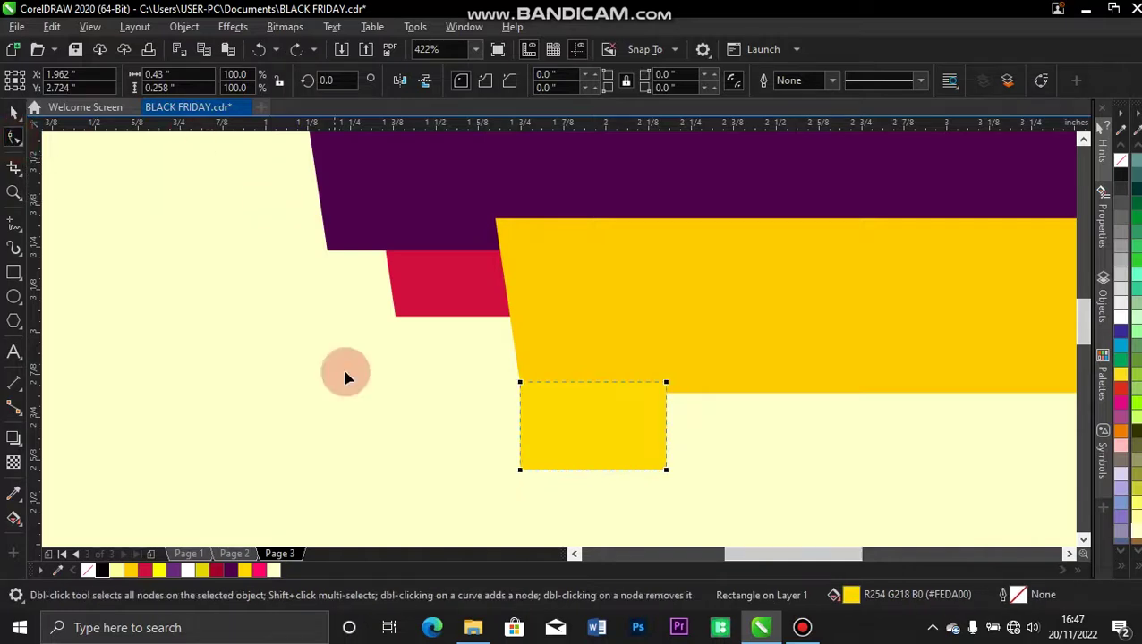
pyautogui.hotkey('ctrl', 'q')
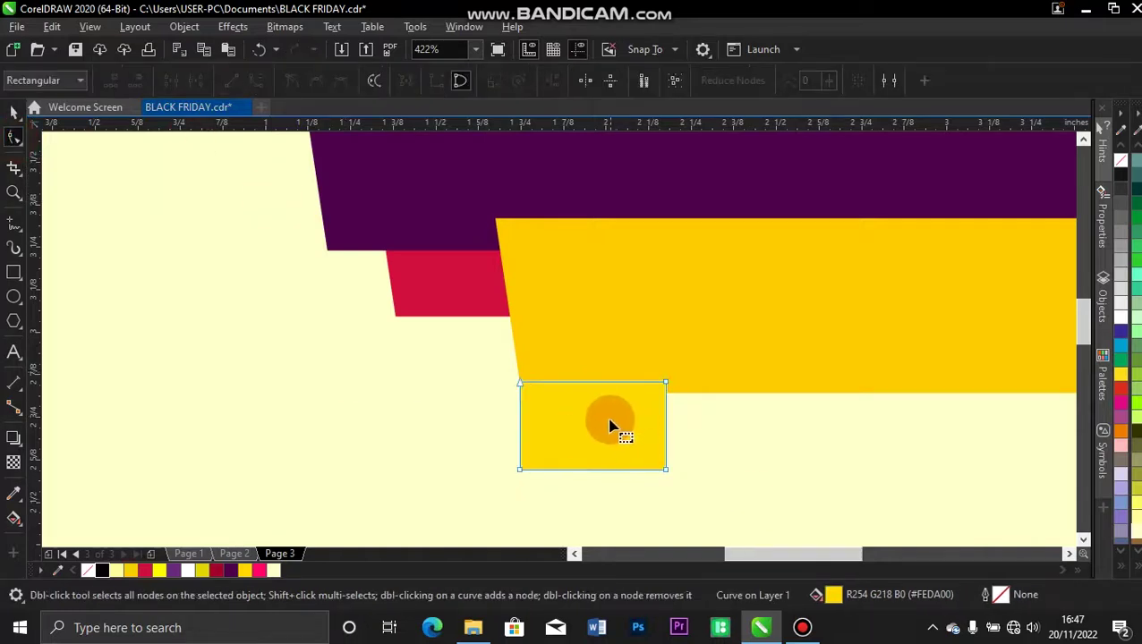
pyautogui.doubleClick(519, 469)
pyautogui.press('space')
pyautogui.moveTo(618, 410); pyautogui.dragTo(615, 415)
pyautogui.click(289, 244)
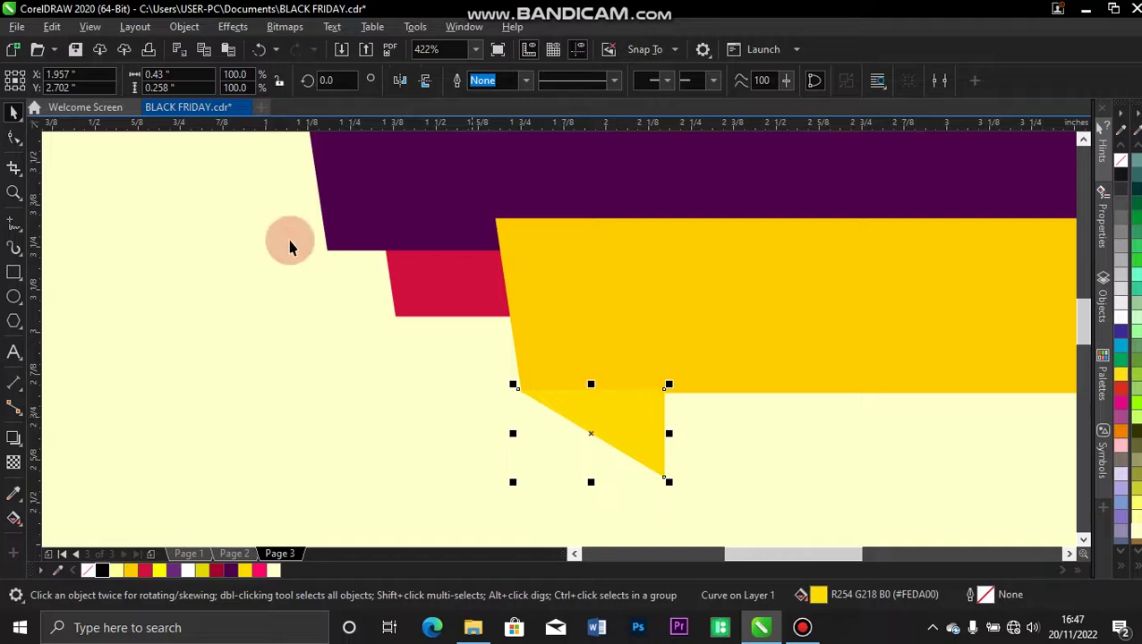
# Reshape the triangle by moving its upper-right node left and its lower tip slightly up and left, about 0.42 × 0.23 inches overall.
pyautogui.click(12, 140)
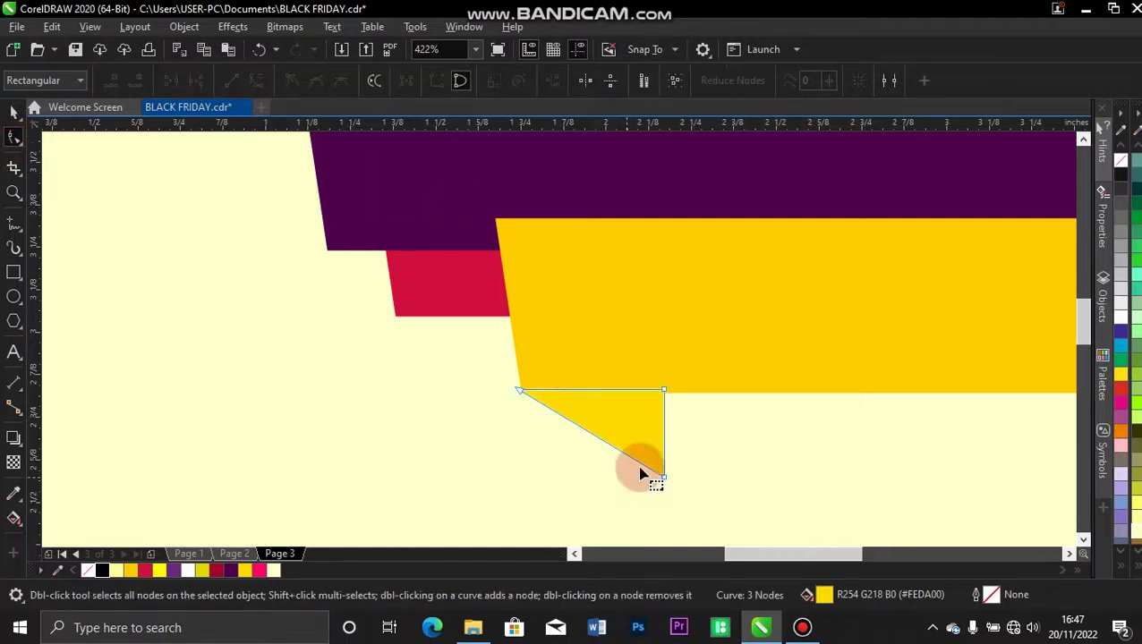
pyautogui.click(665, 481)
pyautogui.moveTo(666, 481); pyautogui.dragTo(645, 472)
pyautogui.click(663, 391)
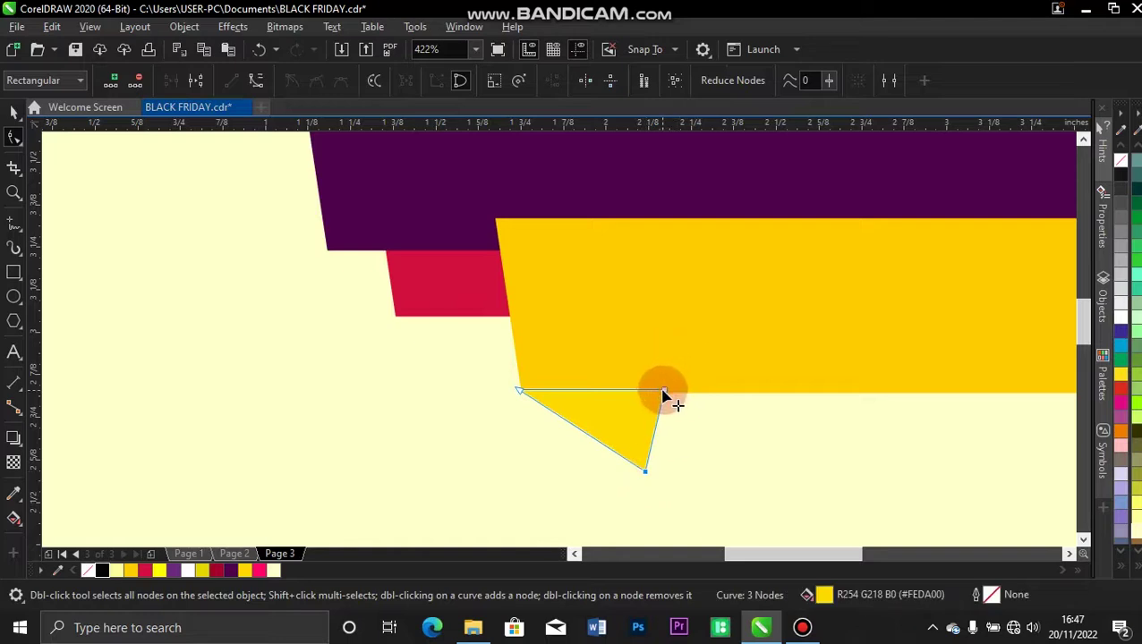
pyautogui.moveTo(663, 391); pyautogui.dragTo(645, 391)
pyautogui.moveTo(649, 477)
pyautogui.mouseDown()
pyautogui.moveTo(677, 452)
pyautogui.moveTo(662, 468)
pyautogui.mouseUp()
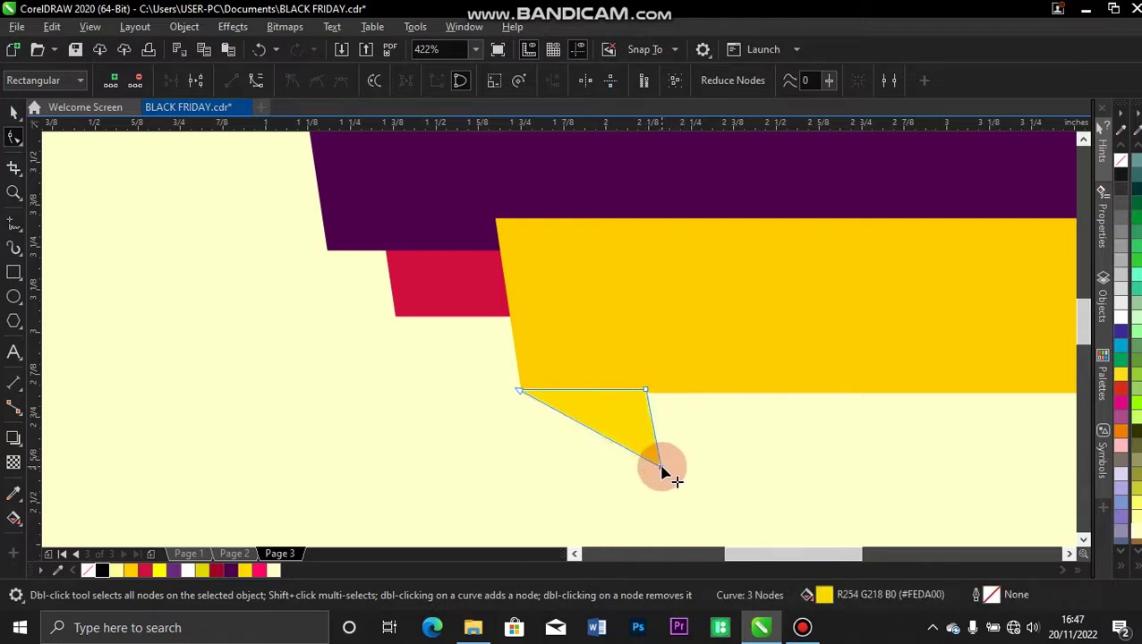
pyautogui.press('space')
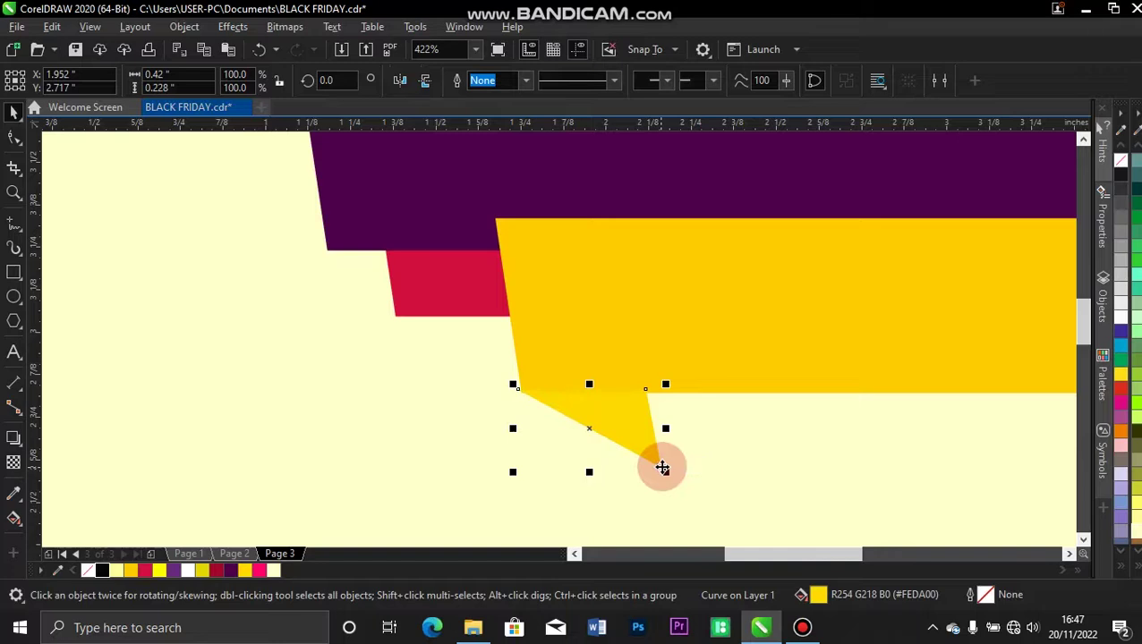
# Fill the triangle with Neon Red (#FF0066) and shift it slightly right and down, just below the yellow banner's lower-left corner.
pyautogui.click(258, 571)
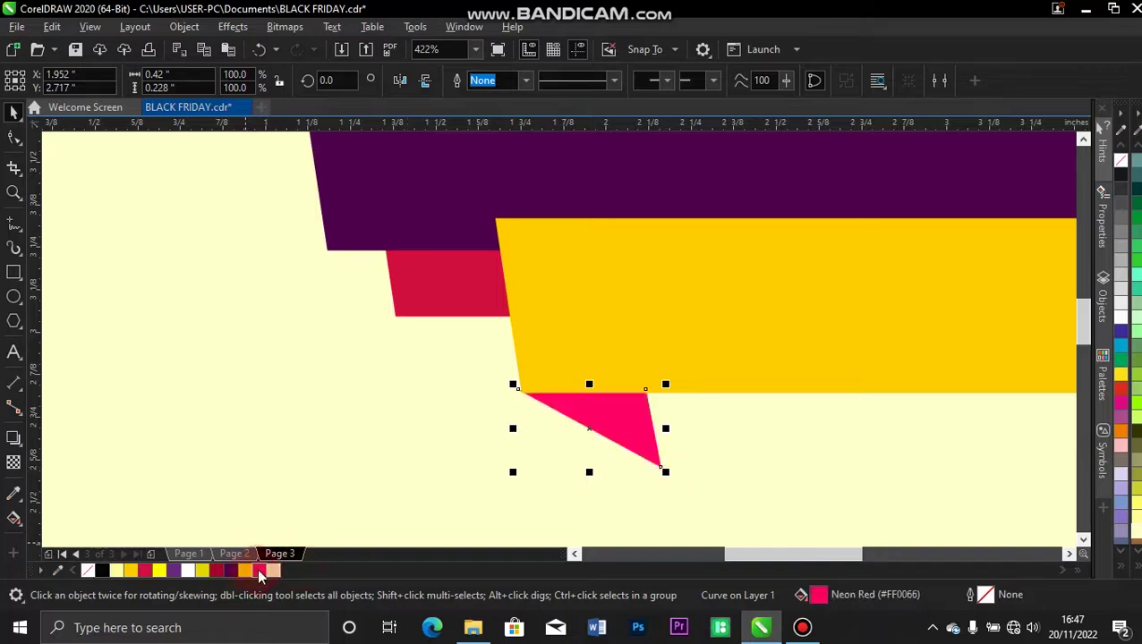
pyautogui.press('z')
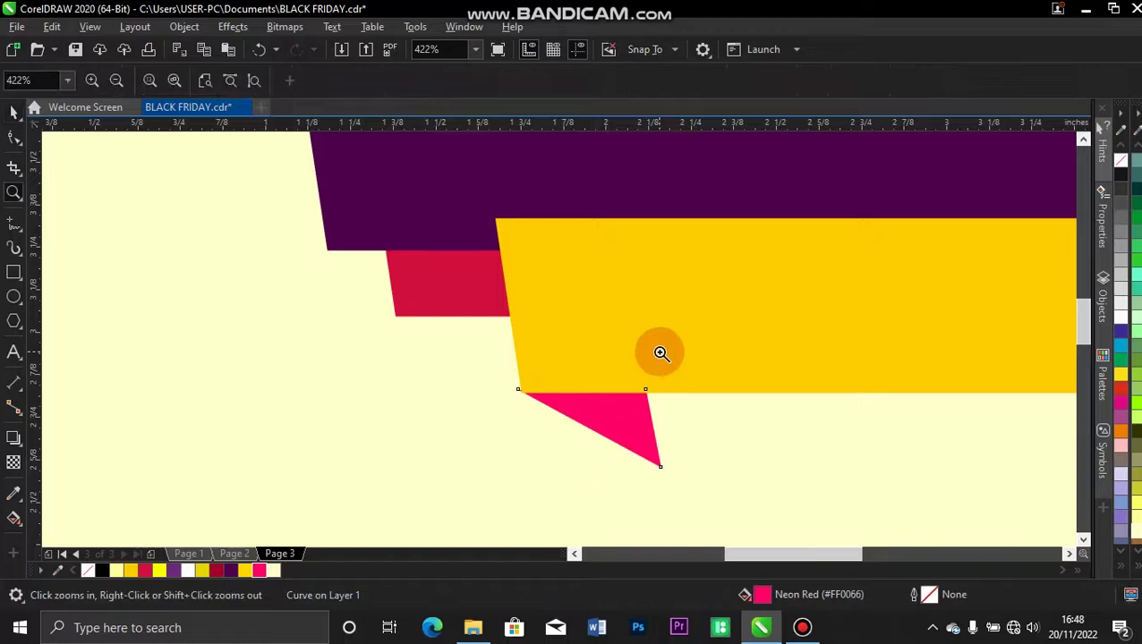
pyautogui.moveTo(475, 360); pyautogui.dragTo(682, 451)
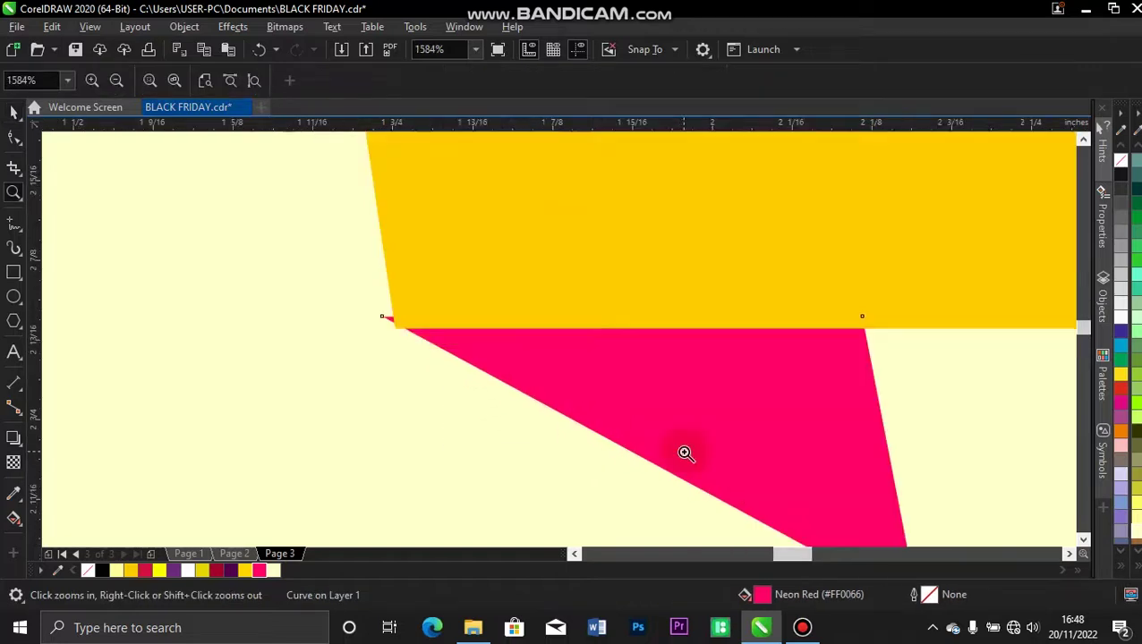
pyautogui.press('space')
pyautogui.click(680, 415)
pyautogui.click(678, 413)
pyautogui.moveTo(671, 414); pyautogui.dragTo(679, 422)
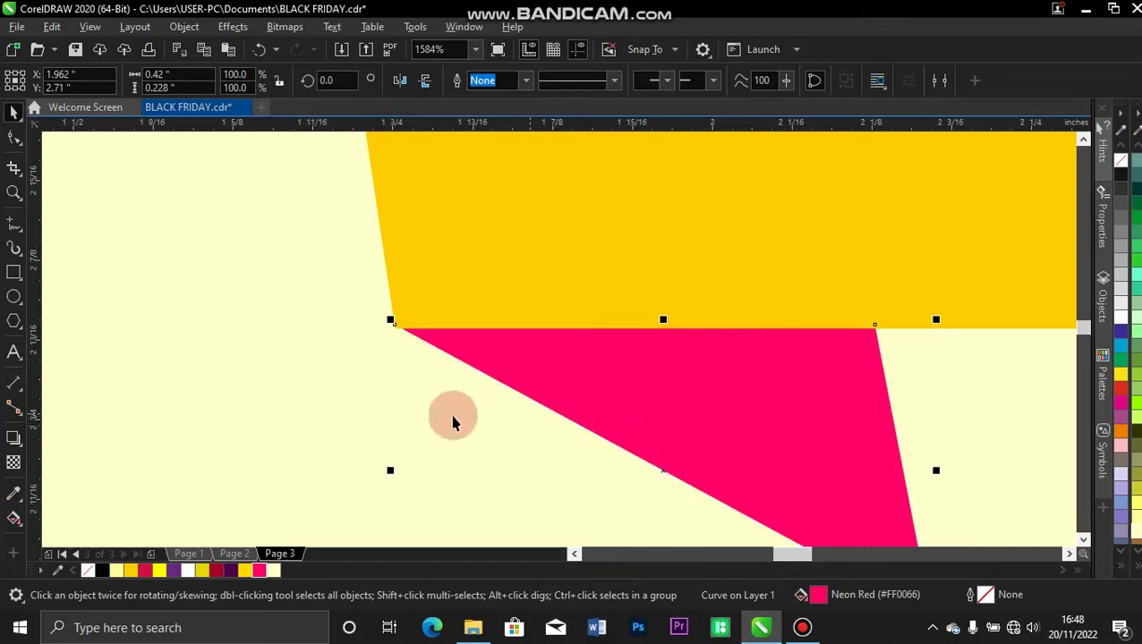
pyautogui.press('Down')
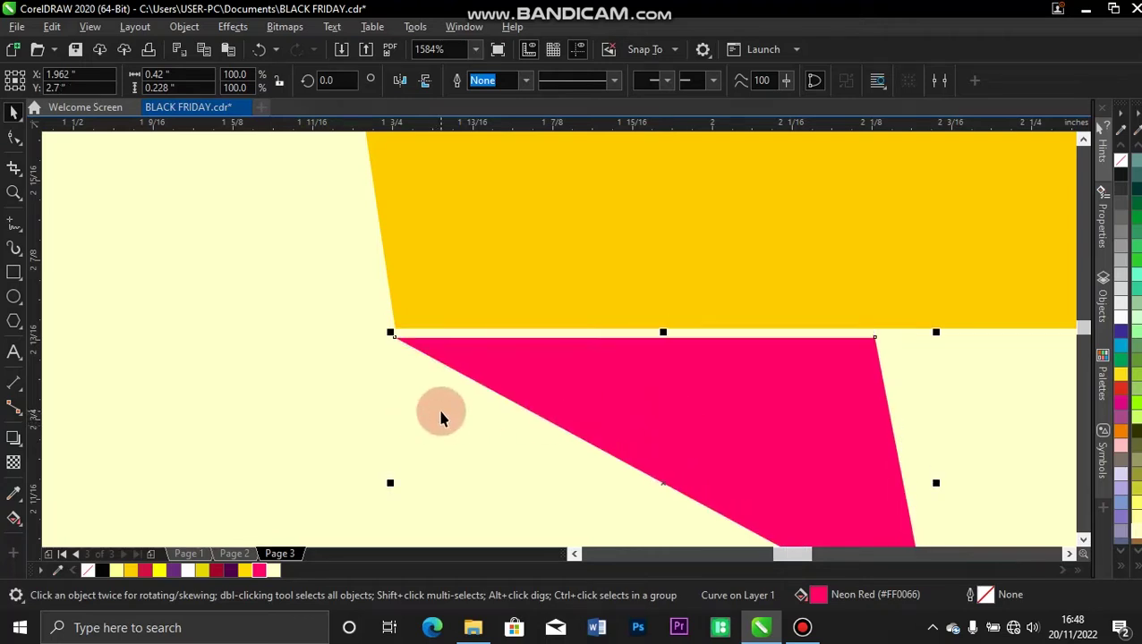
# Try to left-align the neon red triangle with the yellow banner.
pyautogui.keyDown('shift'); pyautogui.click(436, 239); pyautogui.keyUp('shift')
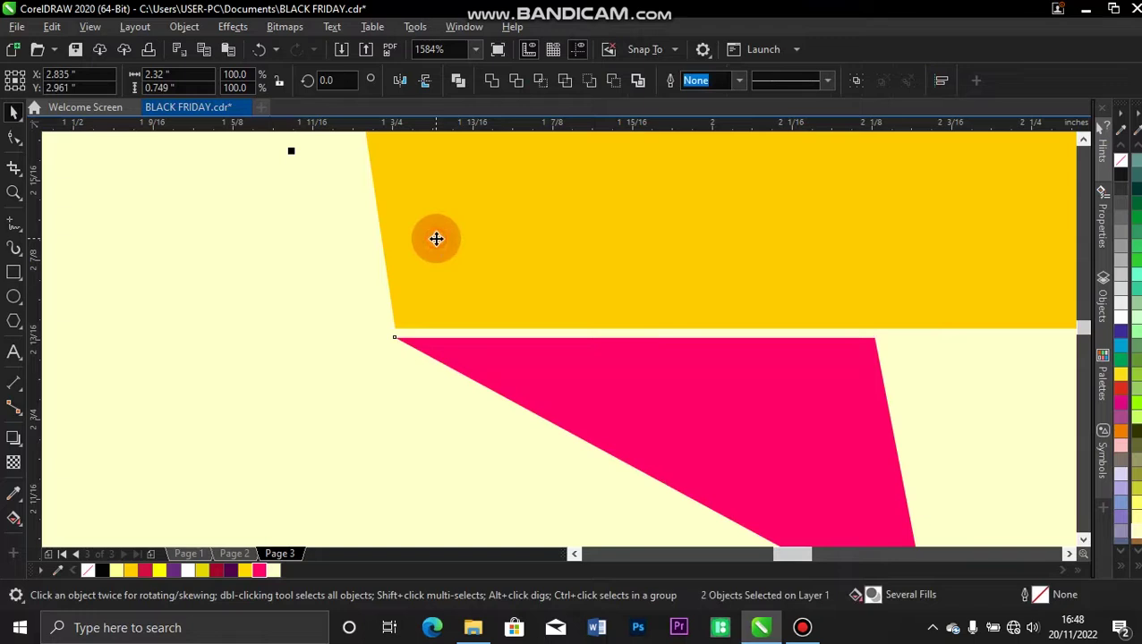
pyautogui.press('l')
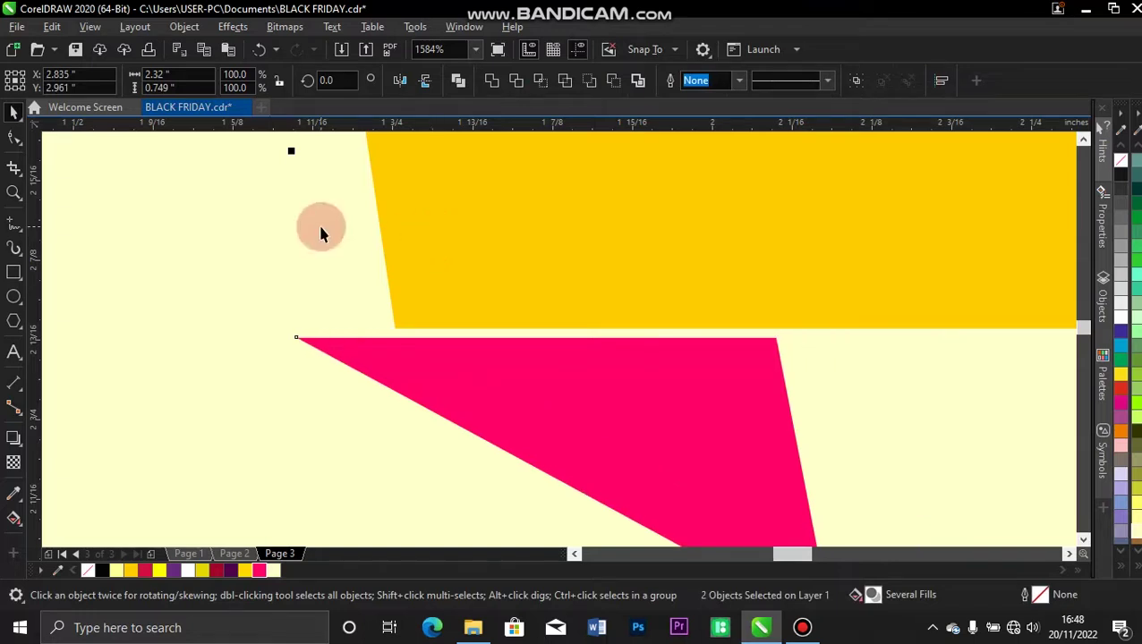
pyautogui.hotkey('ctrl', 'z')
# Move the neon red triangle up so its top edge meets the yellow banner's bottom edge at the lower-left corner.
pyautogui.click(241, 302)
pyautogui.moveTo(525, 369); pyautogui.dragTo(526, 359)
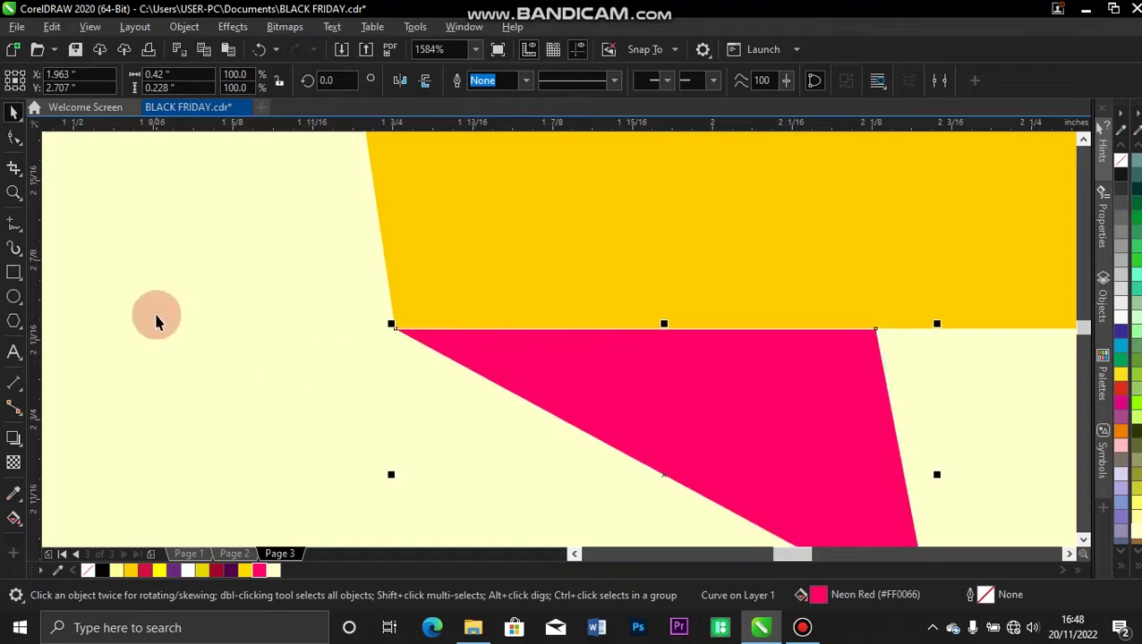
# Examine how the neon red triangle meets the yellow banner's lower-left corner in the full-page view.
pyautogui.click(170, 312)
pyautogui.moveTo(514, 389); pyautogui.dragTo(514, 382)
pyautogui.click(275, 308)
pyautogui.press('F4')
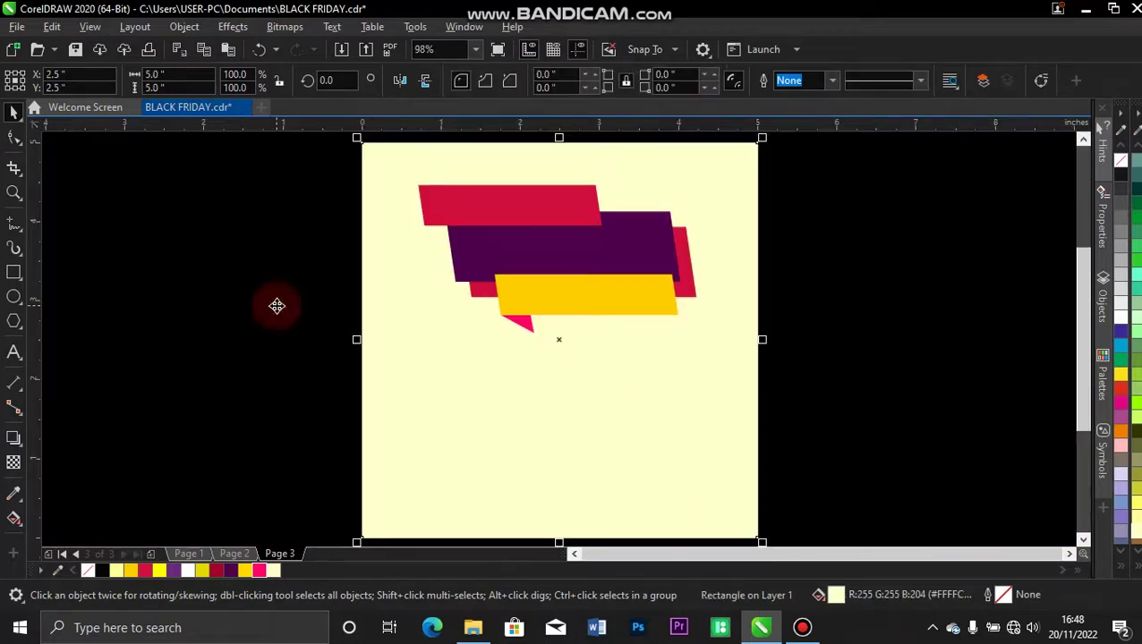
pyautogui.click(516, 320)
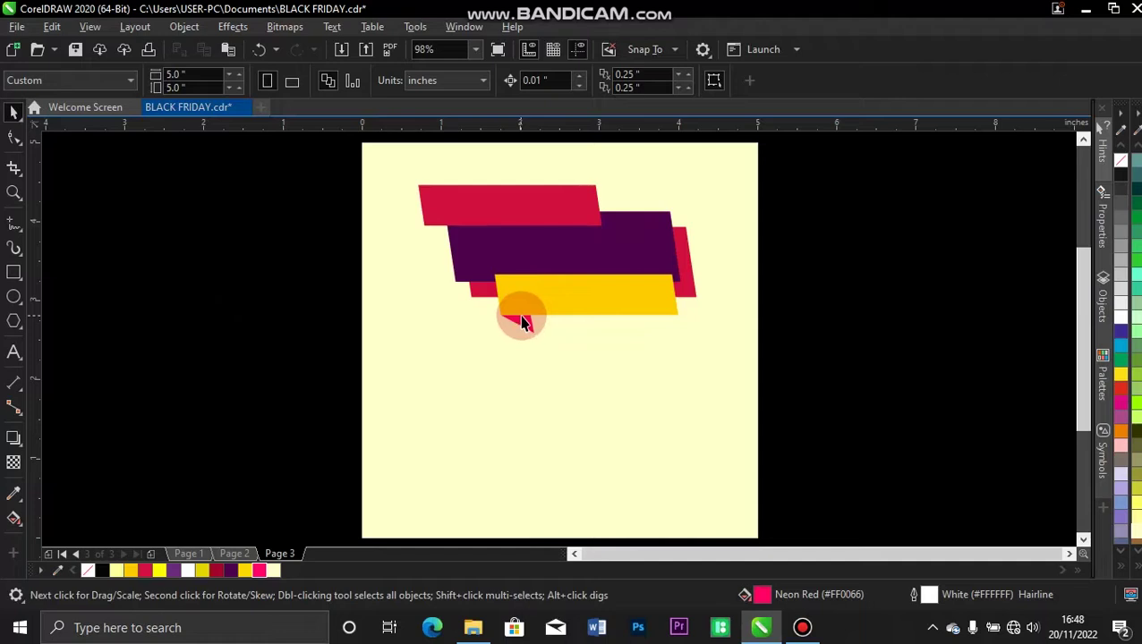
pyautogui.moveTo(522, 322); pyautogui.dragTo(525, 334)
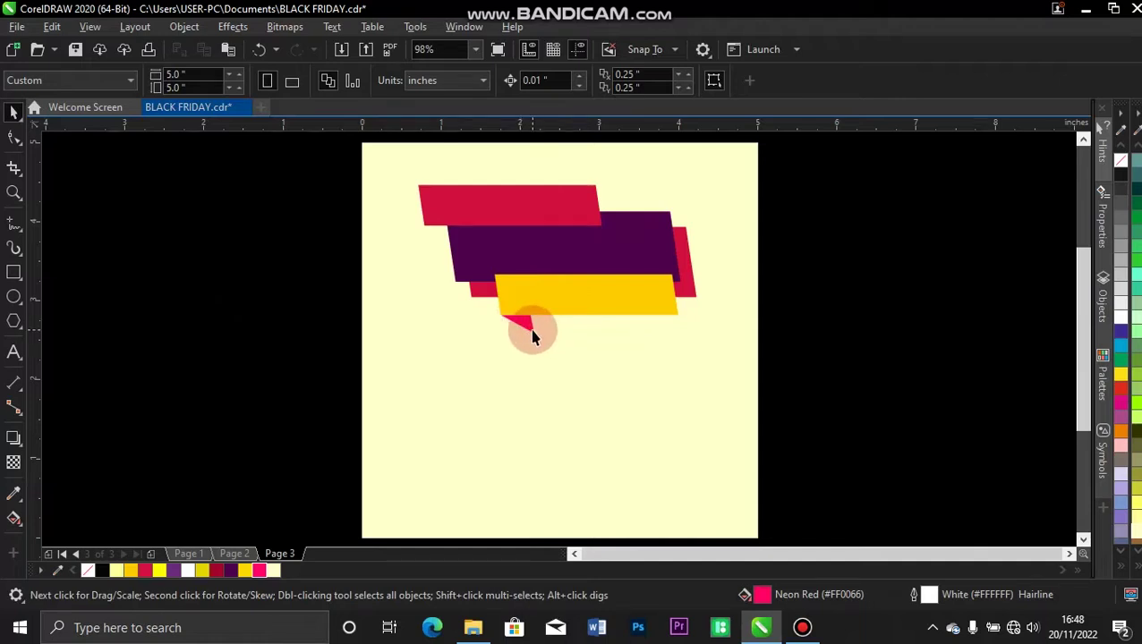
pyautogui.click(531, 337)
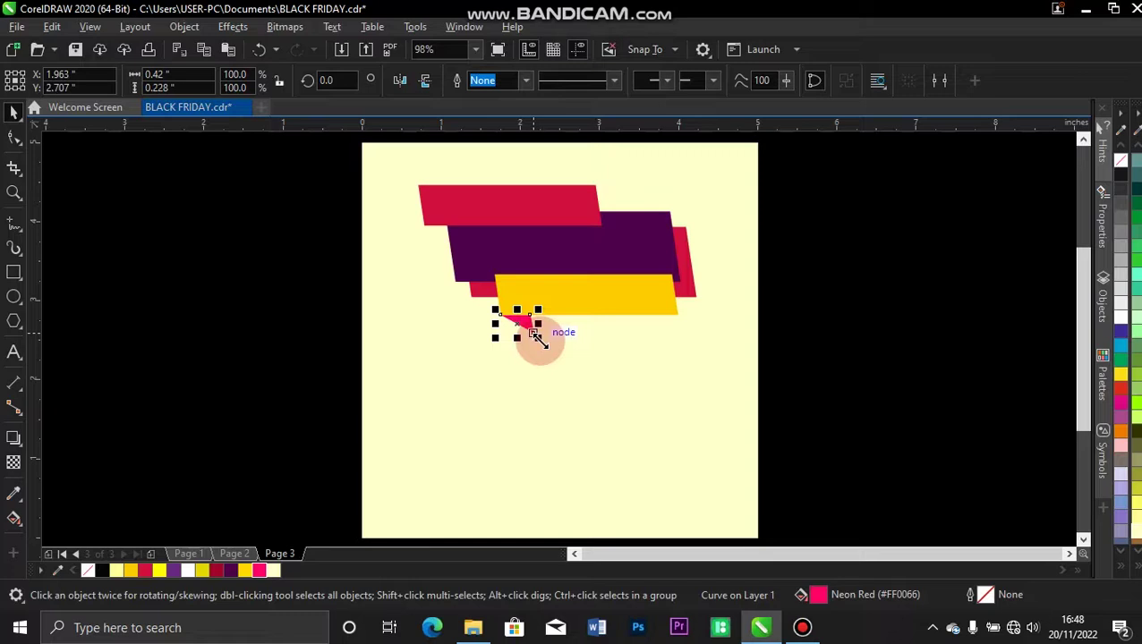
pyautogui.click(796, 188)
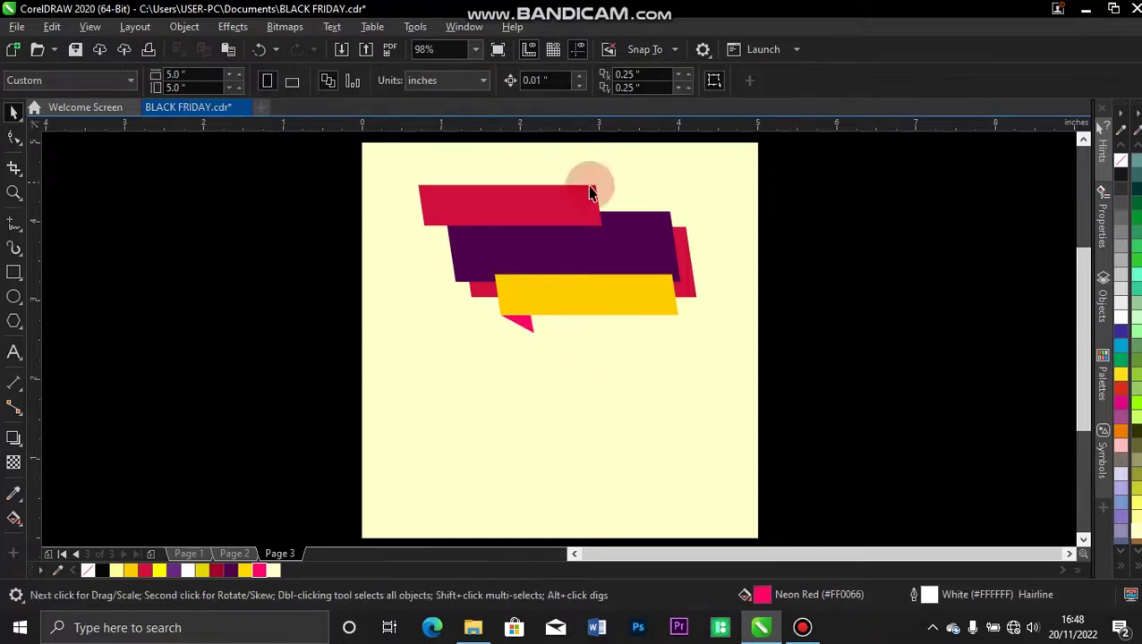
# Duplicate the neon red triangle at the purple banner's lower-left corner and enlarge the copy to about 0.93 × 0.51 inches.
pyautogui.press('z')
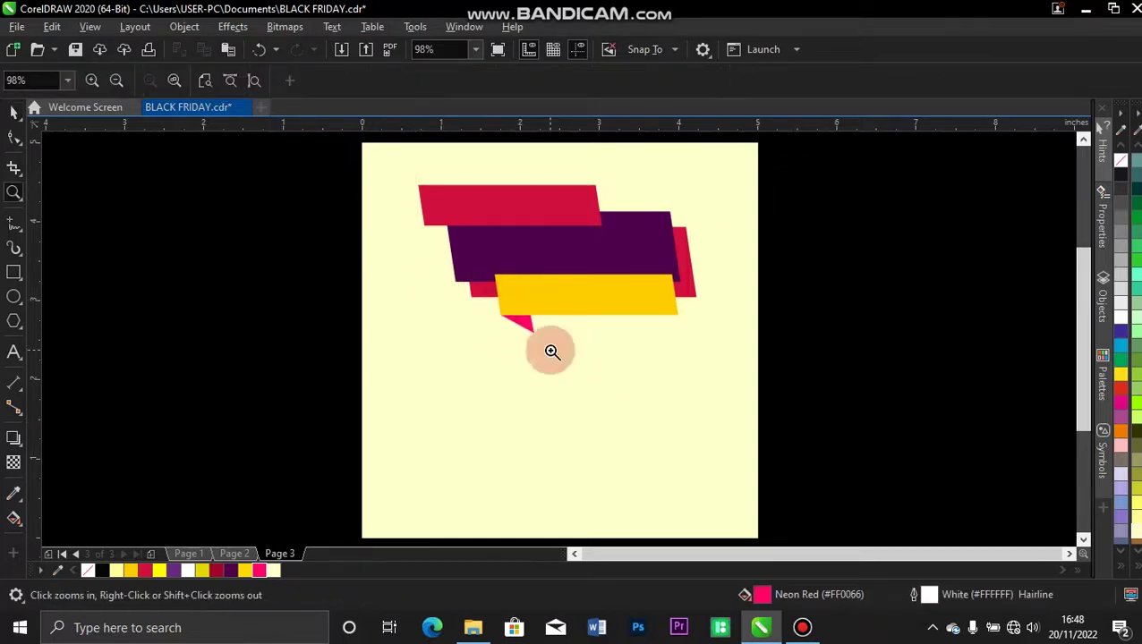
pyautogui.moveTo(382, 217); pyautogui.dragTo(583, 367)
pyautogui.press('space')
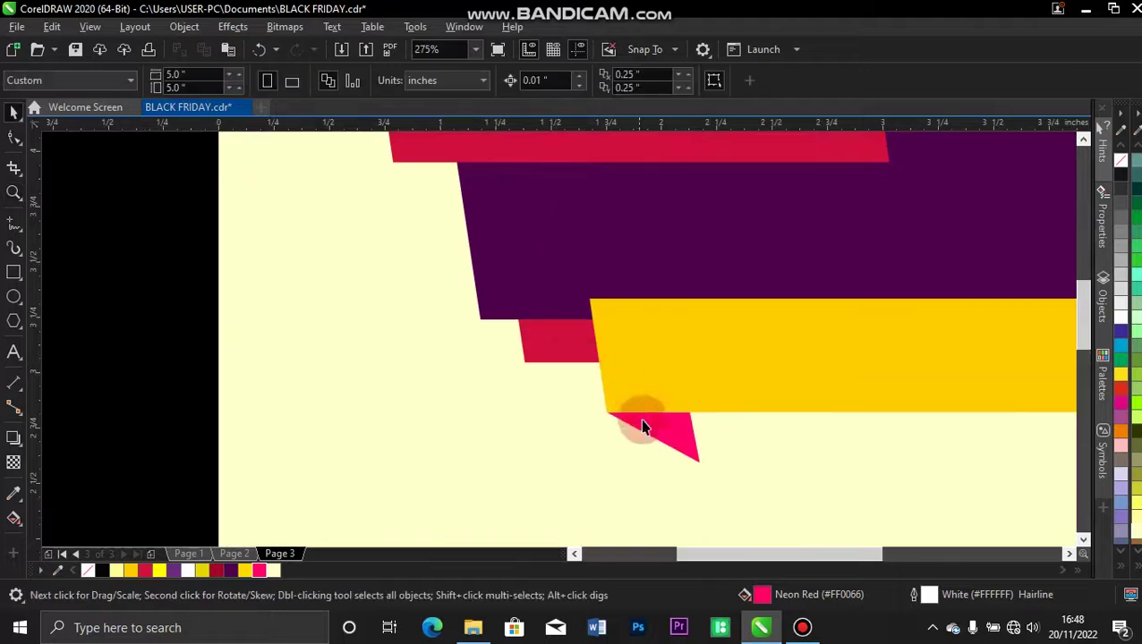
pyautogui.click(649, 440)
pyautogui.moveTo(662, 433); pyautogui.dragTo(693, 502)
pyautogui.click(581, 377)
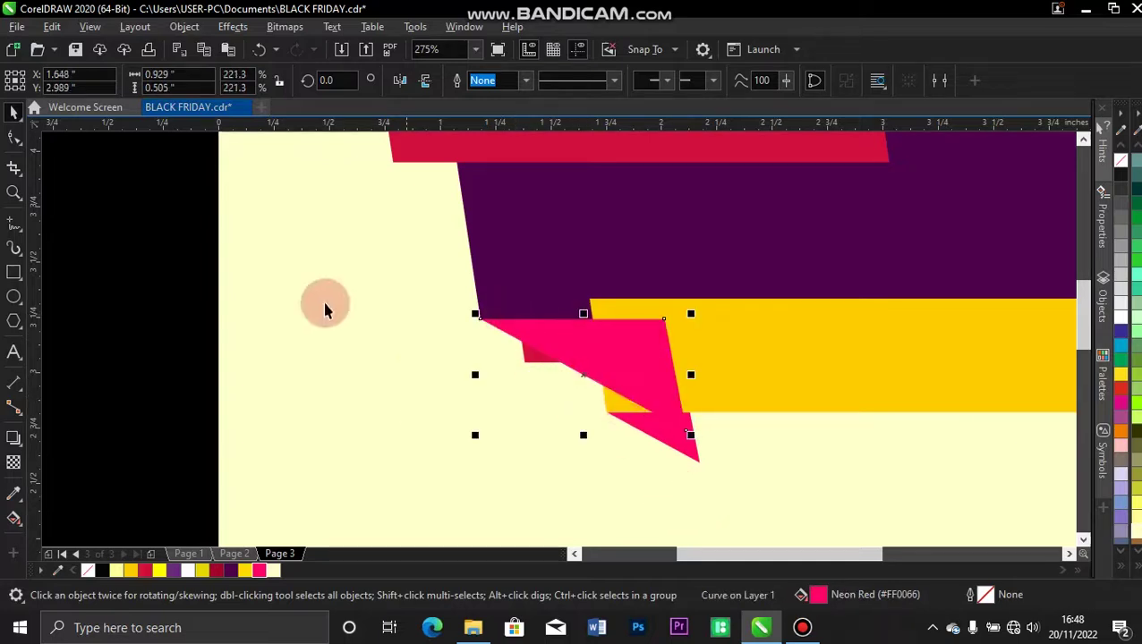
# Extend the enlarged triangle's lower tip and resize the shape to about 0.77 × 0.51 inches at the rear crimson banner's lower-left corner.
pyautogui.click(14, 139)
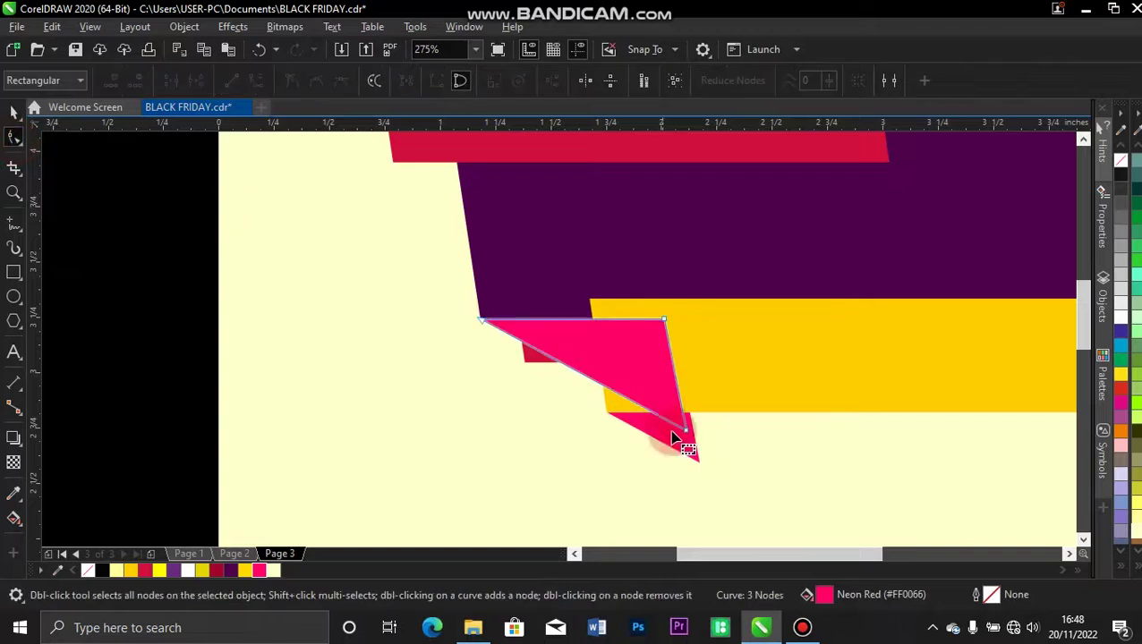
pyautogui.moveTo(687, 433); pyautogui.dragTo(698, 471)
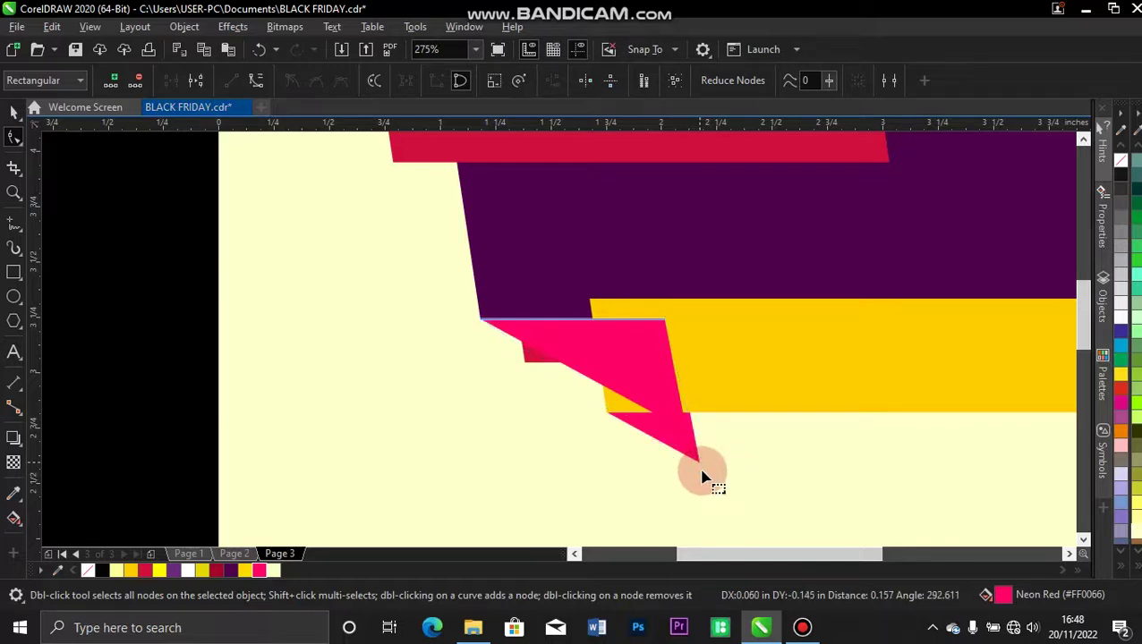
pyautogui.press('space')
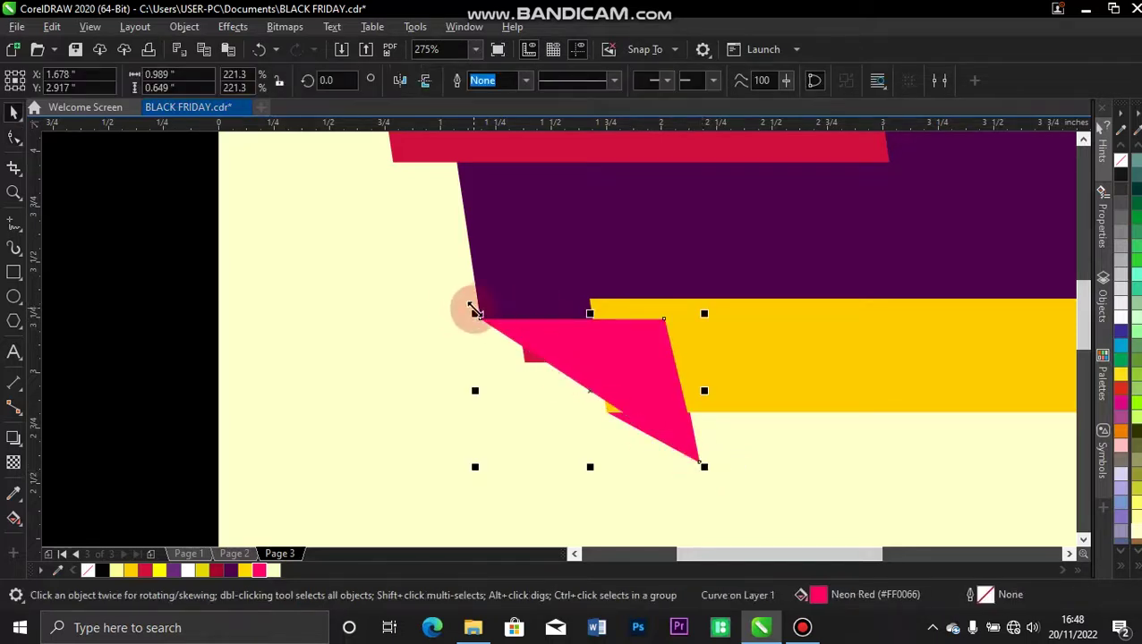
pyautogui.moveTo(474, 313); pyautogui.dragTo(495, 346)
pyautogui.moveTo(619, 379); pyautogui.dragTo(612, 388)
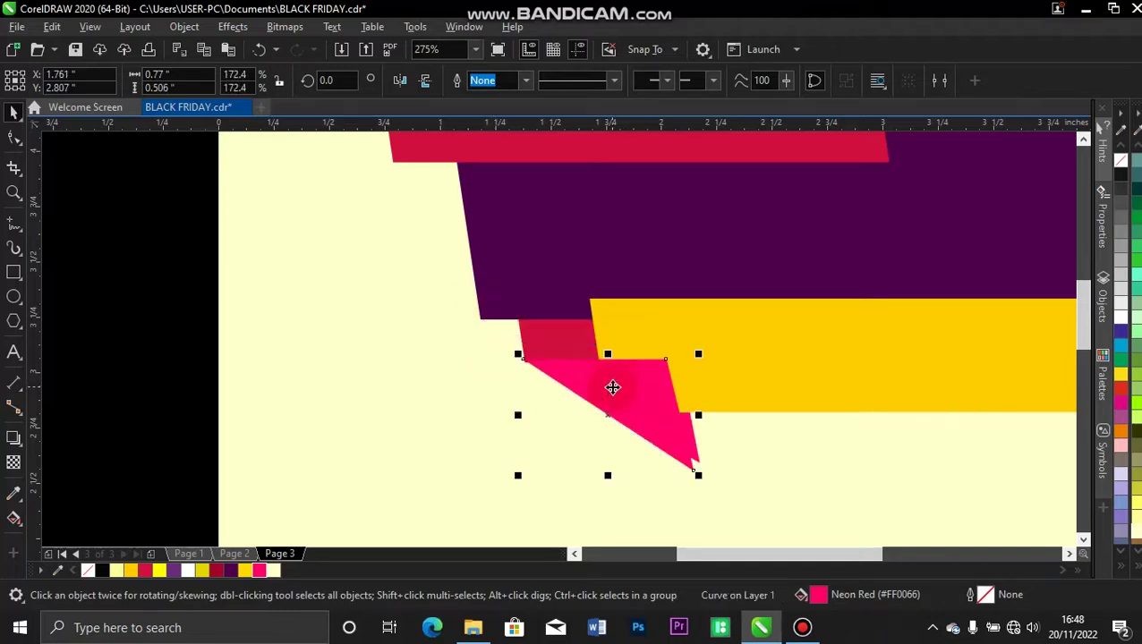
# Send the large triangle behind the yellow banner and the small triangle, and fill it with dark purple (#4E004C).
pyautogui.hotkey('ctrl', 'pagedown')
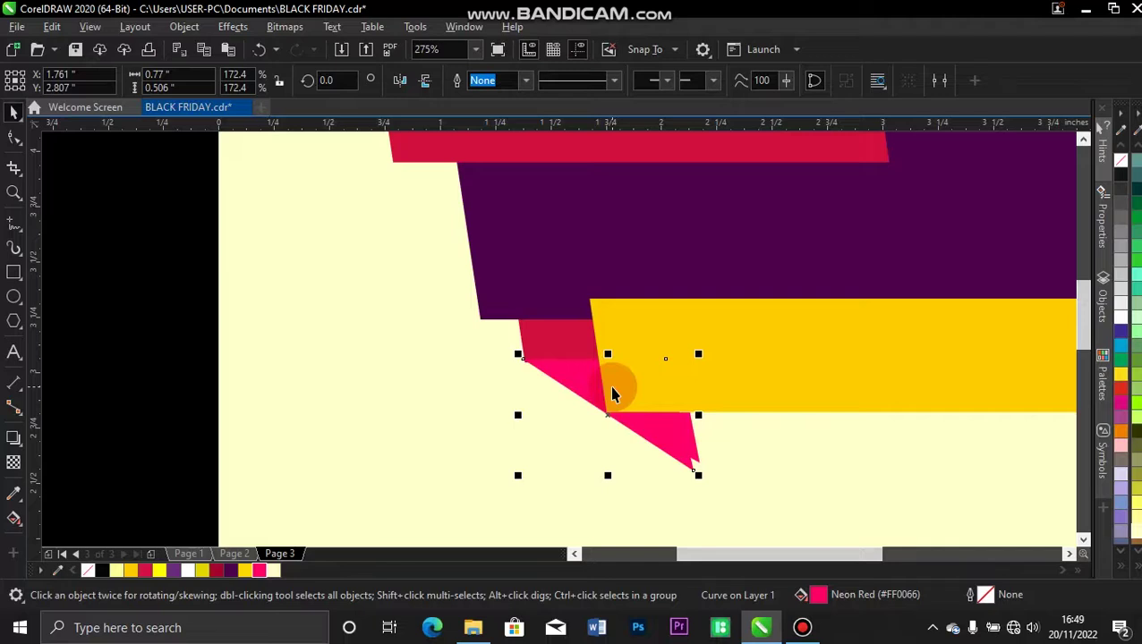
pyautogui.click(230, 570)
pyautogui.hotkey('ctrl', 'pagedown')
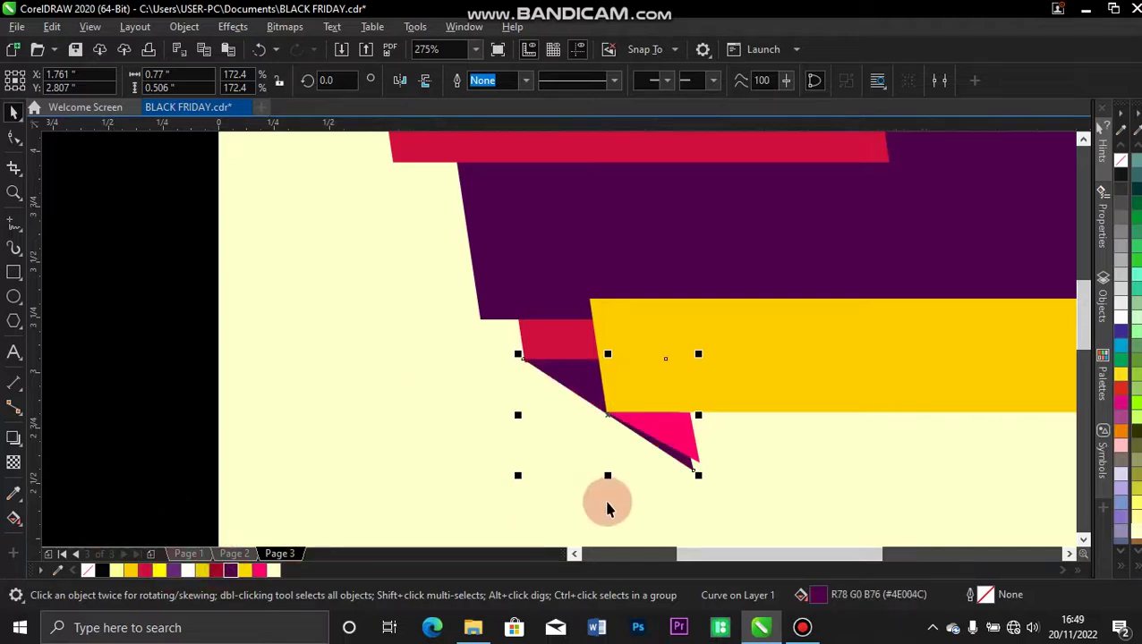
# Move the dark purple triangle so its upper-left node meets the crimson banner's lower-left corner.
pyautogui.press('z')
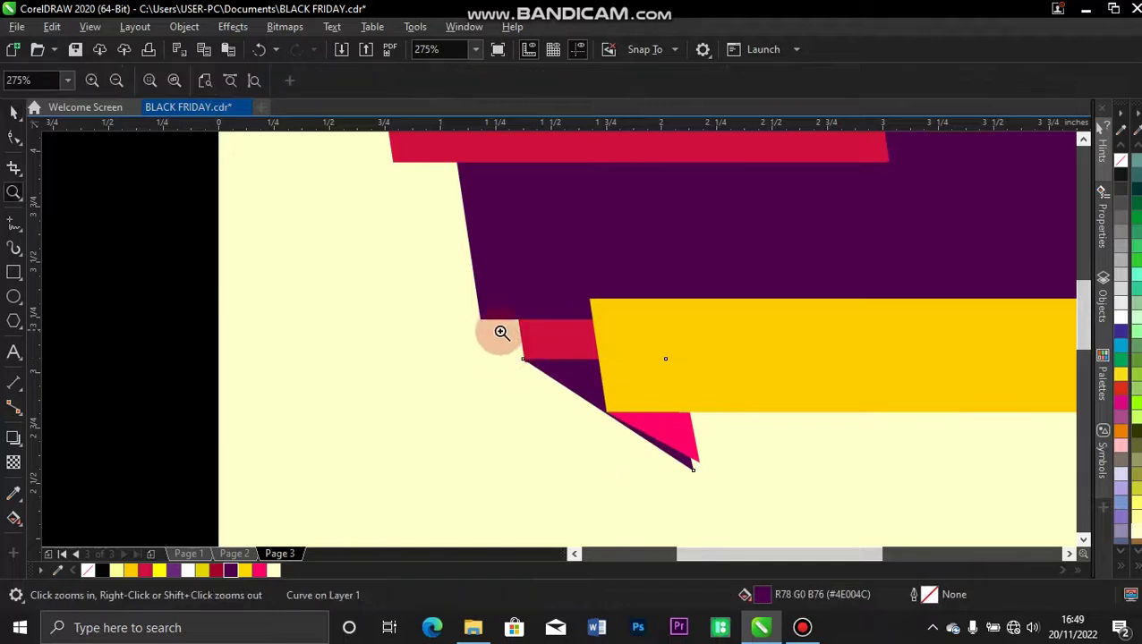
pyautogui.moveTo(410, 271); pyautogui.dragTo(610, 374)
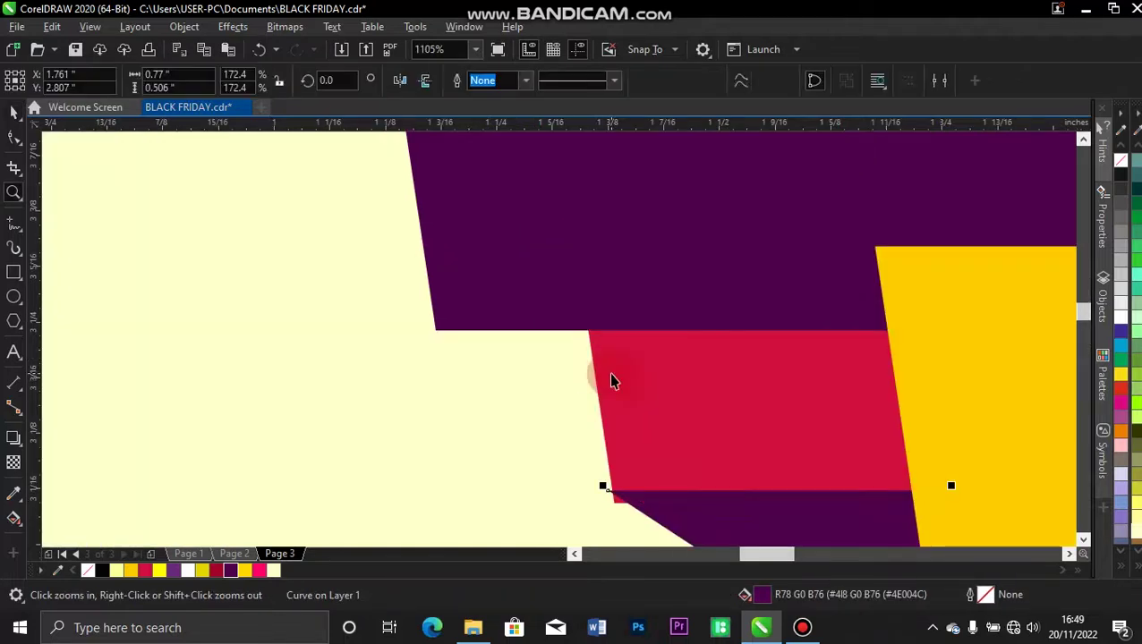
pyautogui.press('space')
pyautogui.moveTo(701, 514); pyautogui.dragTo(737, 529)
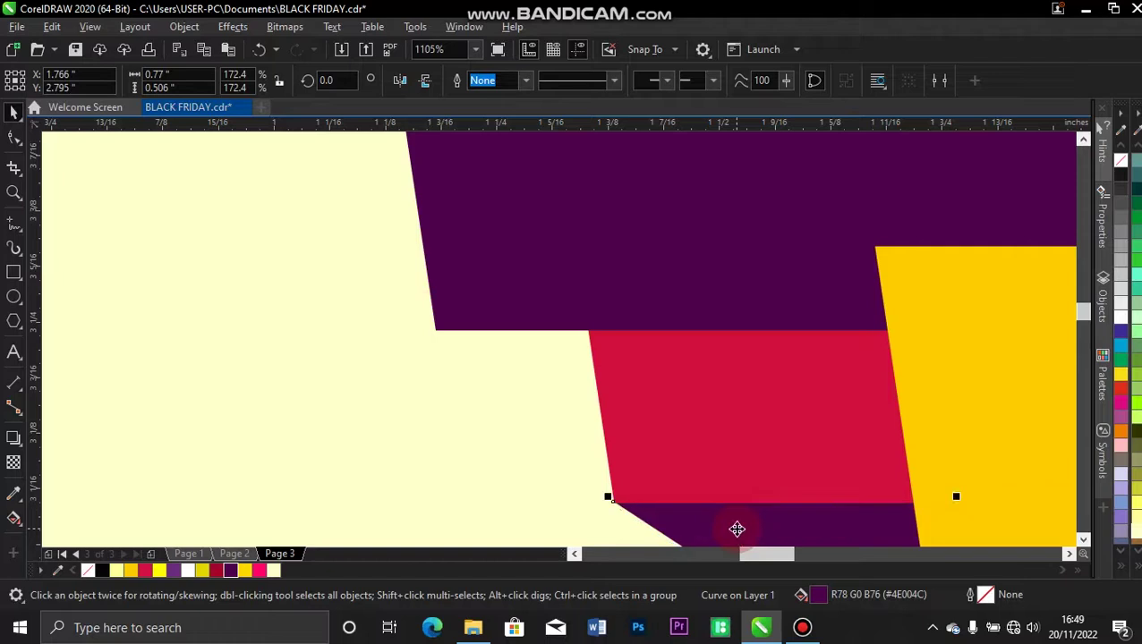
pyautogui.click(565, 435)
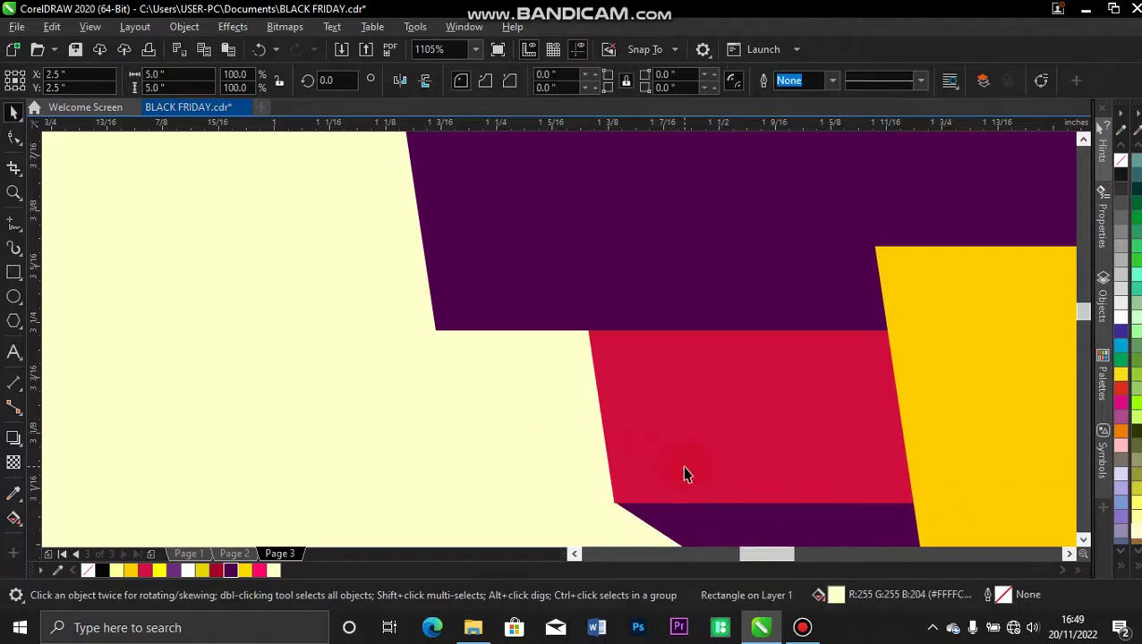
# Reshape the dark purple triangle by bringing its lower tip close to the neon red triangle's tip and shifting its upper-right node slightly right.
pyautogui.hotkey('shift', 'F4')
pyautogui.moveTo(685, 474); pyautogui.dragTo(593, 355)
pyautogui.moveTo(349, 257); pyautogui.dragTo(640, 385)
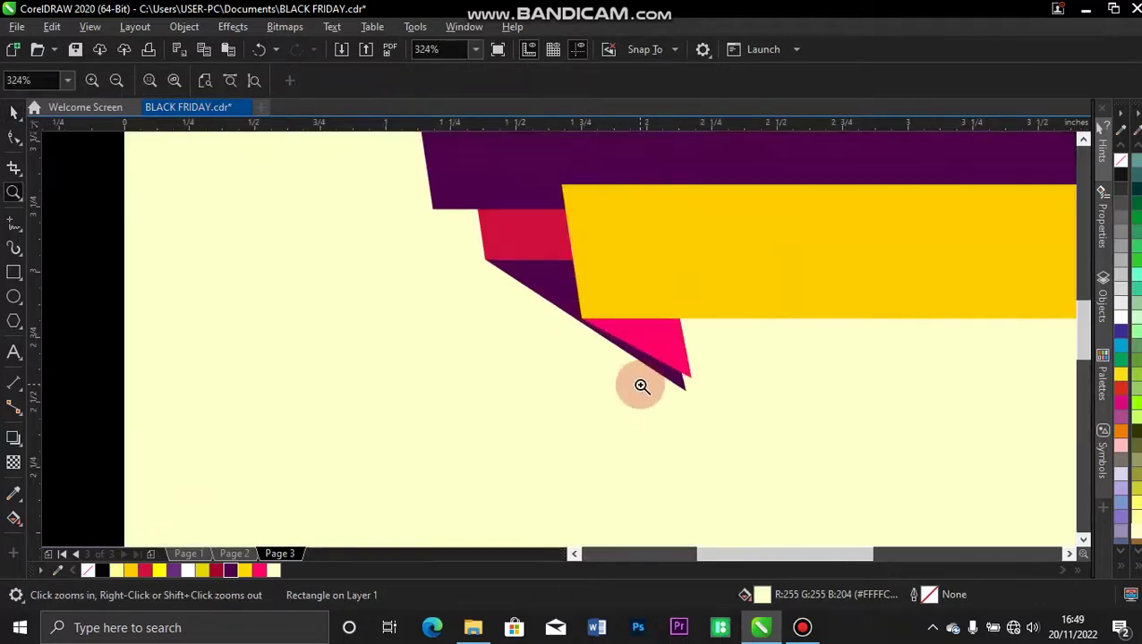
pyautogui.click(545, 284)
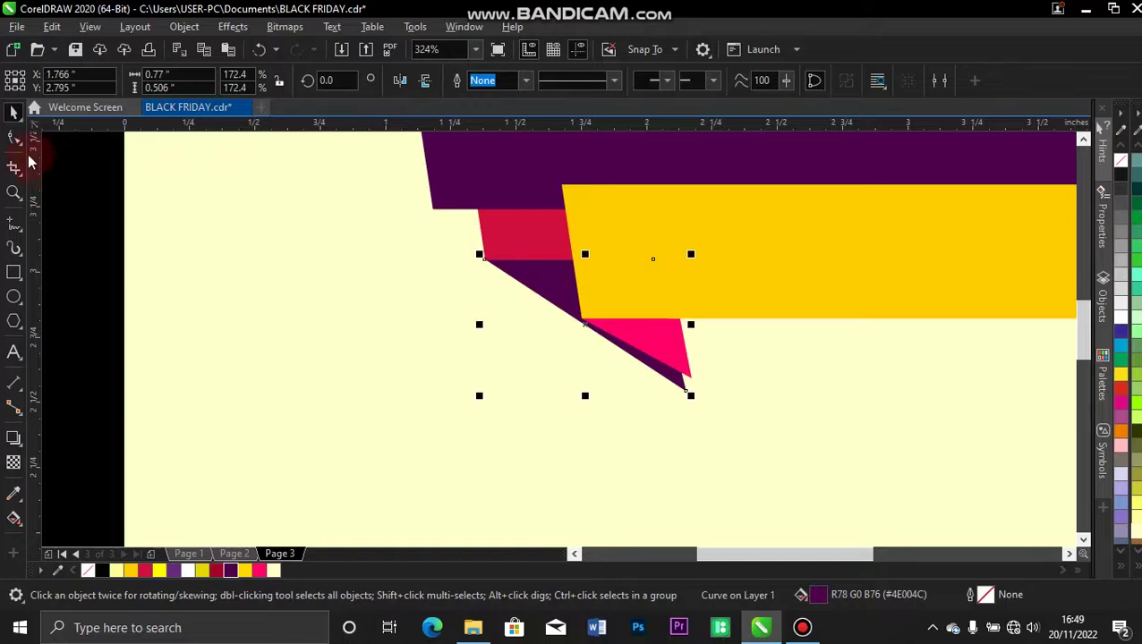
pyautogui.click(15, 139)
pyautogui.click(687, 392)
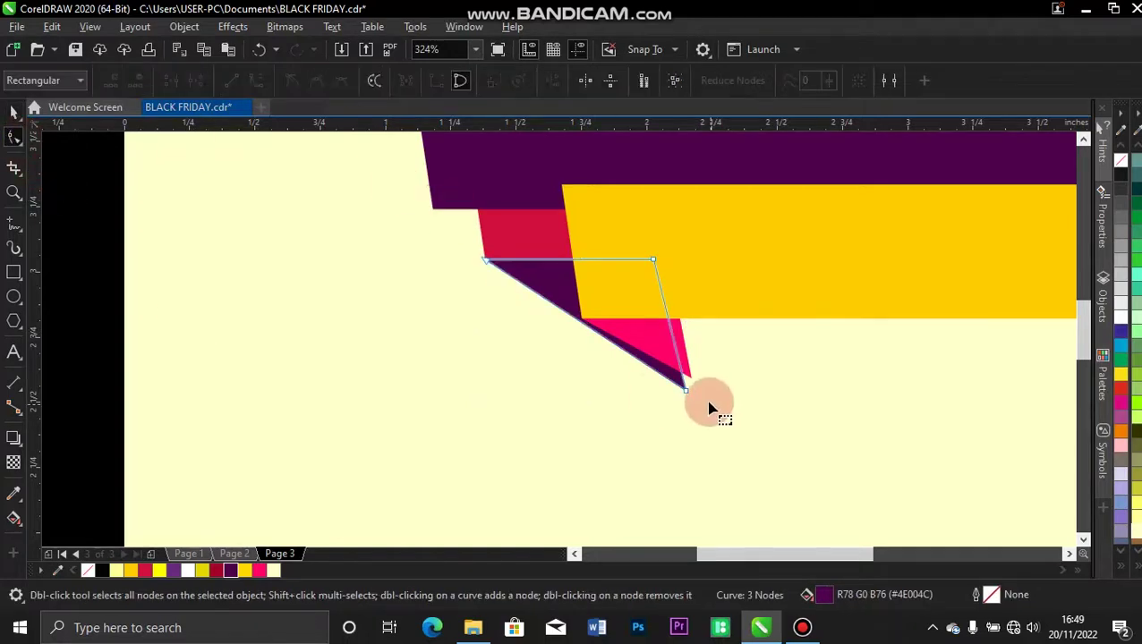
pyautogui.moveTo(691, 387); pyautogui.dragTo(693, 382)
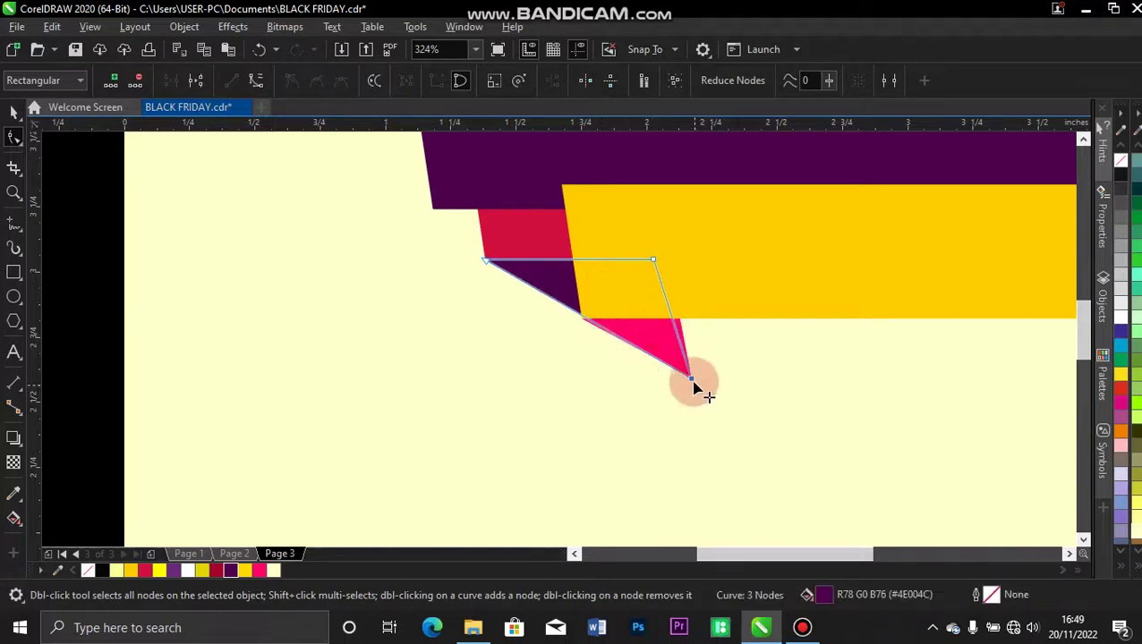
pyautogui.moveTo(691, 383); pyautogui.dragTo(684, 376)
pyautogui.click(656, 265)
pyautogui.moveTo(656, 265); pyautogui.dragTo(667, 266)
pyautogui.click(692, 388)
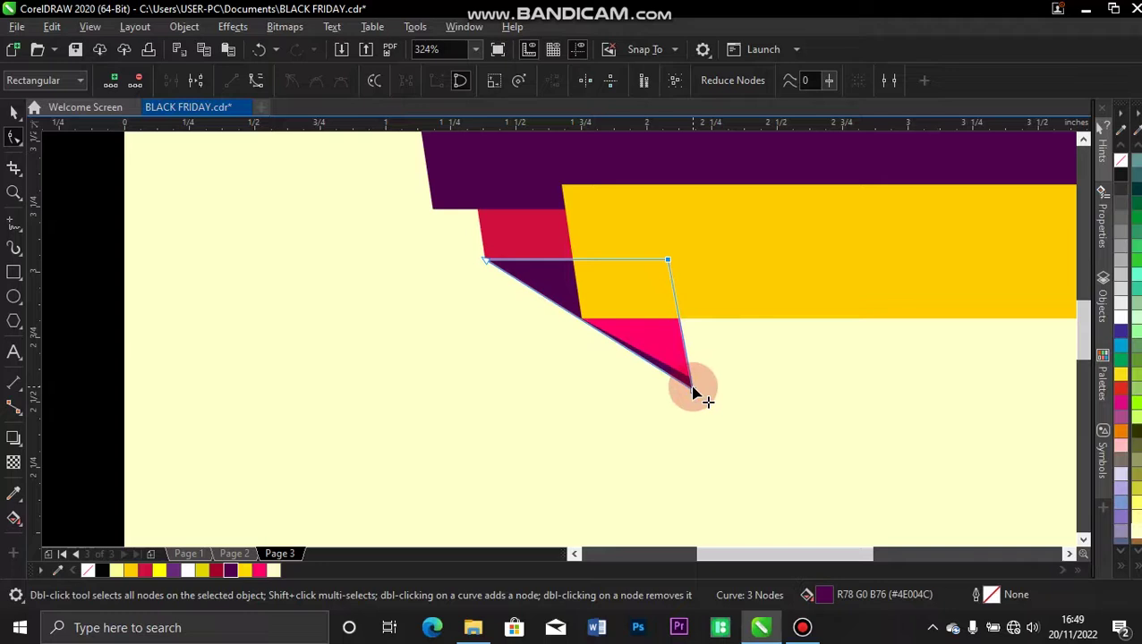
pyautogui.moveTo(693, 390); pyautogui.dragTo(694, 387)
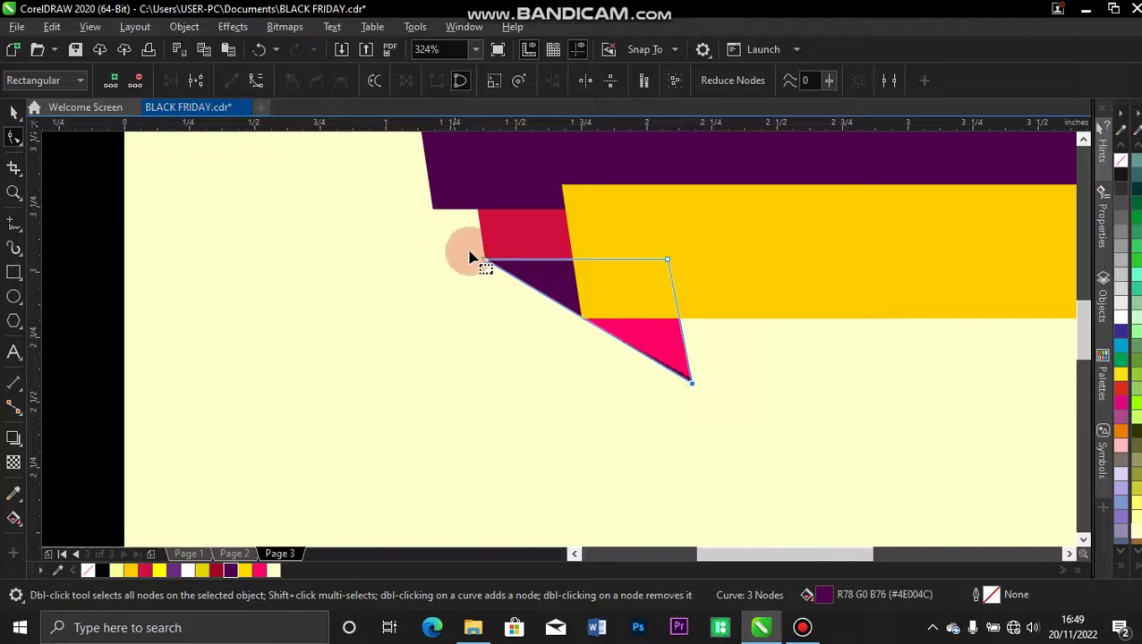
# Extend the dark purple triangle's left node to the purple banner's lower-left corner and readjust its other nodes, about 1.0 × 0.73 inches overall.
pyautogui.moveTo(488, 261); pyautogui.dragTo(433, 210)
pyautogui.moveTo(691, 385); pyautogui.dragTo(688, 409)
pyautogui.moveTo(666, 260); pyautogui.dragTo(688, 276)
pyautogui.moveTo(689, 410); pyautogui.dragTo(694, 396)
pyautogui.moveTo(680, 287); pyautogui.dragTo(678, 298)
pyautogui.click(694, 397)
pyautogui.moveTo(694, 397); pyautogui.dragTo(694, 396)
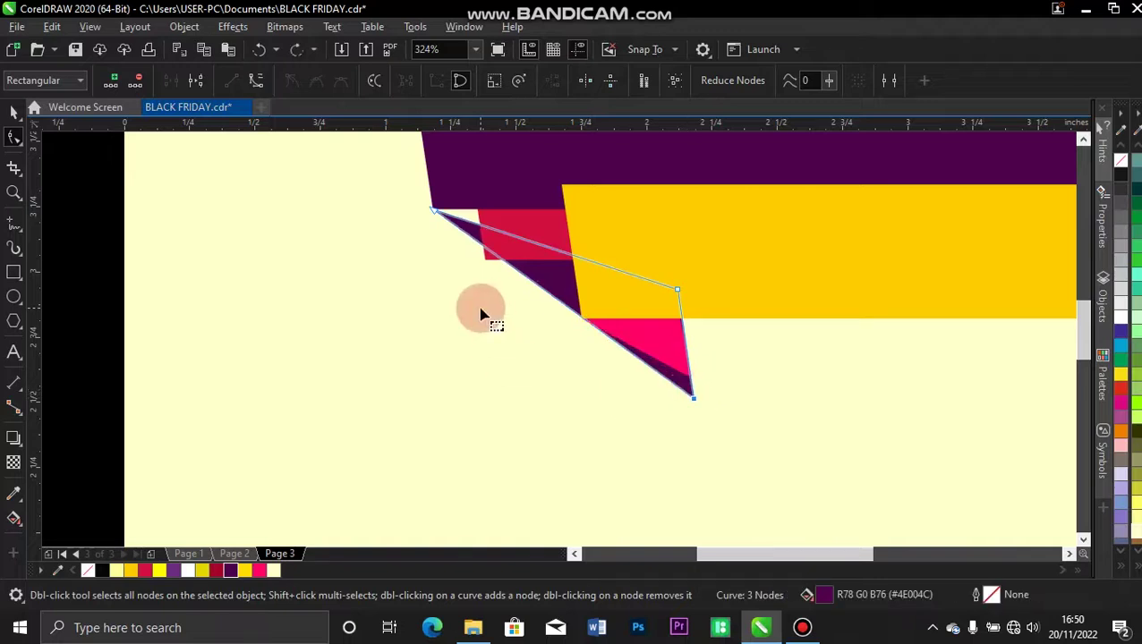
# Send the dark purple triangle behind all other objects and deselect it.
pyautogui.press('space')
pyautogui.hotkey('shift', 'pagedown')
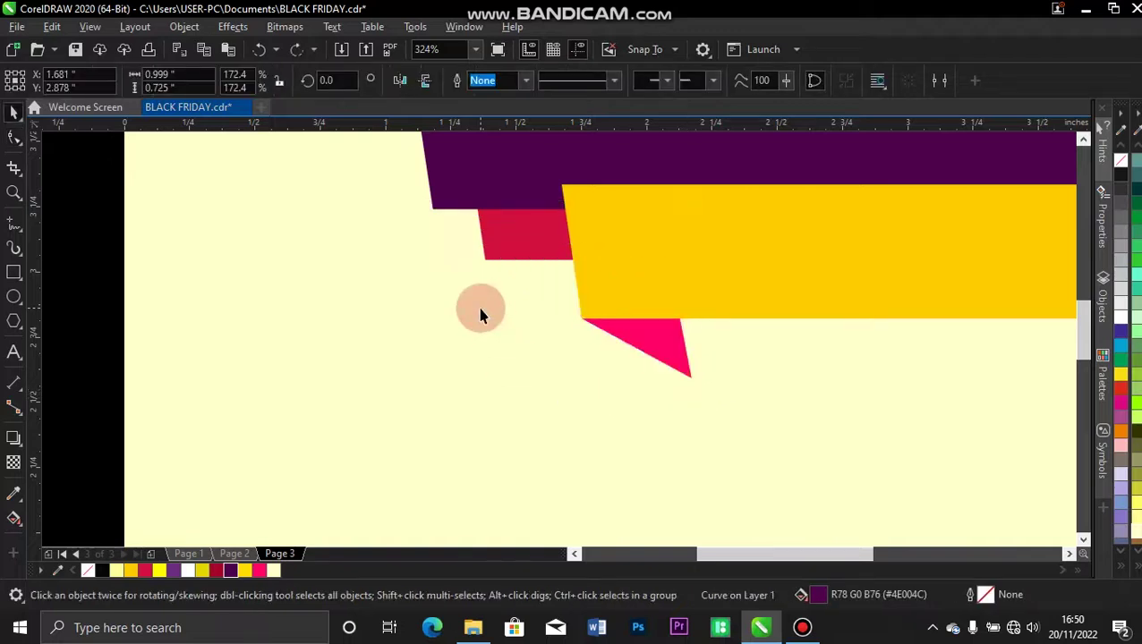
pyautogui.click(481, 315)
# Duplicate the neon red triangle at the purple banner's lower-left corner and fill the copy with dark red (#A3032B).
pyautogui.moveTo(643, 344); pyautogui.dragTo(498, 239)
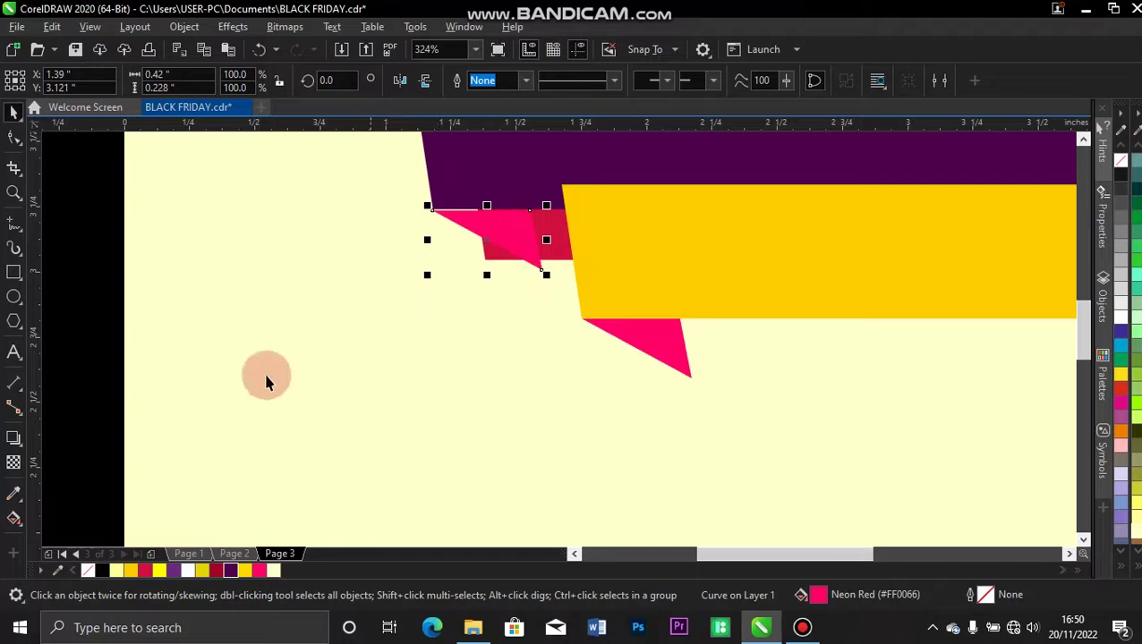
pyautogui.click(215, 570)
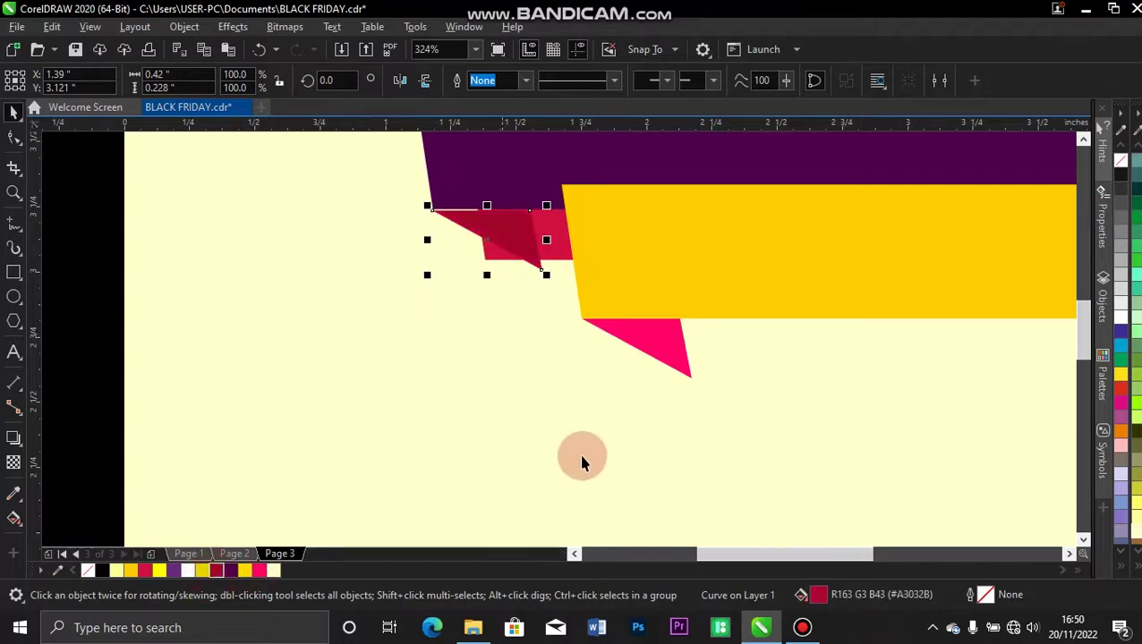
# Enlarge the dark red triangle to about 0.79 × 0.43 inches and place it behind the yellow banner at the crimson banner's lower-left corner.
pyautogui.moveTo(546, 274); pyautogui.dragTo(642, 405)
pyautogui.moveTo(591, 266); pyautogui.dragTo(644, 319)
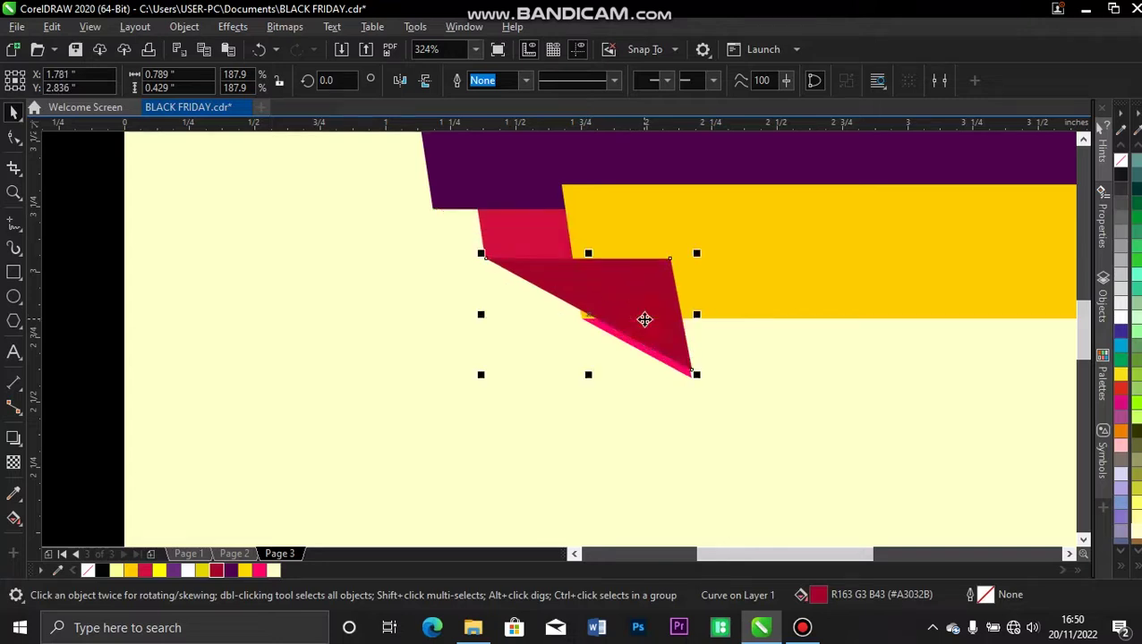
pyautogui.hotkey('ctrl', 'pagedown')
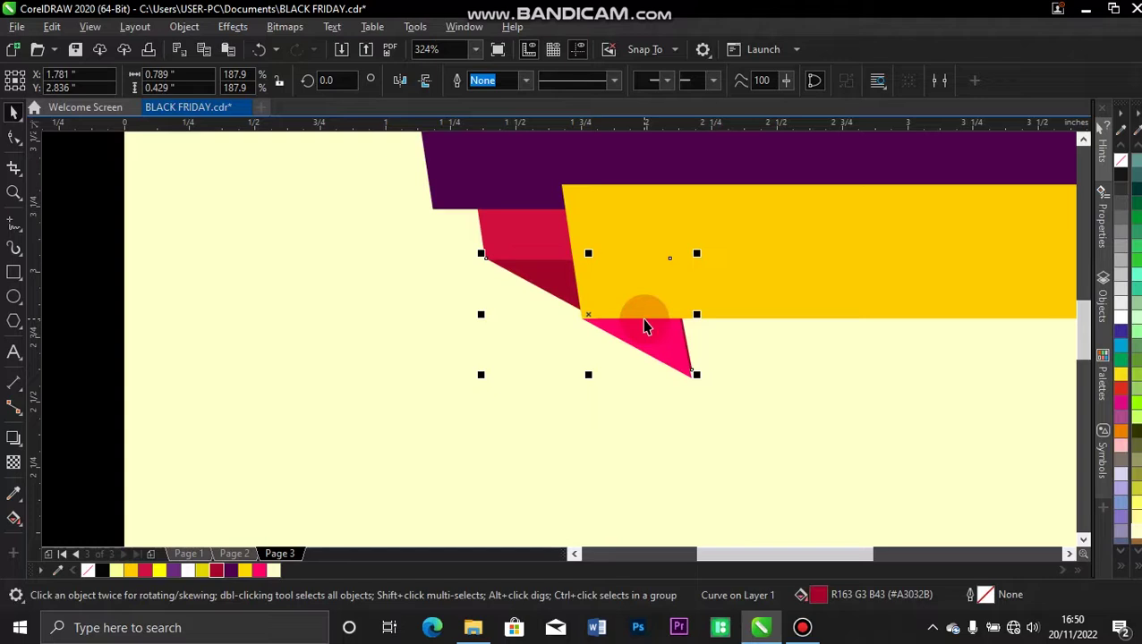
# Pull the dark red triangle's lower tip down to the neon red triangle's tip and fine-tune its upper-right node.
pyautogui.click(14, 139)
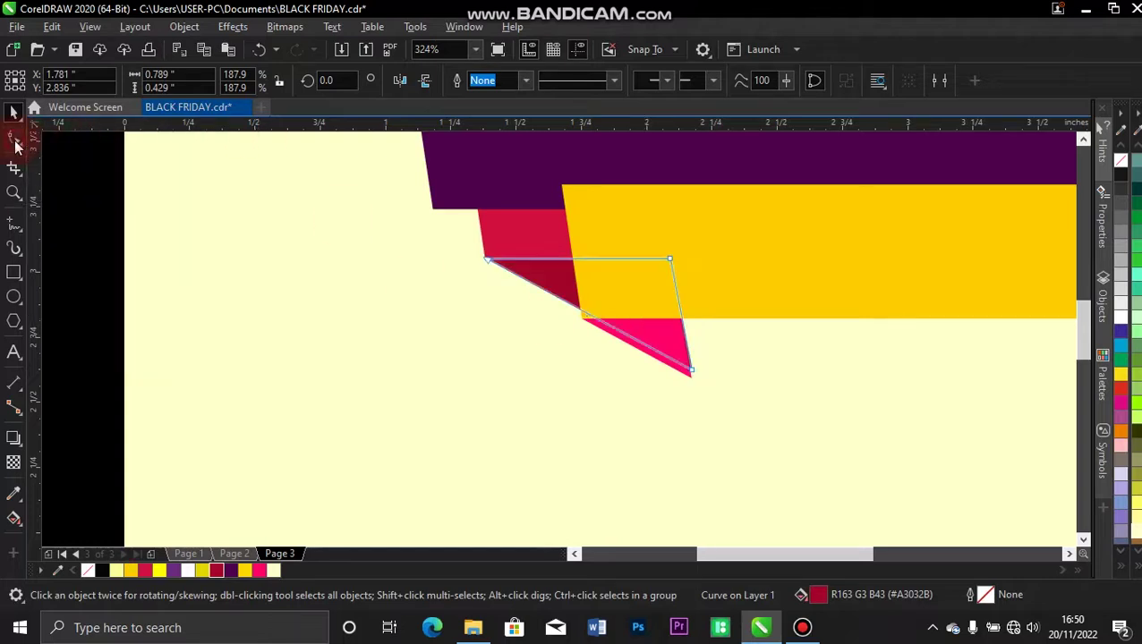
pyautogui.click(691, 376)
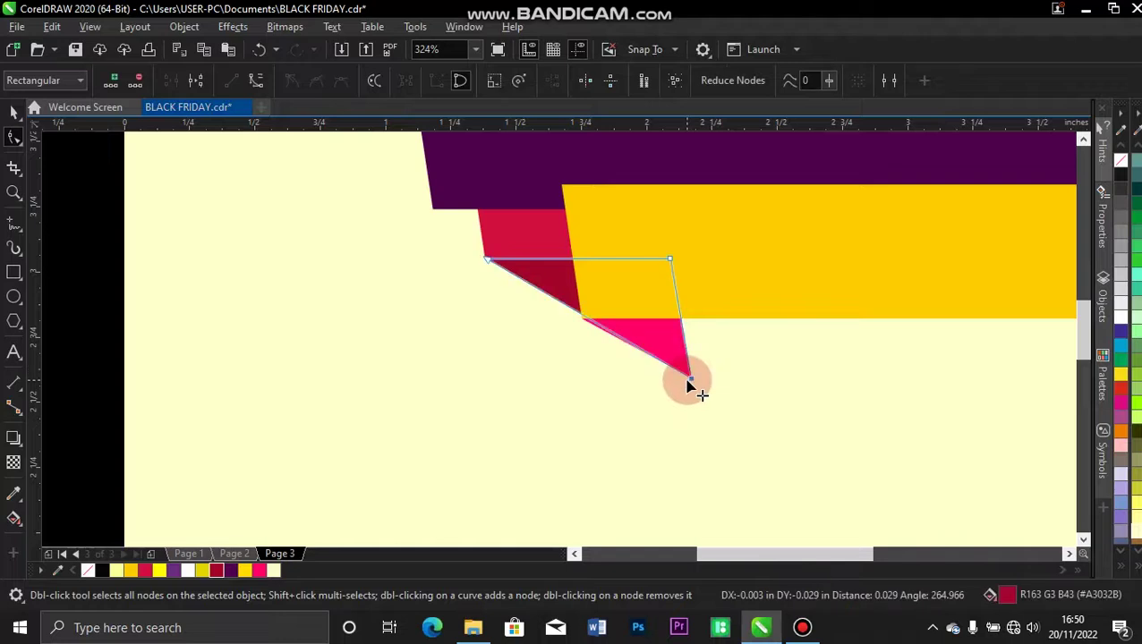
pyautogui.moveTo(690, 380); pyautogui.dragTo(690, 379)
pyautogui.moveTo(671, 279); pyautogui.dragTo(673, 260)
pyautogui.click(14, 111)
pyautogui.click(182, 256)
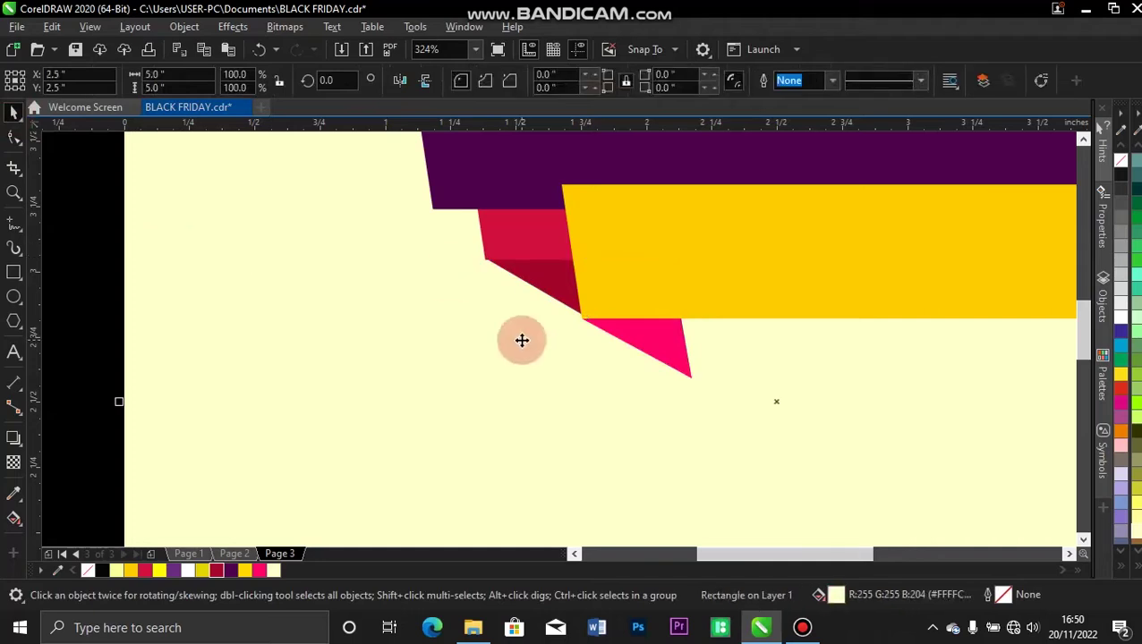
# Try to reshape the neon red triangle by moving its lower tip.
pyautogui.click(555, 286)
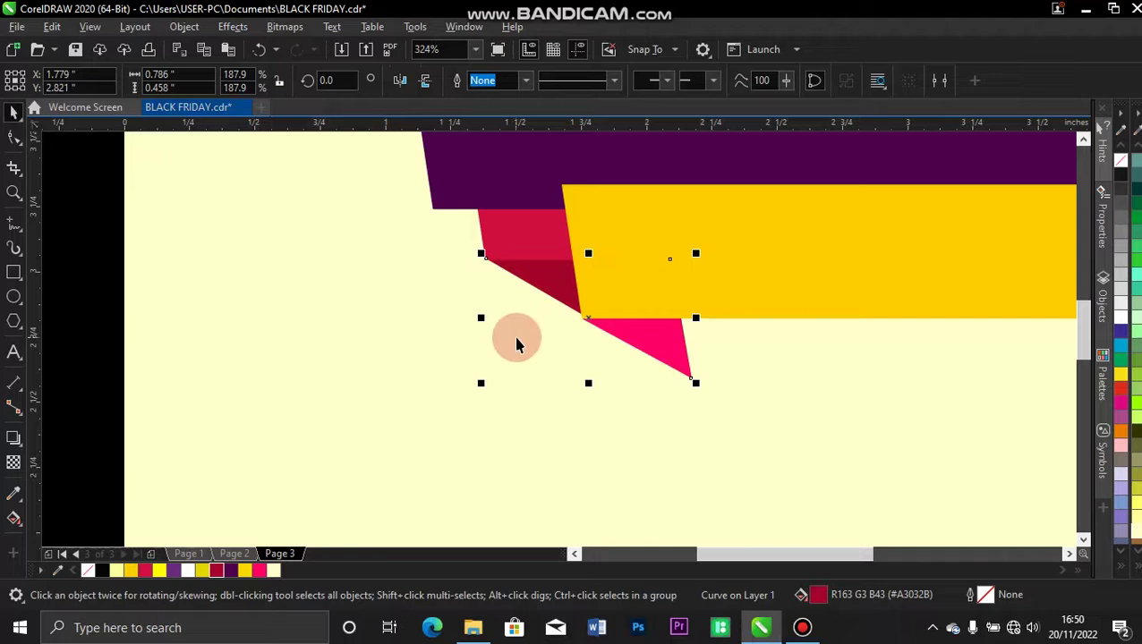
pyautogui.click(652, 331)
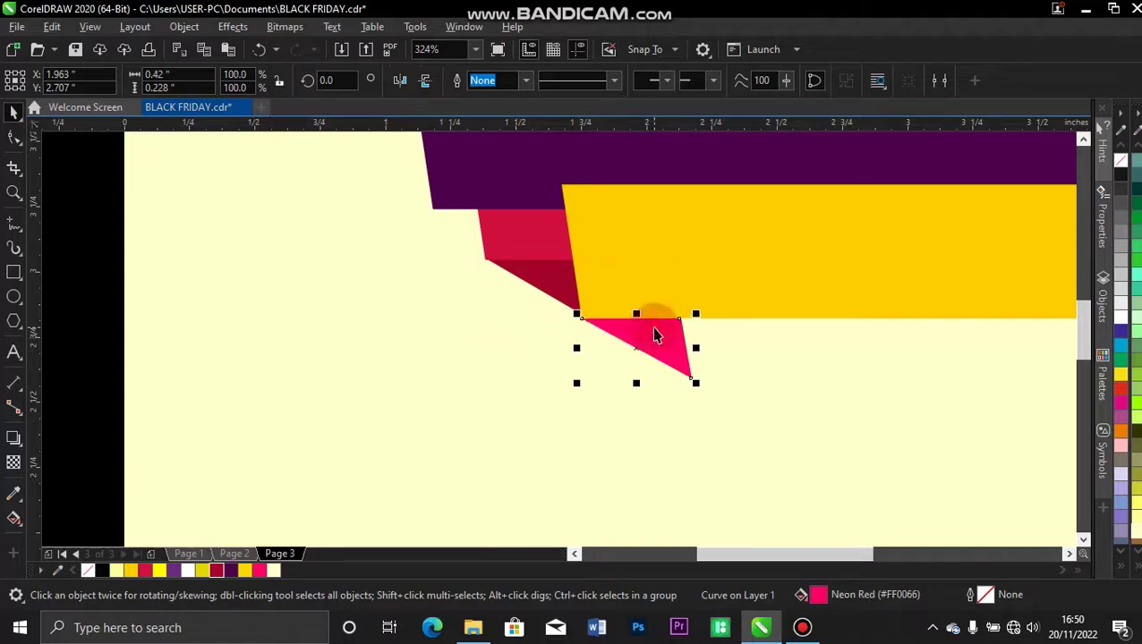
pyautogui.click(14, 139)
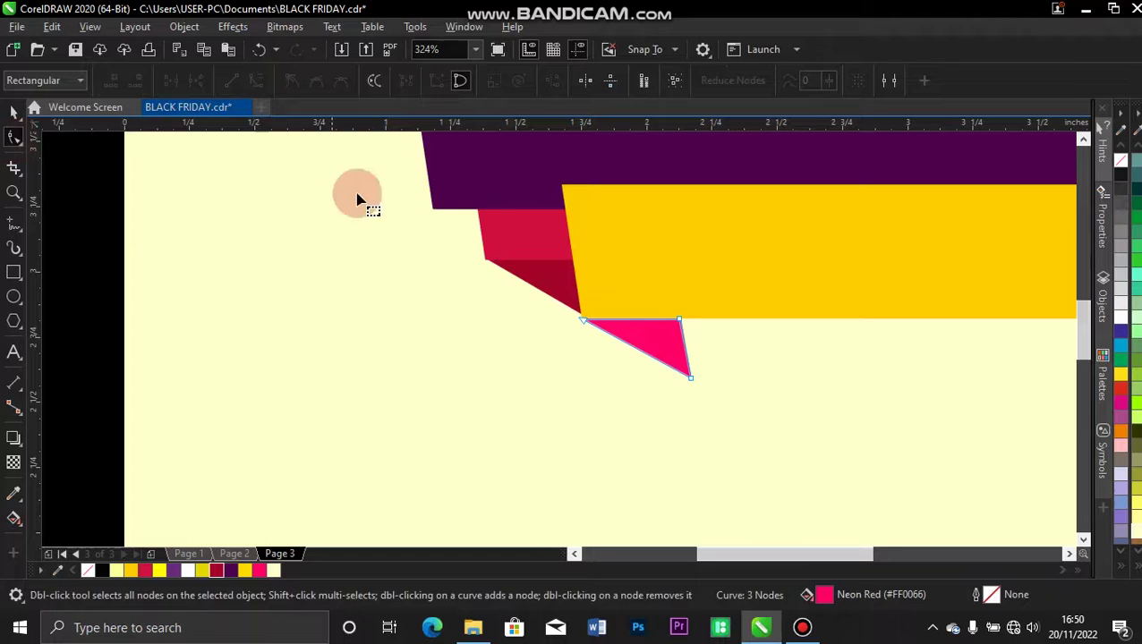
pyautogui.moveTo(692, 384); pyautogui.dragTo(574, 311)
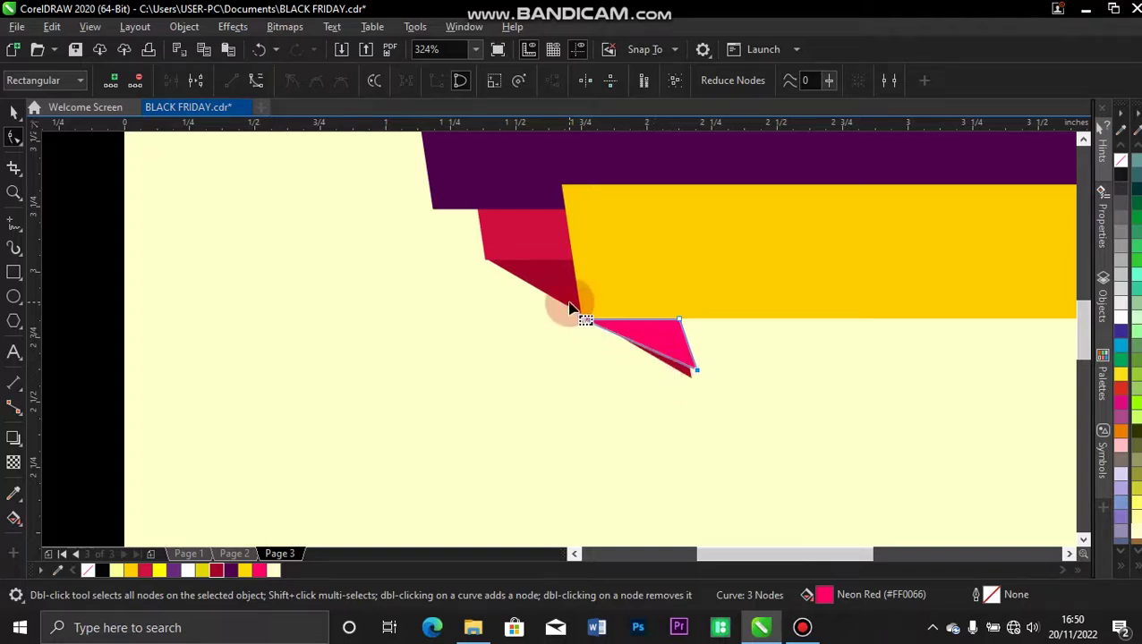
pyautogui.press('space')
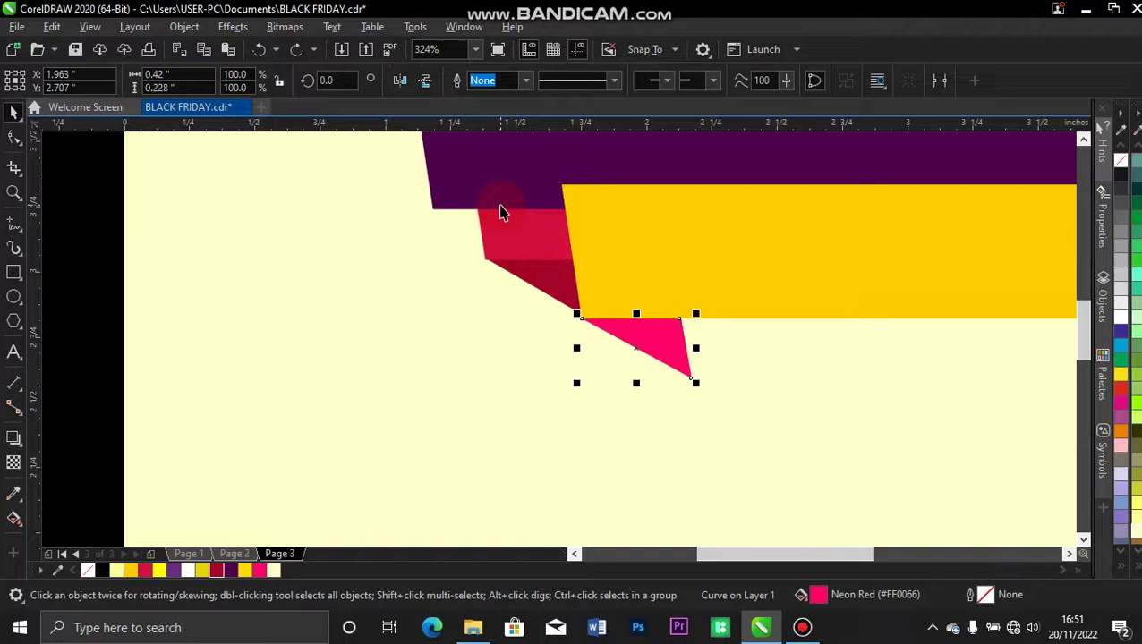
# Shift the crimson banner behind the purple one slightly left, to about X 2.667 inches.
pyautogui.click(519, 245)
pyautogui.click(518, 246)
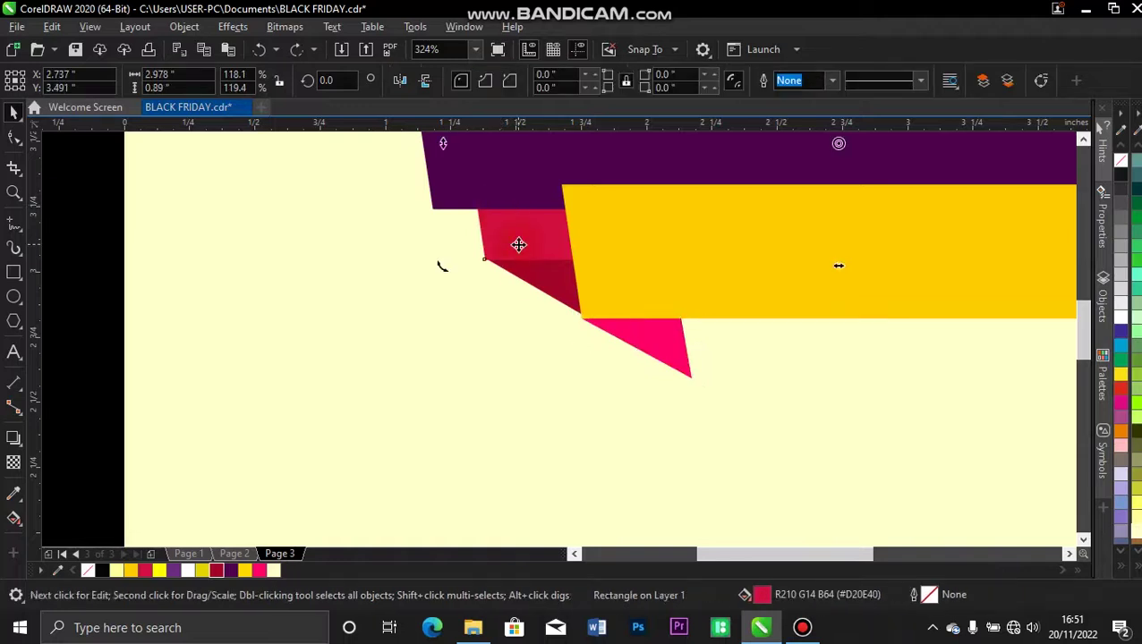
pyautogui.keyDown('alt'); pyautogui.click(519, 251); pyautogui.keyUp('alt')
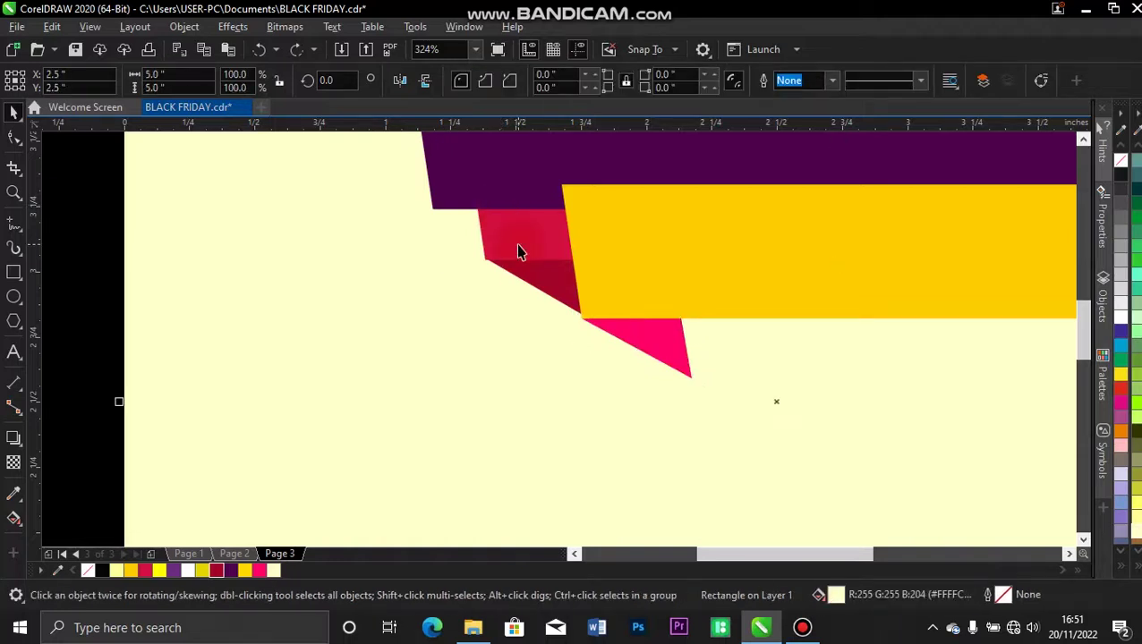
pyautogui.moveTo(519, 245); pyautogui.dragTo(500, 248)
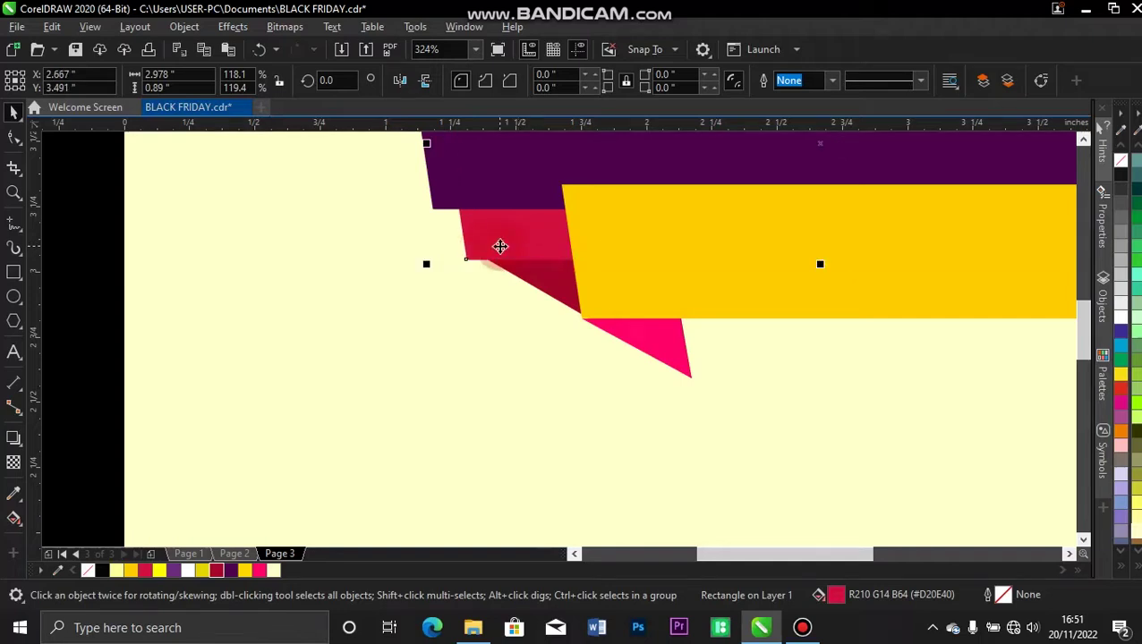
# Move the dark red triangle left so its upper-left corner meets the lower crimson banner's lower-left corner.
pyautogui.click(533, 286)
pyautogui.doubleClick(522, 286)
pyautogui.click(523, 280)
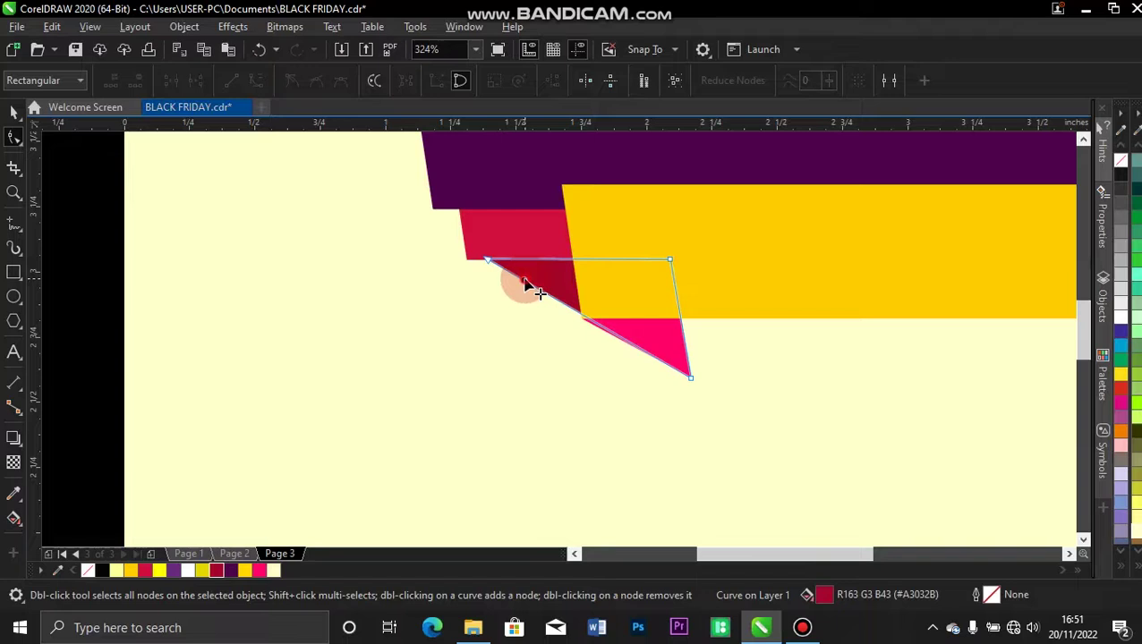
pyautogui.click(14, 113)
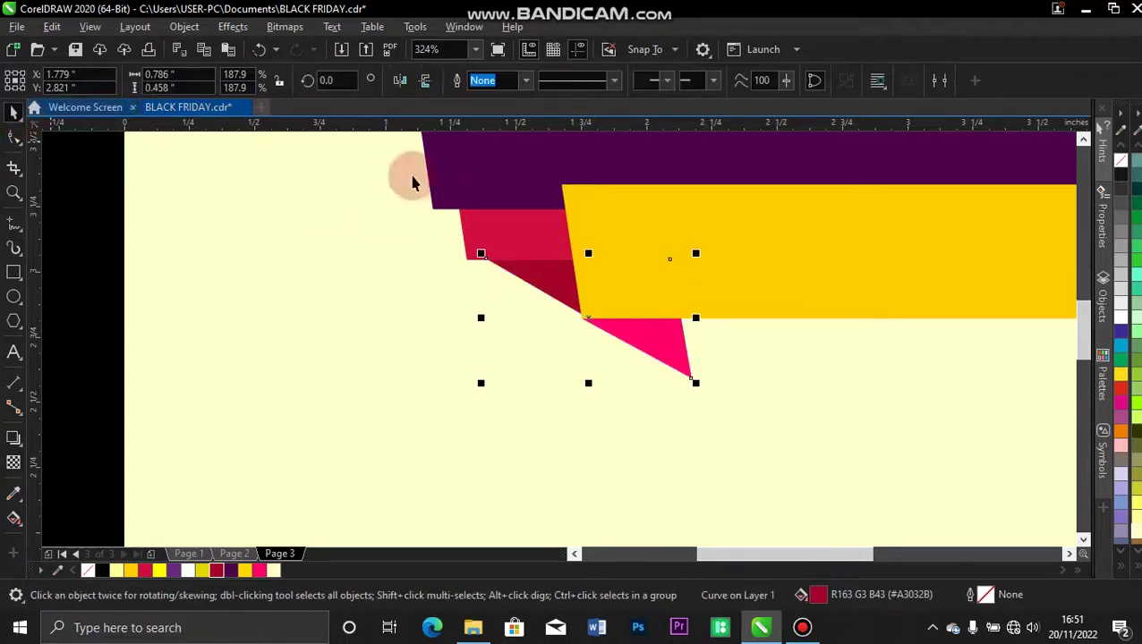
pyautogui.moveTo(561, 298); pyautogui.dragTo(542, 296)
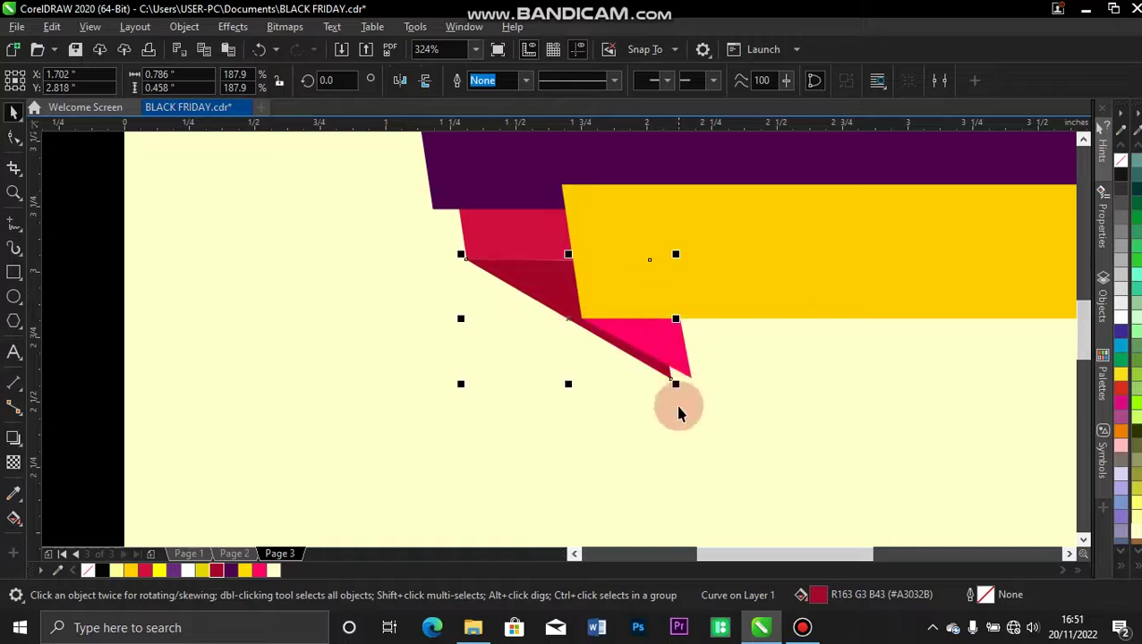
# Extend the dark red triangle's lower tip right to just beneath the neon red triangle's tip.
pyautogui.moveTo(677, 384)
pyautogui.mouseDown()
pyautogui.moveTo(691, 385)
pyautogui.moveTo(673, 383)
pyautogui.mouseUp()
pyautogui.click(14, 139)
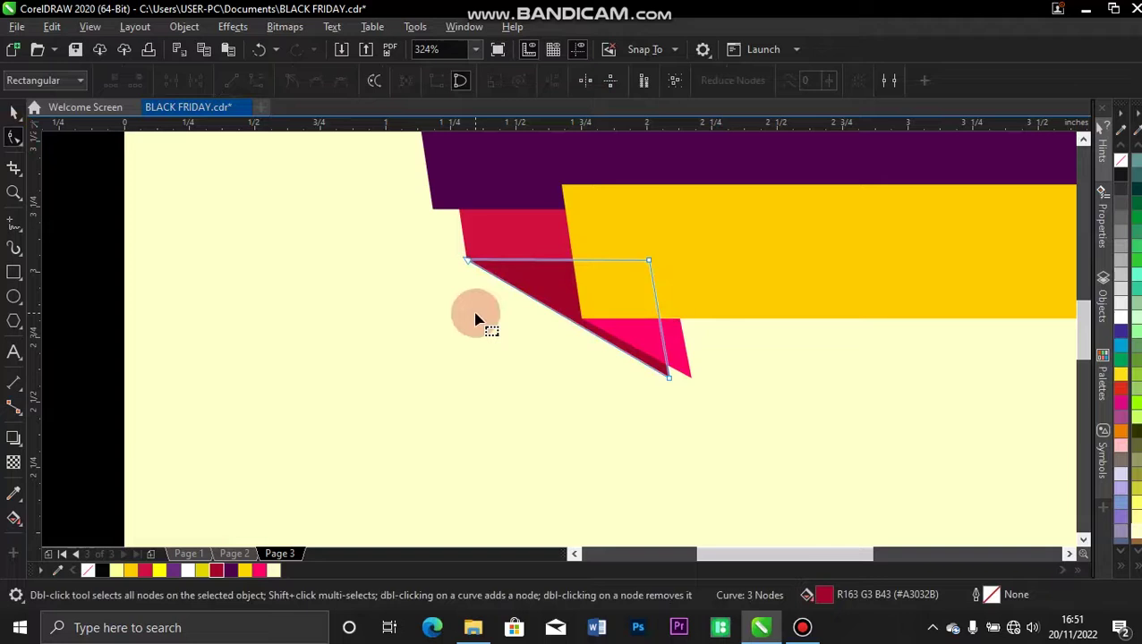
pyautogui.moveTo(675, 383); pyautogui.dragTo(690, 386)
# Pull the neon red triangle's lower tip down to the dark red tip, making the triangle about 0.417 × 0.26 inches.
pyautogui.click(679, 334)
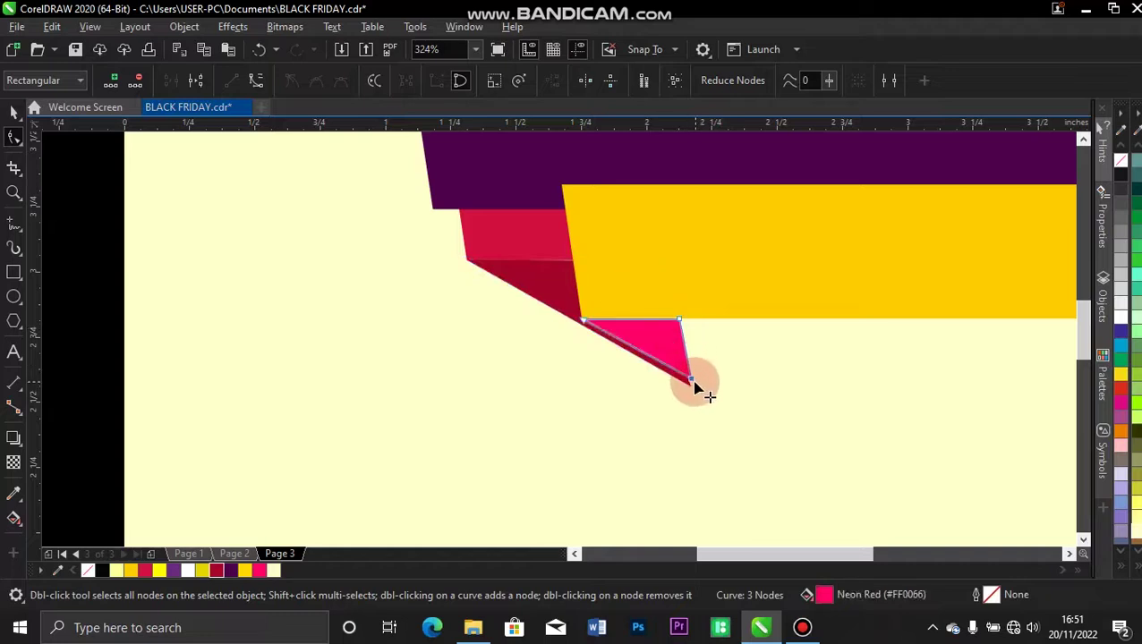
pyautogui.moveTo(694, 383); pyautogui.dragTo(693, 393)
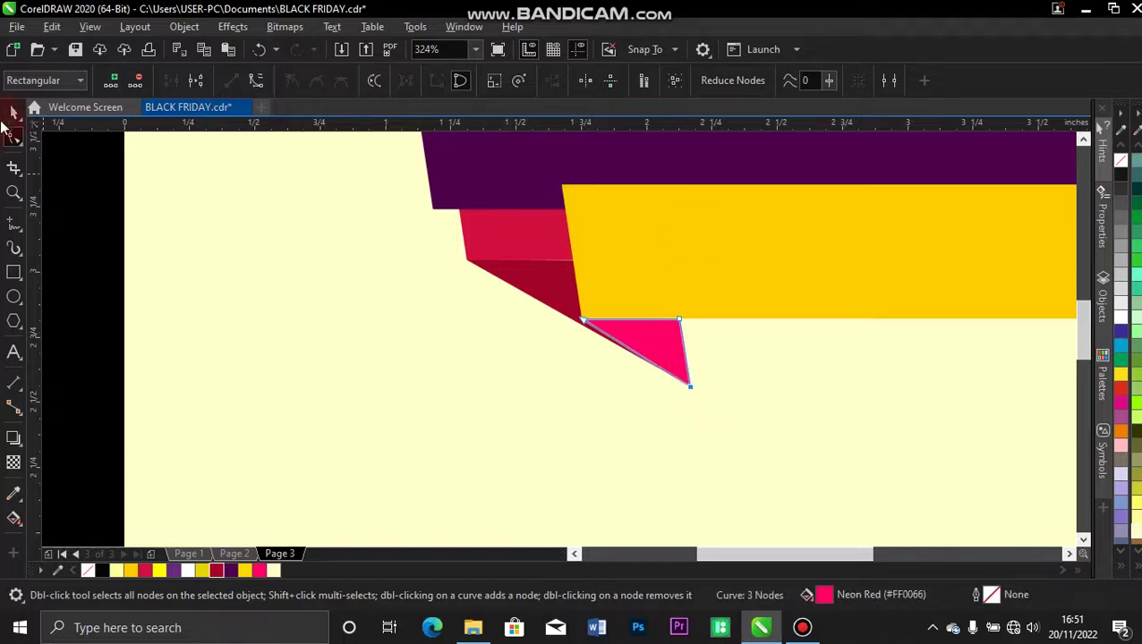
pyautogui.click(11, 117)
pyautogui.hotkey('shift', 'F4')
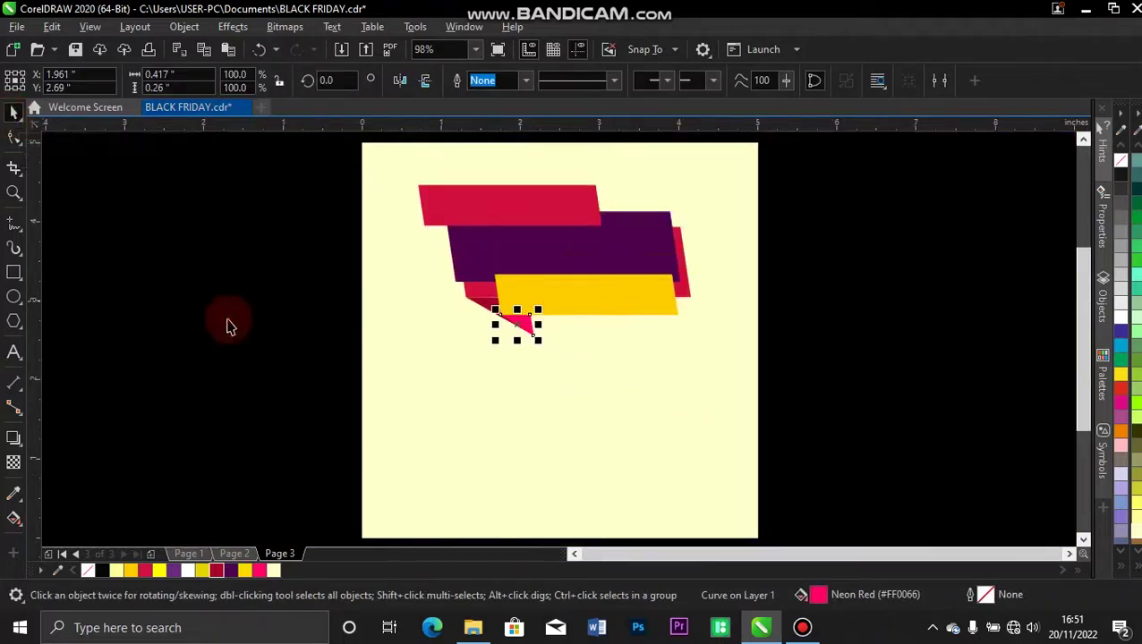
# Try to move the neon red triangle to the top crimson banner's lower-left corner, and undo the move.
pyautogui.click(486, 309)
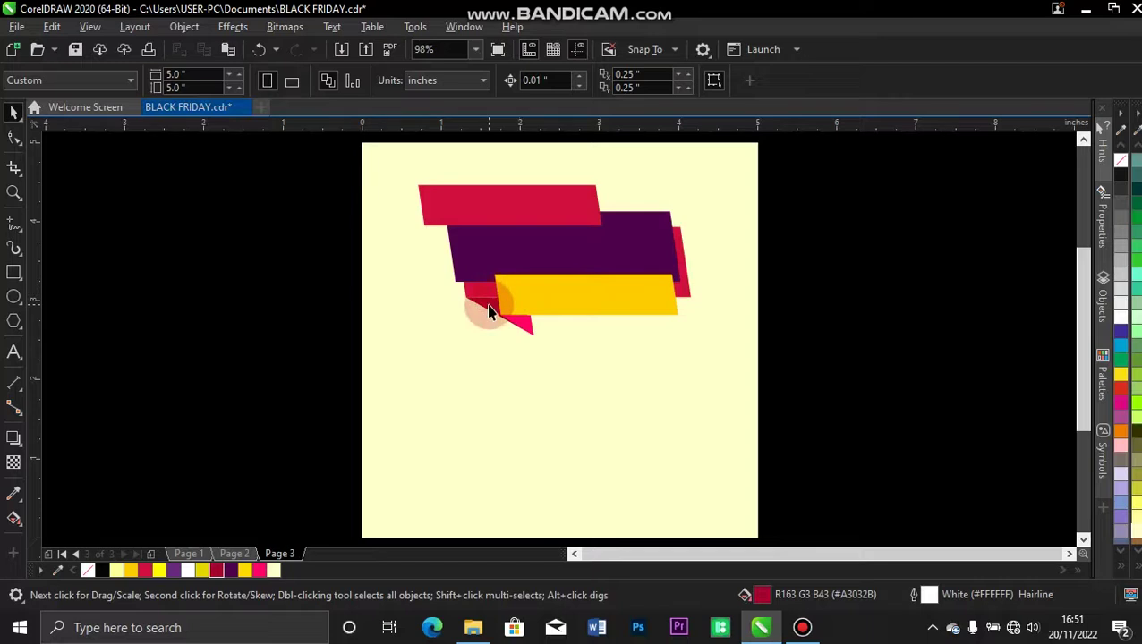
pyautogui.click(512, 347)
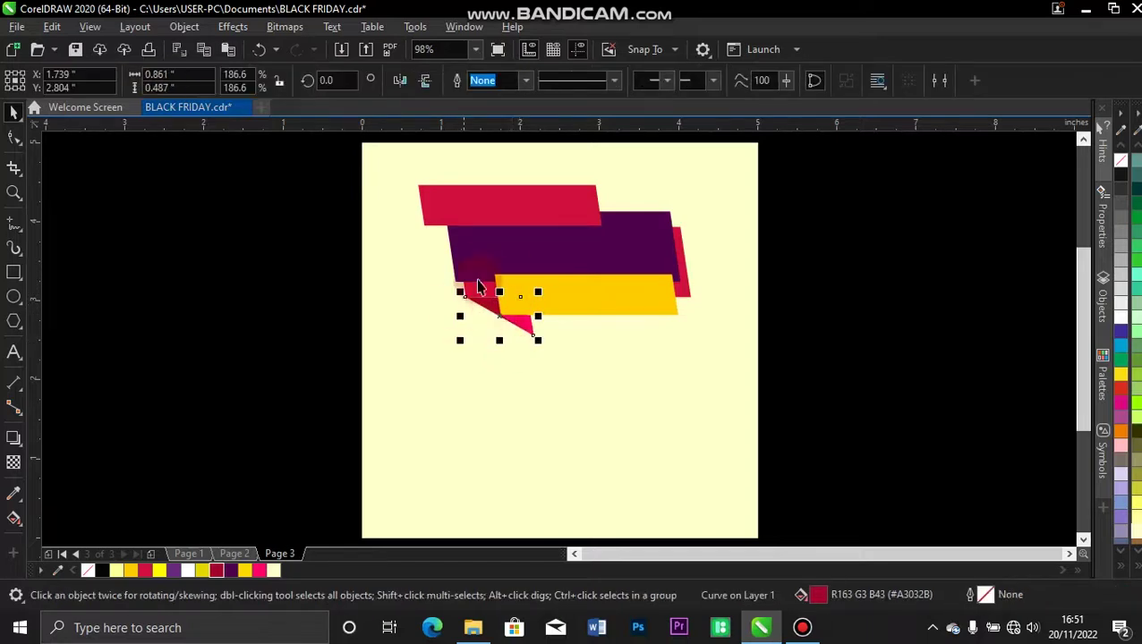
pyautogui.click(306, 244)
pyautogui.click(517, 318)
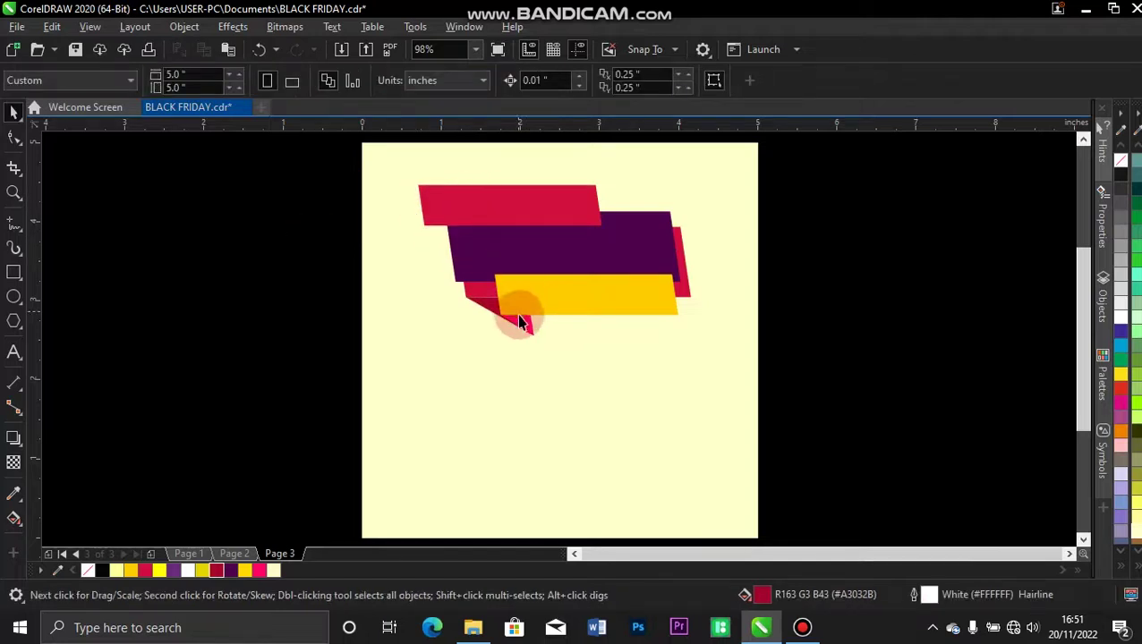
pyautogui.moveTo(519, 324); pyautogui.dragTo(434, 226)
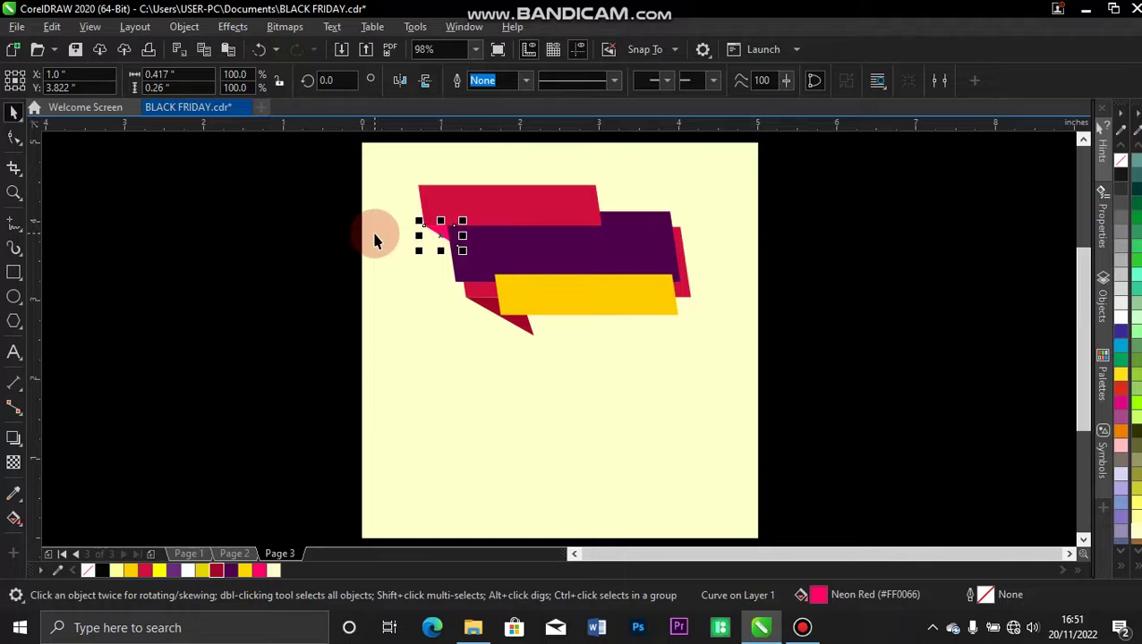
pyautogui.hotkey('ctrl', 'z')
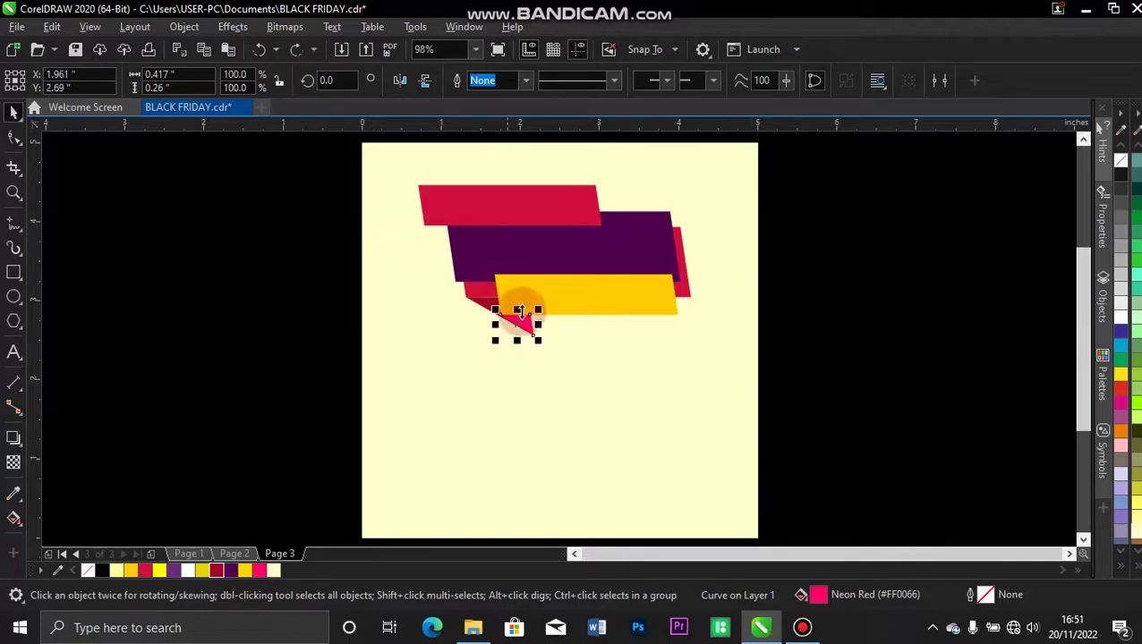
# Duplicate the neon red triangle at the top crimson banner's lower-left corner and fill the copy with dark red (#A3032B).
pyautogui.moveTo(517, 322); pyautogui.dragTo(440, 234)
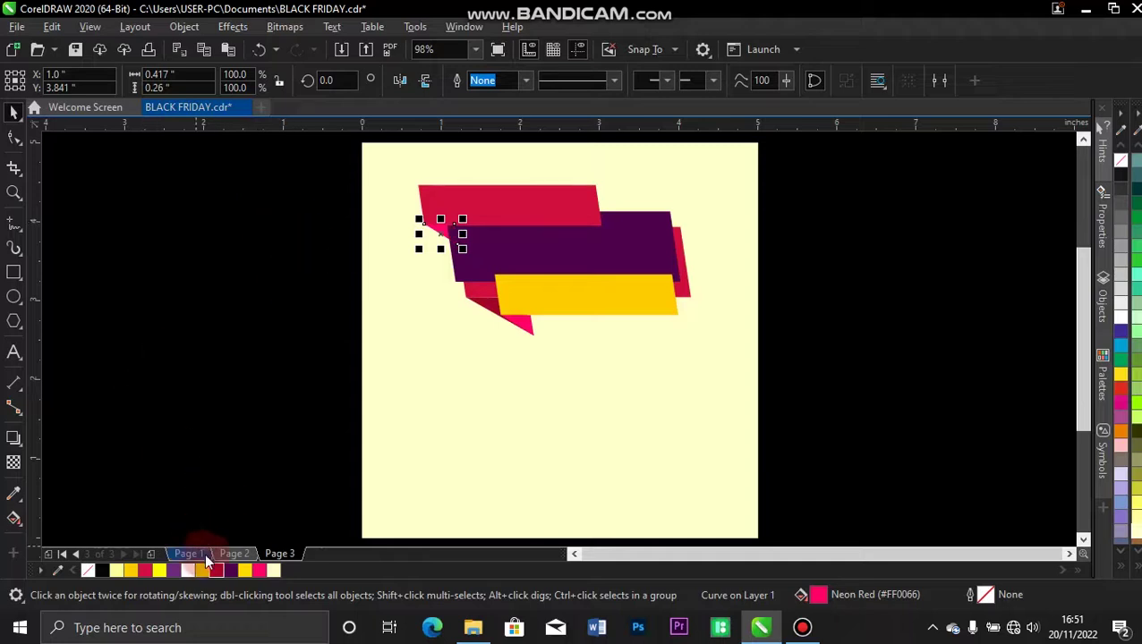
pyautogui.click(232, 372)
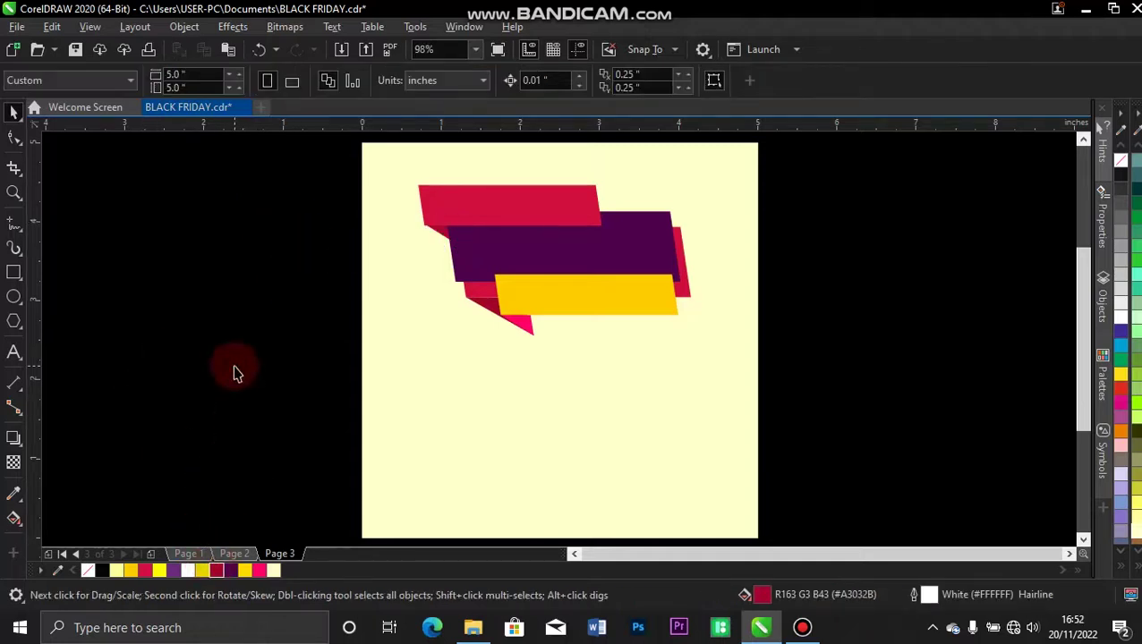
# Examine the ribbon fold on Page 2 by ungrouping the finished design and moving the 60% badge aside, and put the badge back.
pyautogui.click(234, 554)
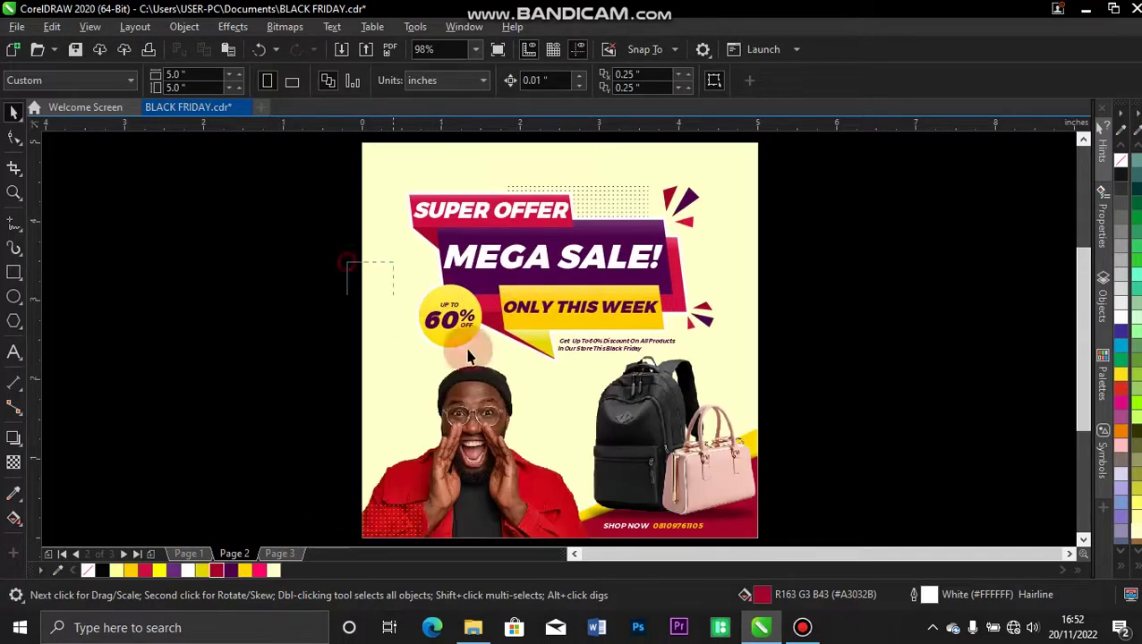
pyautogui.click(443, 317)
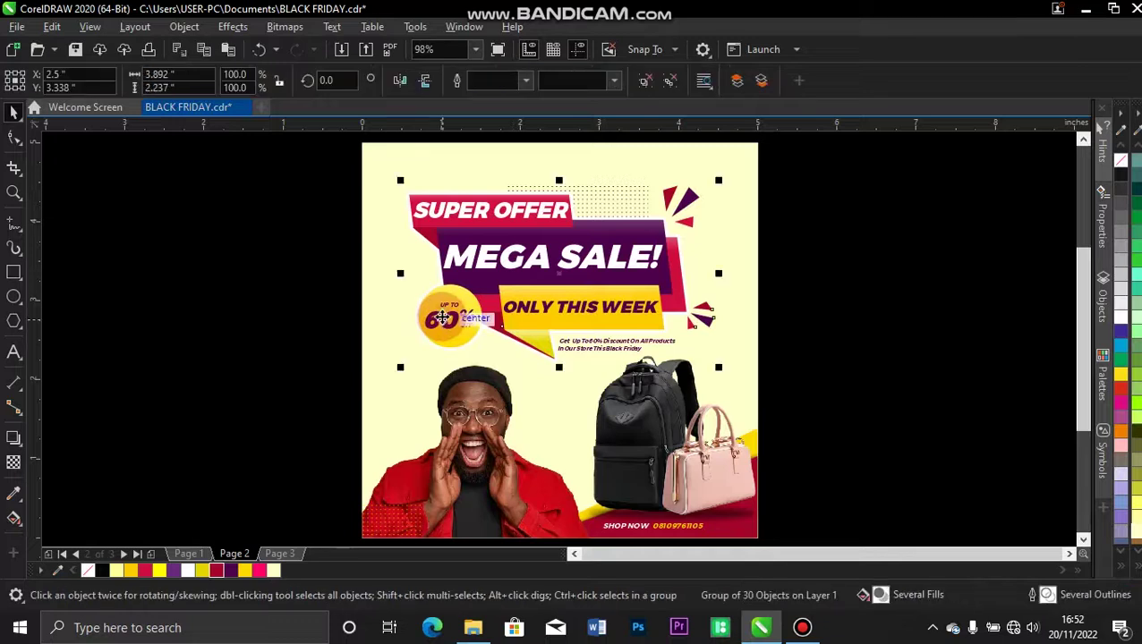
pyautogui.hotkey('ctrl', 'u')
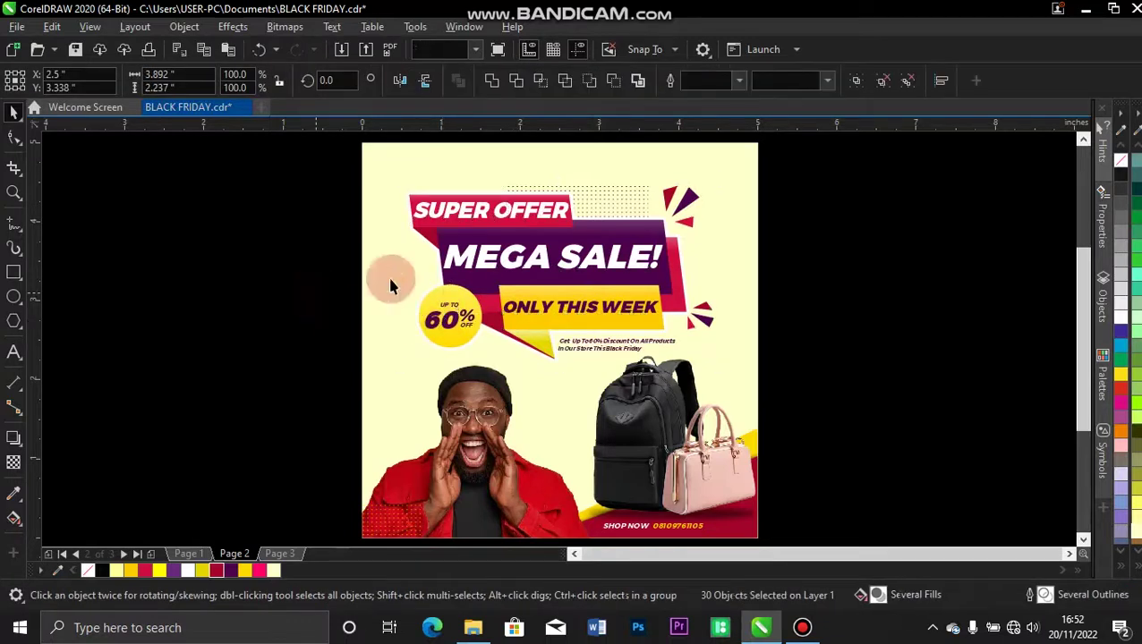
pyautogui.click(351, 286)
pyautogui.moveTo(352, 287); pyautogui.dragTo(491, 360)
pyautogui.moveTo(450, 321); pyautogui.dragTo(351, 353)
pyautogui.click(484, 326)
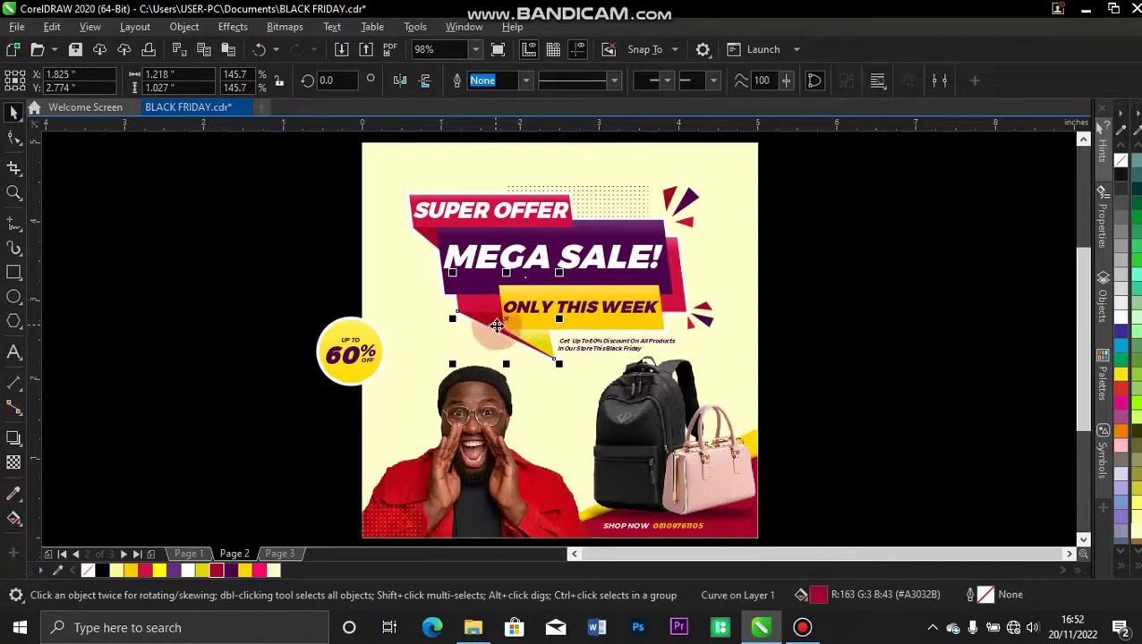
pyautogui.click(280, 255)
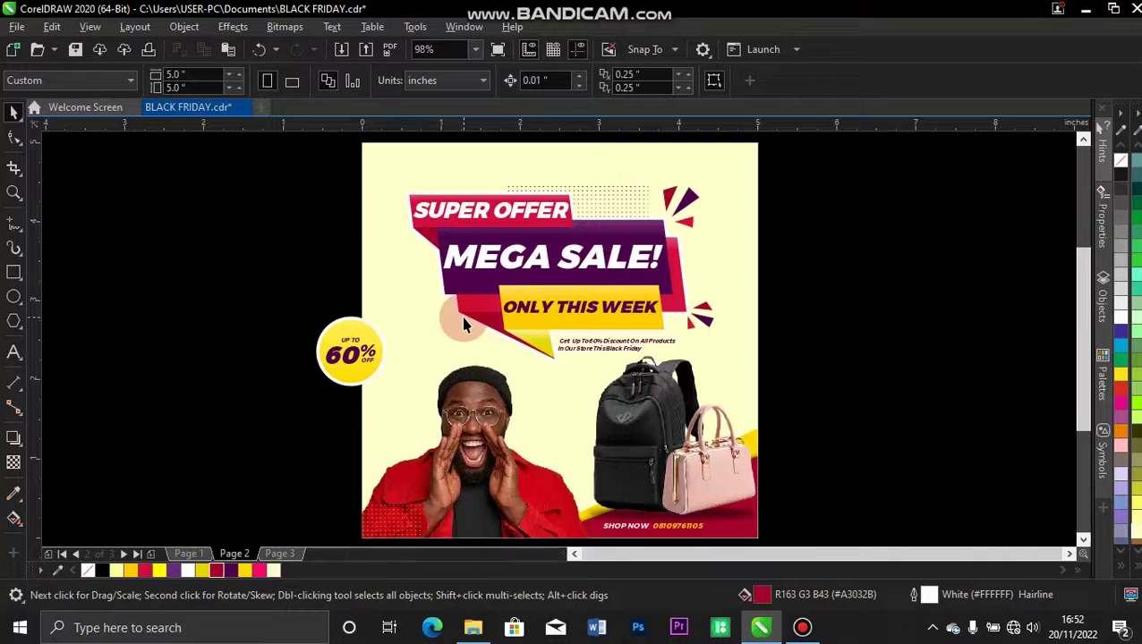
pyautogui.hotkey('ctrl', 'z')
# On Page 3, stretch the dark red triangle beside the yellow banner slightly downward.
pyautogui.click(292, 557)
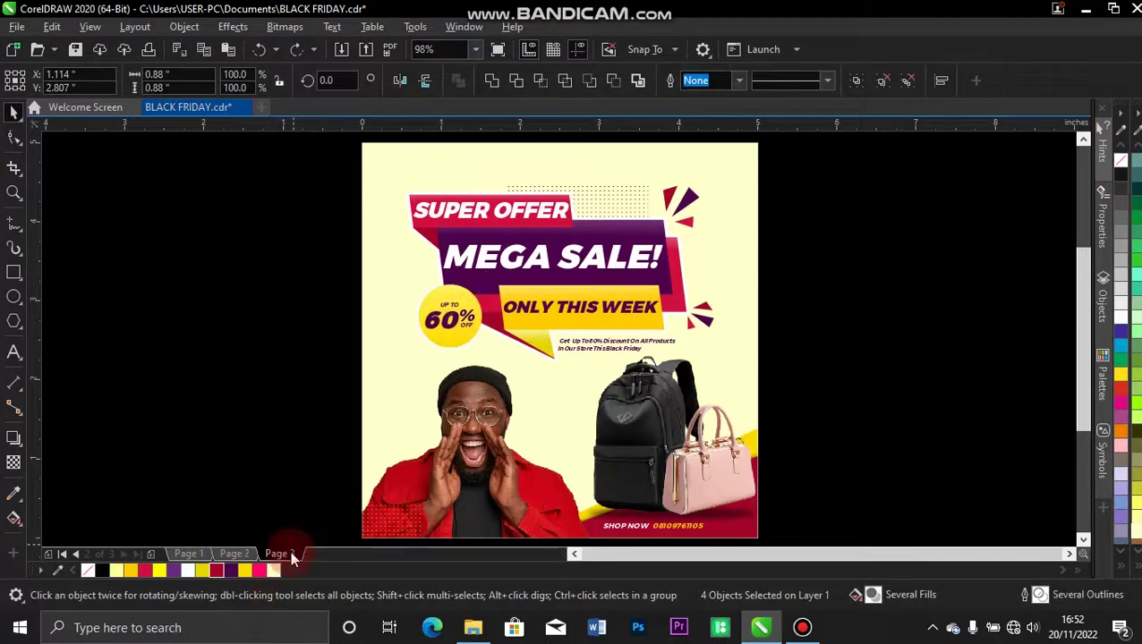
pyautogui.press('z')
pyautogui.moveTo(346, 239); pyautogui.dragTo(604, 375)
pyautogui.press('space')
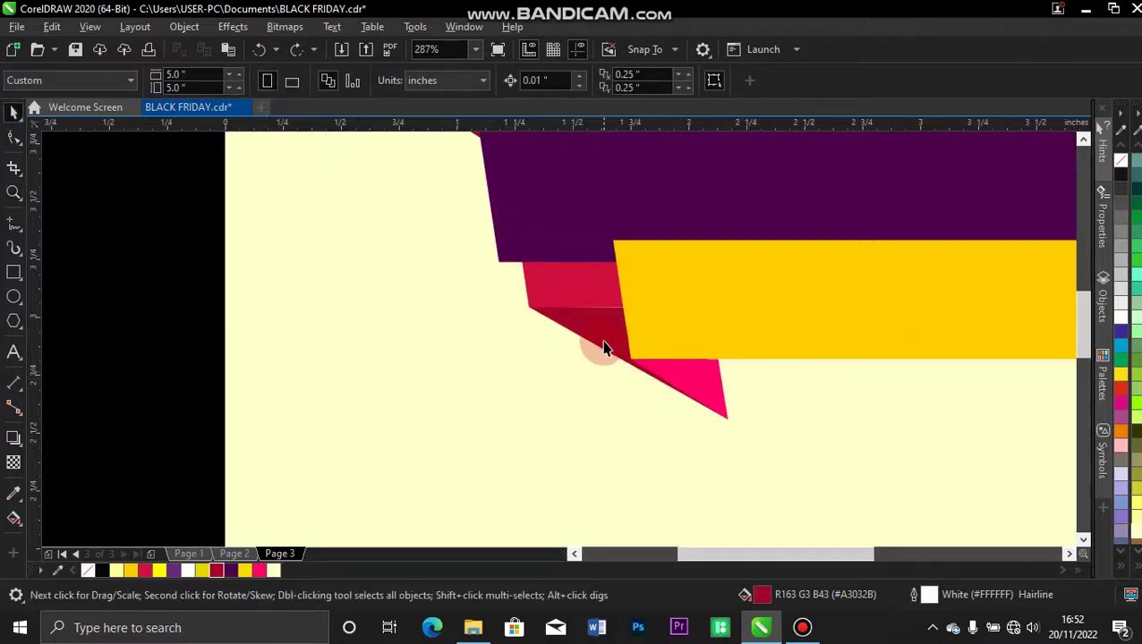
pyautogui.click(604, 347)
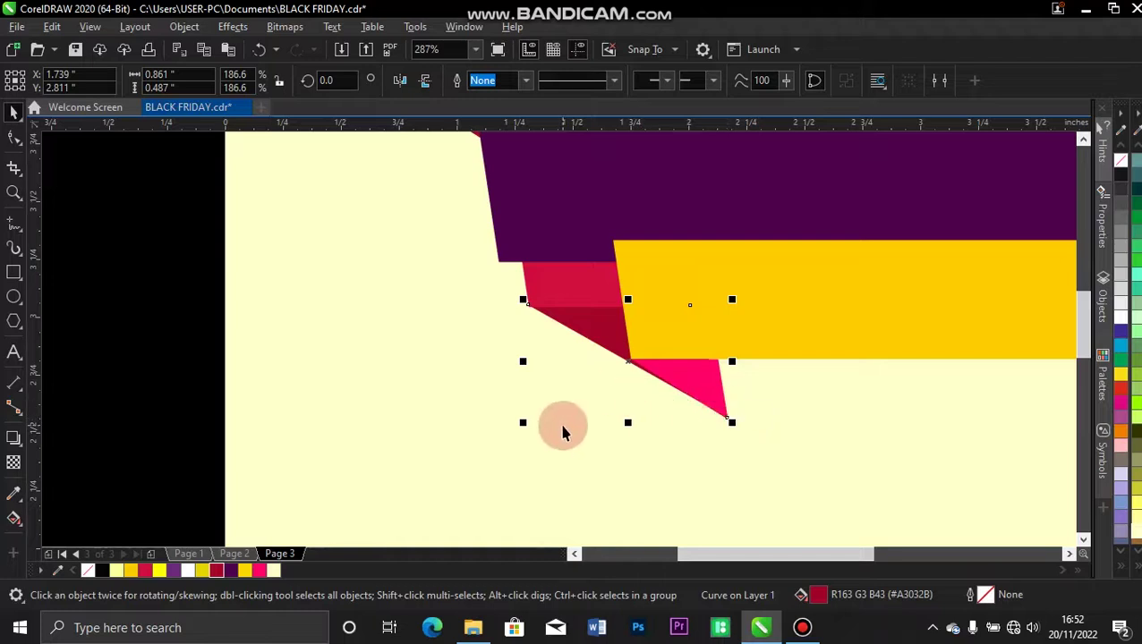
pyautogui.moveTo(626, 423); pyautogui.dragTo(631, 435)
# Stretch the neon red triangle downward to about 0.301 inches high so its tip meets the dark red one, and deselect it.
pyautogui.click(702, 385)
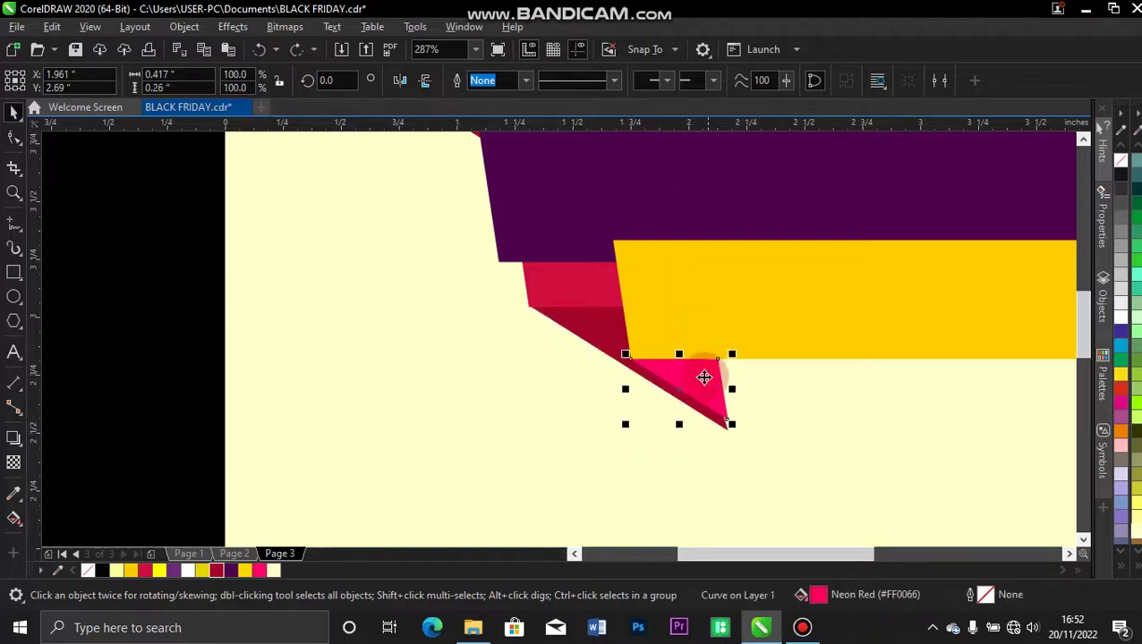
pyautogui.moveTo(679, 424); pyautogui.dragTo(680, 434)
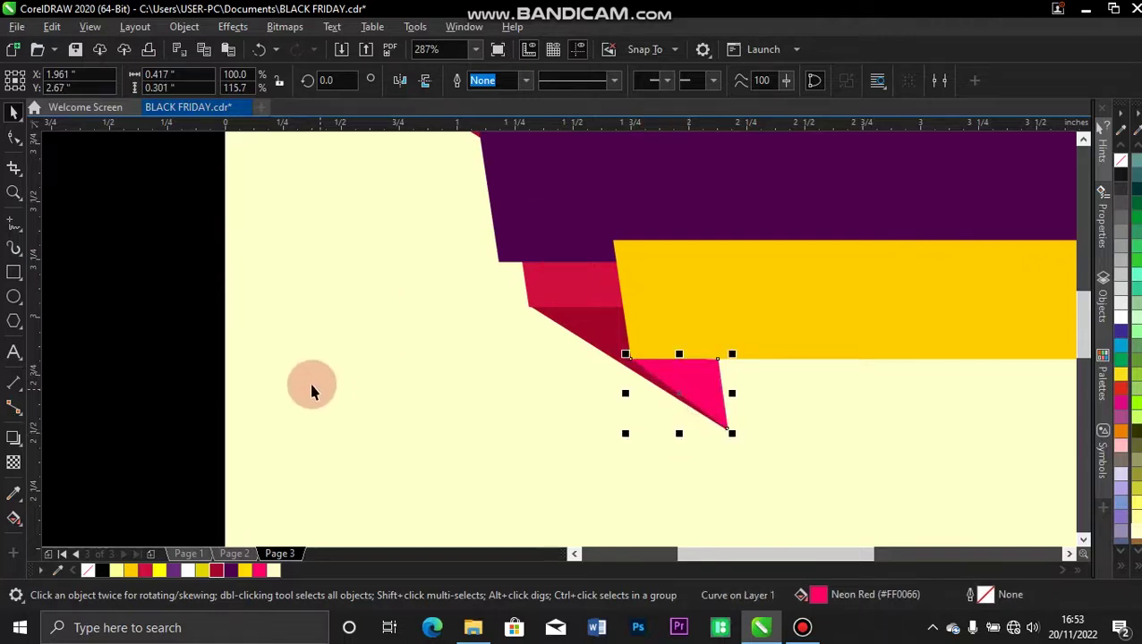
pyautogui.click(151, 301)
# Nudge the small dark red triangle under the top crimson banner's lower-left corner to about X 0.996, Y 3.834 inches.
pyautogui.click(553, 318)
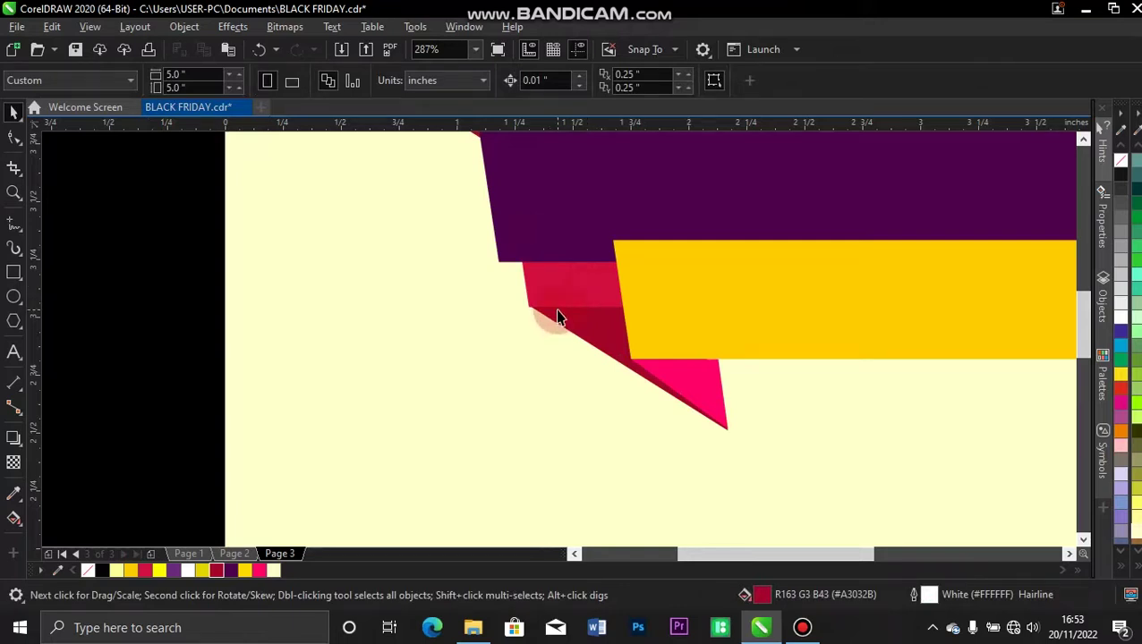
pyautogui.click(1082, 141)
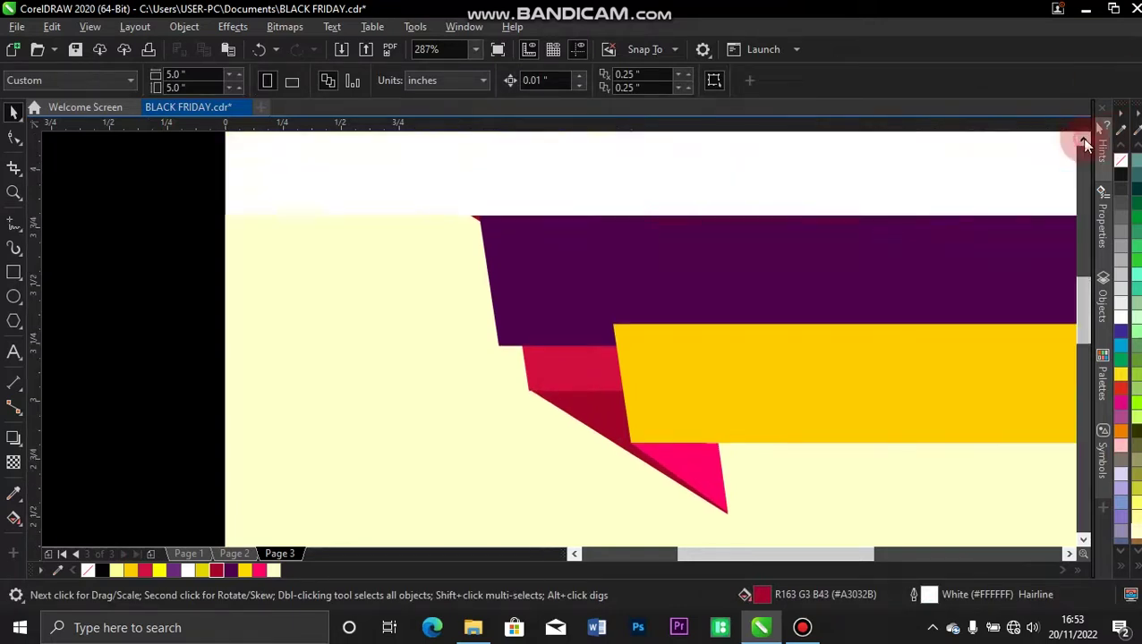
pyautogui.click(427, 197)
pyautogui.moveTo(438, 195); pyautogui.dragTo(444, 196)
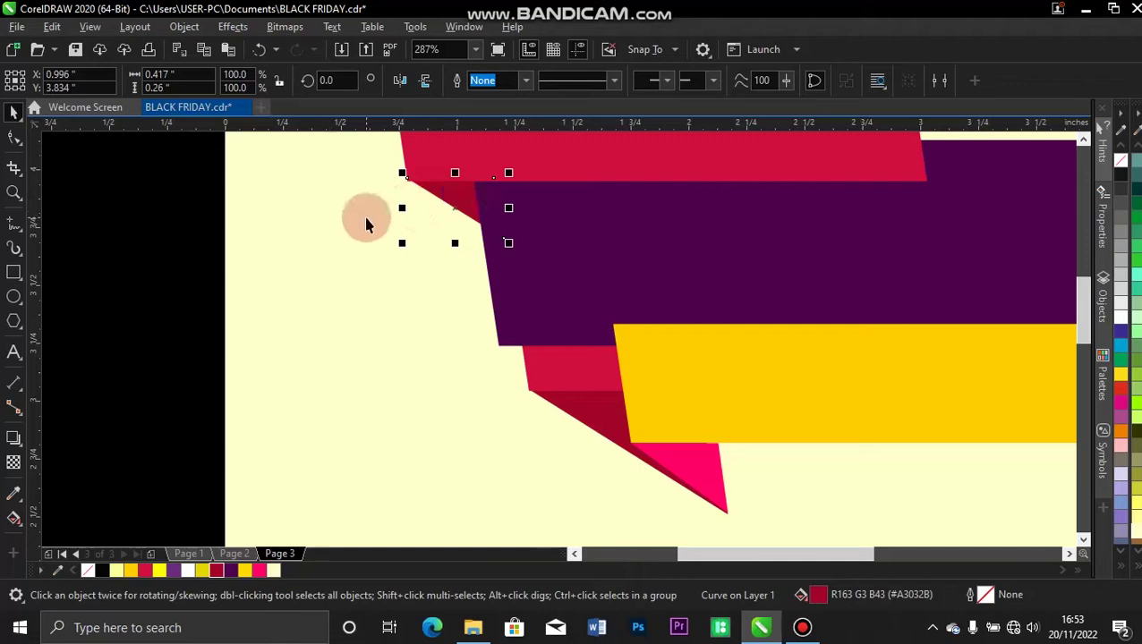
# Nudge the small dark red triangle to about X 0.995, Y 3.823 inches so it meets the top crimson banner's lower-left corner, and deselect it.
pyautogui.press('z')
pyautogui.moveTo(478, 229); pyautogui.dragTo(364, 175)
pyautogui.press('space')
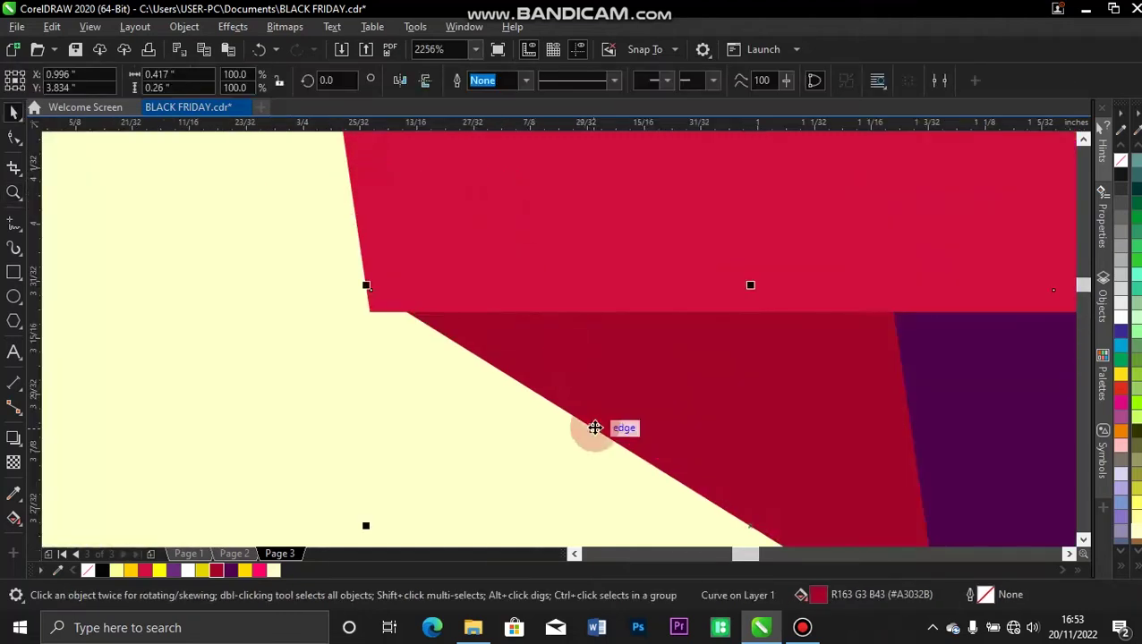
pyautogui.moveTo(629, 385)
pyautogui.mouseDown()
pyautogui.moveTo(601, 433)
pyautogui.moveTo(636, 405)
pyautogui.mouseUp()
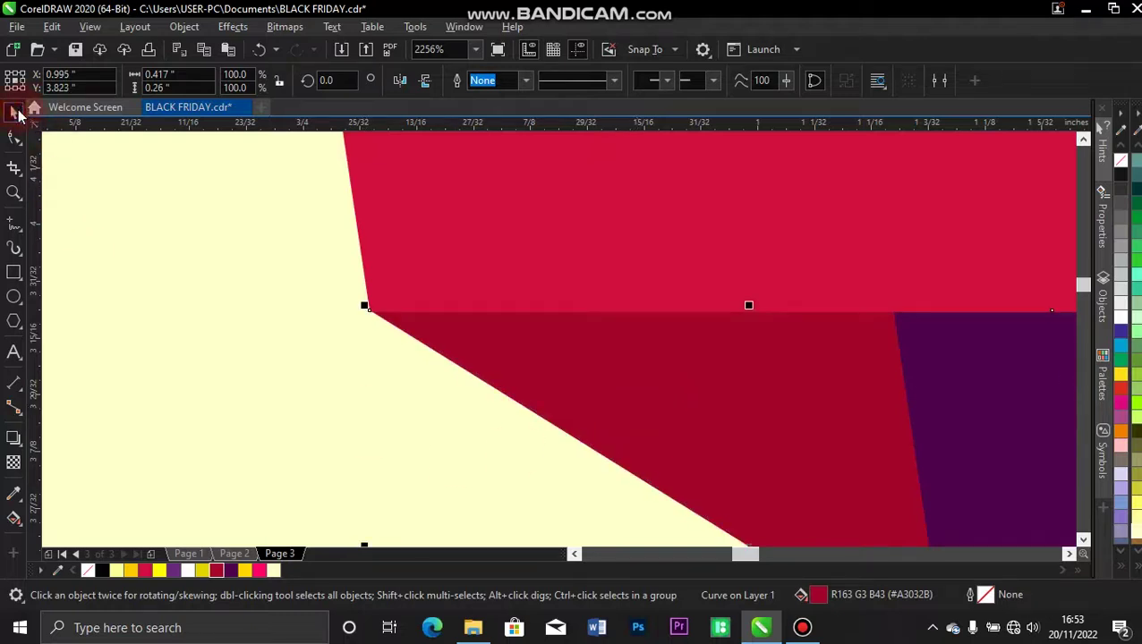
pyautogui.hotkey('shift', 'F4')
pyautogui.click(245, 349)
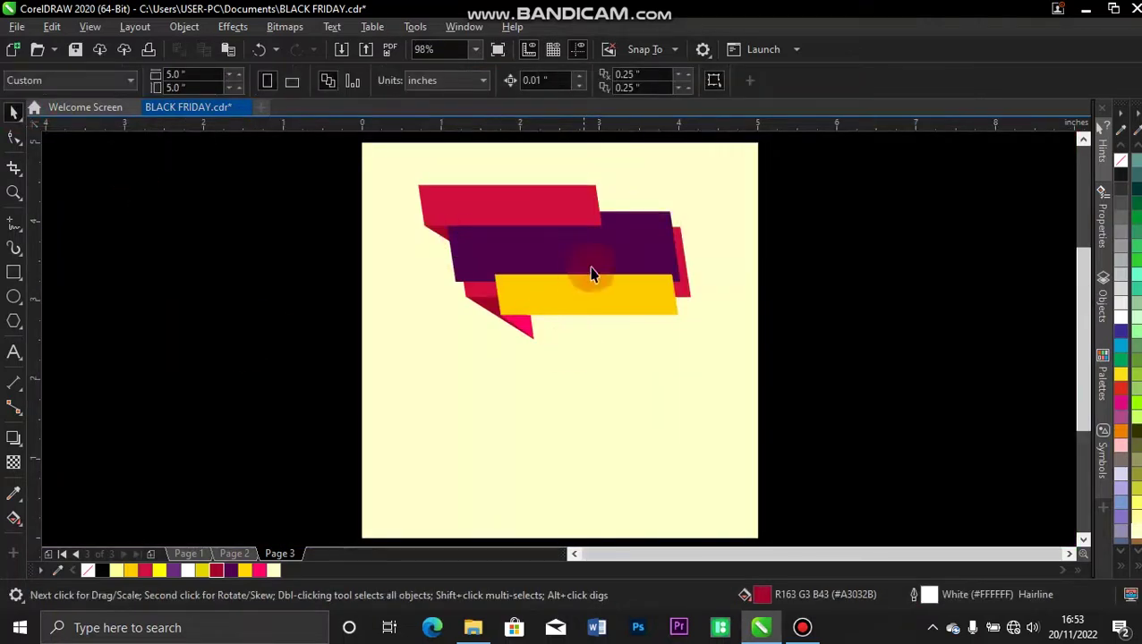
# Overlay the top crimson banner with a white copy and apply a linear transparency that leaves a soft highlight along its upper edge.
pyautogui.click(537, 204)
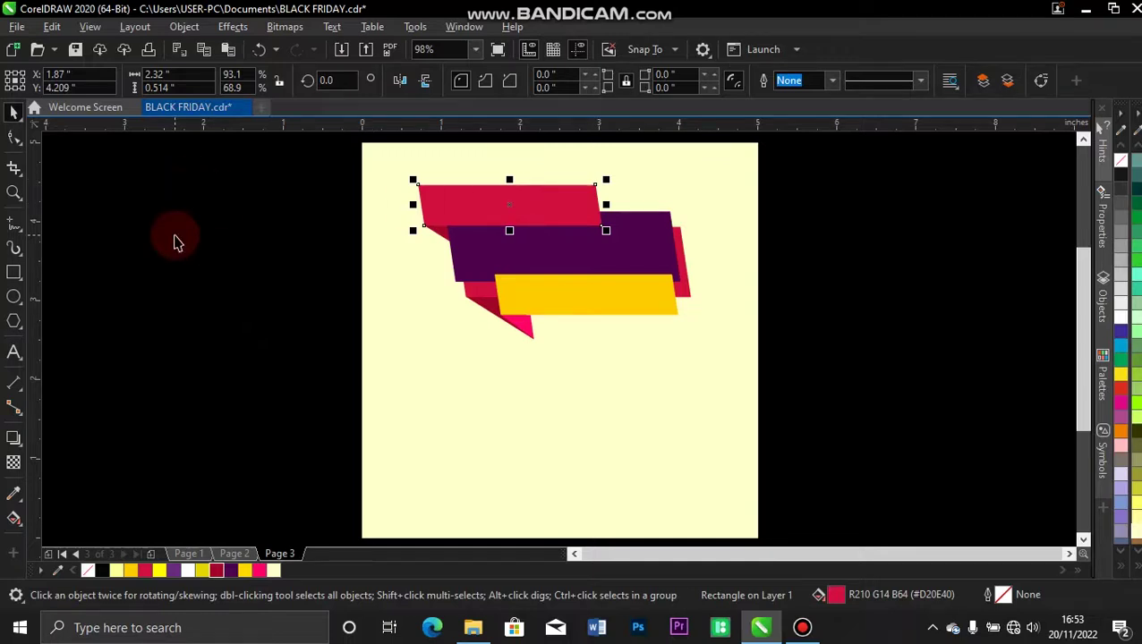
pyautogui.click(188, 569)
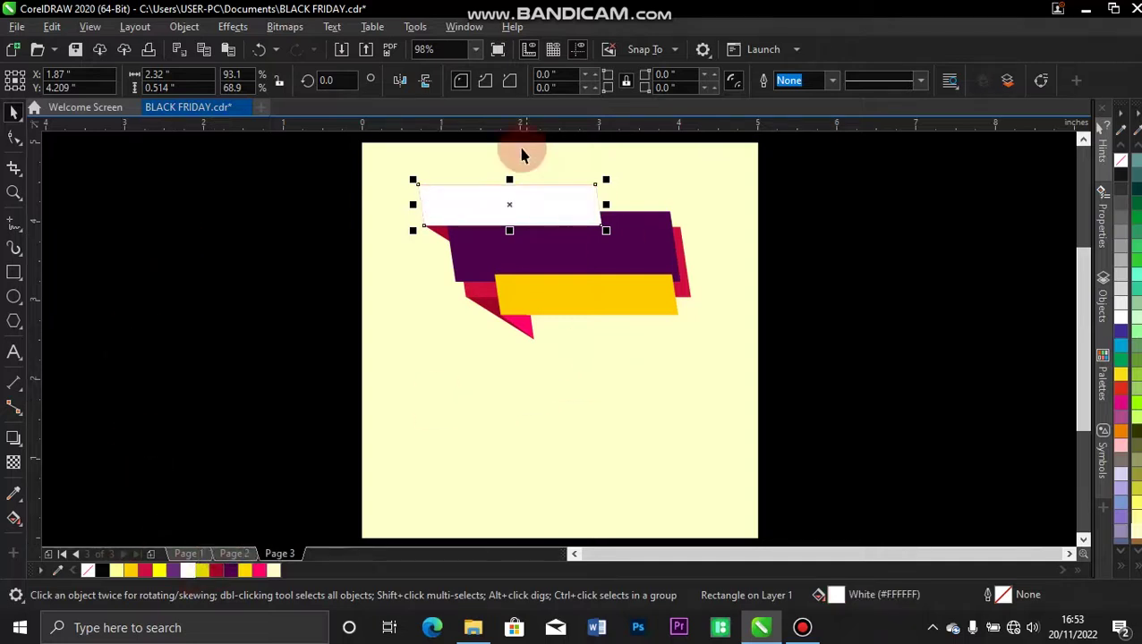
pyautogui.click(13, 462)
pyautogui.moveTo(452, 202); pyautogui.dragTo(497, 191)
pyautogui.press('space')
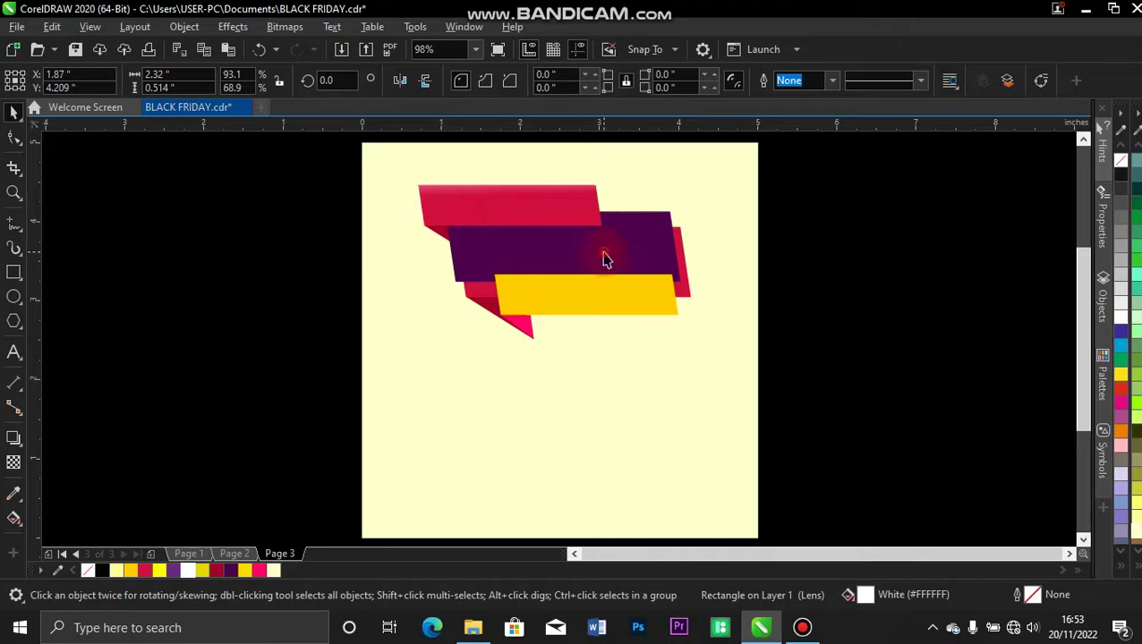
# Overlay the purple banner with a white-filled copy stacked behind the top crimson and yellow banners.
pyautogui.click(604, 252)
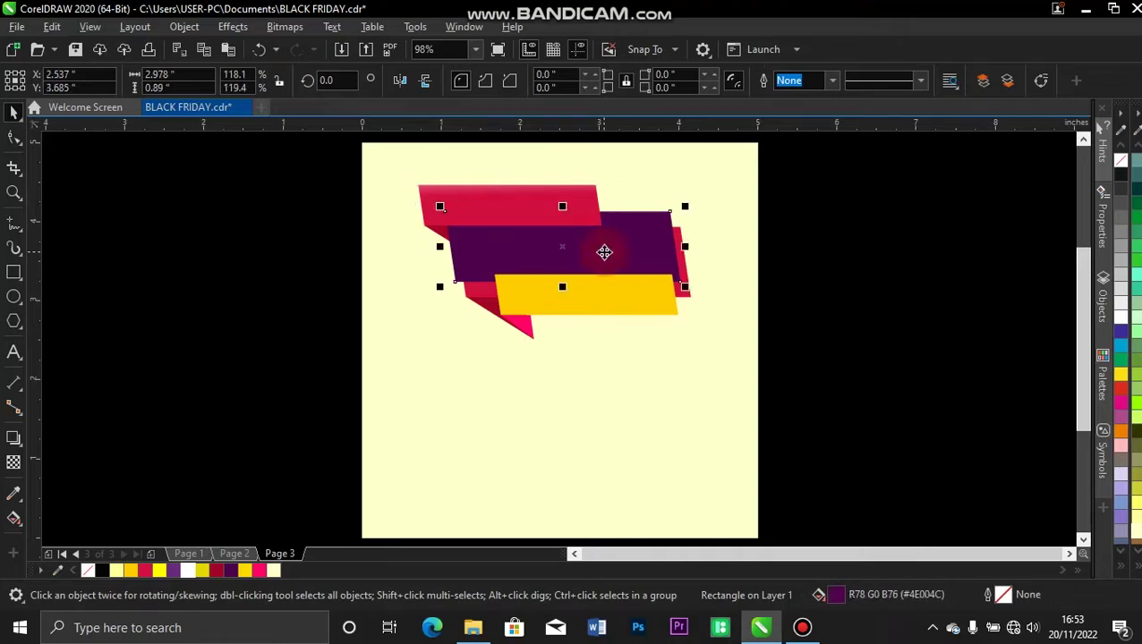
pyautogui.hotkey('shift', 'pageup')
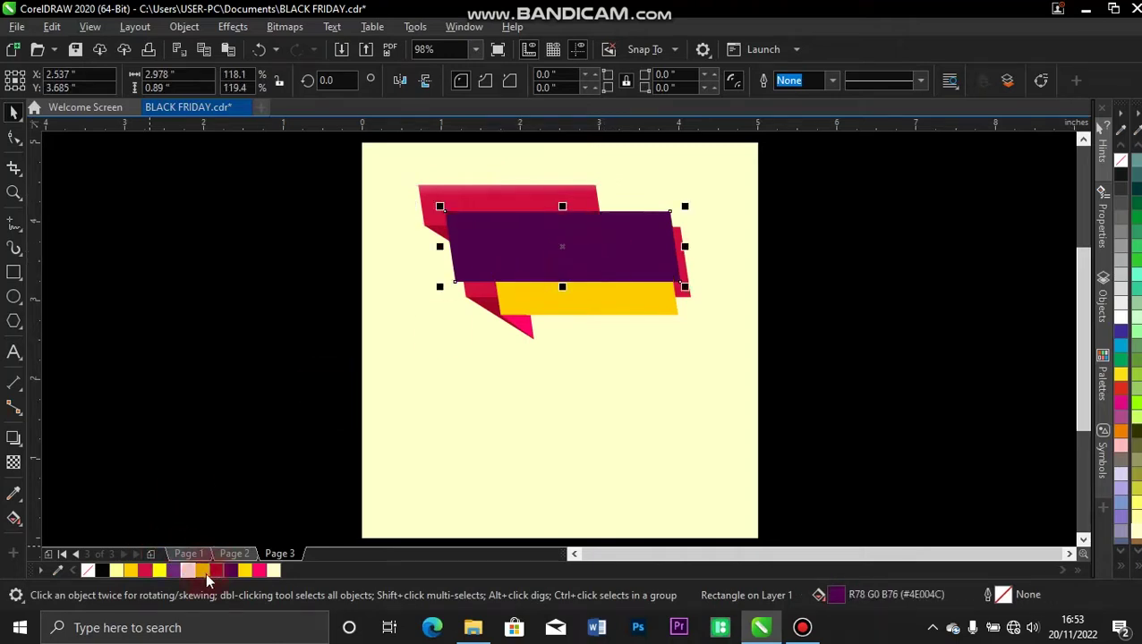
pyautogui.click(191, 567)
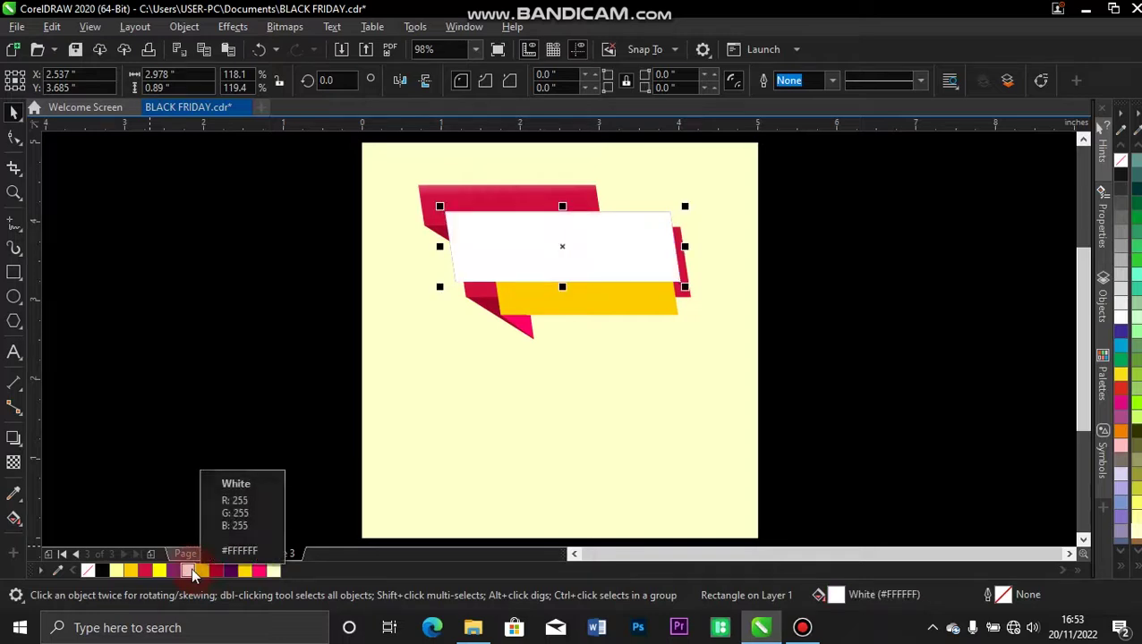
pyautogui.hotkey('ctrl', 'pagedown')
pyautogui.hotkey('ctrl', 'pagedown')
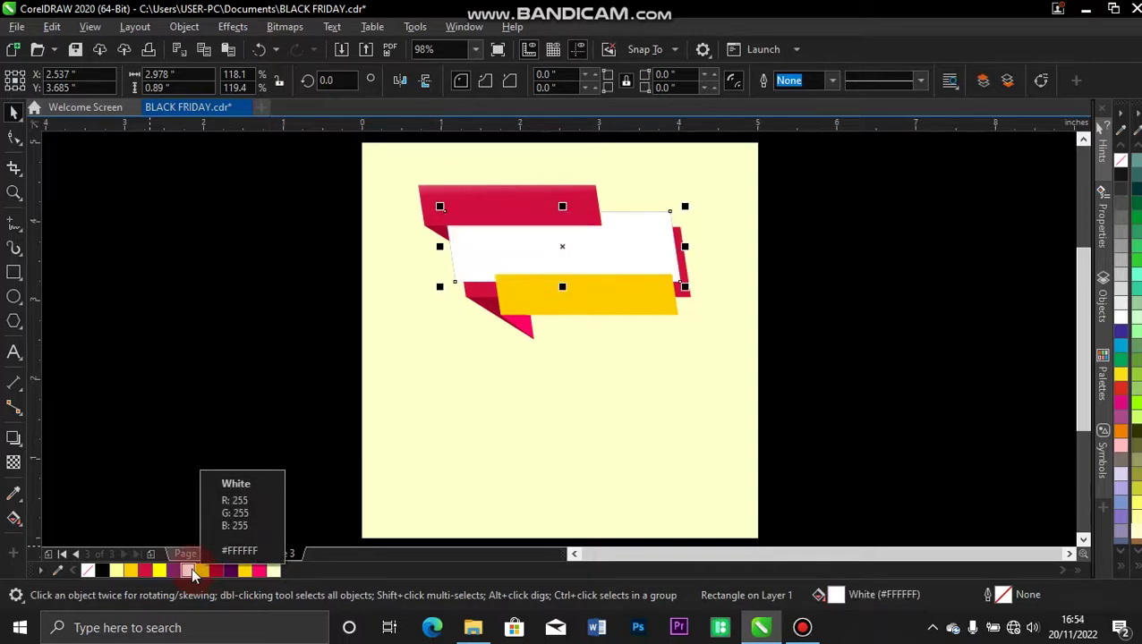
pyautogui.hotkey('ctrl', 'z')
pyautogui.click(191, 567)
# Apply a linear fountain transparency of about -93° to the purple banner's white copy, shortening the fade to a thin highlight along the upper edge.
pyautogui.click(14, 463)
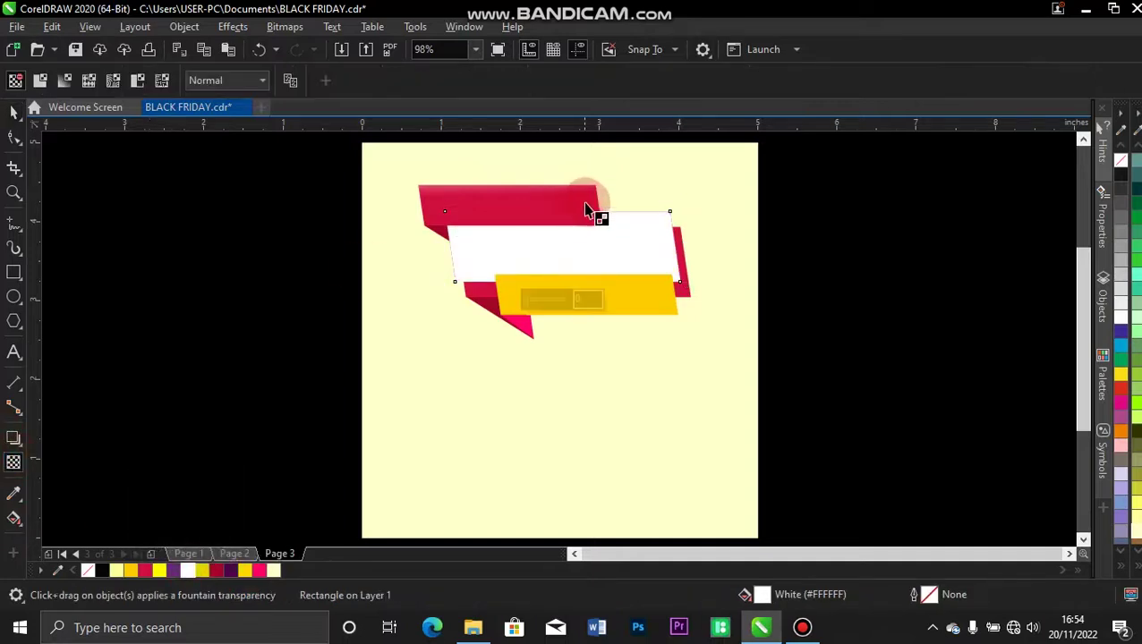
pyautogui.moveTo(590, 191); pyautogui.dragTo(593, 257)
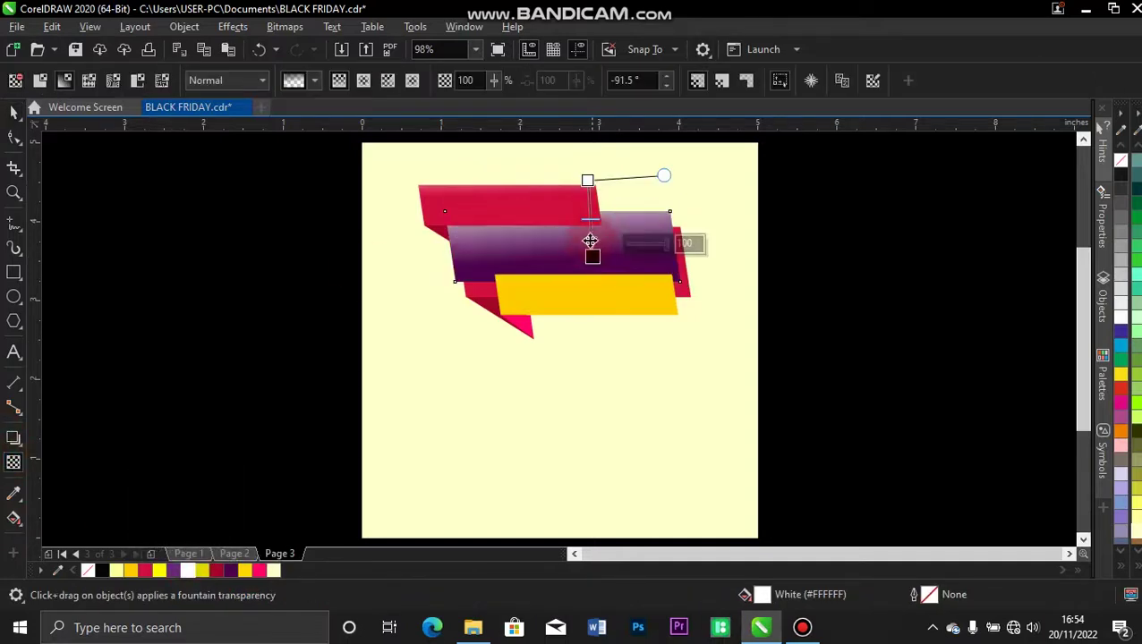
pyautogui.moveTo(587, 180); pyautogui.dragTo(587, 170)
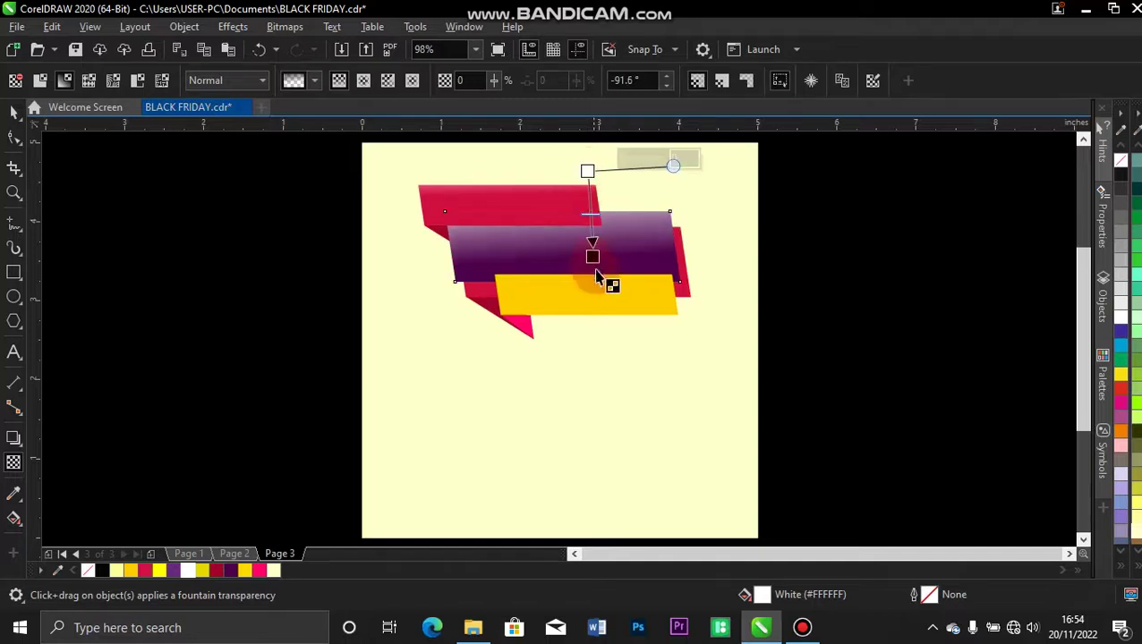
pyautogui.moveTo(594, 257); pyautogui.dragTo(587, 226)
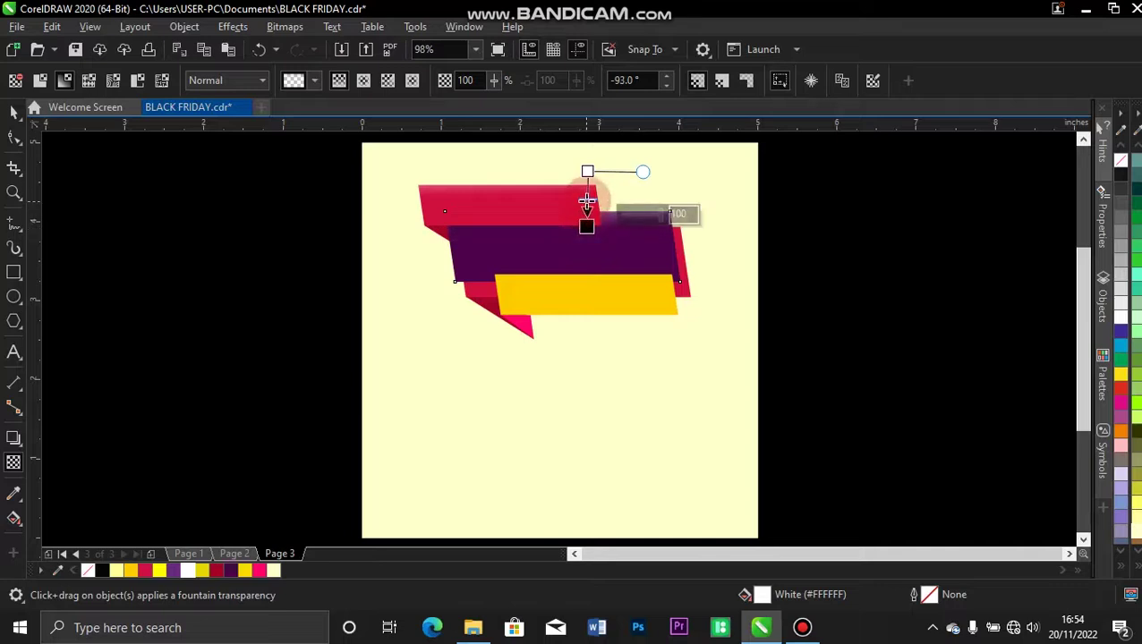
# Overlay the yellow banner with a white copy and fade it downward with a linear transparency of about -91° as an upper-edge highlight.
pyautogui.click(582, 288)
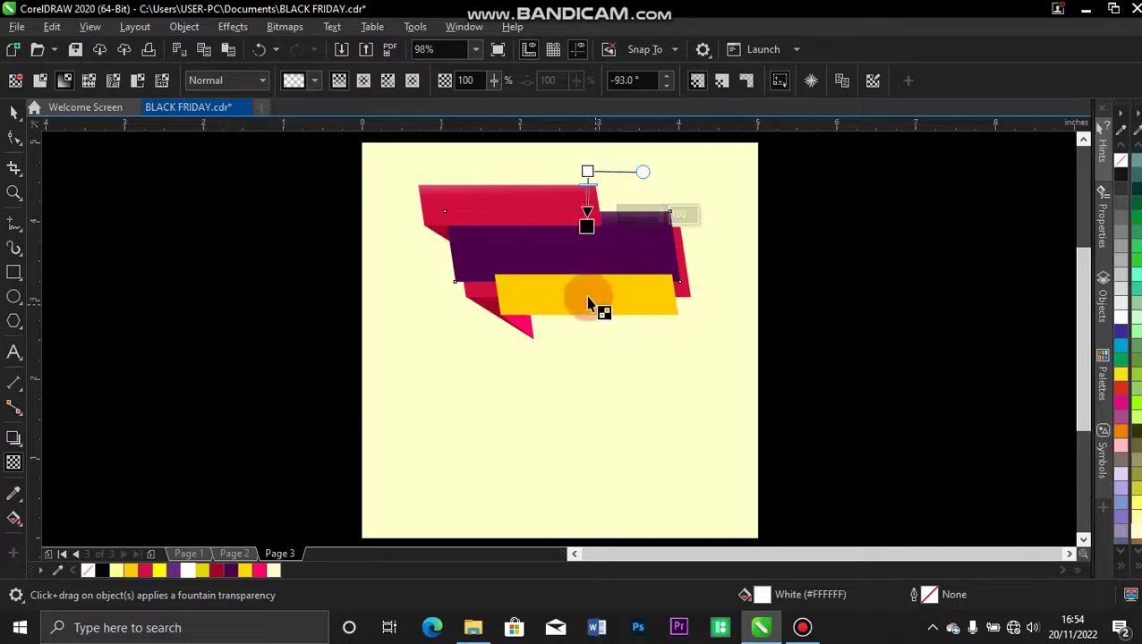
pyautogui.click(13, 111)
pyautogui.hotkey('shift', 'pageup')
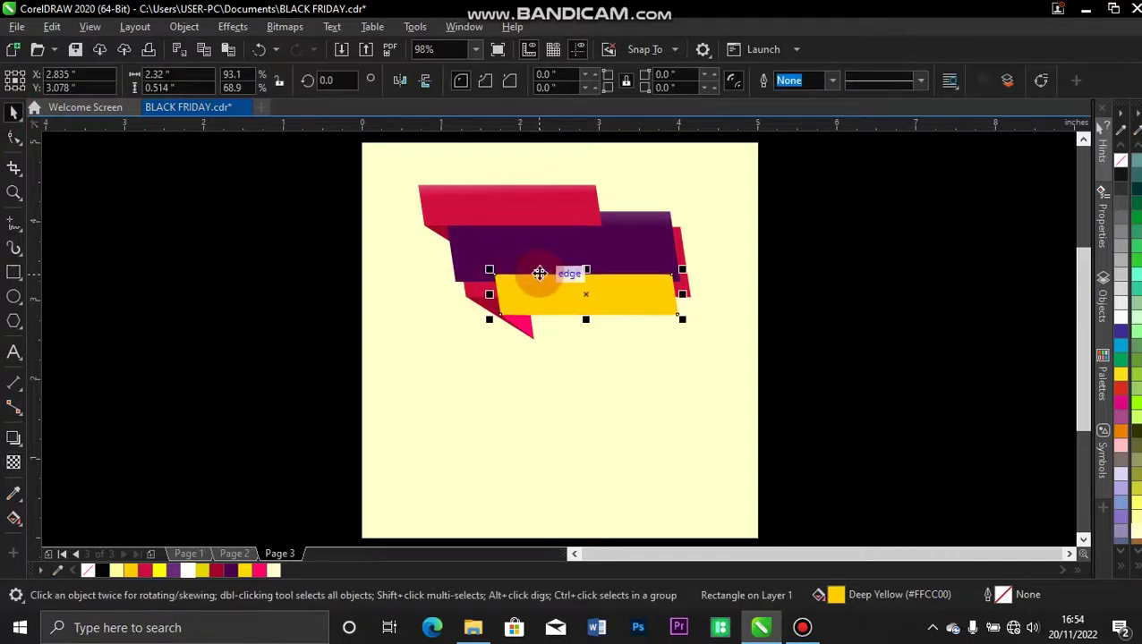
pyautogui.click(188, 572)
pyautogui.press('t')
pyautogui.moveTo(581, 236); pyautogui.dragTo(584, 288)
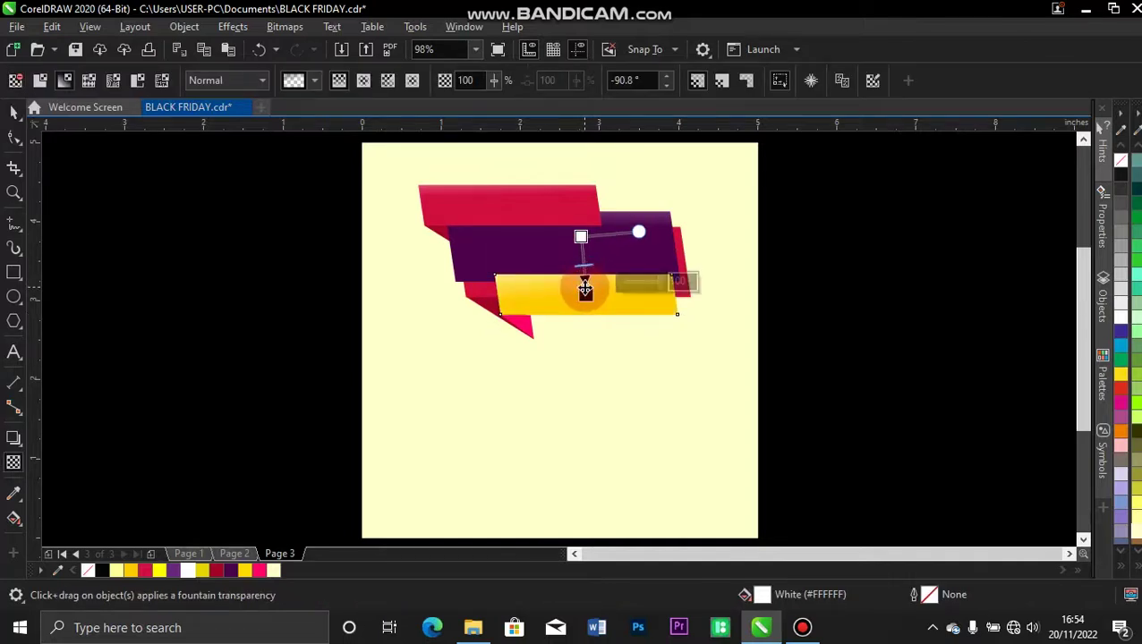
pyautogui.press('space')
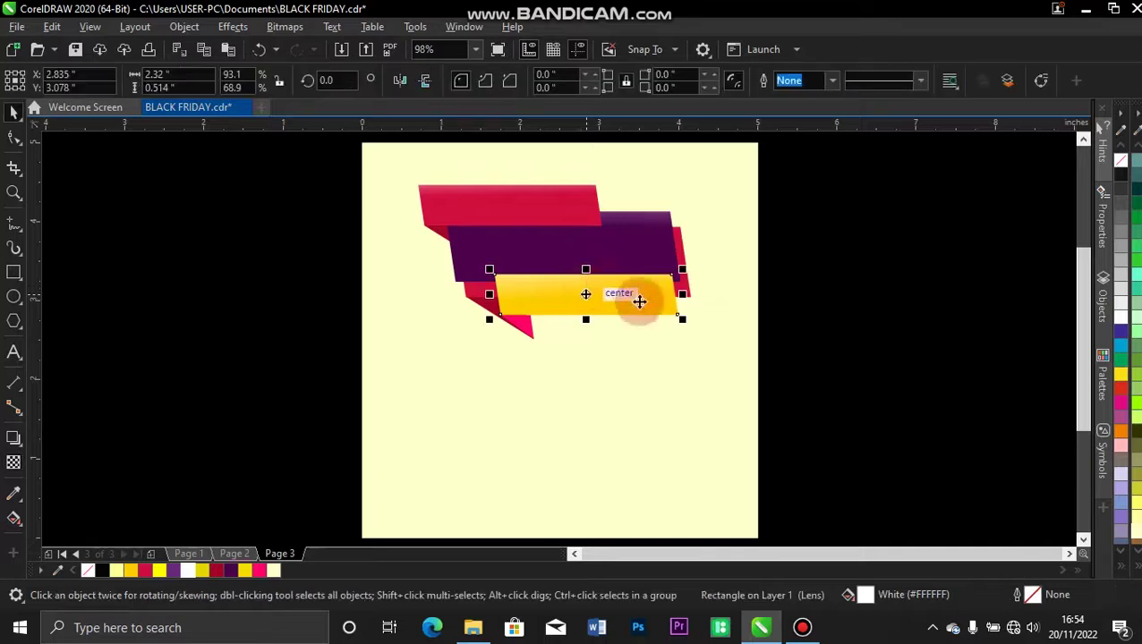
# Overlay the crimson banner behind the purple one with a white copy, keeping the stacking order, and fade it downward with about -92° linear transparency.
pyautogui.click(683, 245)
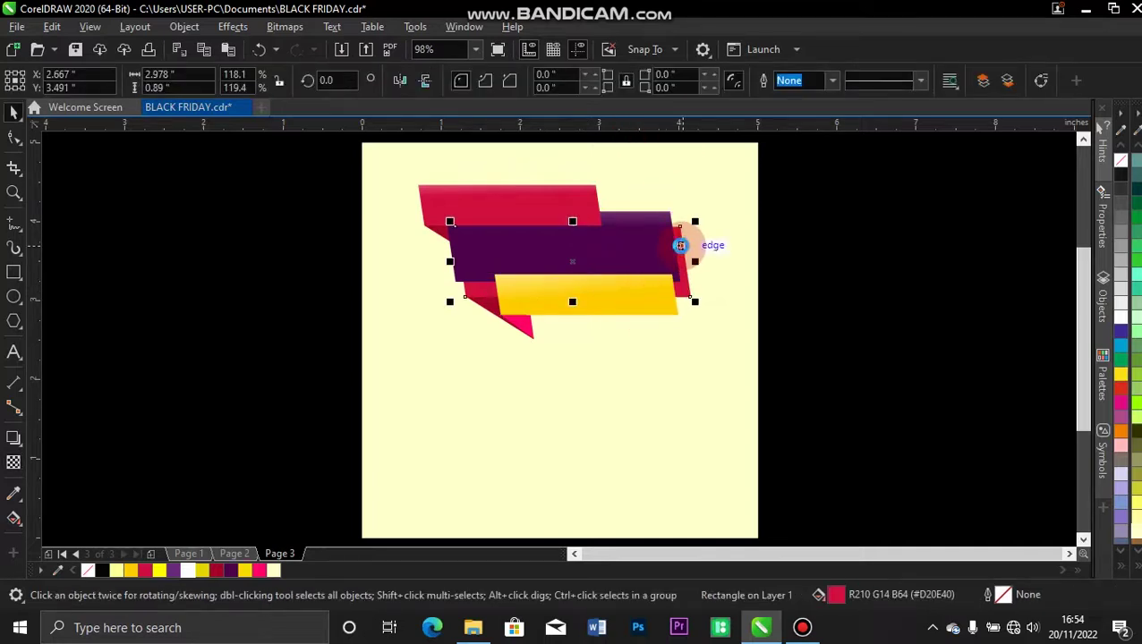
pyautogui.hotkey('shift', 'pageup')
pyautogui.hotkey('ctrl', 'z')
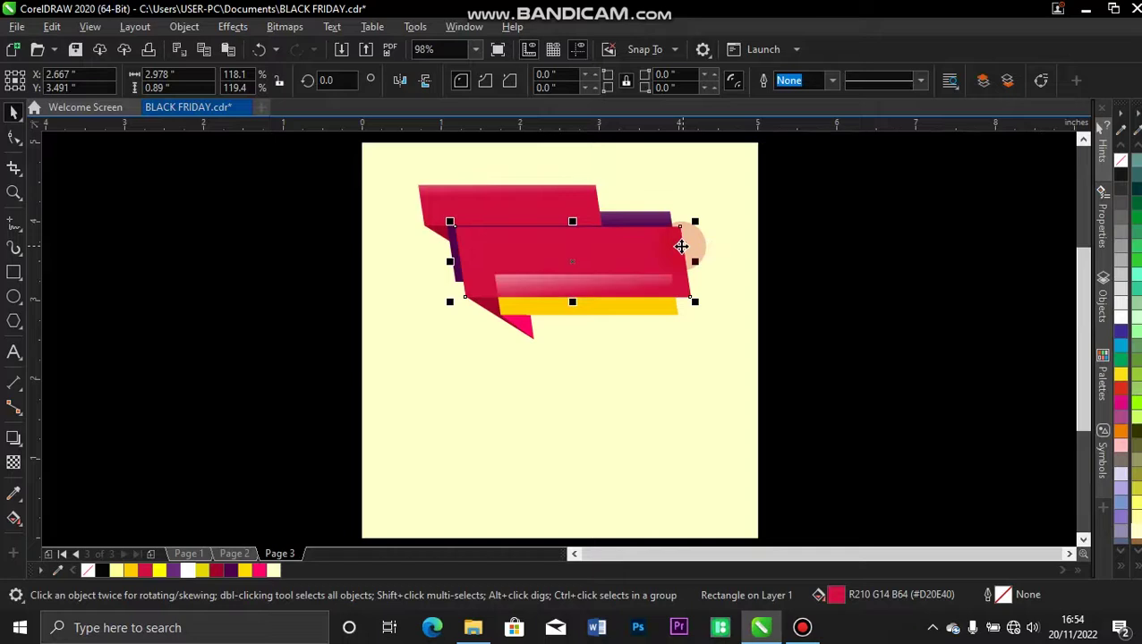
pyautogui.hotkey('ctrl', 'z')
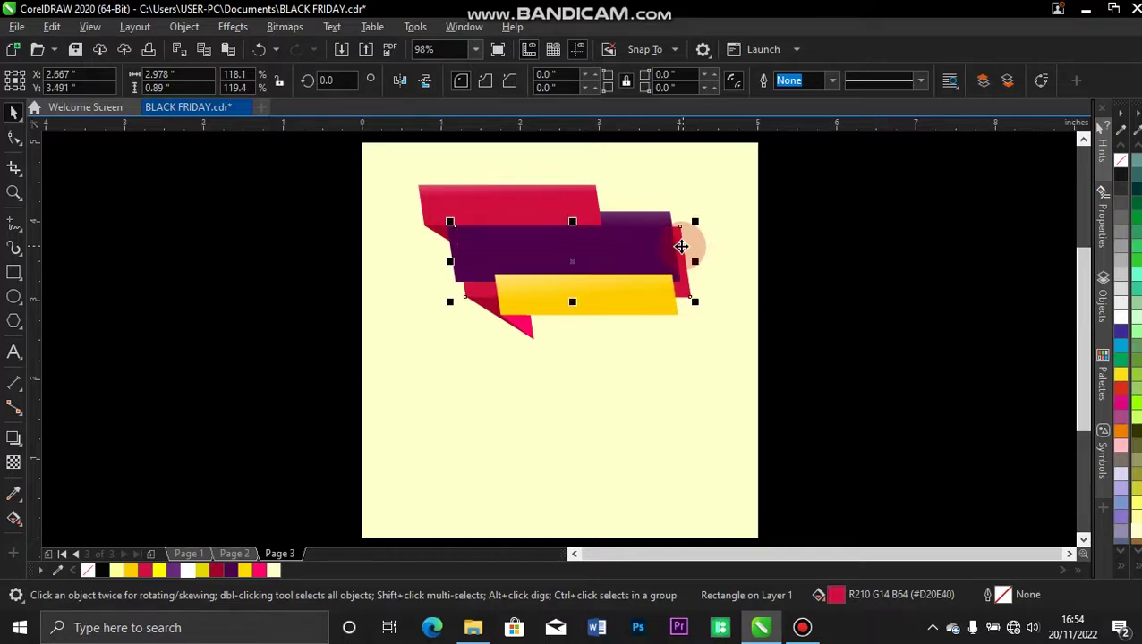
pyautogui.click(187, 571)
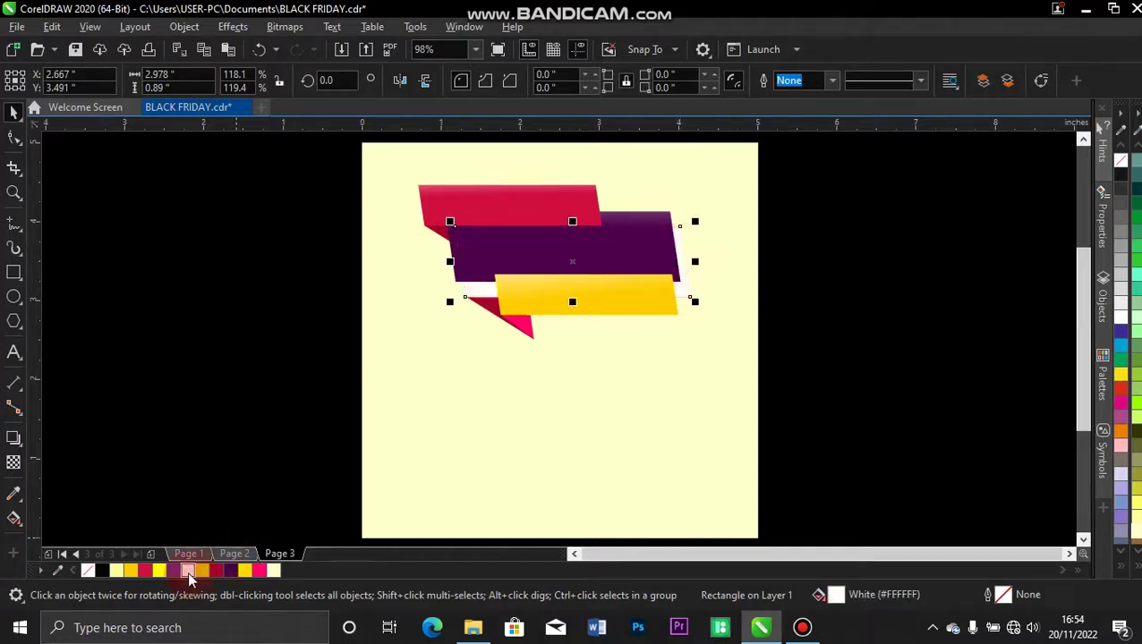
pyautogui.click(13, 463)
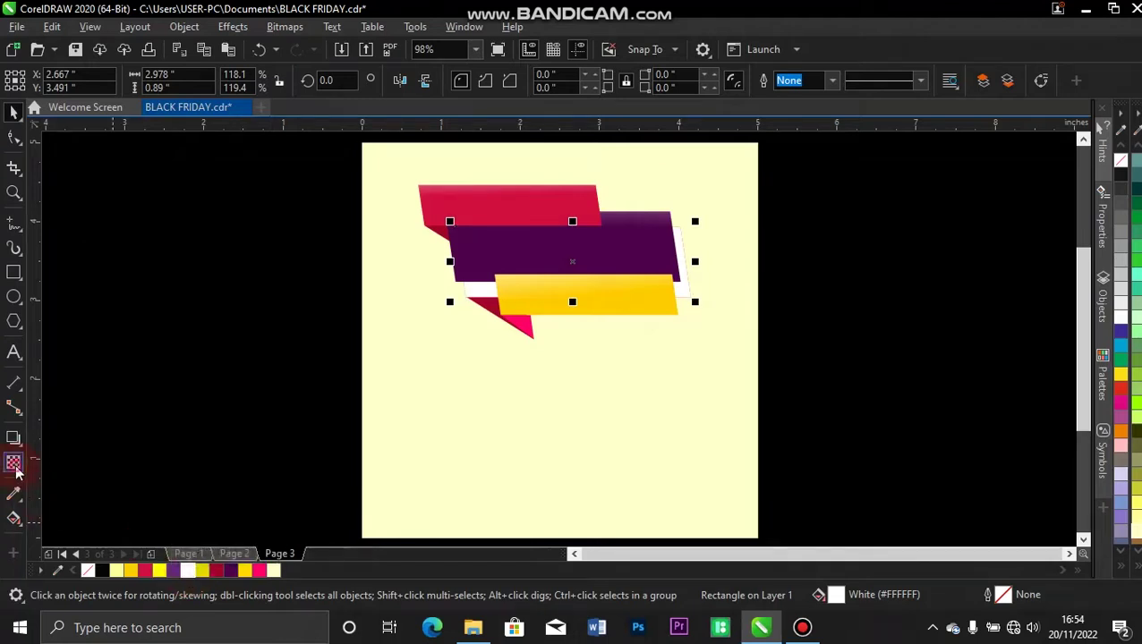
pyautogui.moveTo(610, 179); pyautogui.dragTo(612, 232)
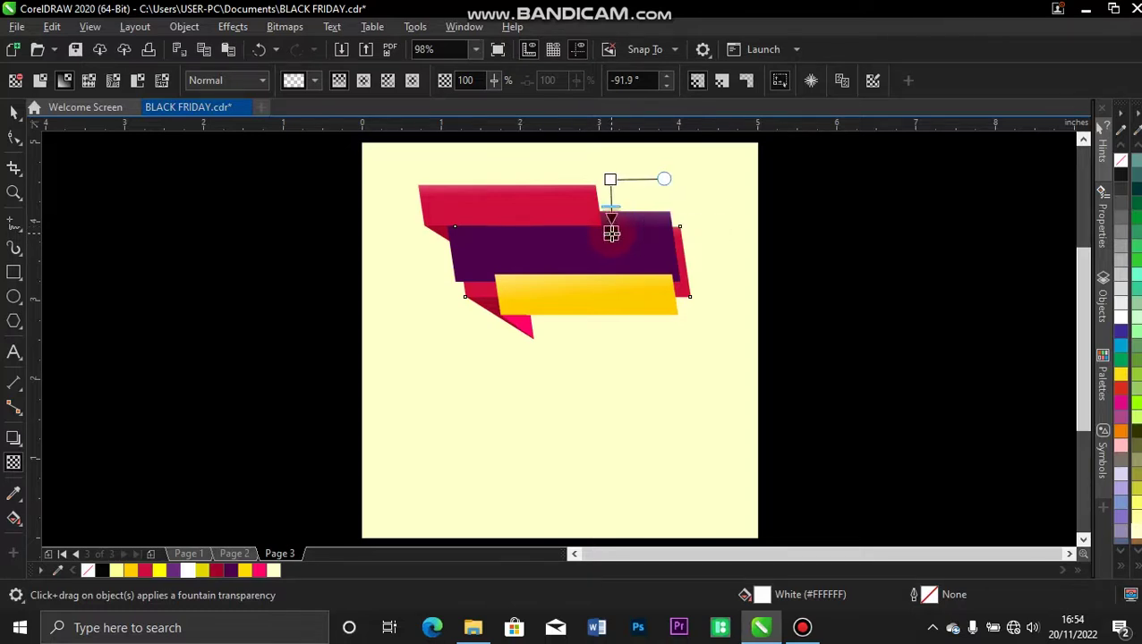
pyautogui.click(14, 116)
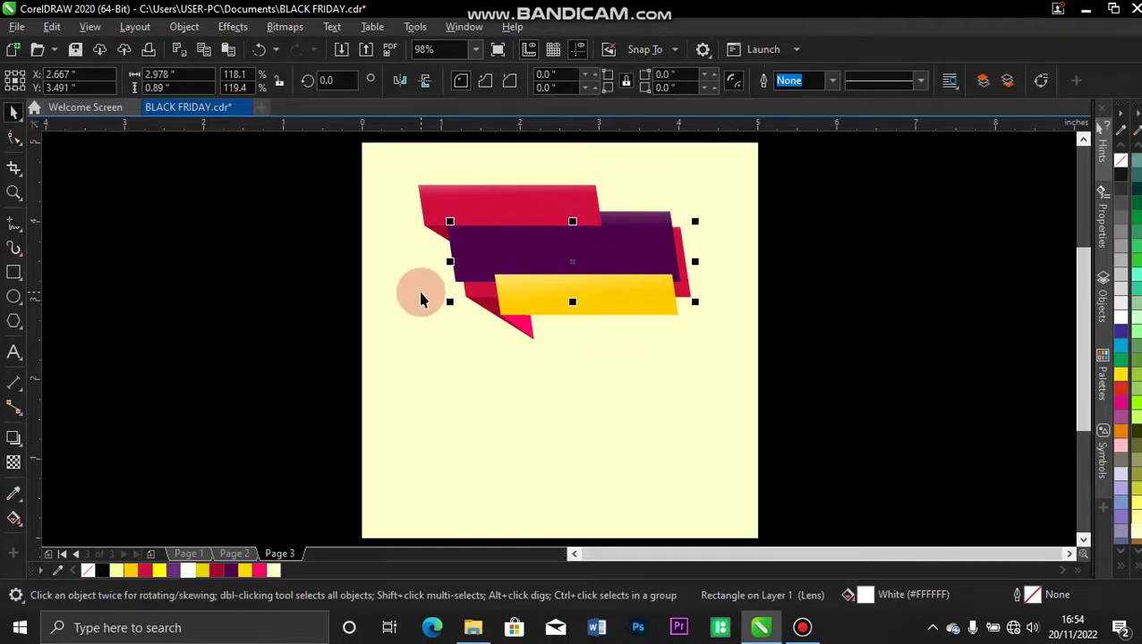
# Recolor the neon red fold triangle below the yellow banner to yellow #FEDA00 and deselect it.
pyautogui.press('alt')
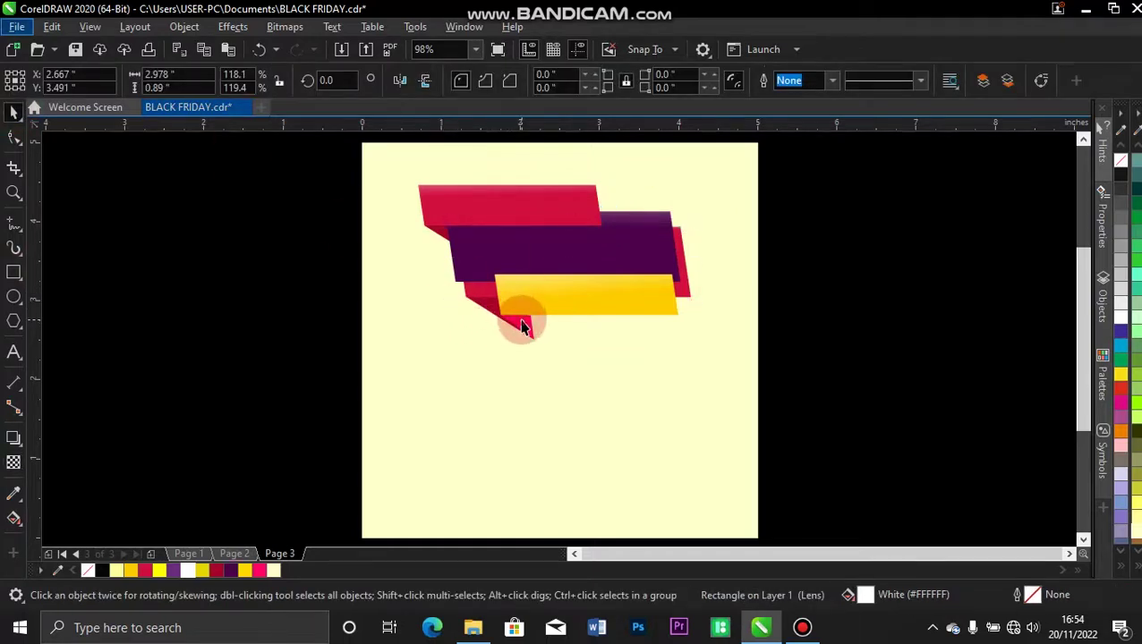
pyautogui.click(521, 327)
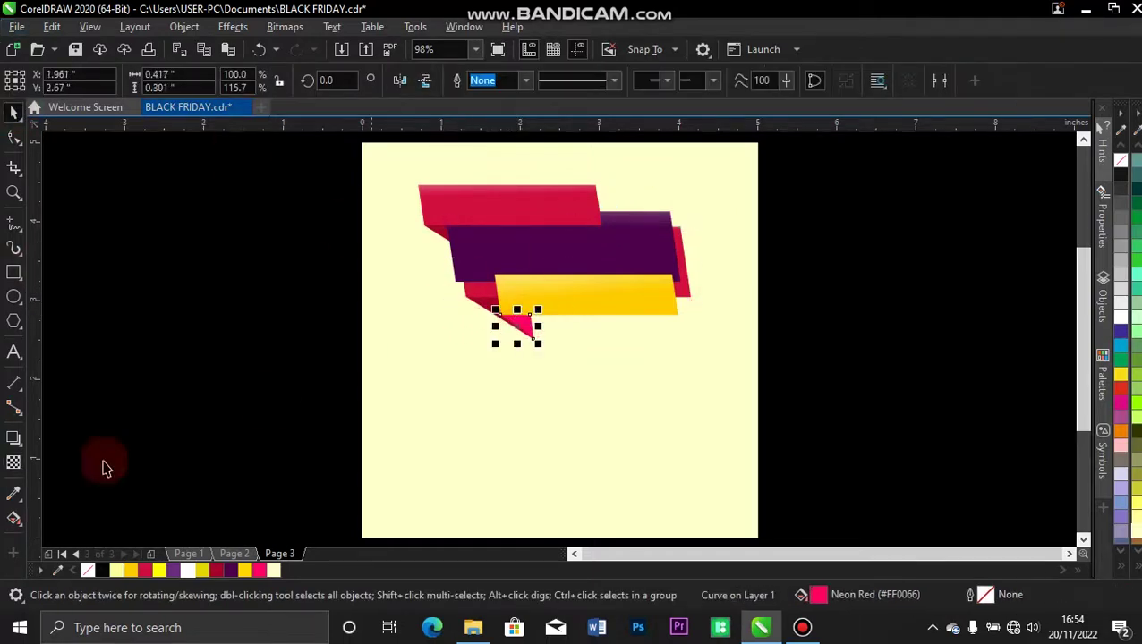
pyautogui.click(240, 573)
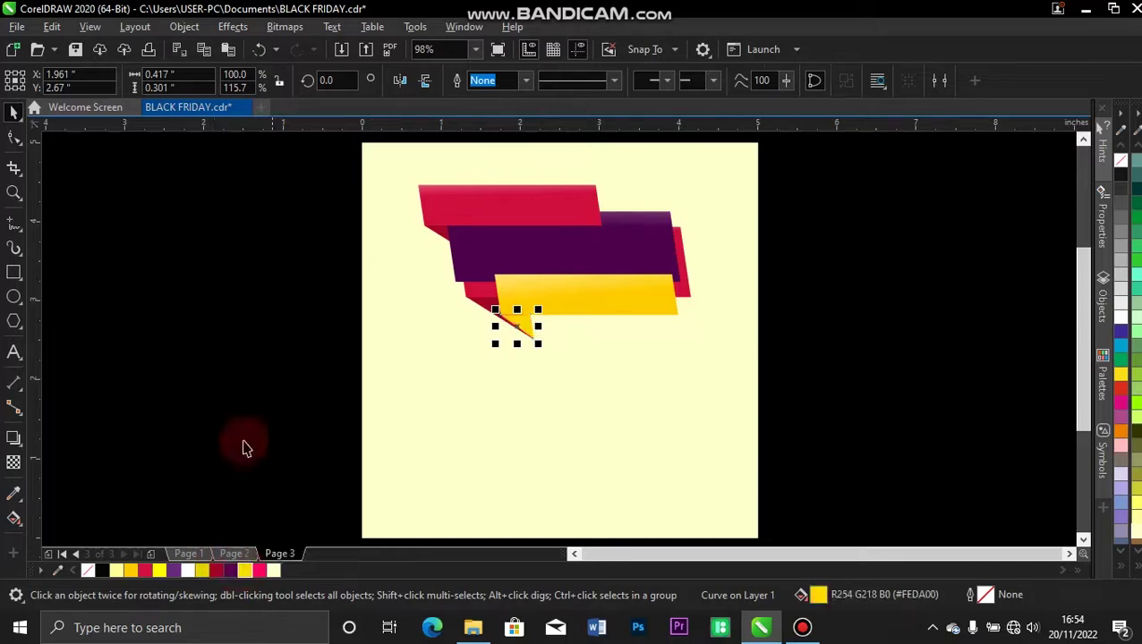
pyautogui.click(192, 354)
# Overlay the yellow fold triangle below the yellow banner with a copy filled white.
pyautogui.press('z')
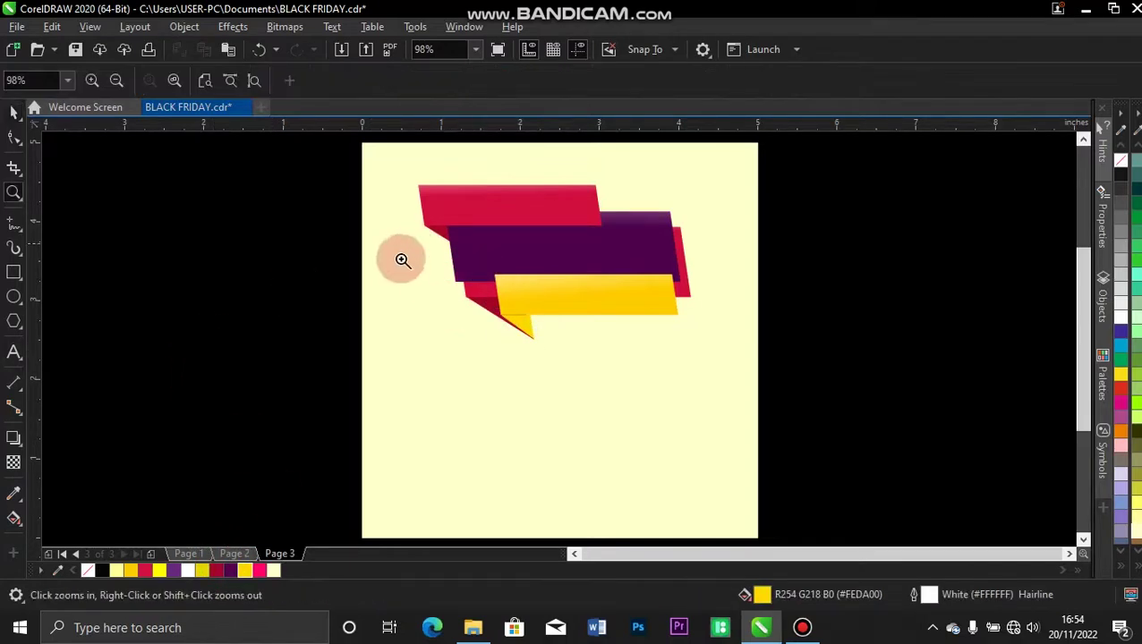
pyautogui.moveTo(412, 263); pyautogui.dragTo(604, 396)
pyautogui.press('space')
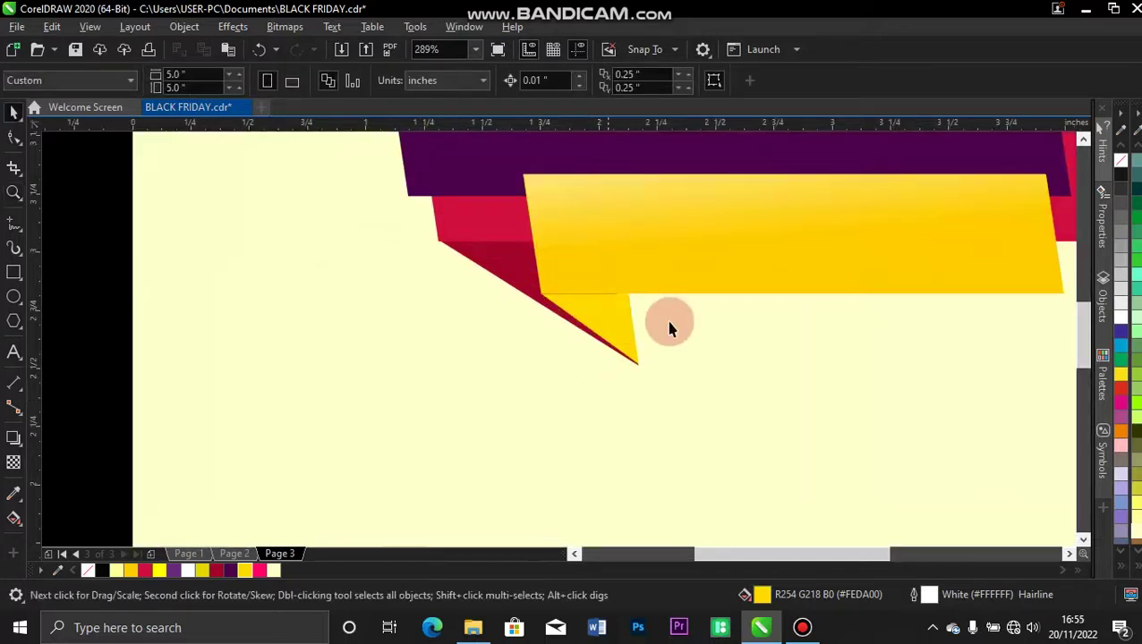
pyautogui.click(601, 312)
pyautogui.moveTo(589, 289)
pyautogui.mouseDown()
pyautogui.moveTo(588, 277)
pyautogui.moveTo(590, 289)
pyautogui.mouseUp()
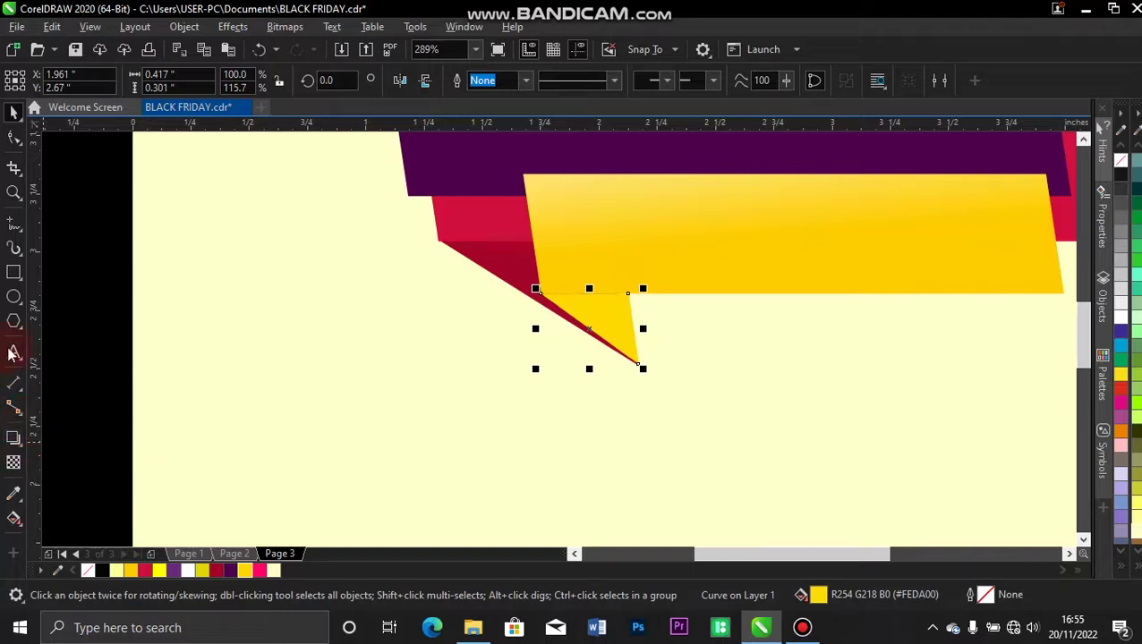
pyautogui.click(14, 277)
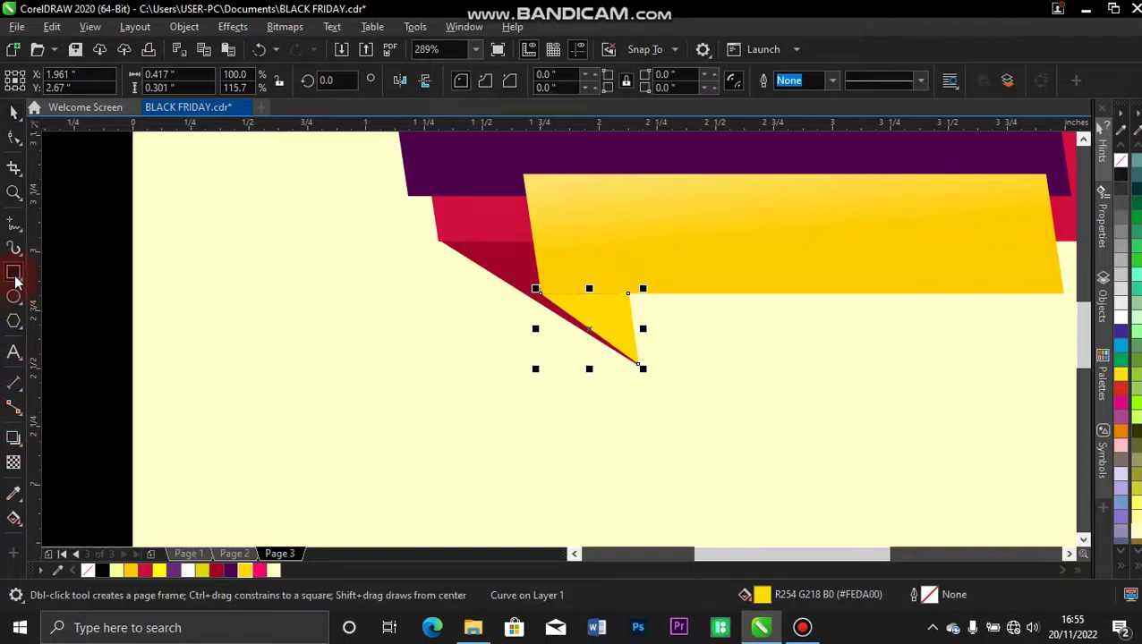
pyautogui.click(14, 111)
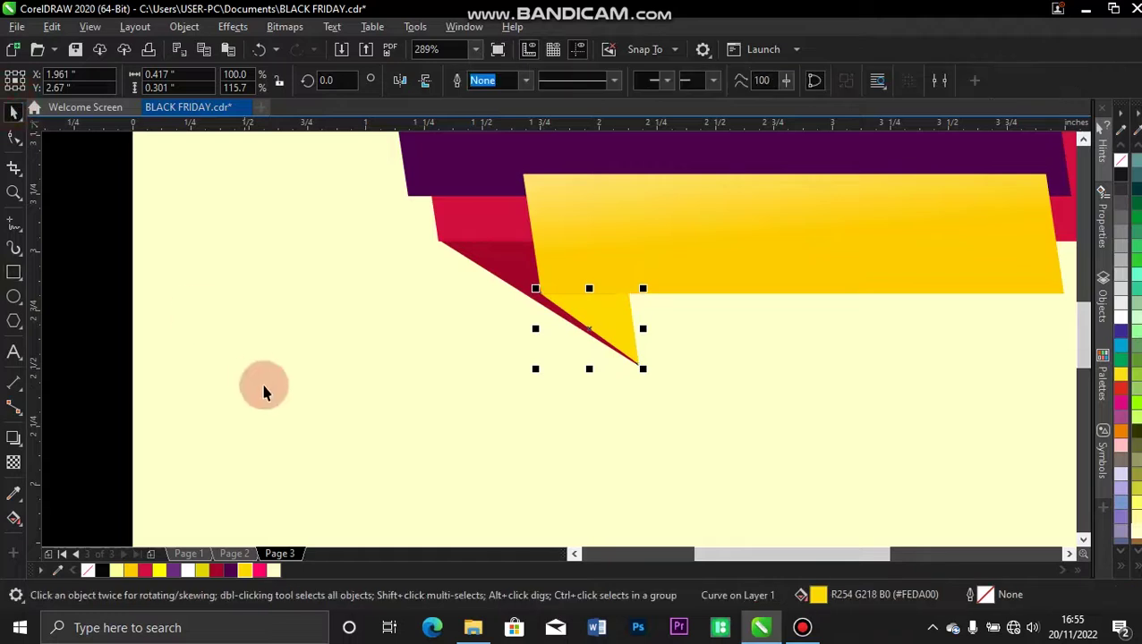
pyautogui.click(188, 571)
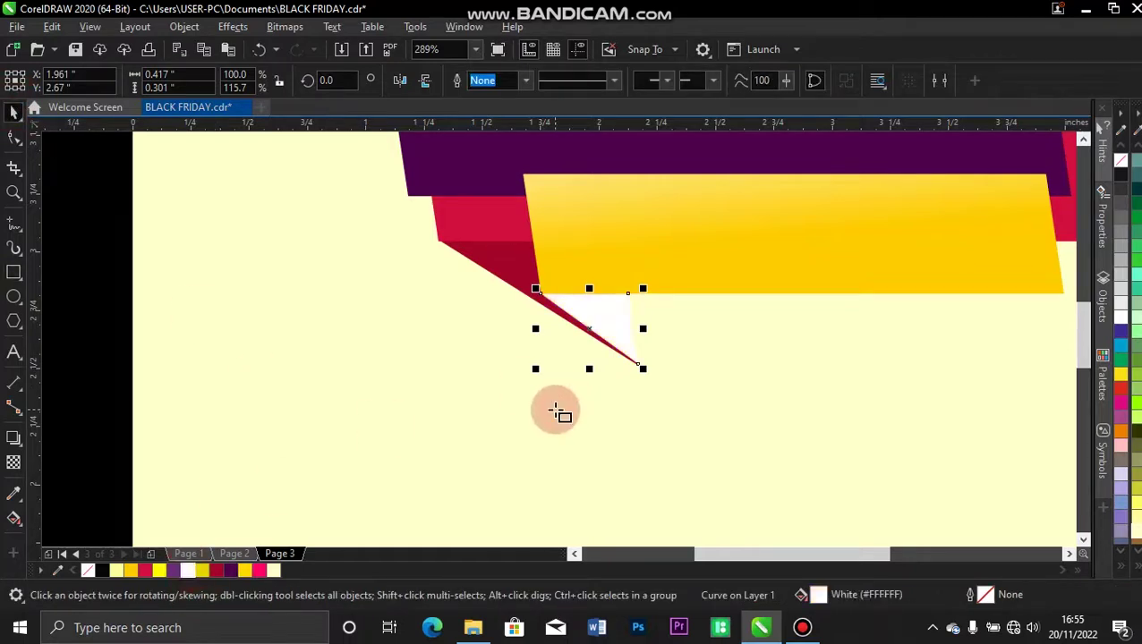
# Fade the fold triangle's white copy downward with a linear fountain transparency of -90° as an upper-edge highlight, and deselect it.
pyautogui.click(13, 463)
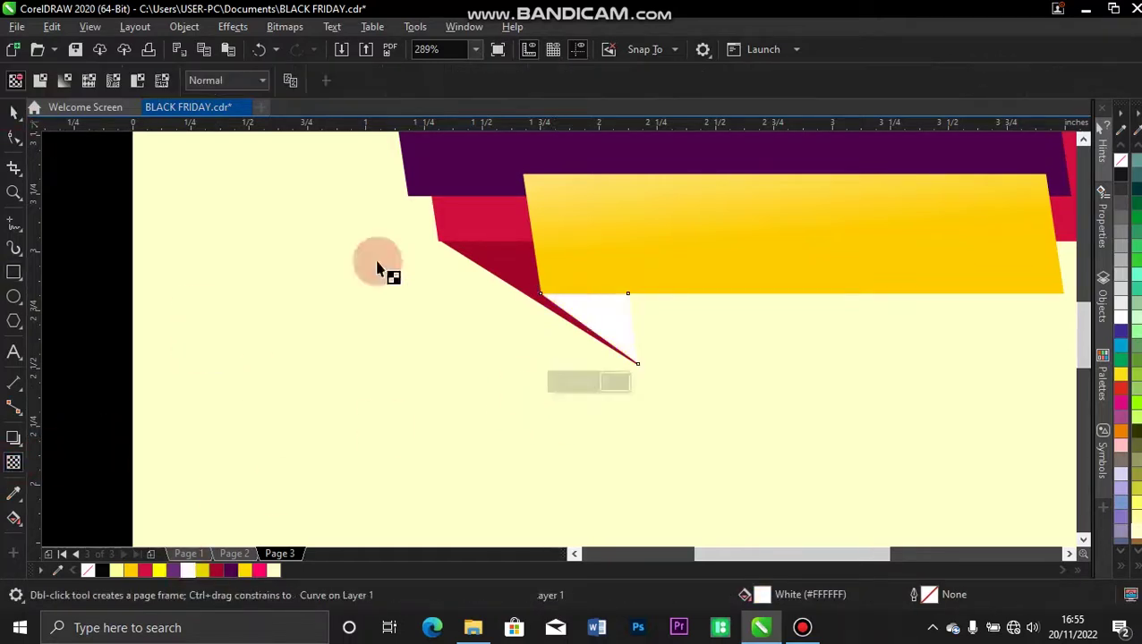
pyautogui.moveTo(598, 264); pyautogui.dragTo(598, 301)
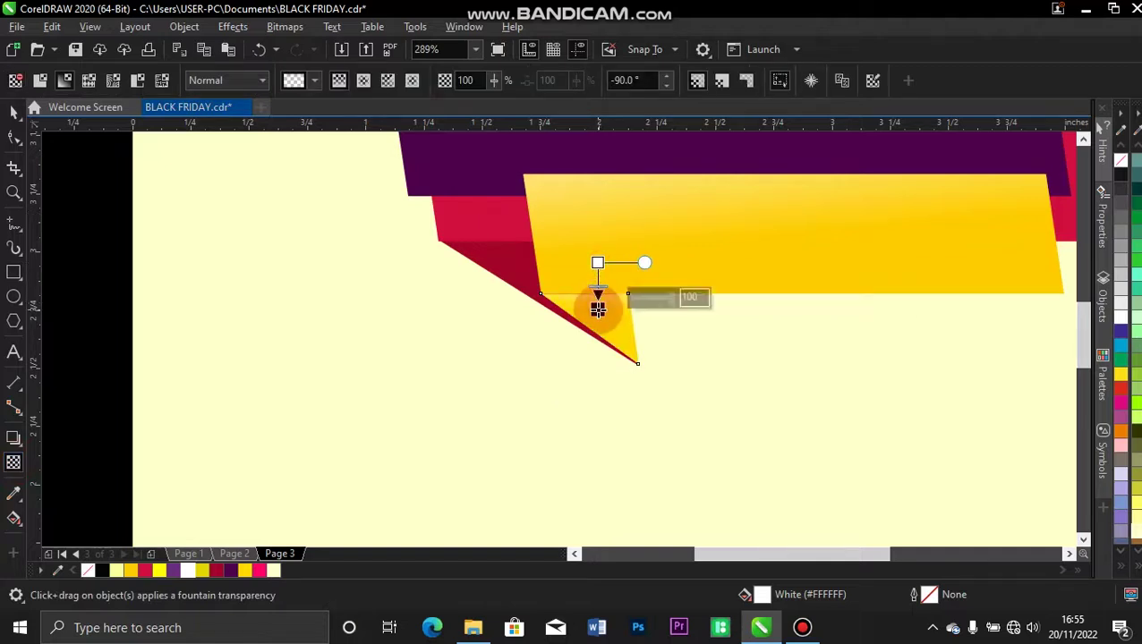
pyautogui.press('space')
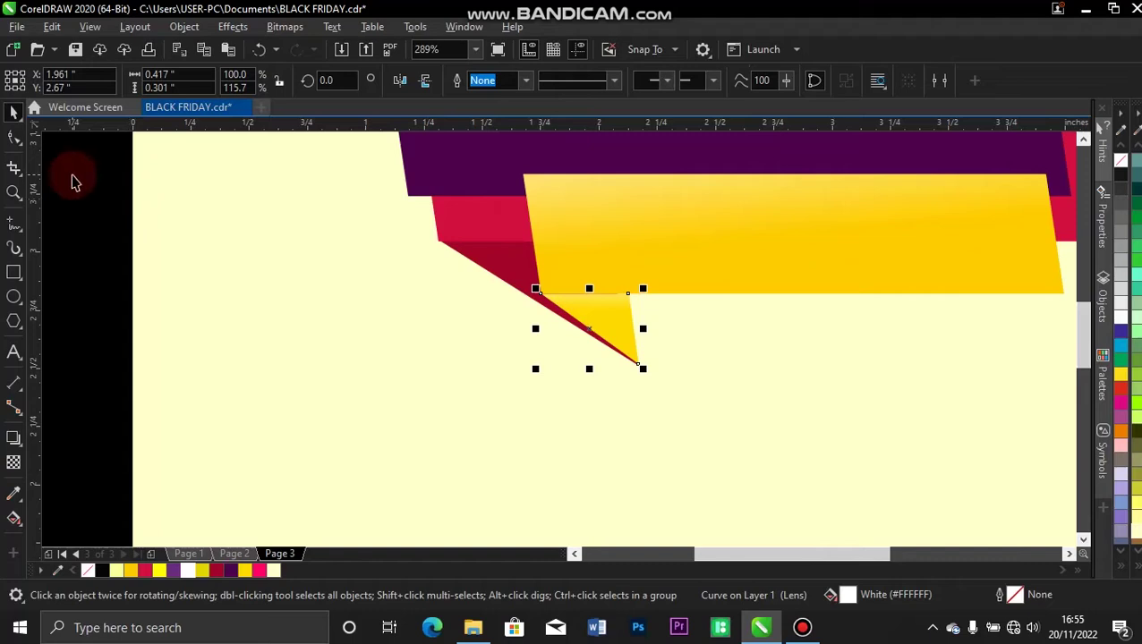
pyautogui.hotkey('shift', 'F4')
pyautogui.click(171, 288)
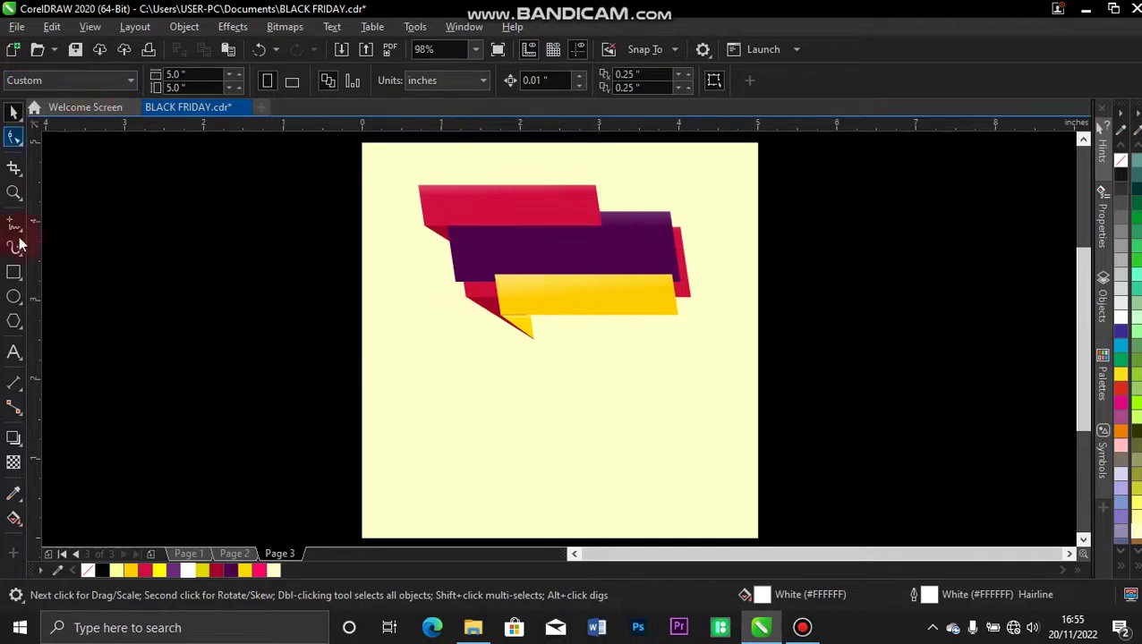
# Add the artistic text "MEGA SALE!", enlarge it to about 24.5 pt and place it on the purple banner.
pyautogui.click(15, 354)
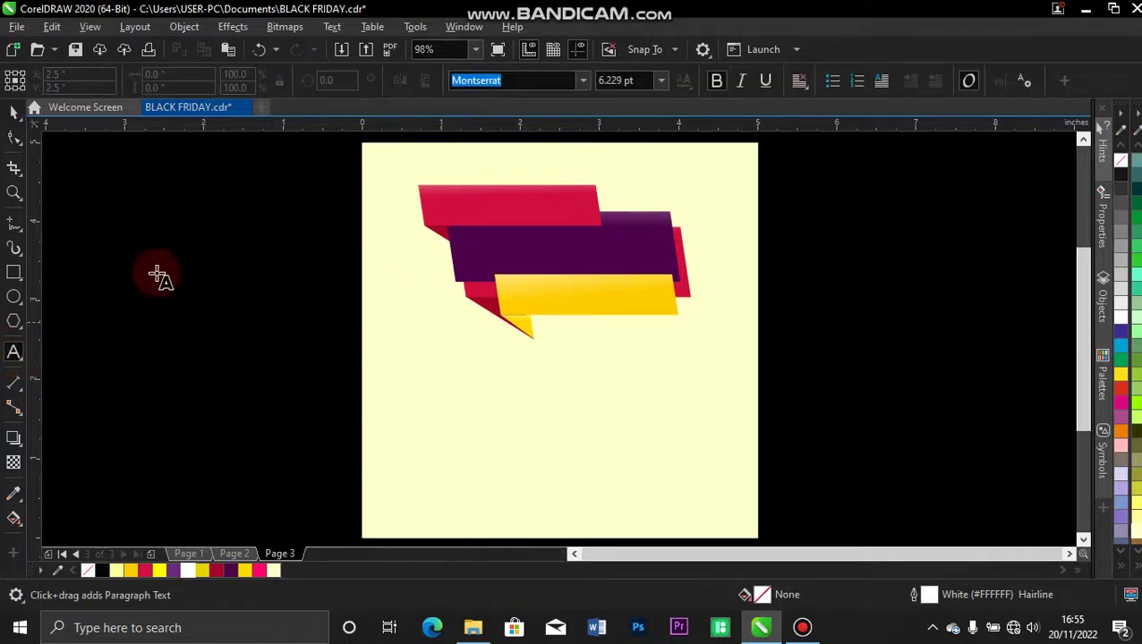
pyautogui.click(181, 308)
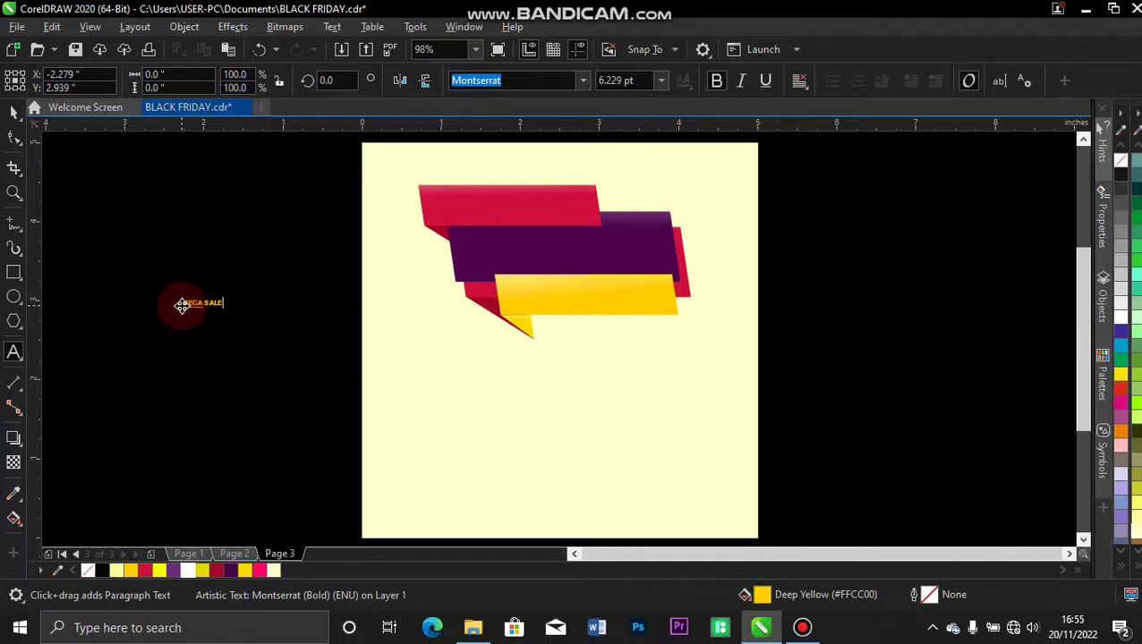
pyautogui.click(14, 112)
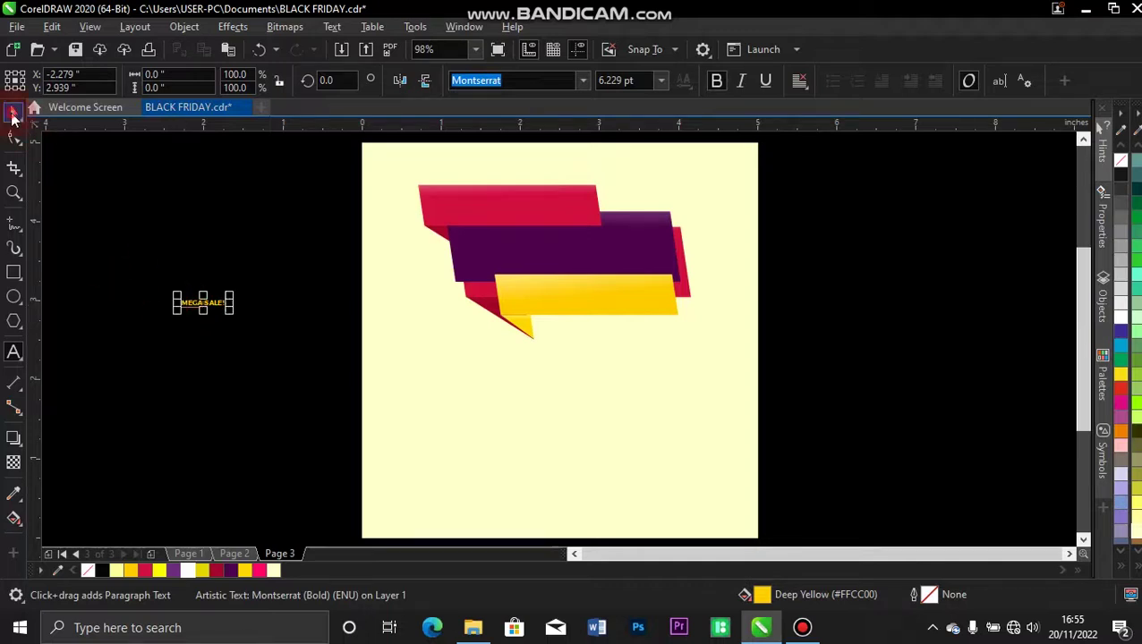
pyautogui.moveTo(223, 305); pyautogui.dragTo(345, 357)
pyautogui.moveTo(276, 316); pyautogui.dragTo(575, 242)
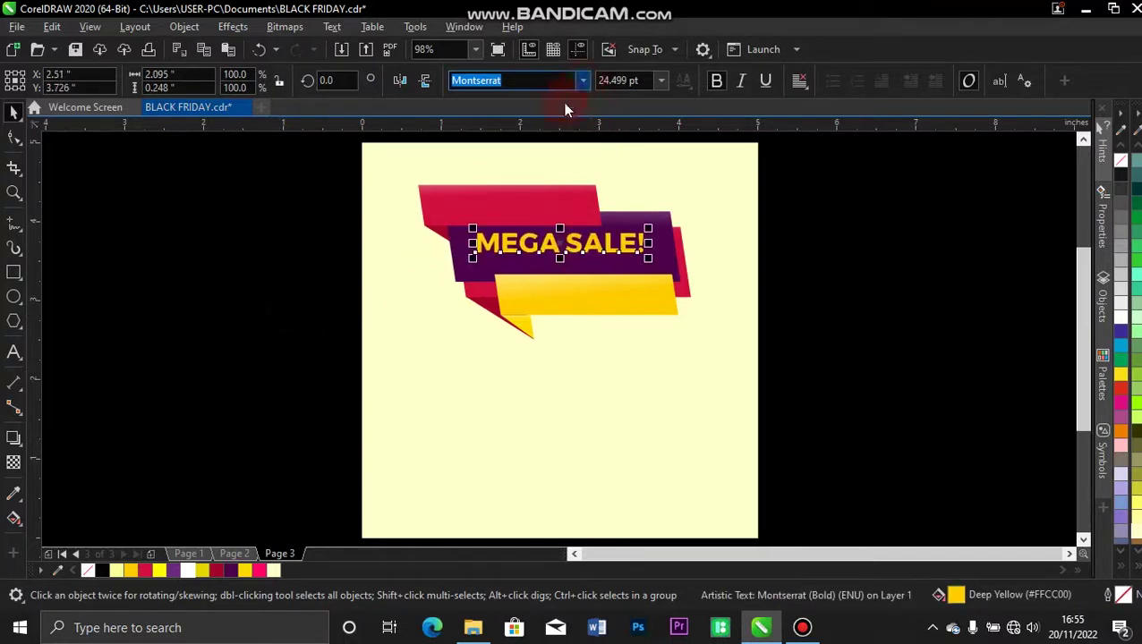
# Recolor the MEGA SALE! text white and change its font to Montserrat Black.
pyautogui.click(187, 570)
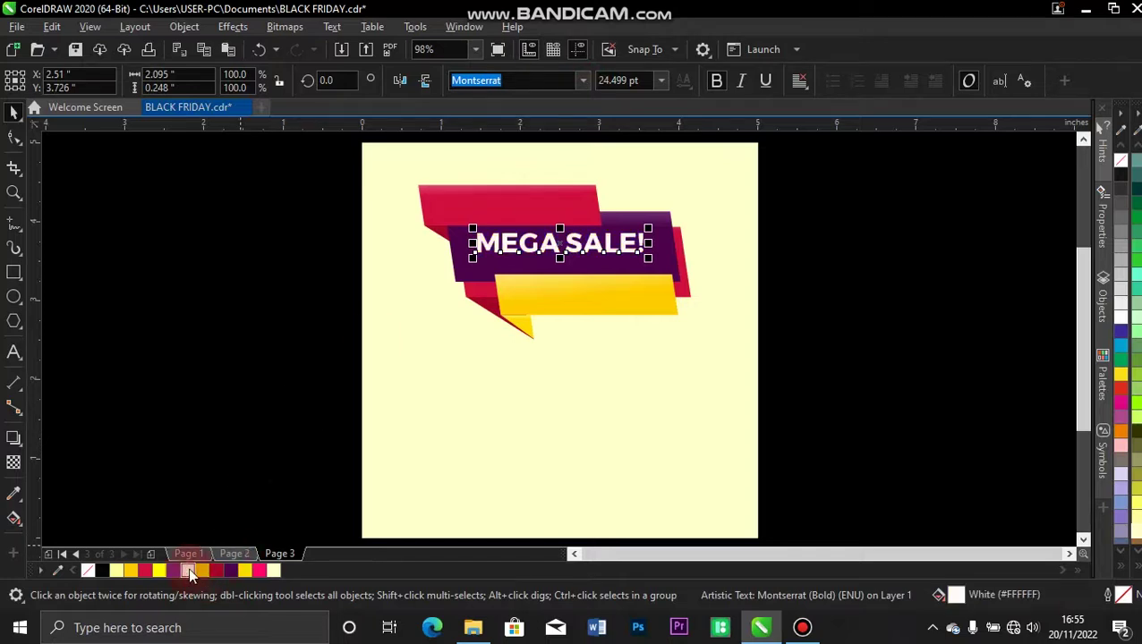
pyautogui.click(582, 80)
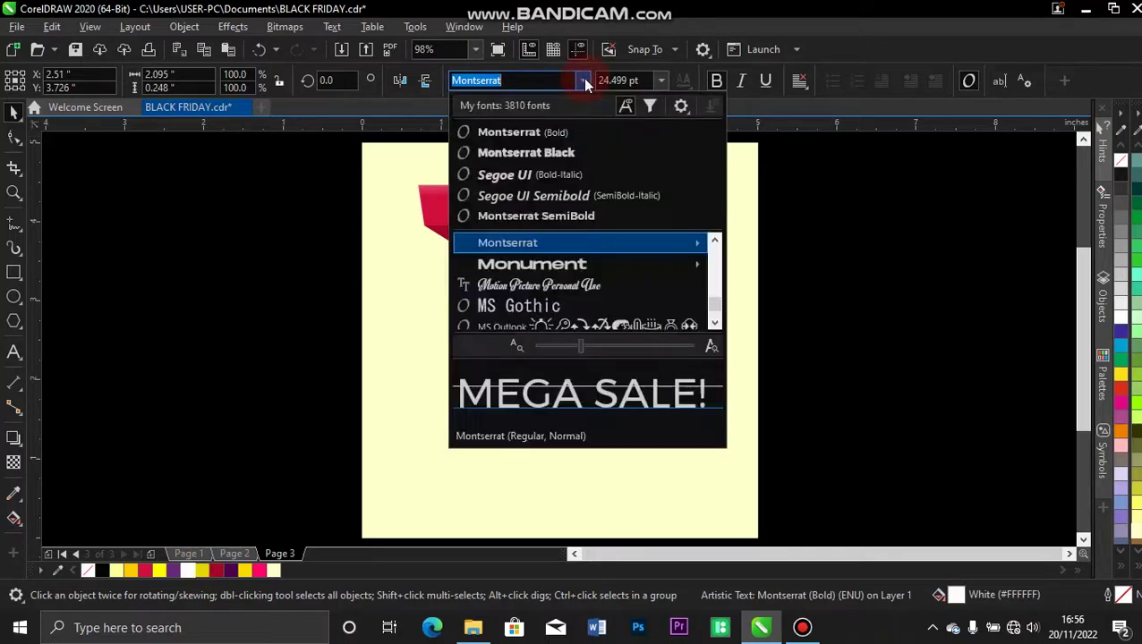
pyautogui.click(562, 152)
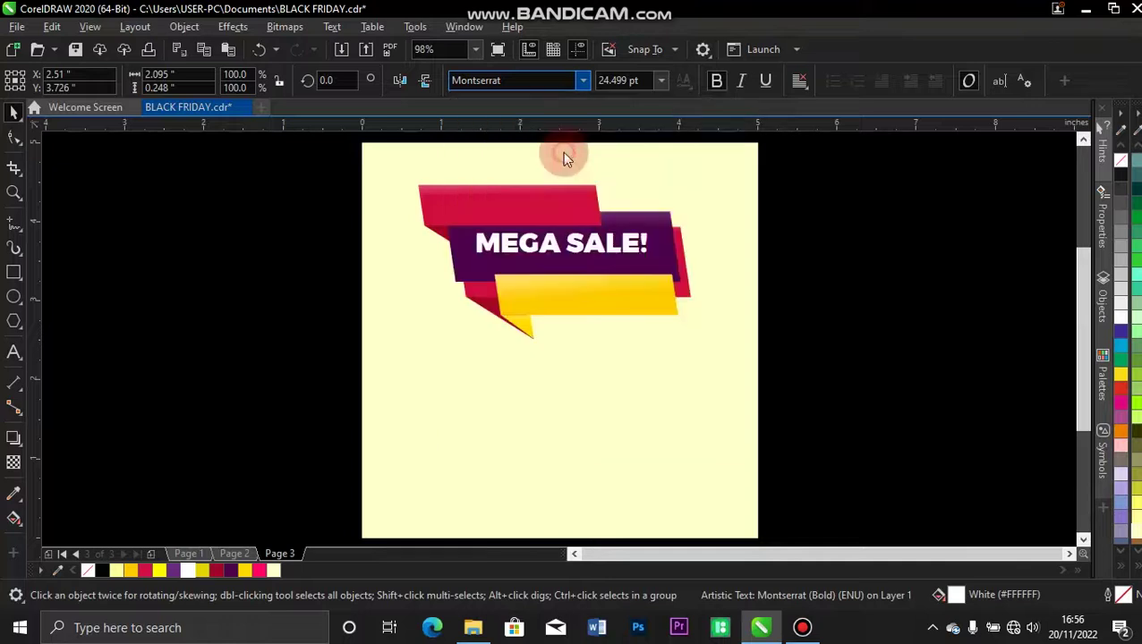
# Enlarge the MEGA SALE! text to about 30.3 pt and center it horizontally and vertically on the purple banner.
pyautogui.moveTo(654, 225)
pyautogui.mouseDown()
pyautogui.moveTo(673, 209)
pyautogui.moveTo(663, 223)
pyautogui.mouseUp()
pyautogui.press('z')
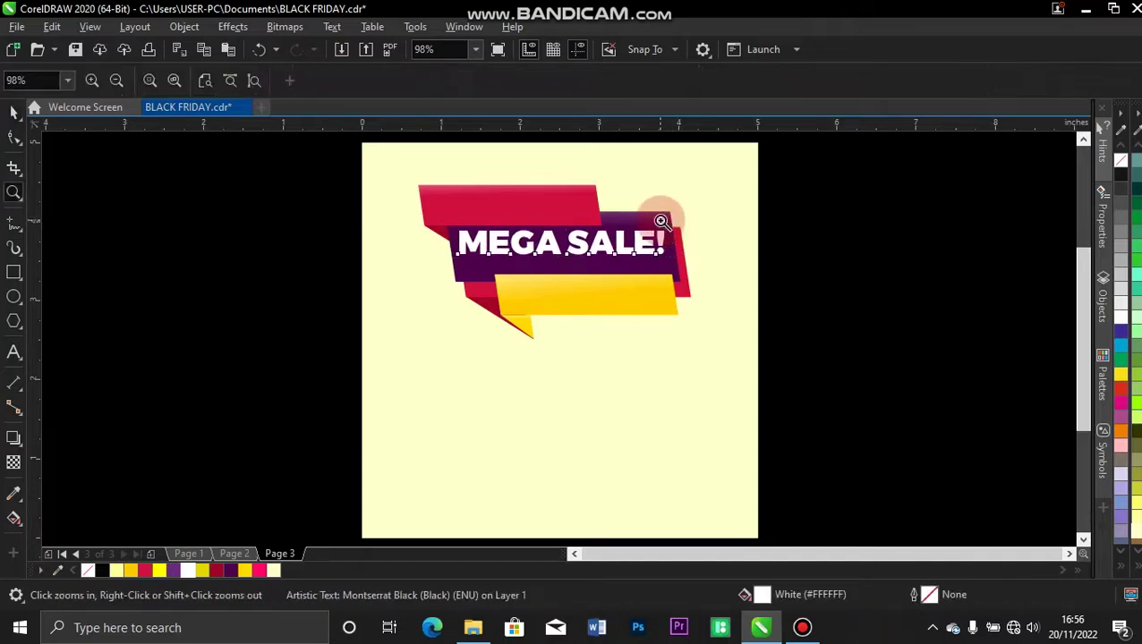
pyautogui.moveTo(367, 159); pyautogui.dragTo(733, 365)
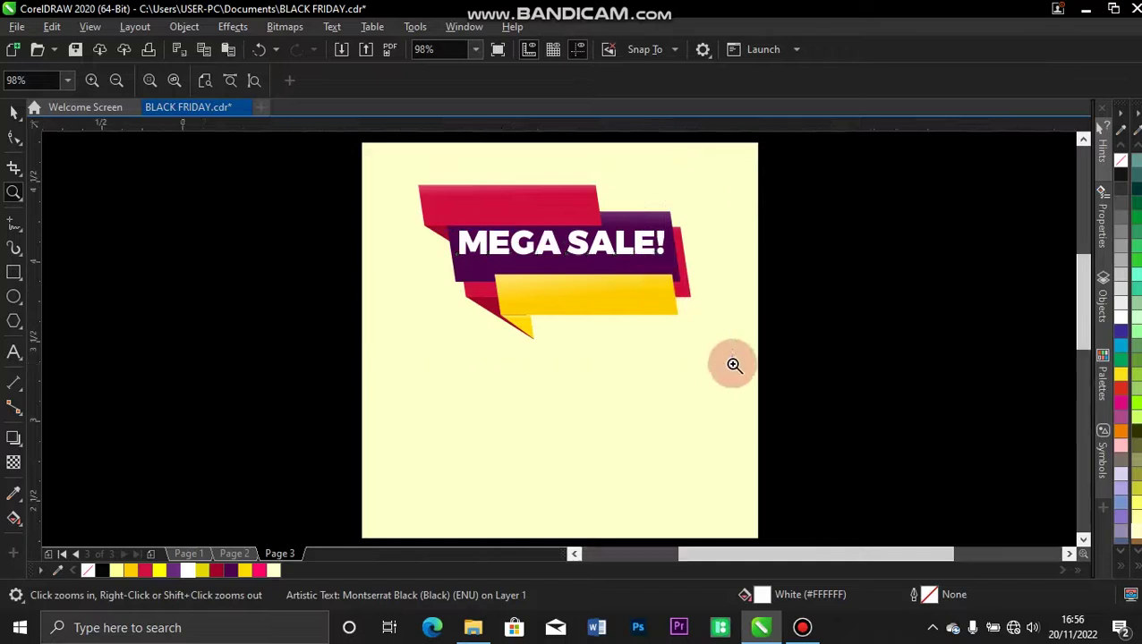
pyautogui.press('space')
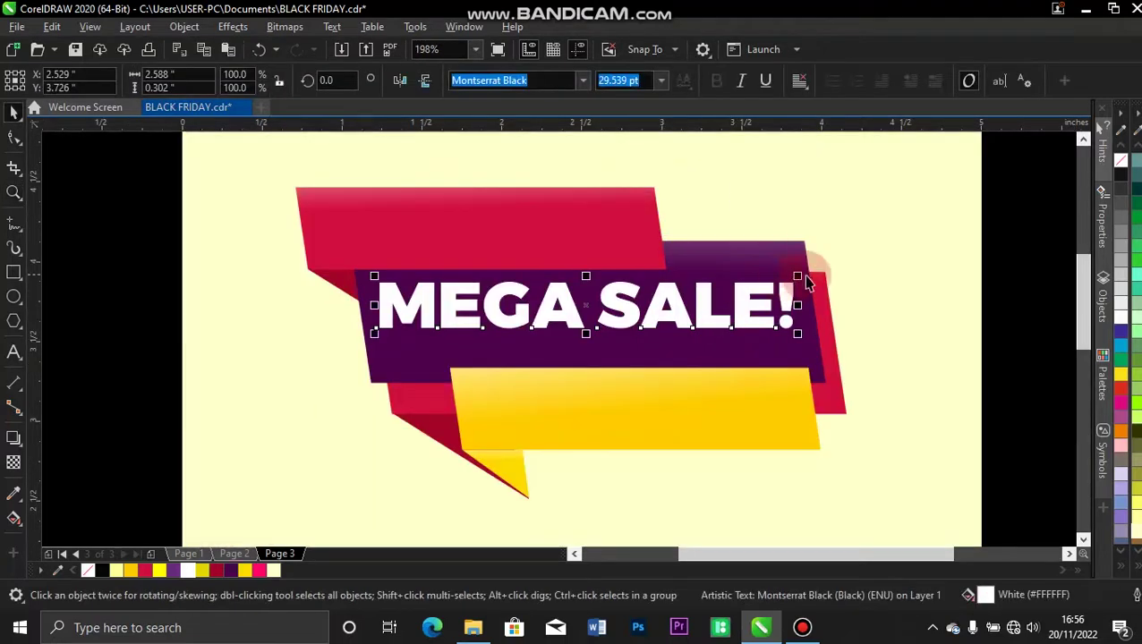
pyautogui.moveTo(801, 276); pyautogui.dragTo(808, 269)
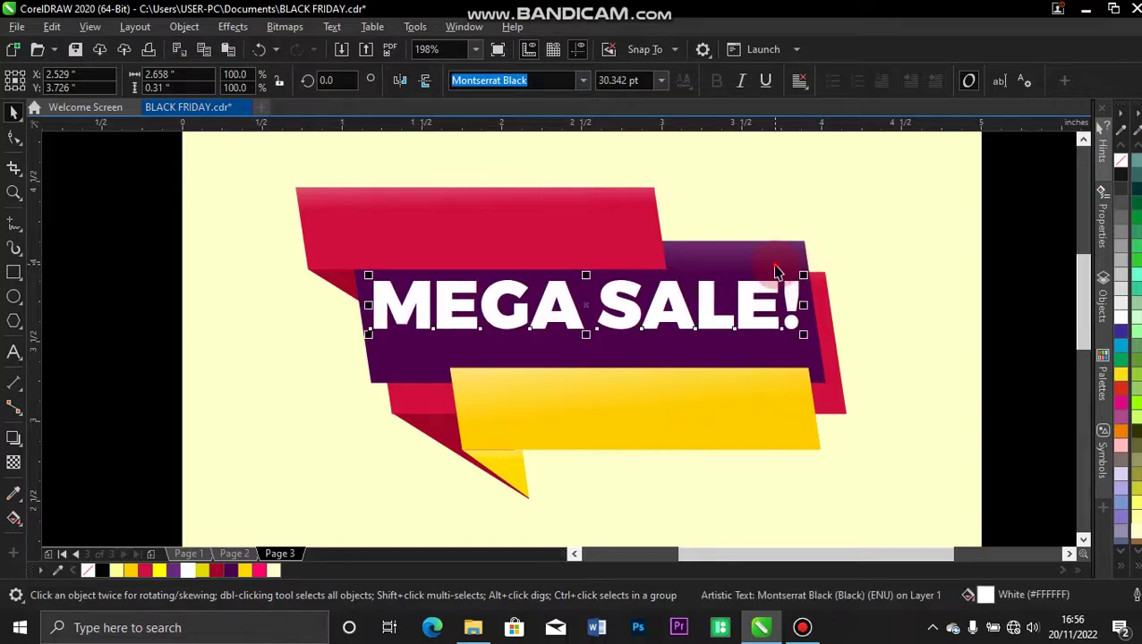
pyautogui.keyDown('shift'); pyautogui.click(776, 269); pyautogui.keyUp('shift')
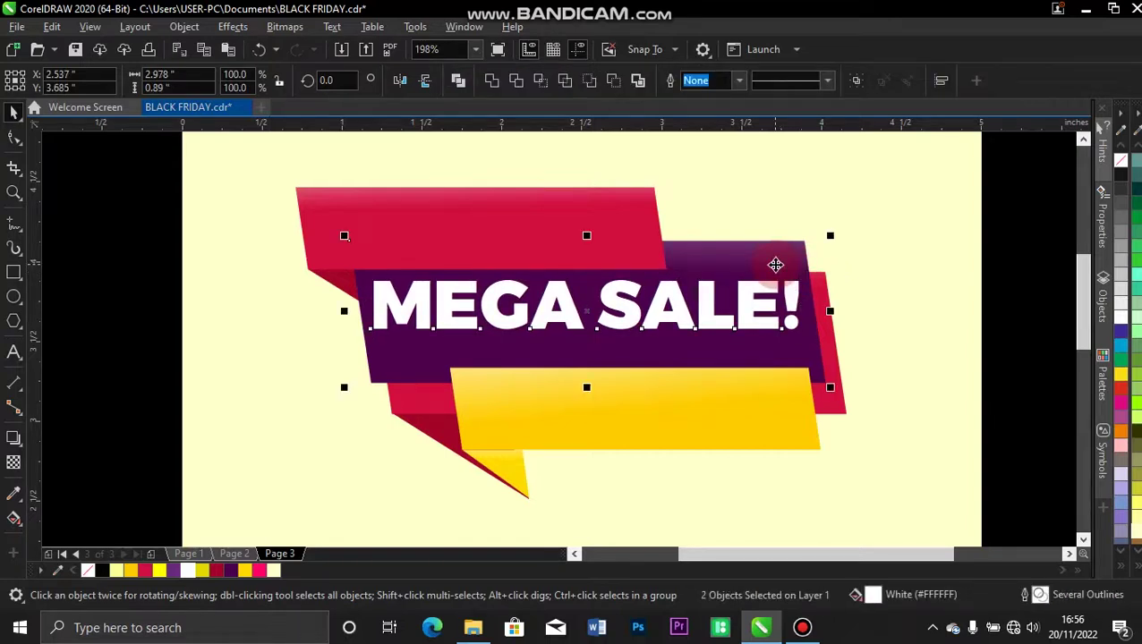
pyautogui.press('c')
pyautogui.press('e')
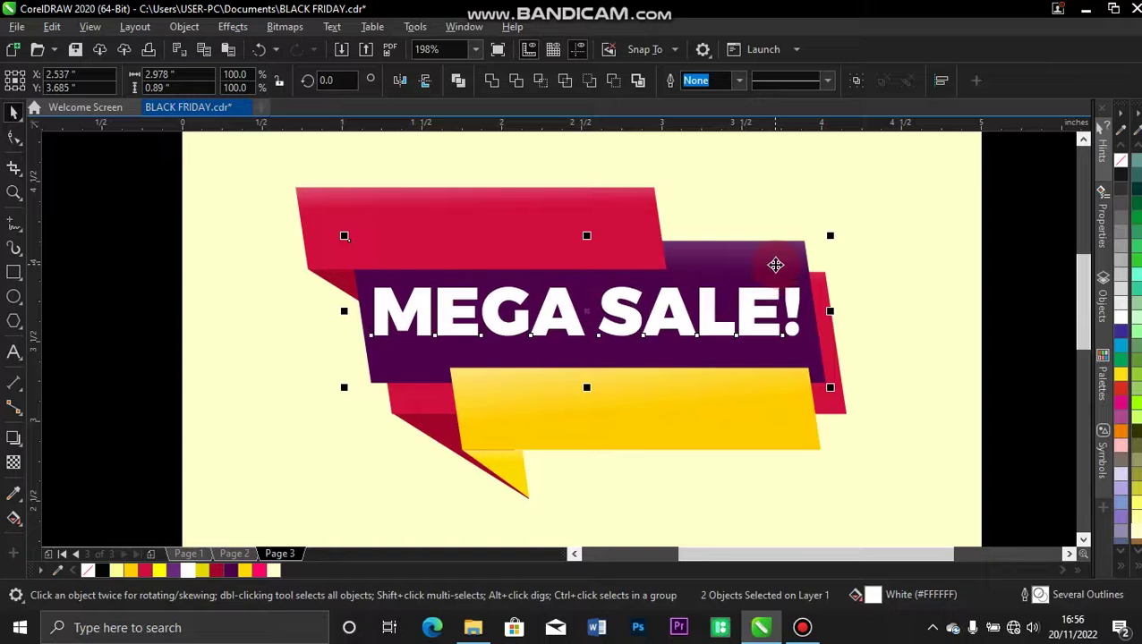
pyautogui.click(349, 324)
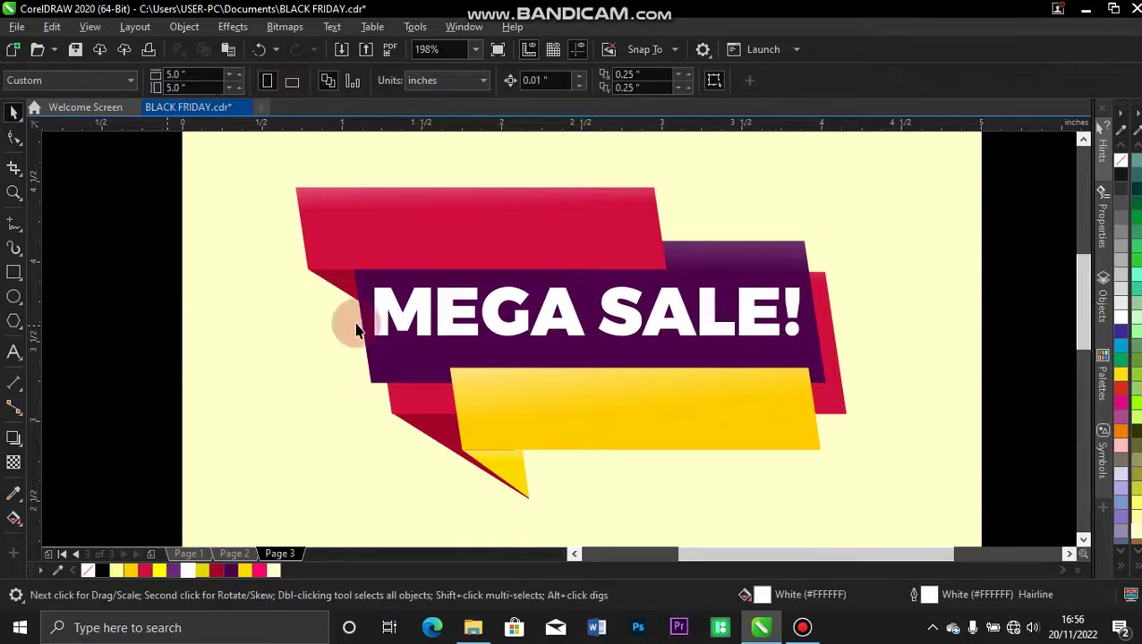
# Skew the MEGA SALE! text horizontally into a forward slant about 2.73 inches wide and recenter it on the purple banner.
pyautogui.click(428, 325)
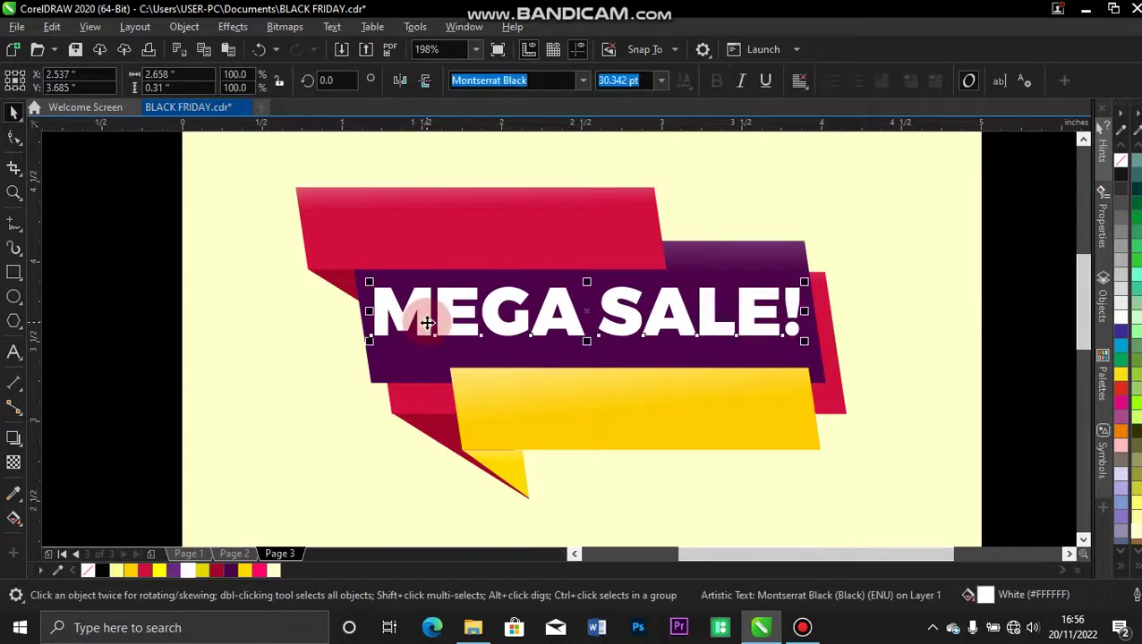
pyautogui.click(556, 319)
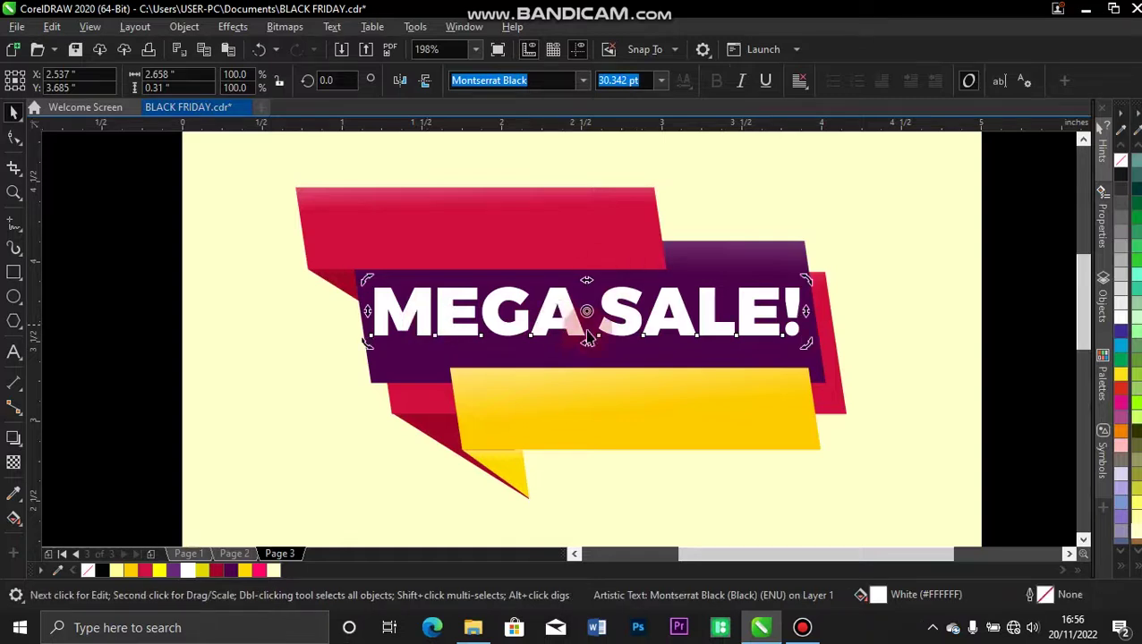
pyautogui.moveTo(585, 340); pyautogui.dragTo(582, 344)
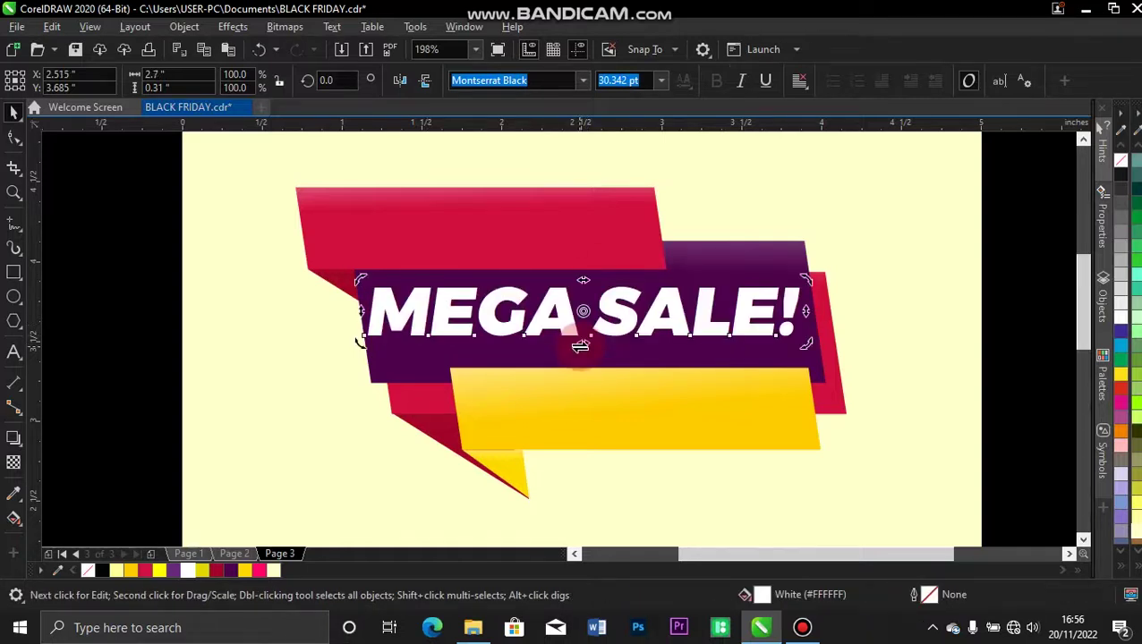
pyautogui.moveTo(584, 282); pyautogui.dragTo(587, 280)
pyautogui.keyDown('shift'); pyautogui.click(693, 254); pyautogui.keyUp('shift')
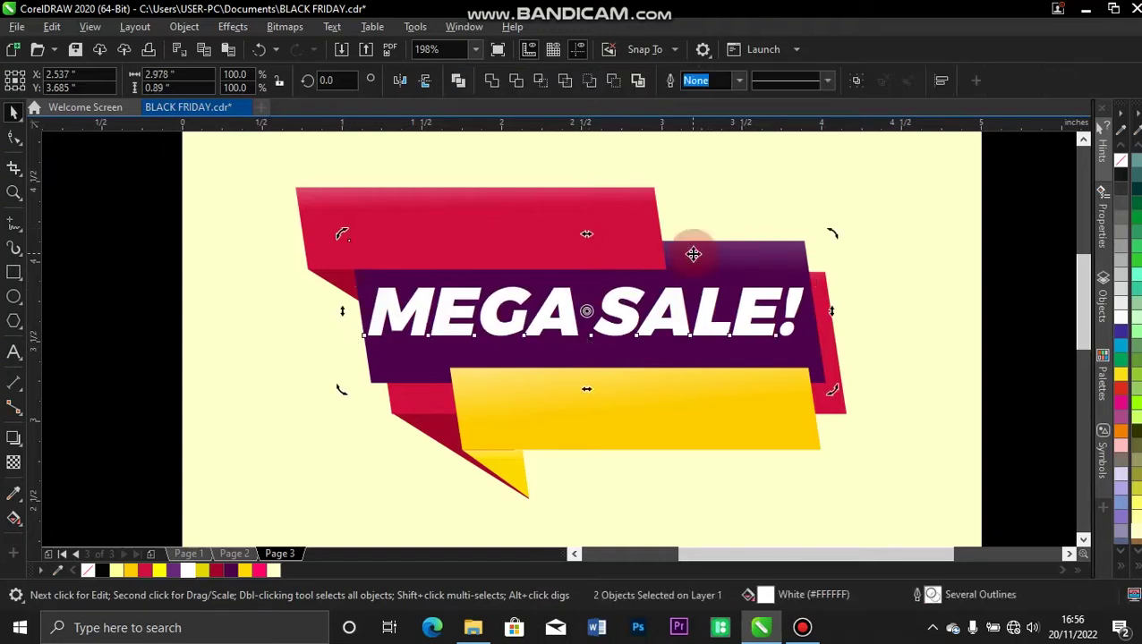
pyautogui.click(240, 305)
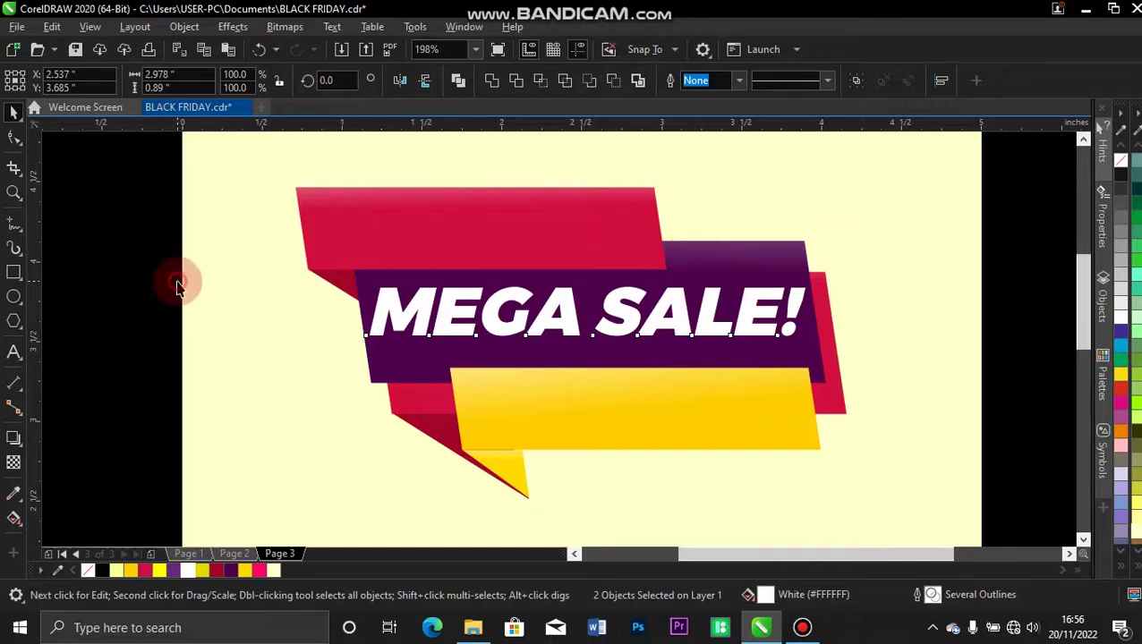
pyautogui.click(433, 310)
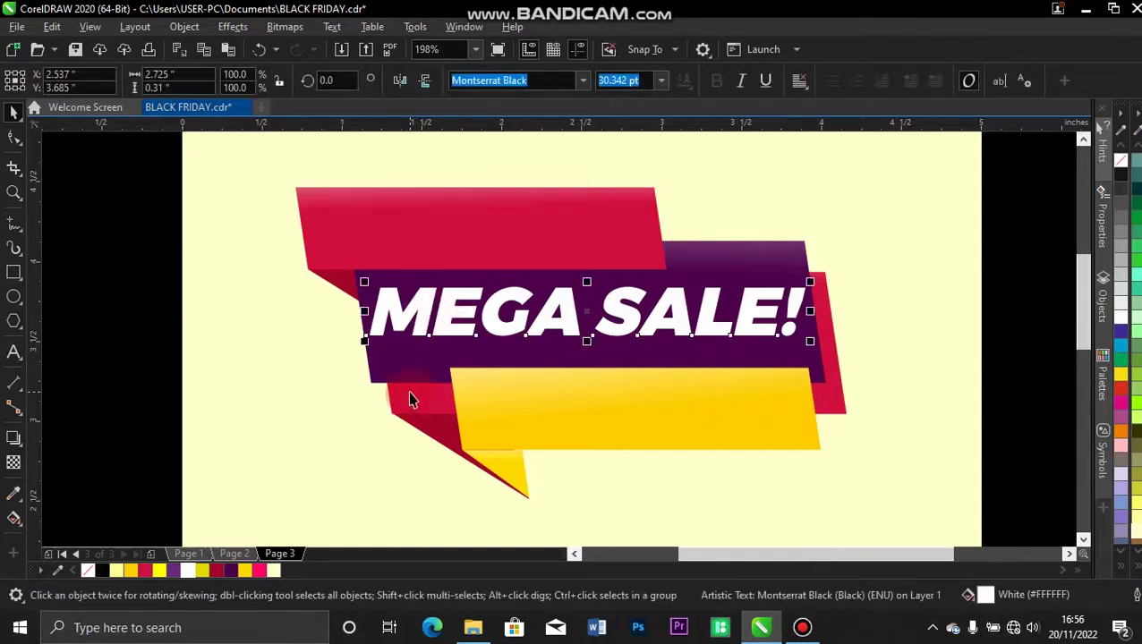
pyautogui.keyDown('shift'); pyautogui.click(408, 391); pyautogui.keyUp('shift')
pyautogui.click(171, 357)
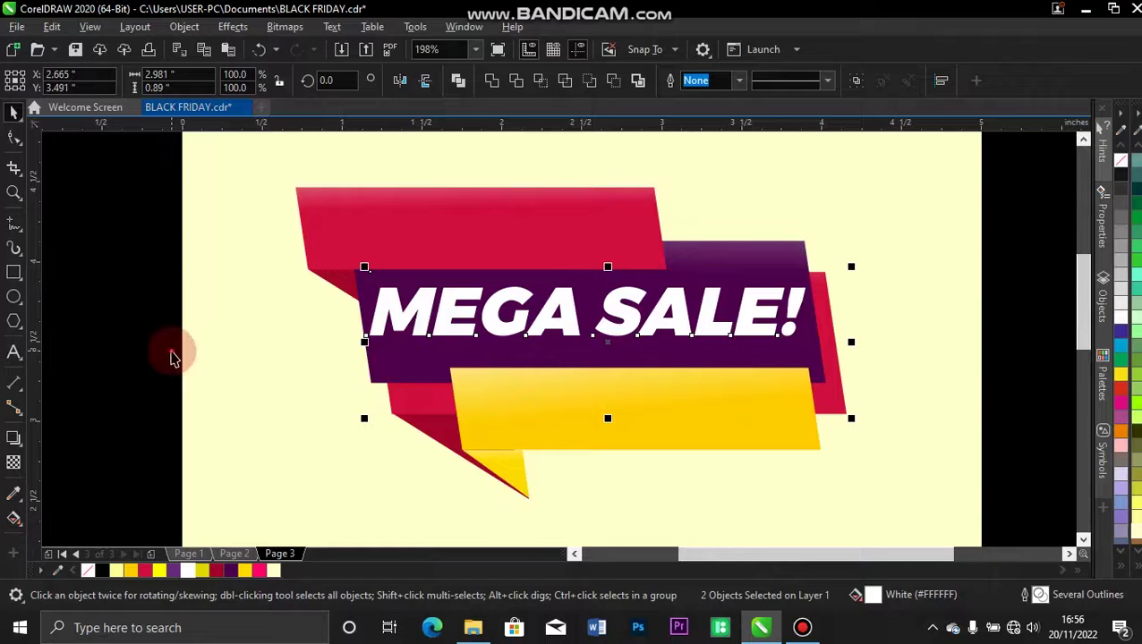
pyautogui.click(425, 314)
pyautogui.keyDown('shift'); pyautogui.click(399, 369); pyautogui.keyUp('shift')
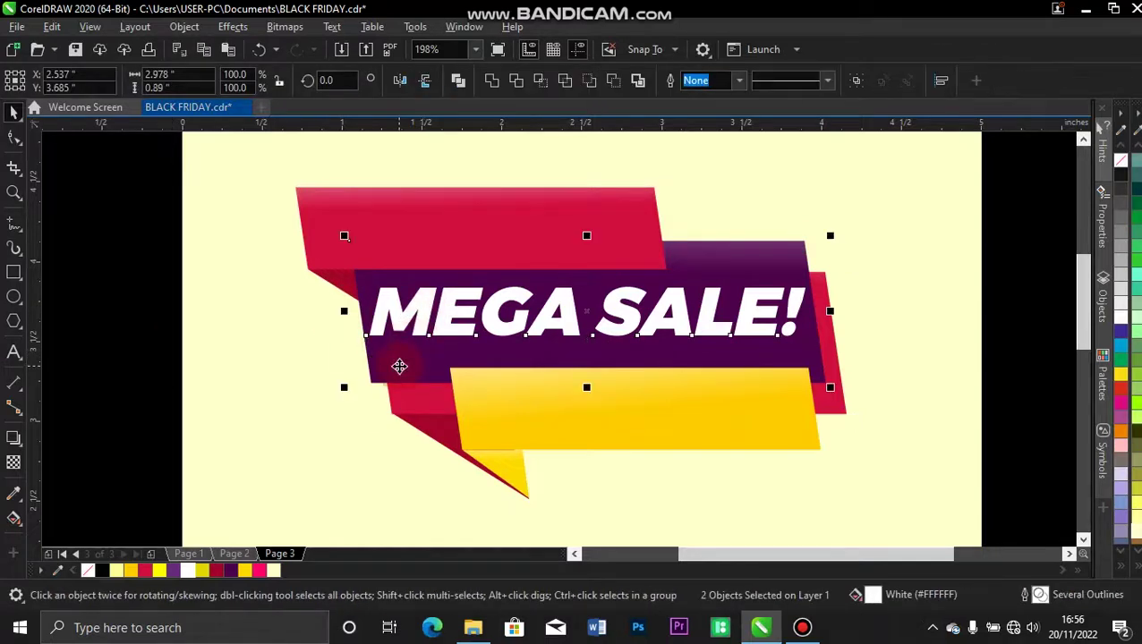
pyautogui.click(168, 324)
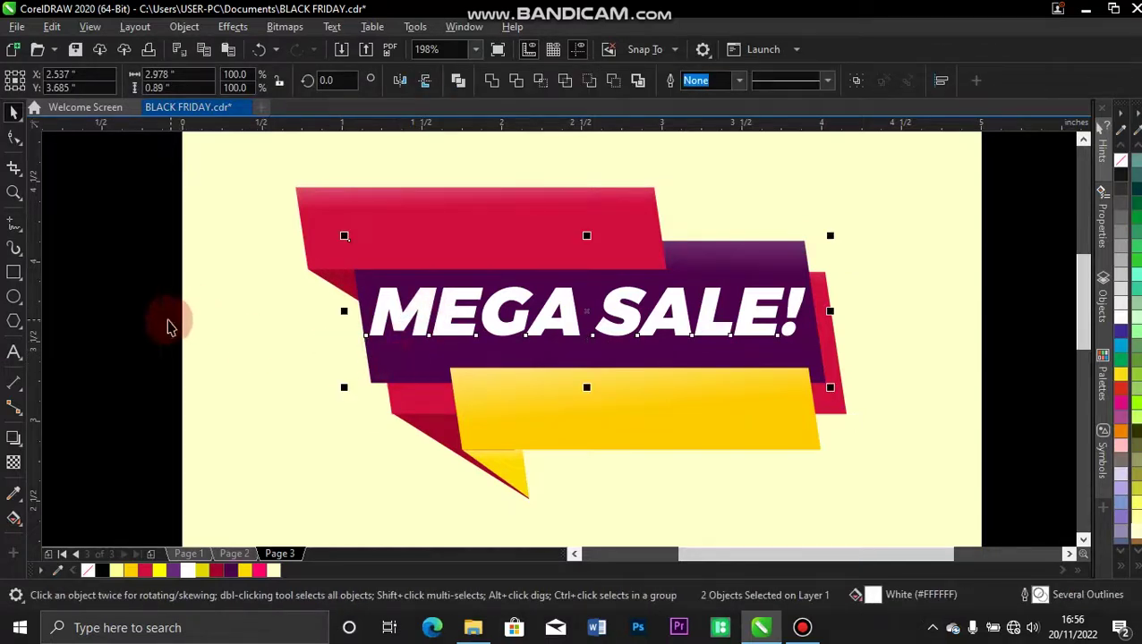
# Duplicate the MEGA SALE! text onto the upper crimson banner and shrink the copy to about 22.7 pt to fit.
pyautogui.moveTo(443, 313); pyautogui.dragTo(392, 226)
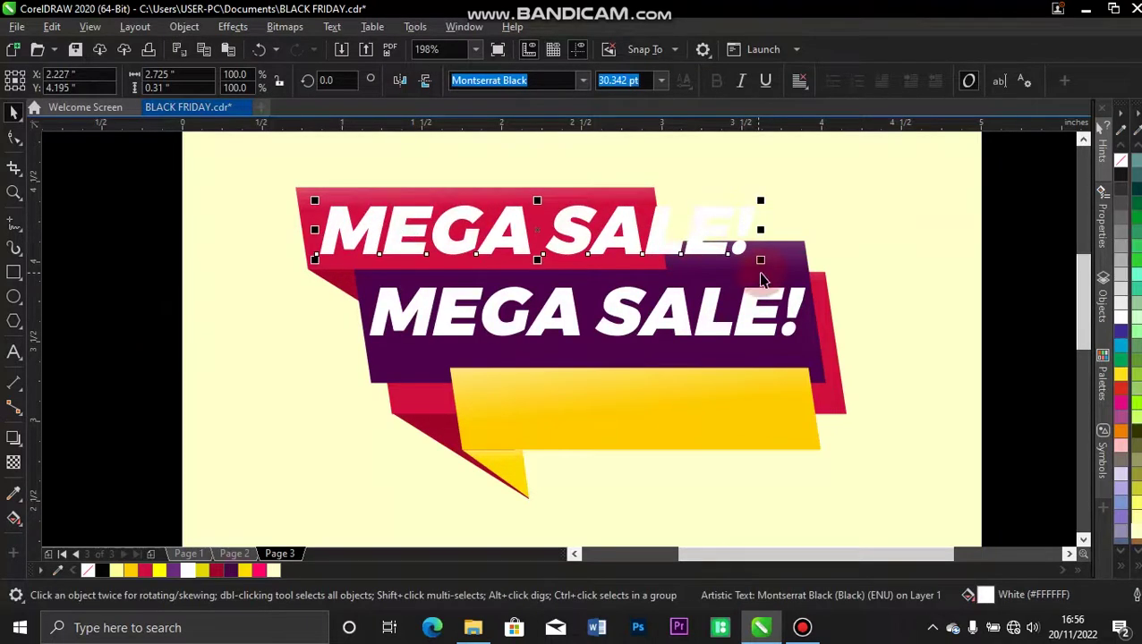
pyautogui.moveTo(760, 262); pyautogui.dragTo(652, 264)
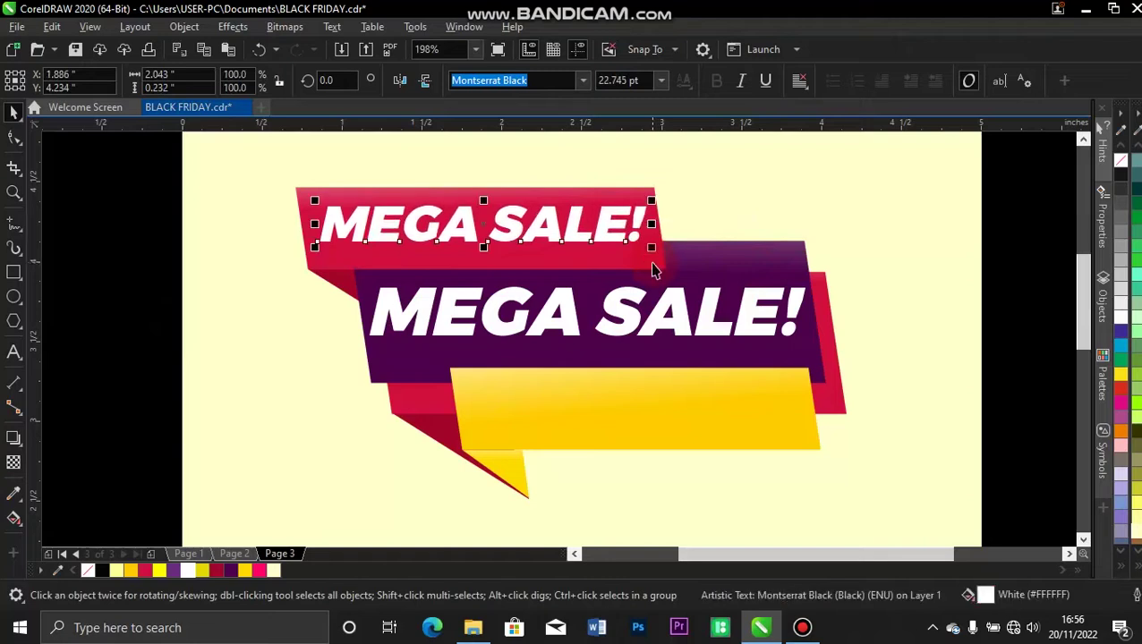
# Replace the wording of the MEGA SALE! copy on the upper crimson banner with SUPER OFFER.
pyautogui.moveTo(547, 225); pyautogui.dragTo(547, 225)
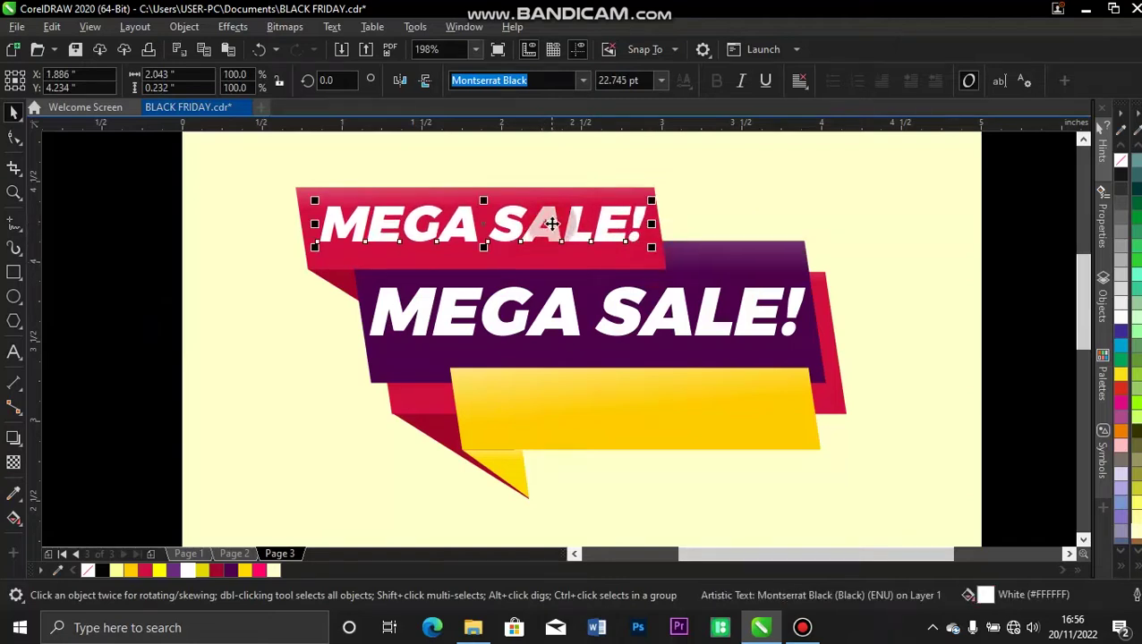
pyautogui.doubleClick(551, 225)
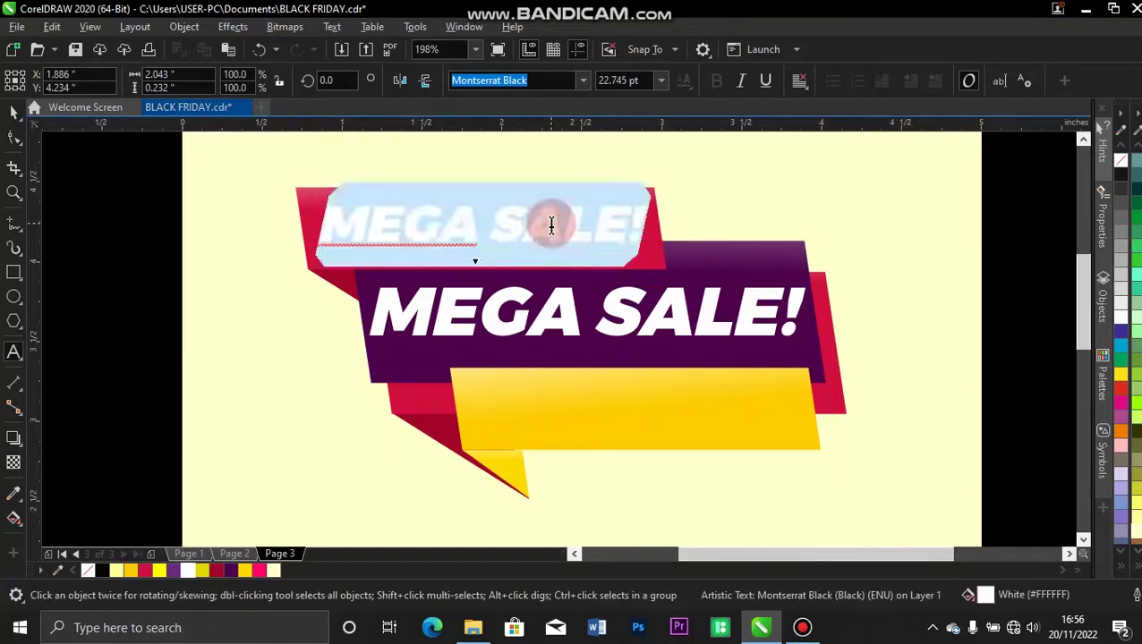
pyautogui.write('SU')
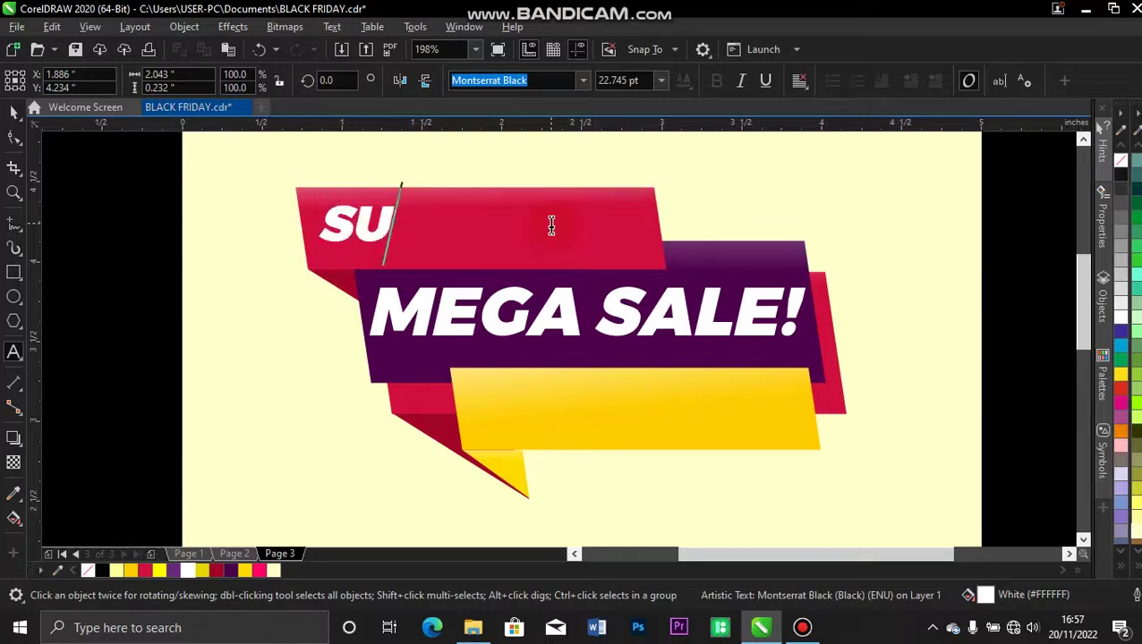
pyautogui.write('PER')
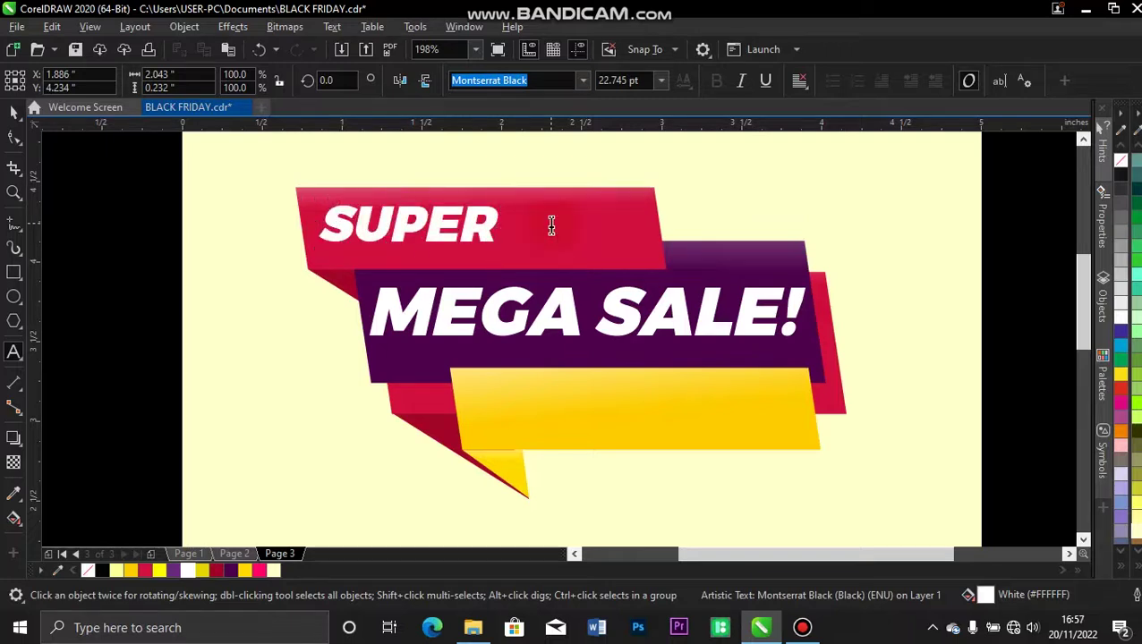
pyautogui.write(' OFFER')
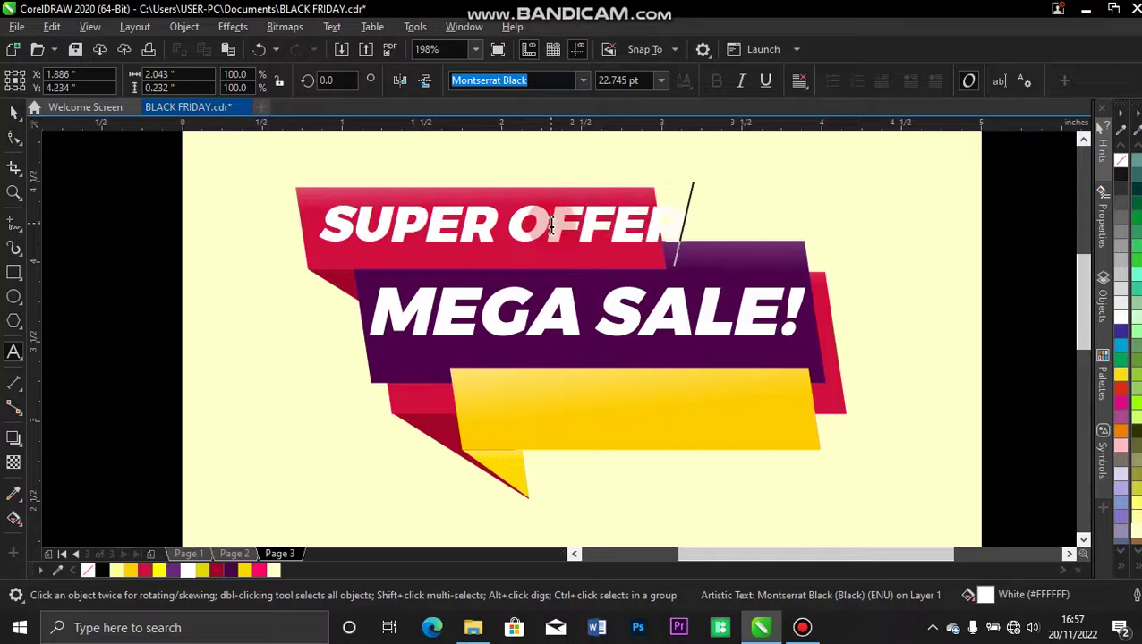
# Shrink the SUPER OFFER text to about 20.4 pt and center it horizontally and vertically on the crimson banner.
pyautogui.click(15, 118)
pyautogui.moveTo(688, 200); pyautogui.dragTo(656, 196)
pyautogui.keyDown('shift'); pyautogui.click(615, 264); pyautogui.keyUp('shift')
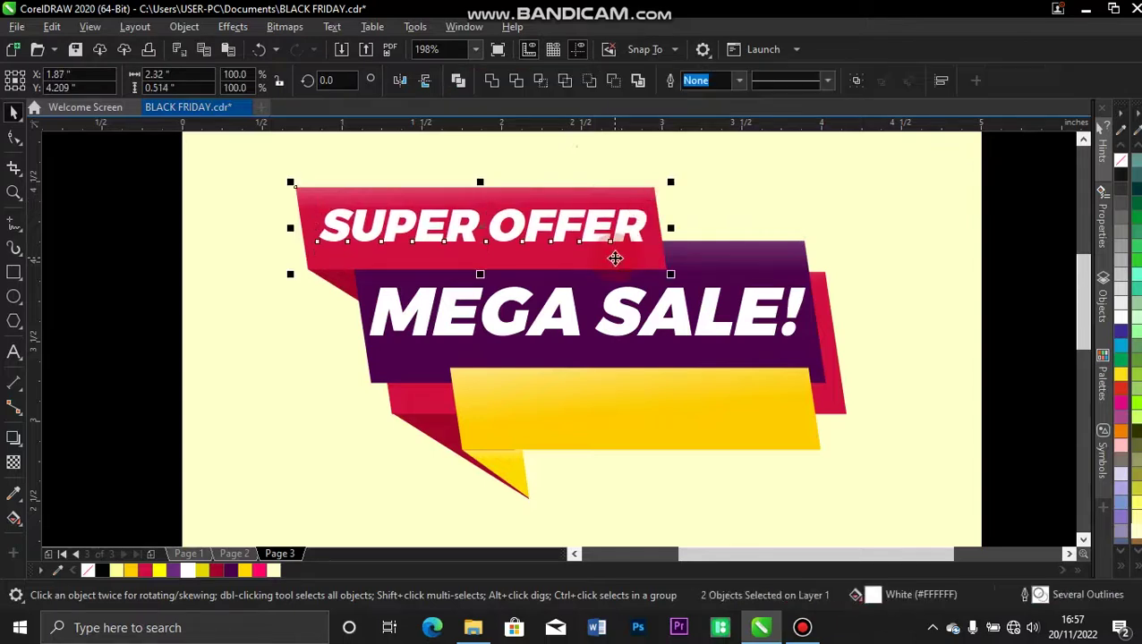
pyautogui.click(124, 307)
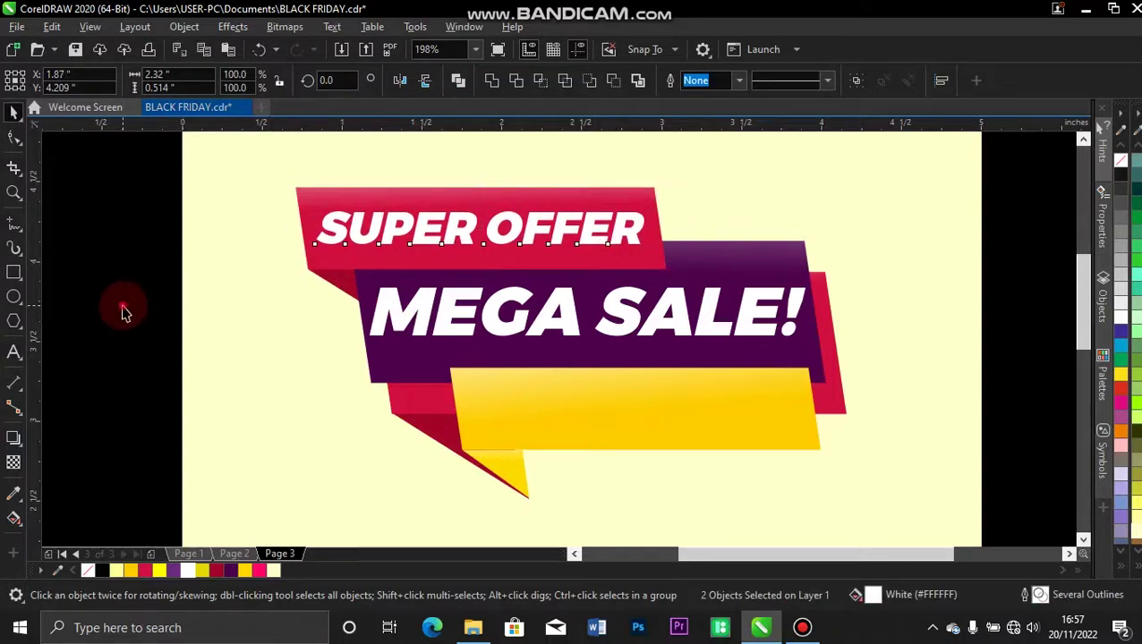
# Duplicate the SUPER OFFER text onto the yellow banner and recolor the copy dark purple (#4E004C).
pyautogui.moveTo(459, 245); pyautogui.dragTo(623, 421)
pyautogui.rightClick(623, 420)
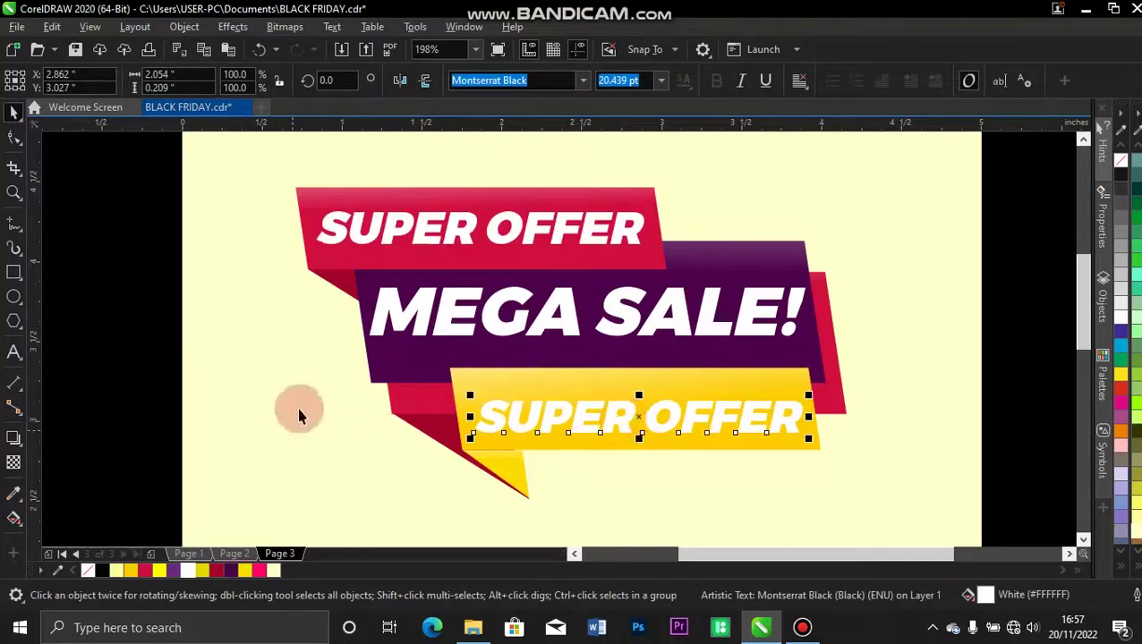
pyautogui.click(230, 570)
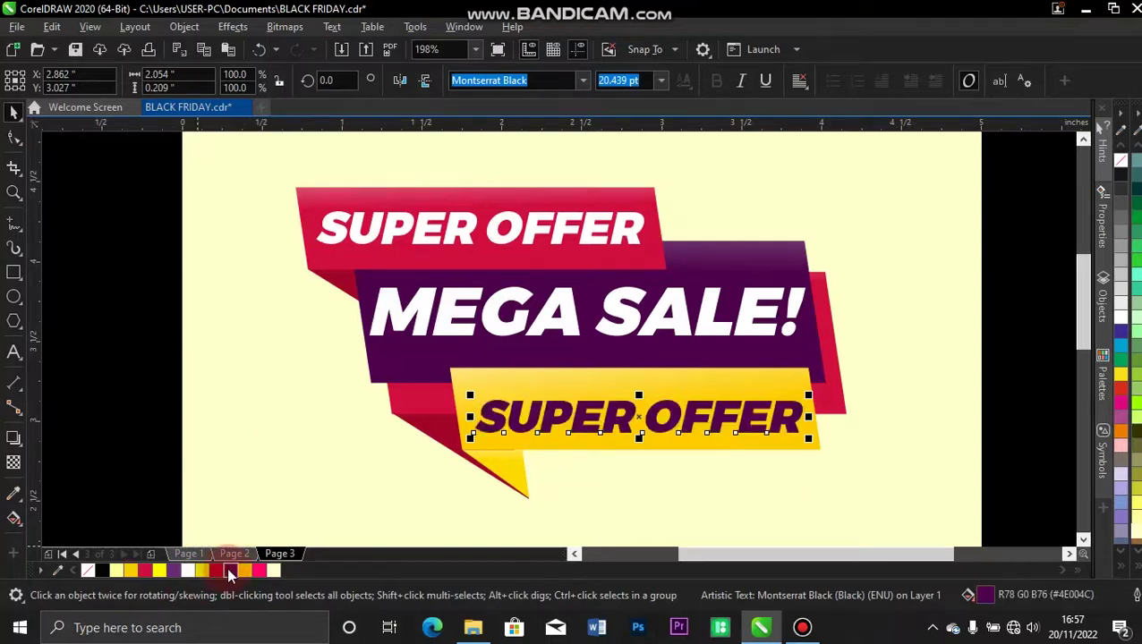
# Replace the wording of the purple text copy on the yellow banner with ONLY THIS WEEK.
pyautogui.doubleClick(599, 406)
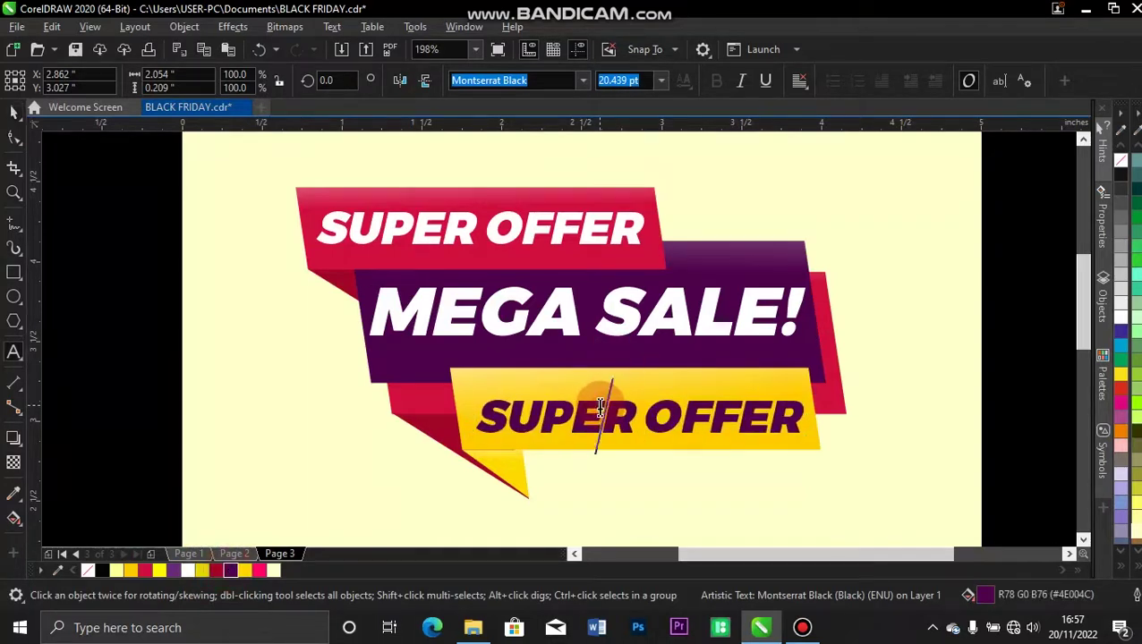
pyautogui.tripleClick(600, 405)
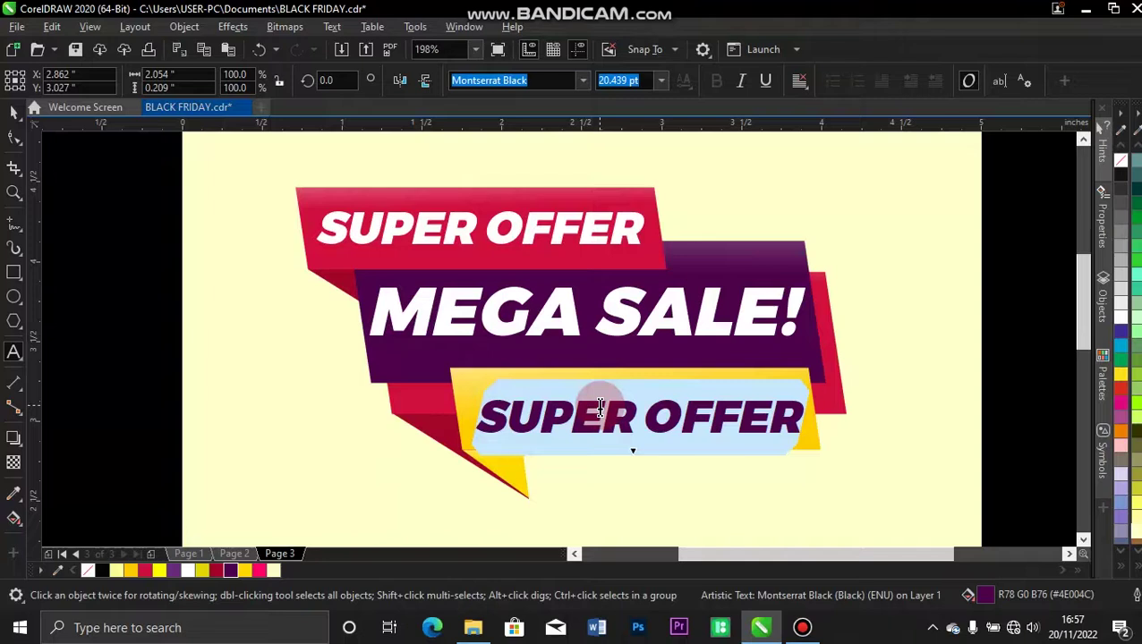
pyautogui.write('ONLU')
pyautogui.press('BackSpace')
pyautogui.write('Y THIS')
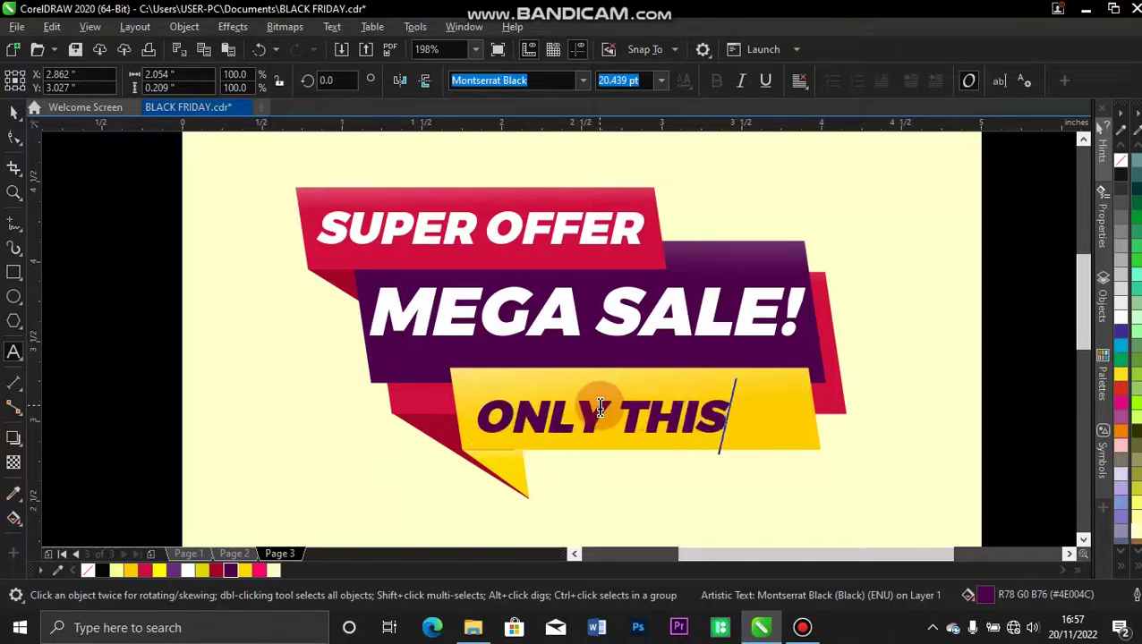
pyautogui.write(' WEE')
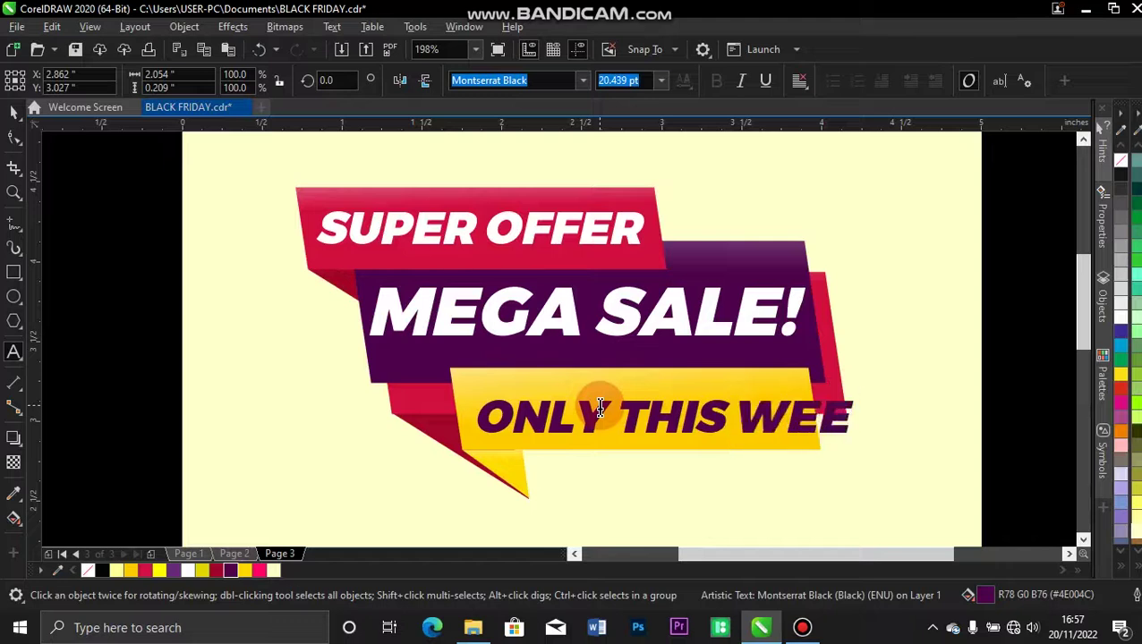
pyautogui.write('K')
pyautogui.click(14, 112)
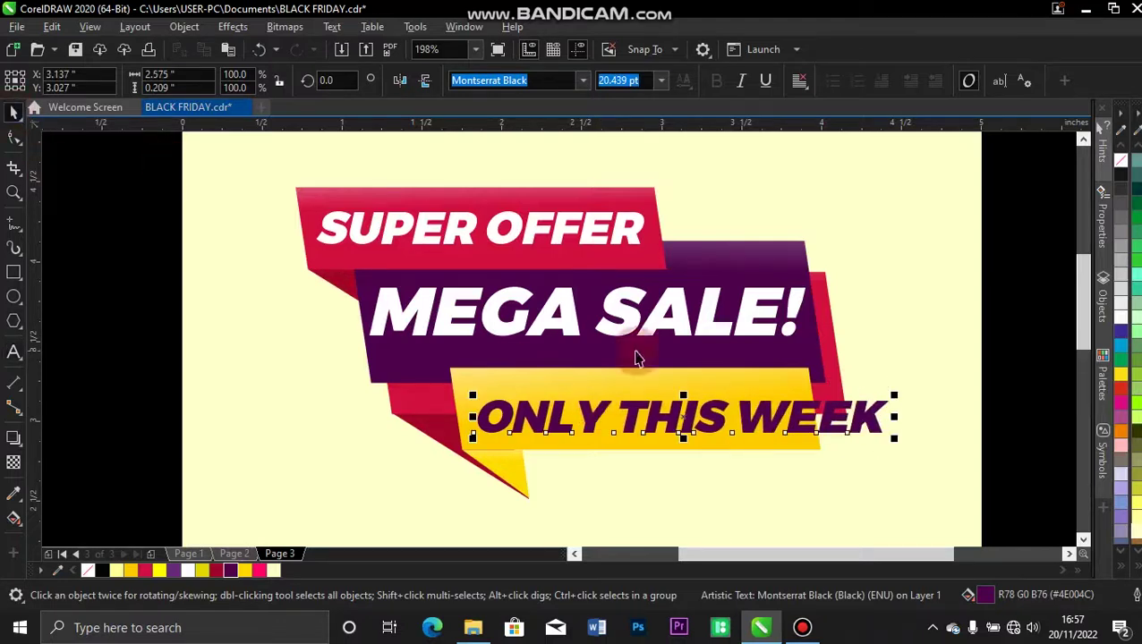
# Shrink the ONLY THIS WEEK text to about 16.3 pt and center it horizontally and vertically on the yellow banner.
pyautogui.moveTo(894, 438); pyautogui.dragTo(810, 436)
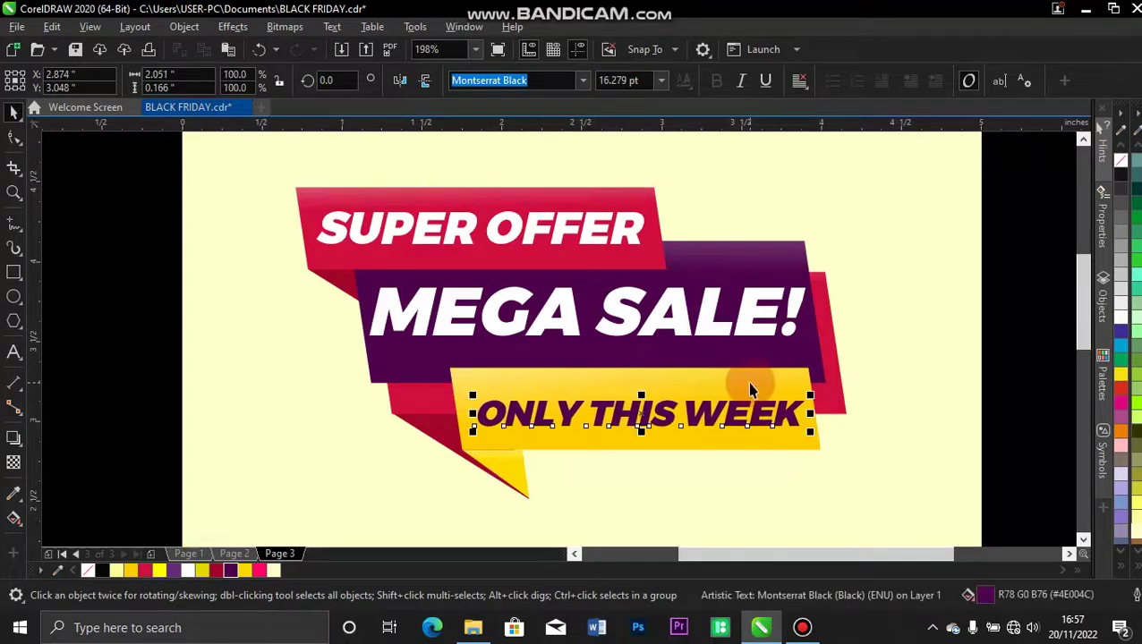
pyautogui.keyDown('shift'); pyautogui.click(752, 383); pyautogui.keyUp('shift')
pyautogui.press('c')
pyautogui.press('e')
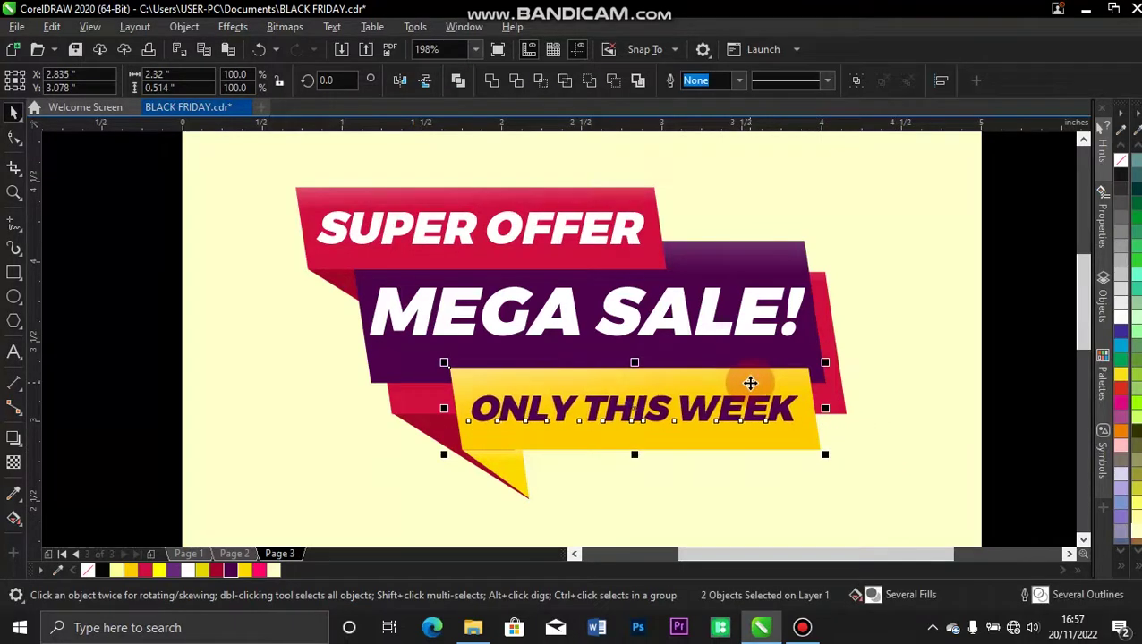
pyautogui.click(163, 377)
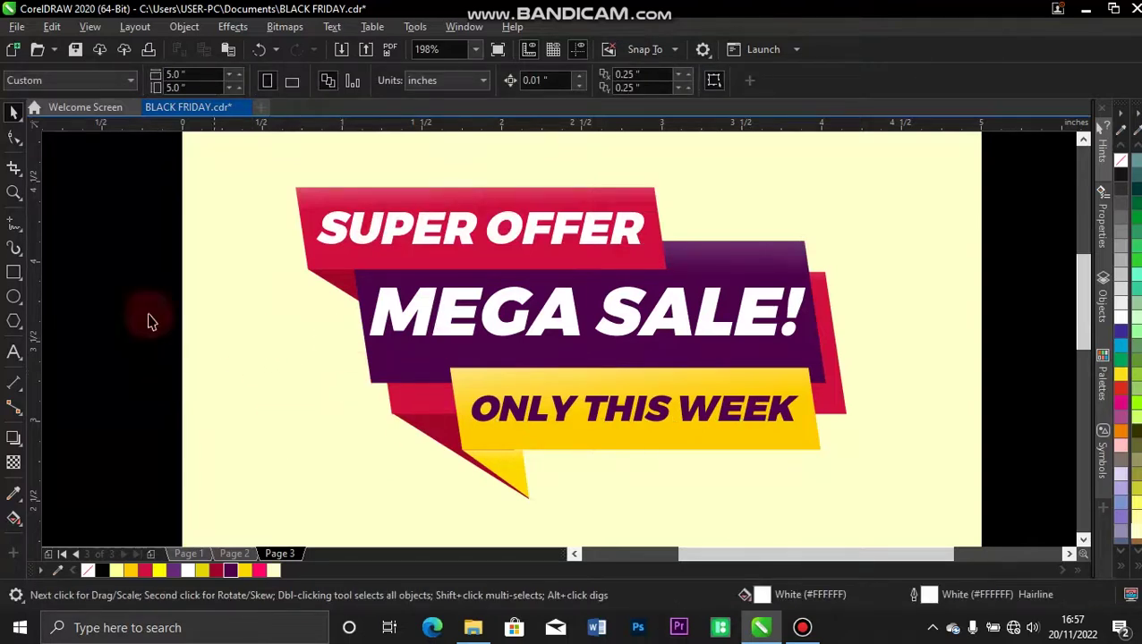
# Fit the whole page in view and activate the Freehand tool for drawing on it.
pyautogui.hotkey('shift', 'F4')
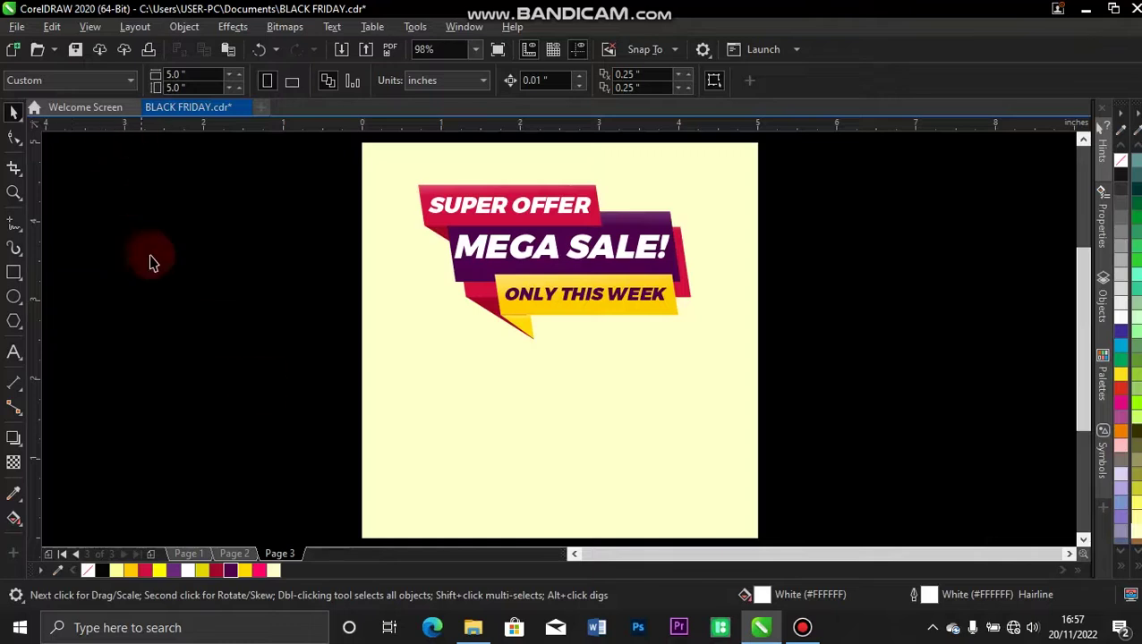
pyautogui.click(14, 226)
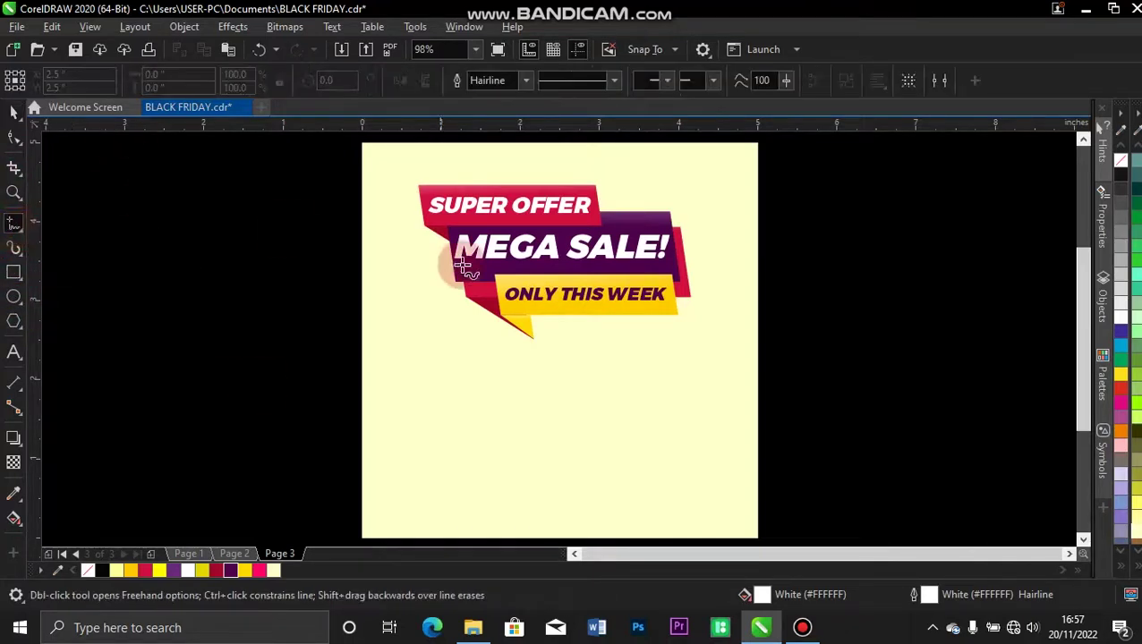
# Draw a horizontal line about 2.165 in long below the banner, with a dark purple #4E004C outline in a dotted style.
pyautogui.click(563, 364)
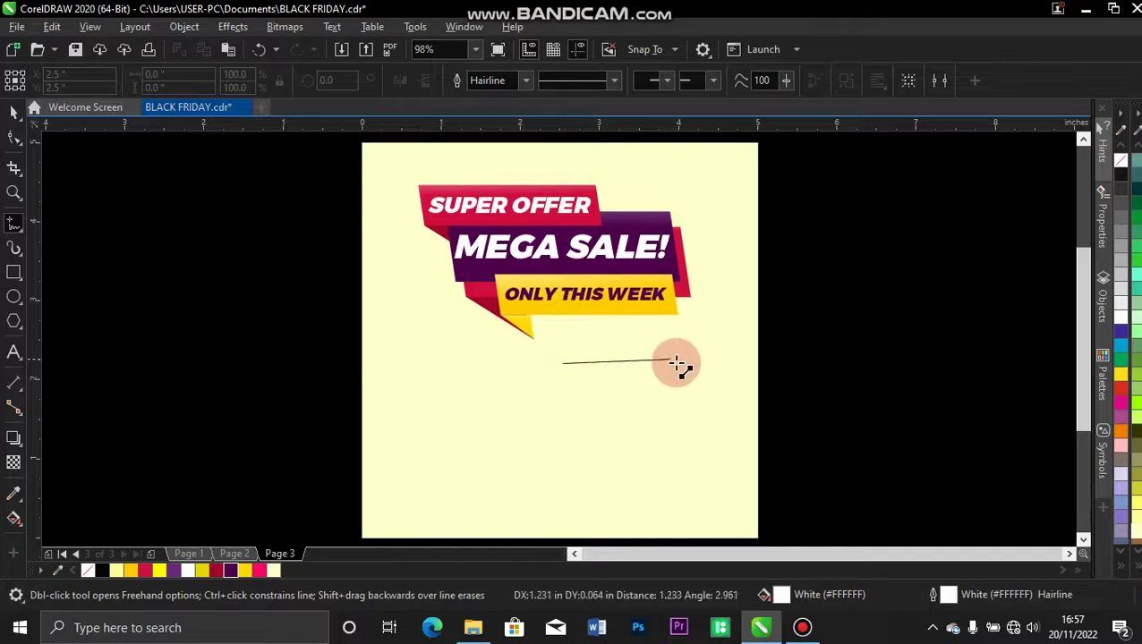
pyautogui.click(733, 364)
pyautogui.press('space')
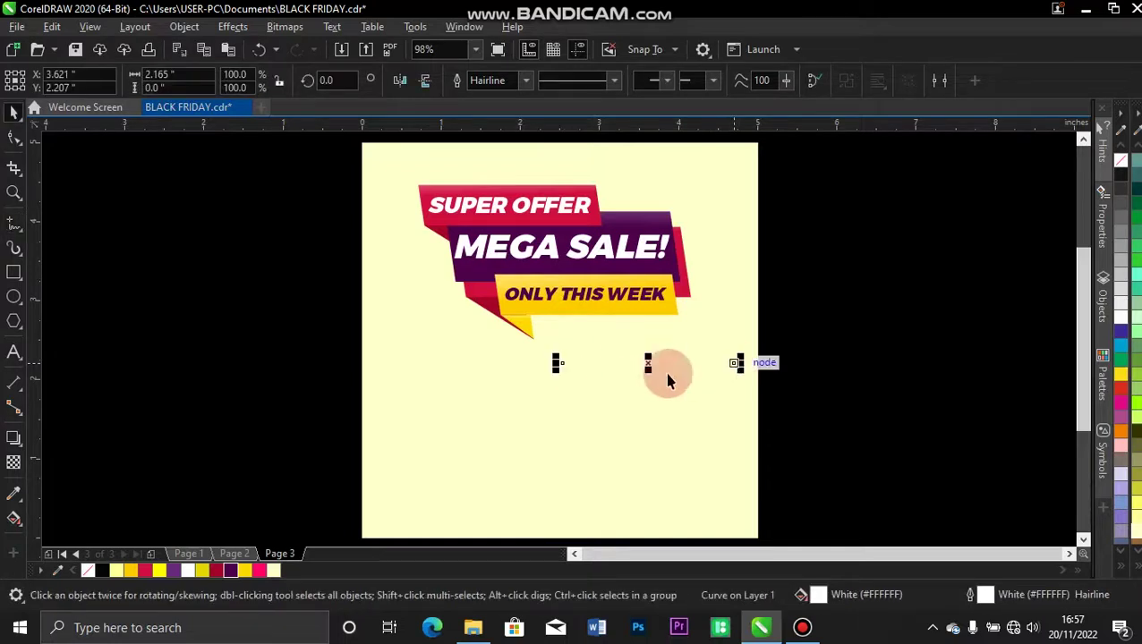
pyautogui.rightClick(232, 574)
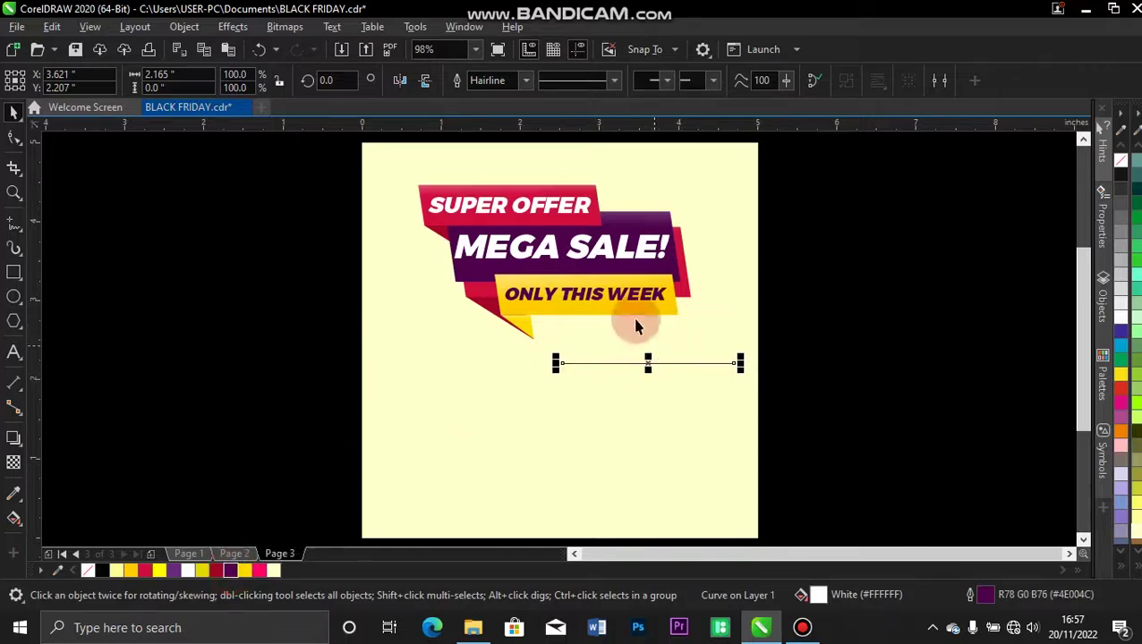
pyautogui.click(613, 82)
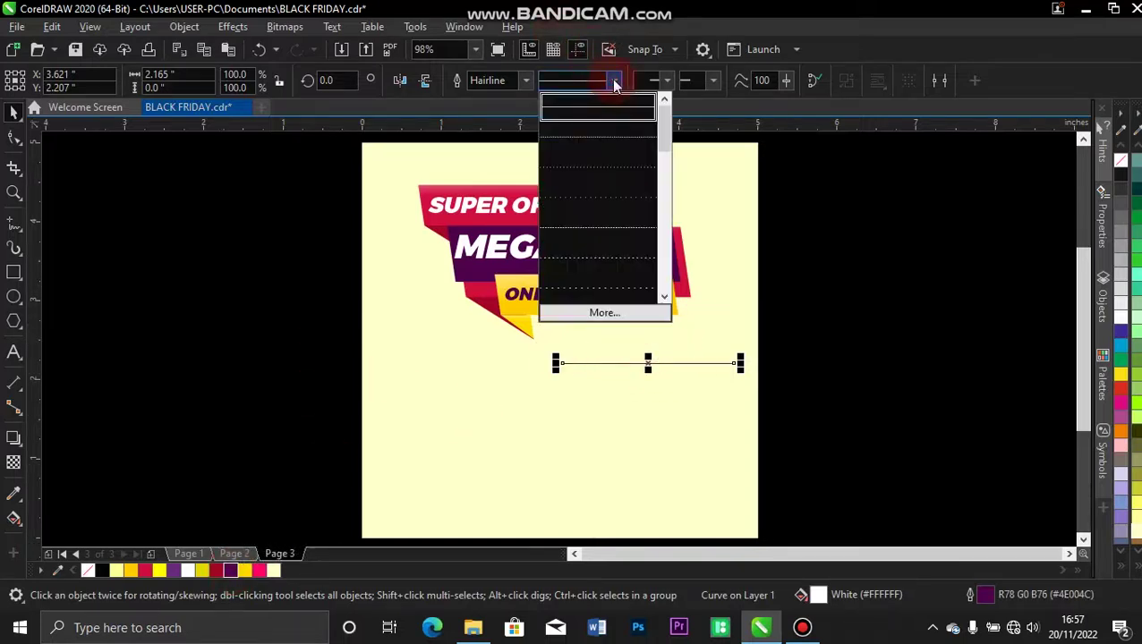
pyautogui.click(611, 288)
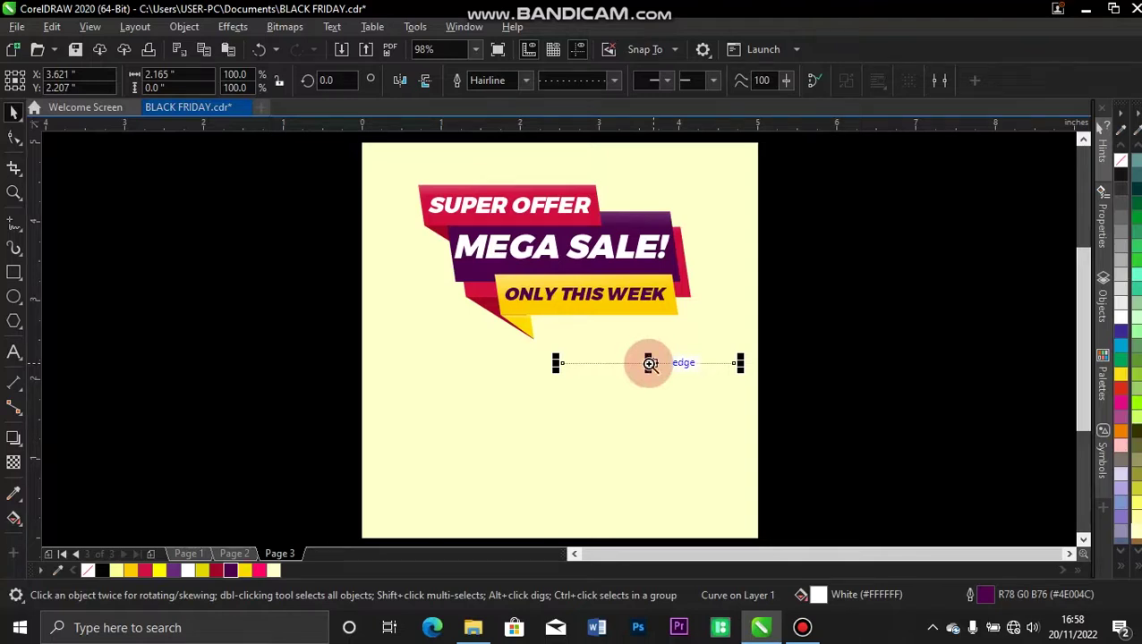
# Copy the dotted line slightly below itself and repeat the duplication to build a stack of eight evenly spaced lines.
pyautogui.press('z')
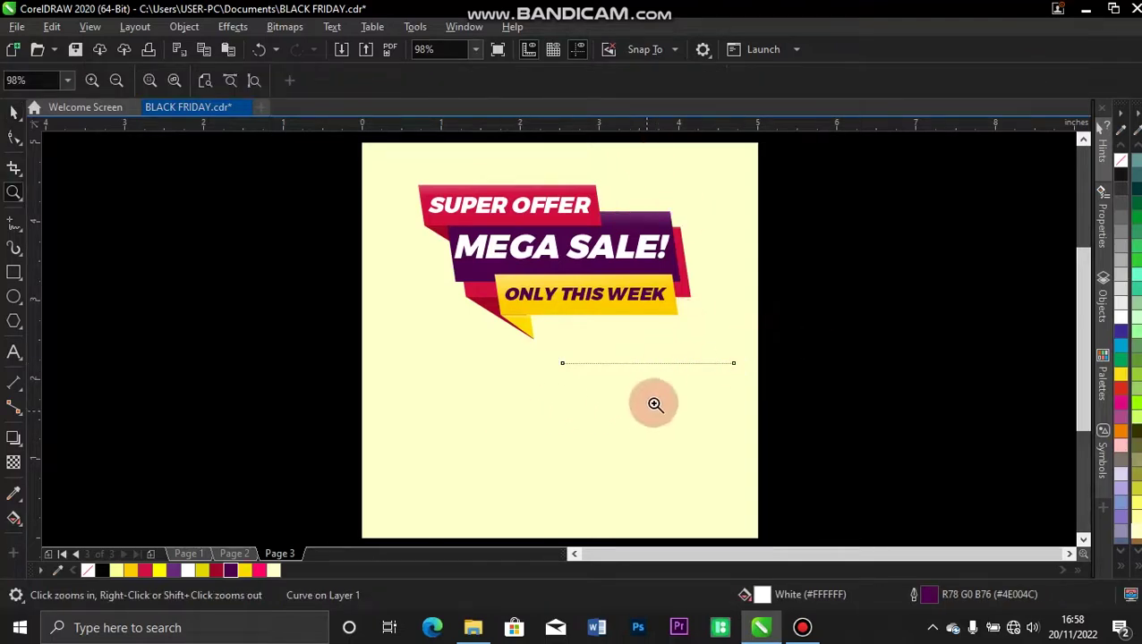
pyautogui.moveTo(838, 247); pyautogui.dragTo(365, 464)
pyautogui.press('space')
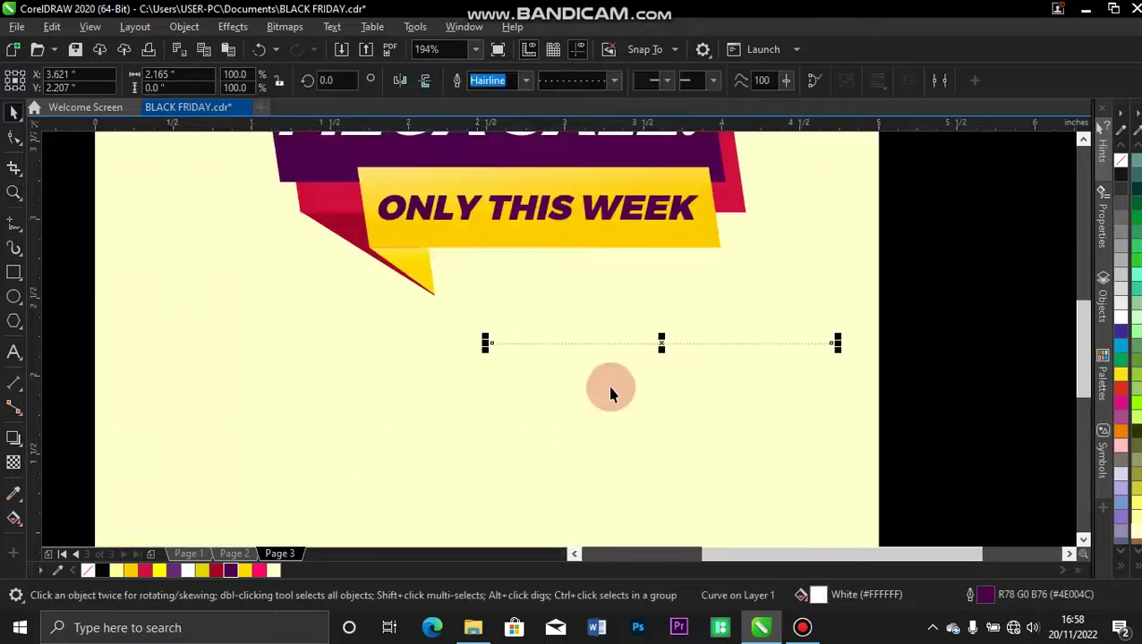
pyautogui.moveTo(661, 342); pyautogui.dragTo(663, 352)
pyautogui.hotkey('ctrl', 'r')
pyautogui.hotkey('ctrl', 'r')
pyautogui.hotkey('ctrl', 'r')
pyautogui.hotkey('ctrl', 'r')
pyautogui.hotkey('ctrl', 'r')
pyautogui.hotkey('ctrl', 'r')
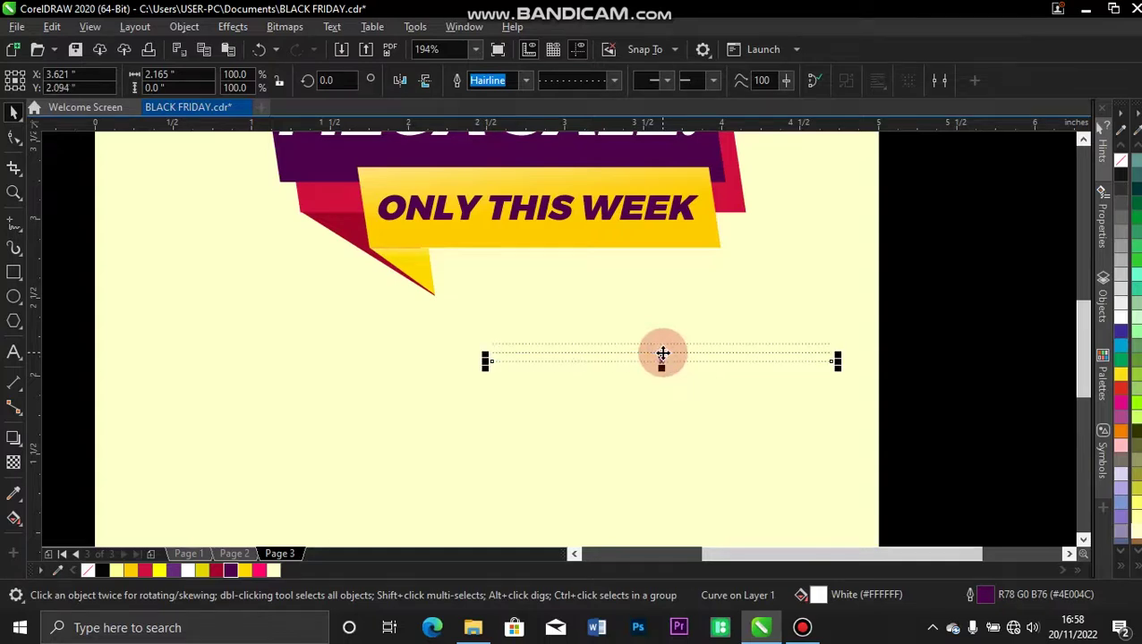
# Group the eight dotted lines and place them behind the banner so they extend above the SUPER OFFER ribbon.
pyautogui.moveTo(907, 328); pyautogui.dragTo(771, 436)
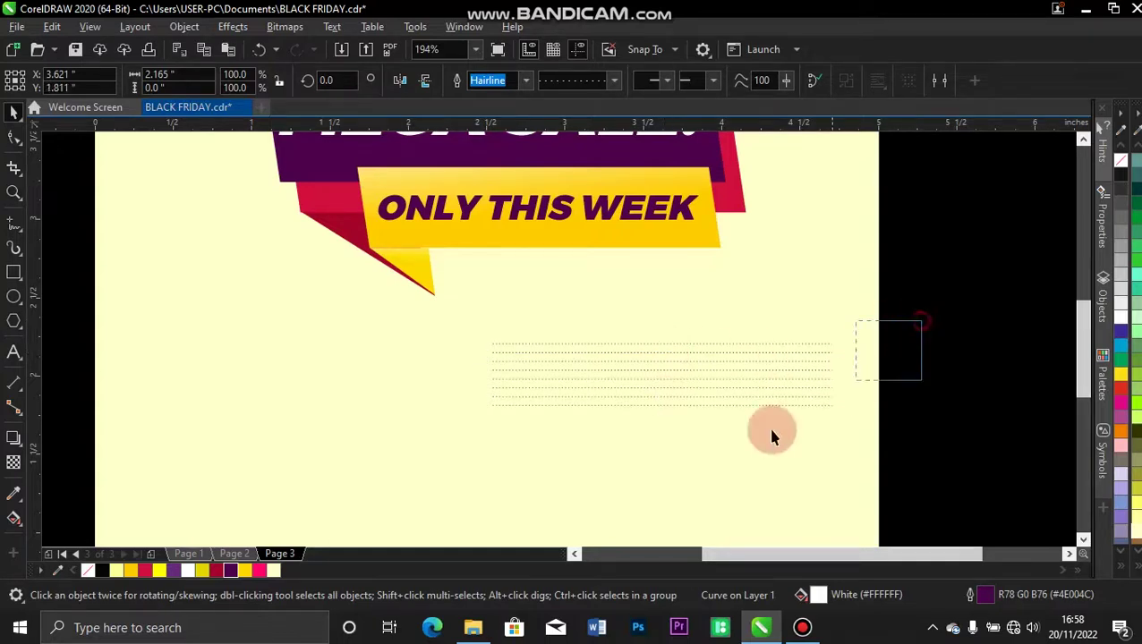
pyautogui.moveTo(457, 465); pyautogui.dragTo(424, 479)
pyautogui.hotkey('ctrl', 'g')
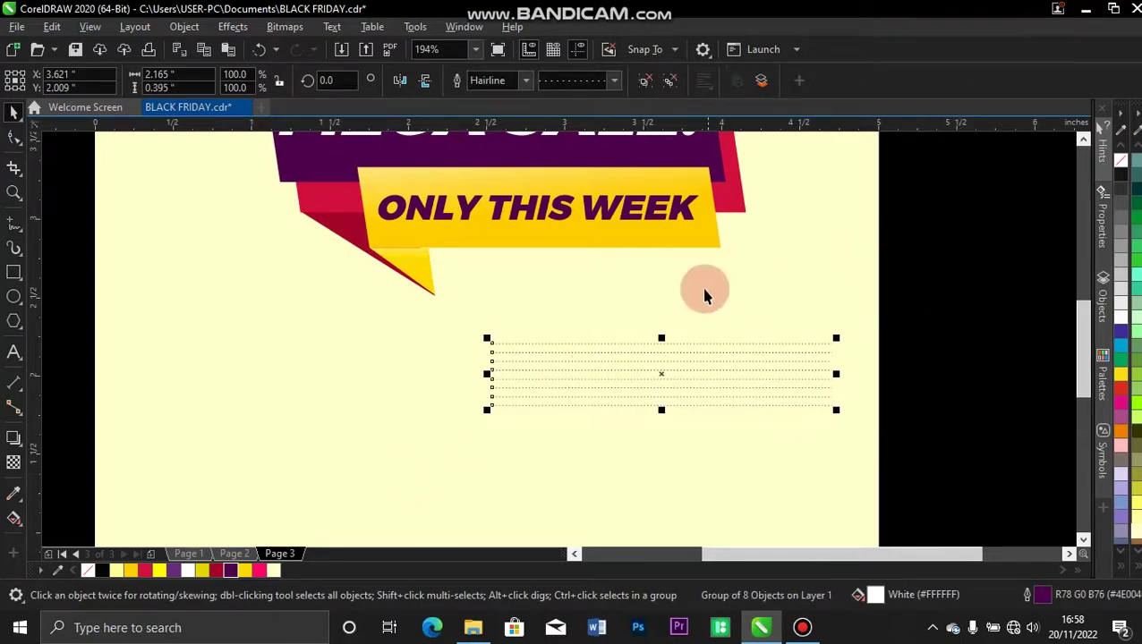
pyautogui.hotkey('shift', 'F4')
pyautogui.moveTo(665, 391); pyautogui.dragTo(568, 190)
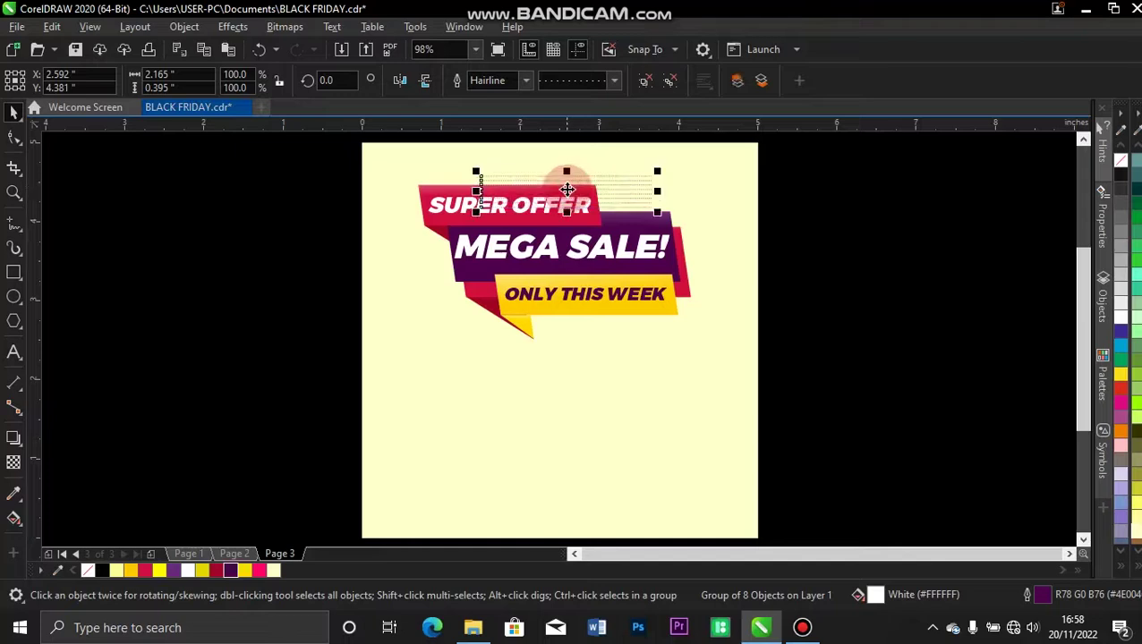
pyautogui.hotkey('shift', 'pagedown')
pyautogui.hotkey('ctrl', 'pageup')
pyautogui.click(852, 224)
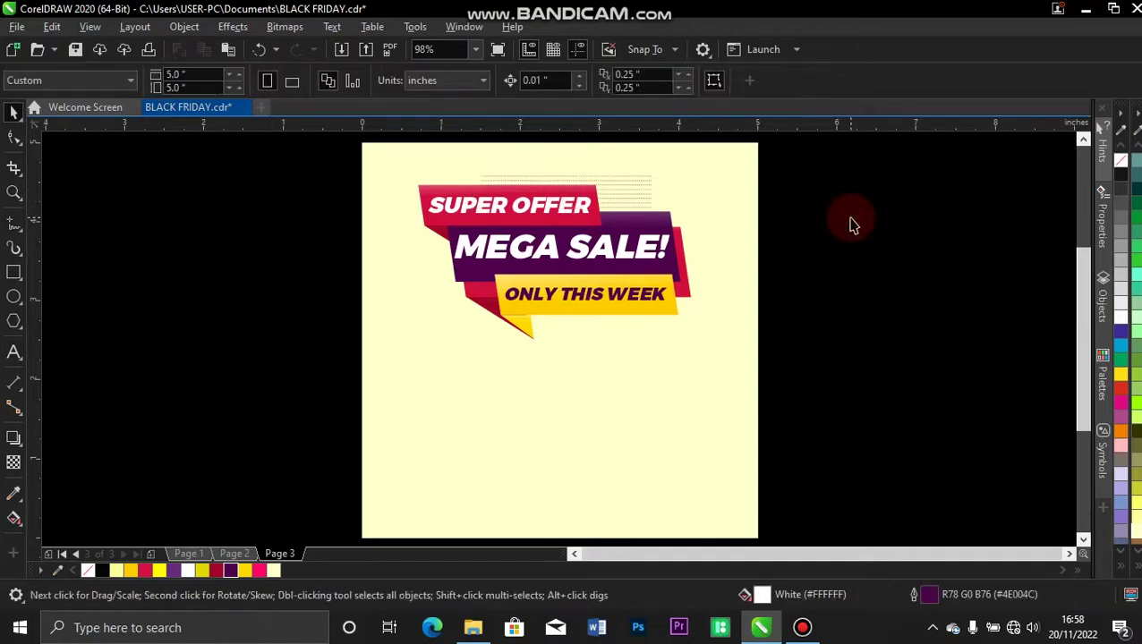
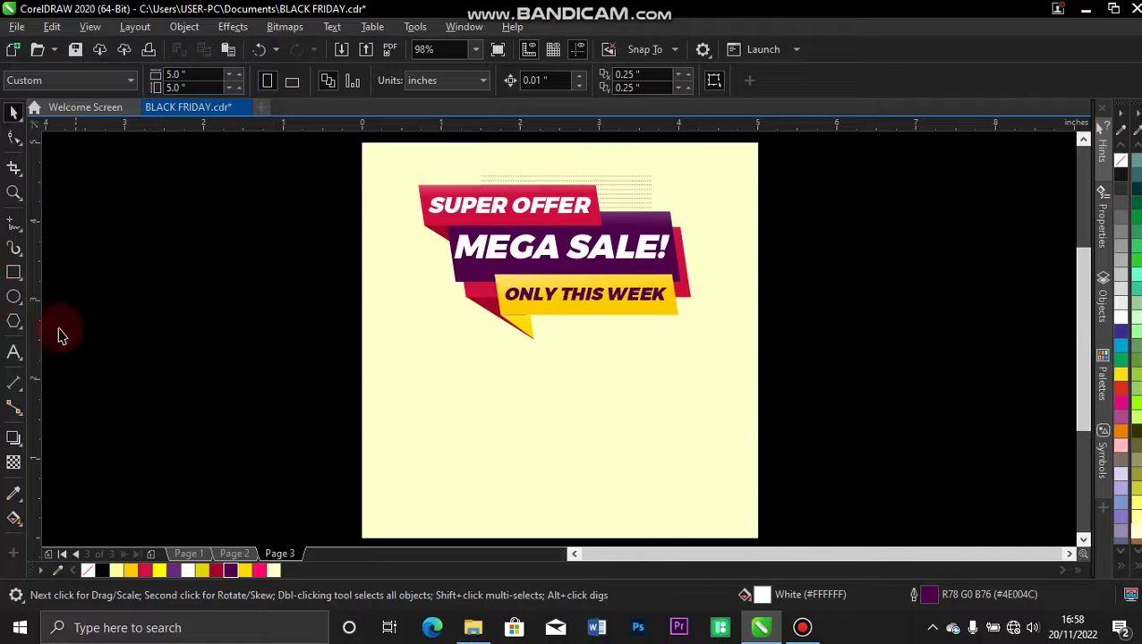
# Draw a rectangle about 0.435 by 0.361 in above the banner's right end, filled dark purple #4E004C with no outline.
pyautogui.click(13, 274)
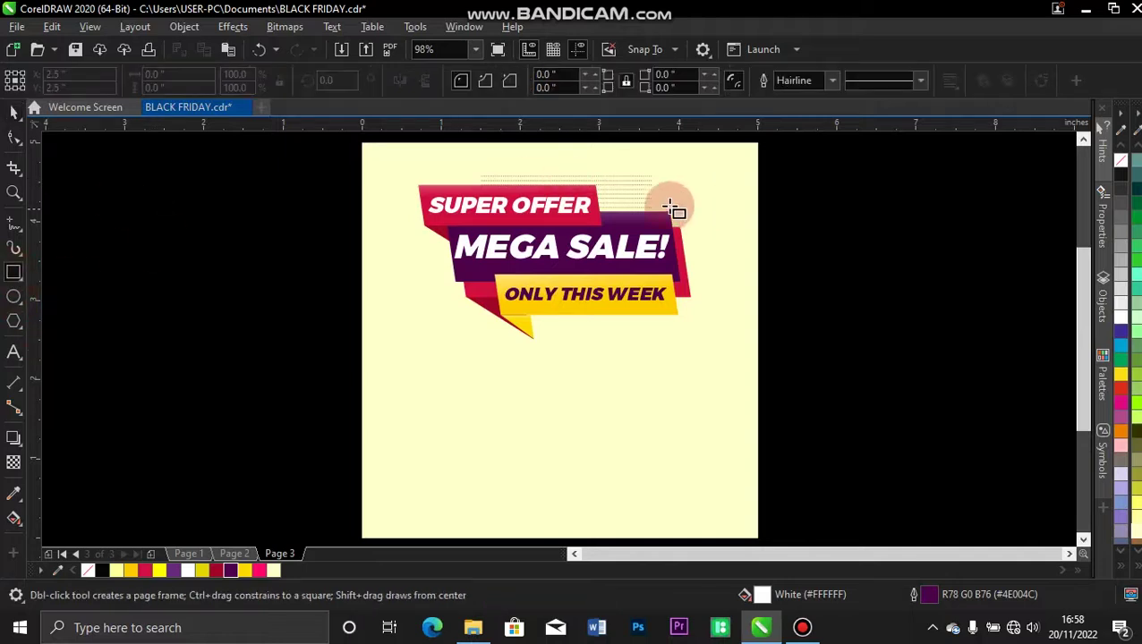
pyautogui.moveTo(680, 170); pyautogui.dragTo(716, 195)
pyautogui.press('space')
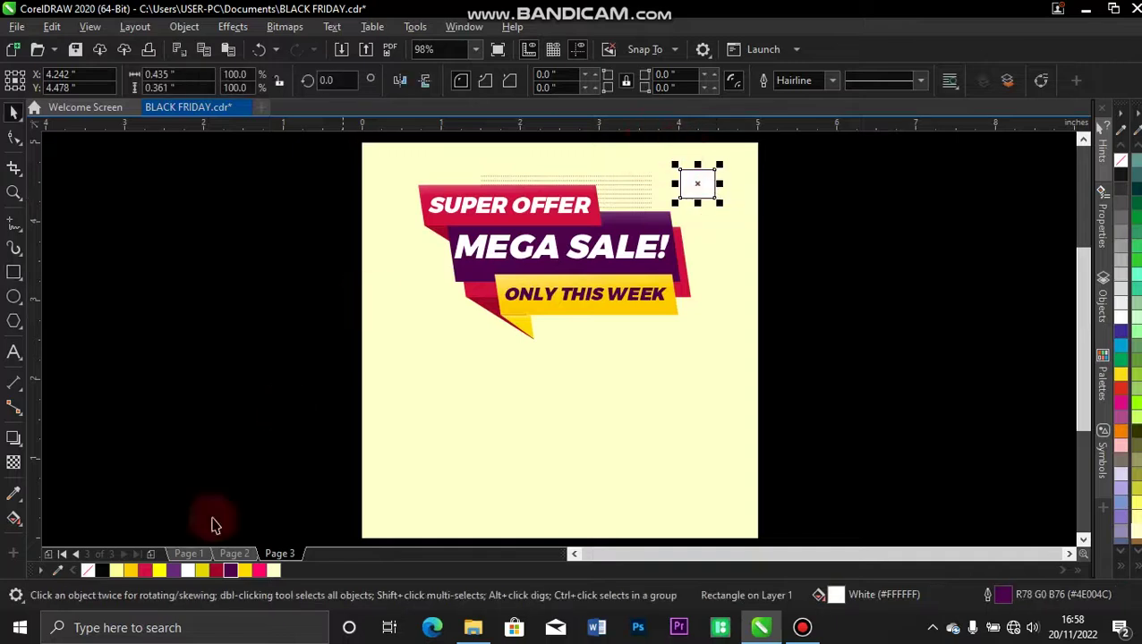
pyautogui.click(230, 569)
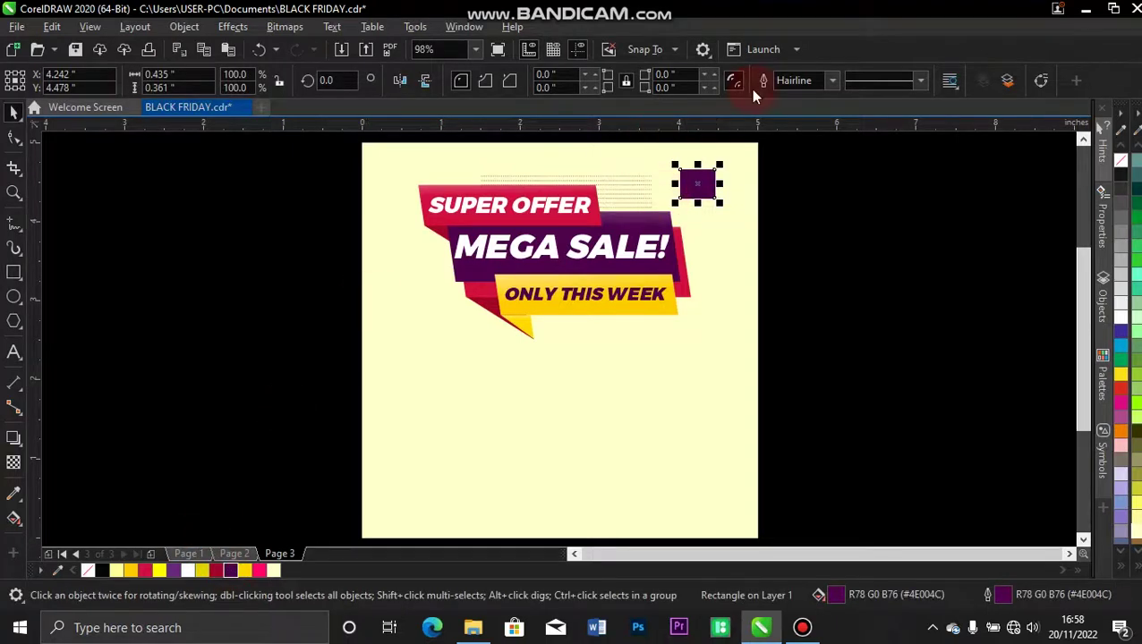
pyautogui.click(832, 80)
pyautogui.click(792, 94)
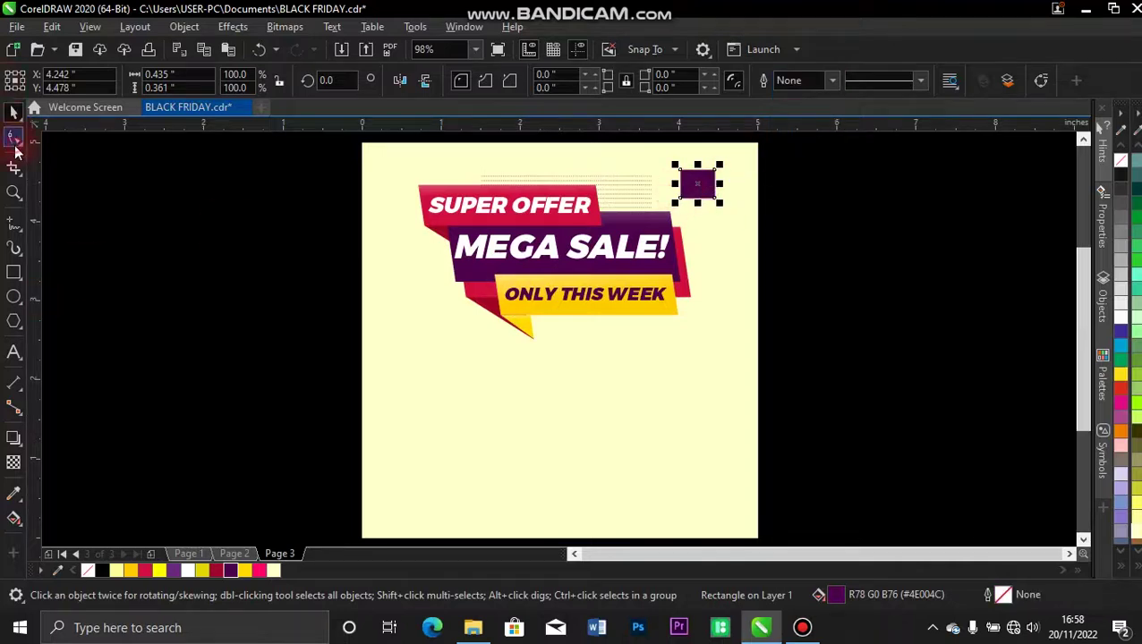
# Convert the purple rectangle to curves, reshape it into a downward-pointing triangle, and stretch it to about 0.52 in high.
pyautogui.click(14, 137)
pyautogui.click(692, 182)
pyautogui.hotkey('ctrl', 'q')
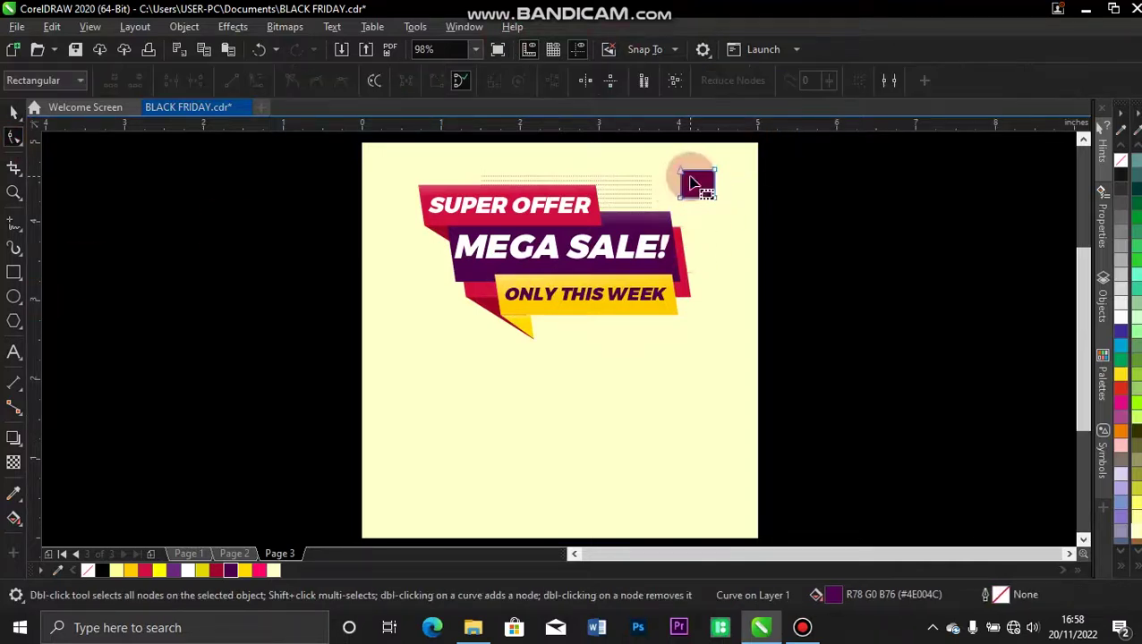
pyautogui.click(716, 194)
pyautogui.moveTo(716, 204); pyautogui.dragTo(690, 175)
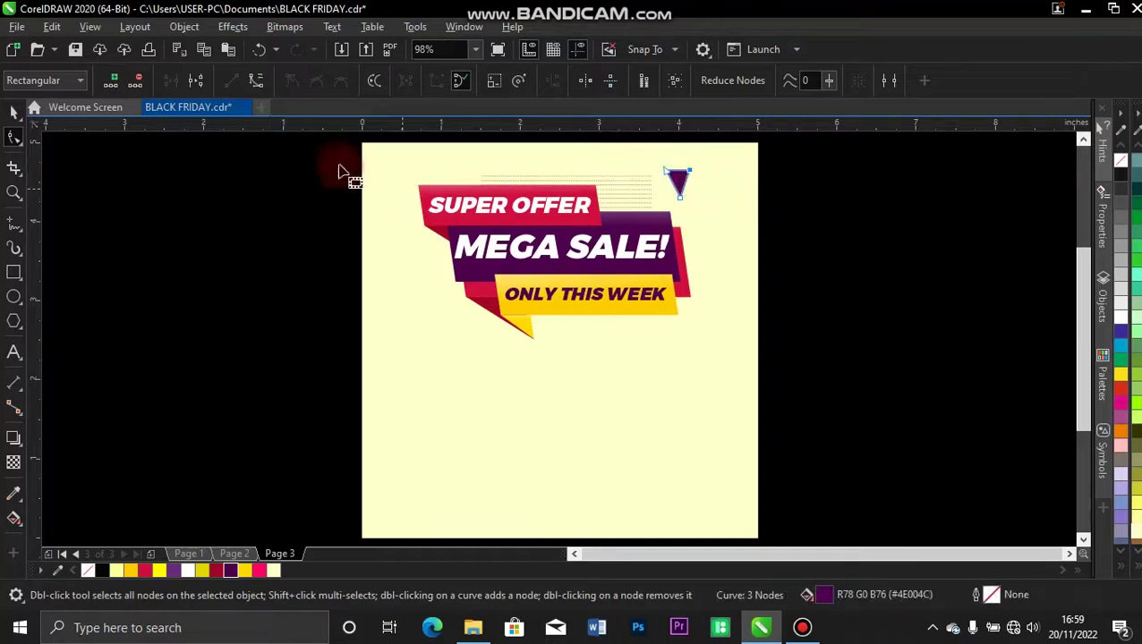
pyautogui.click(16, 119)
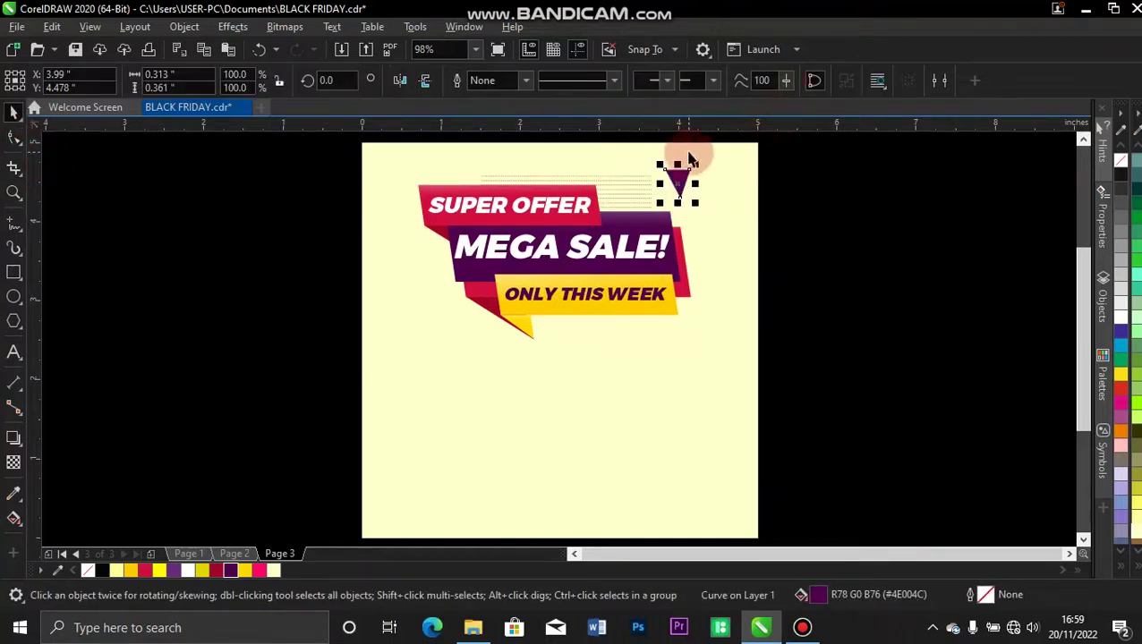
pyautogui.moveTo(676, 160); pyautogui.dragTo(677, 143)
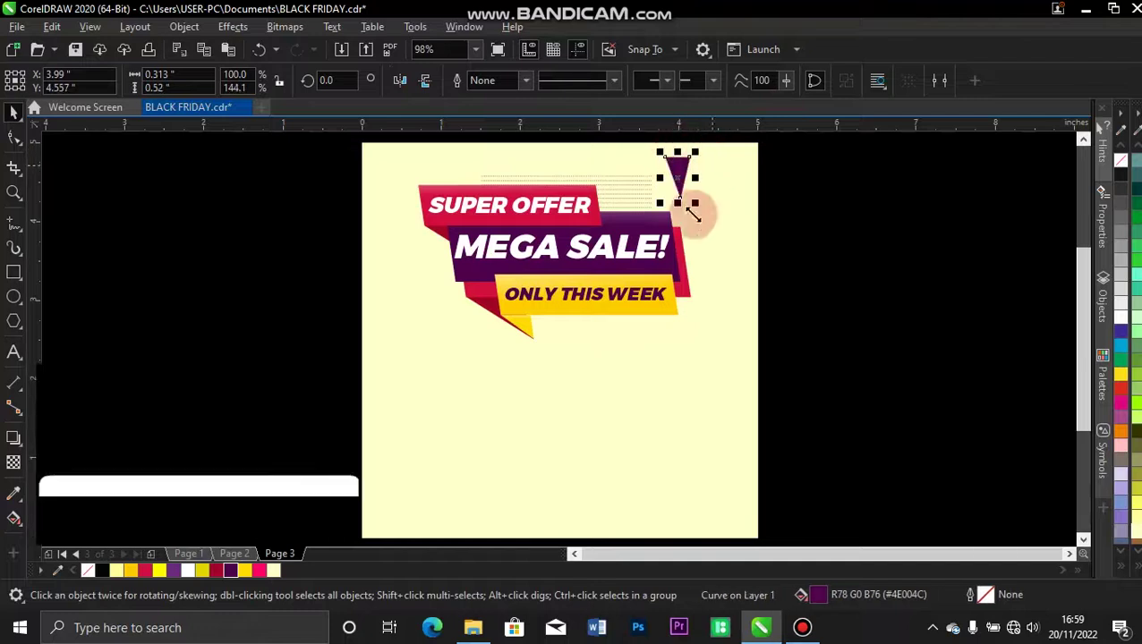
# Duplicate the purple triangle, rotate the slightly smaller copy to about 323.8°, and place it to the right of the original.
pyautogui.click(685, 170)
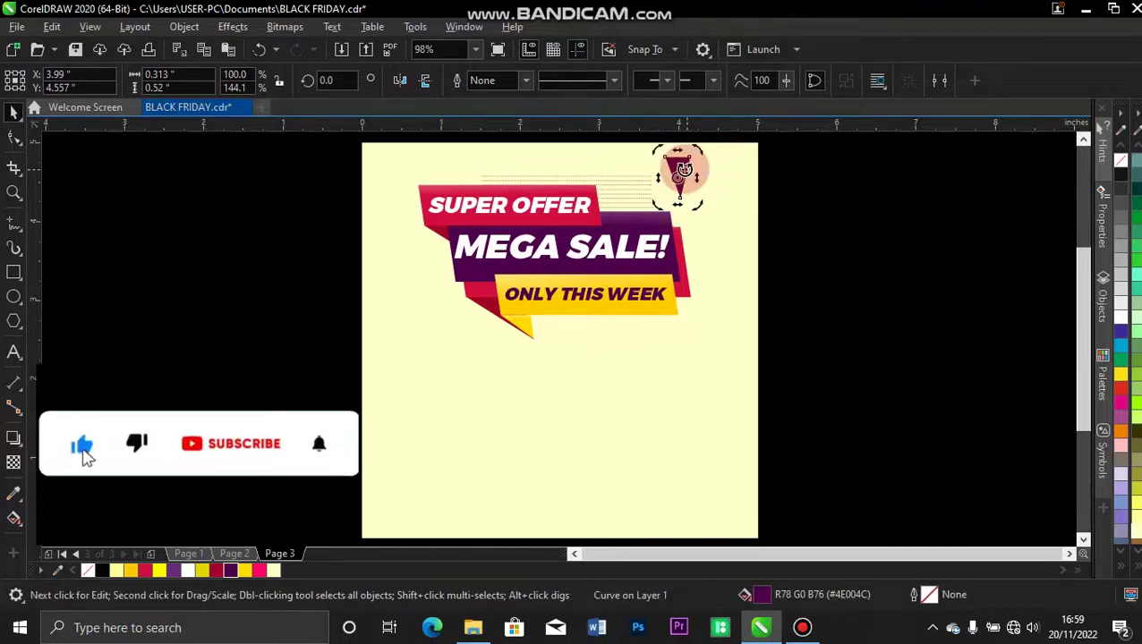
pyautogui.moveTo(684, 173); pyautogui.dragTo(687, 171)
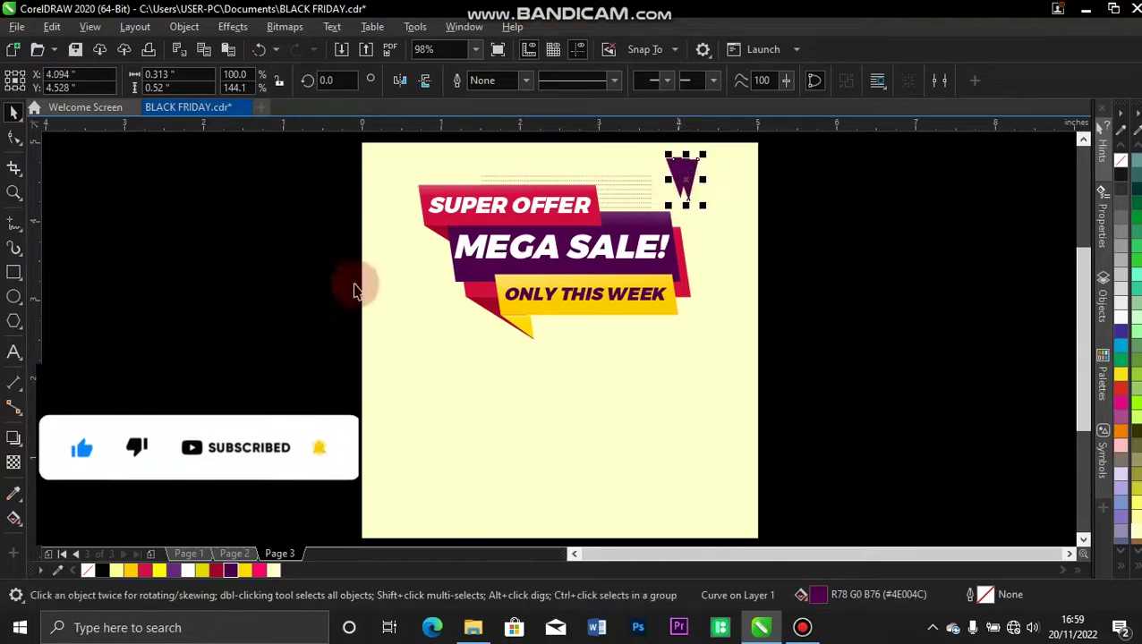
pyautogui.moveTo(702, 154); pyautogui.dragTo(721, 166)
pyautogui.click(704, 159)
pyautogui.click(695, 175)
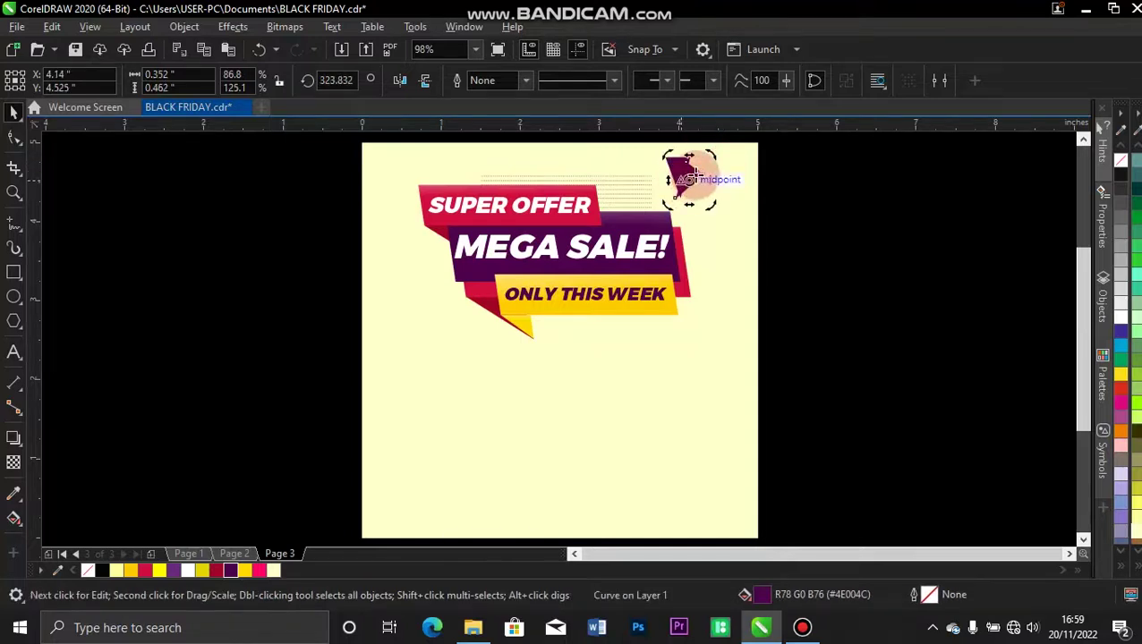
pyautogui.moveTo(713, 168); pyautogui.dragTo(704, 176)
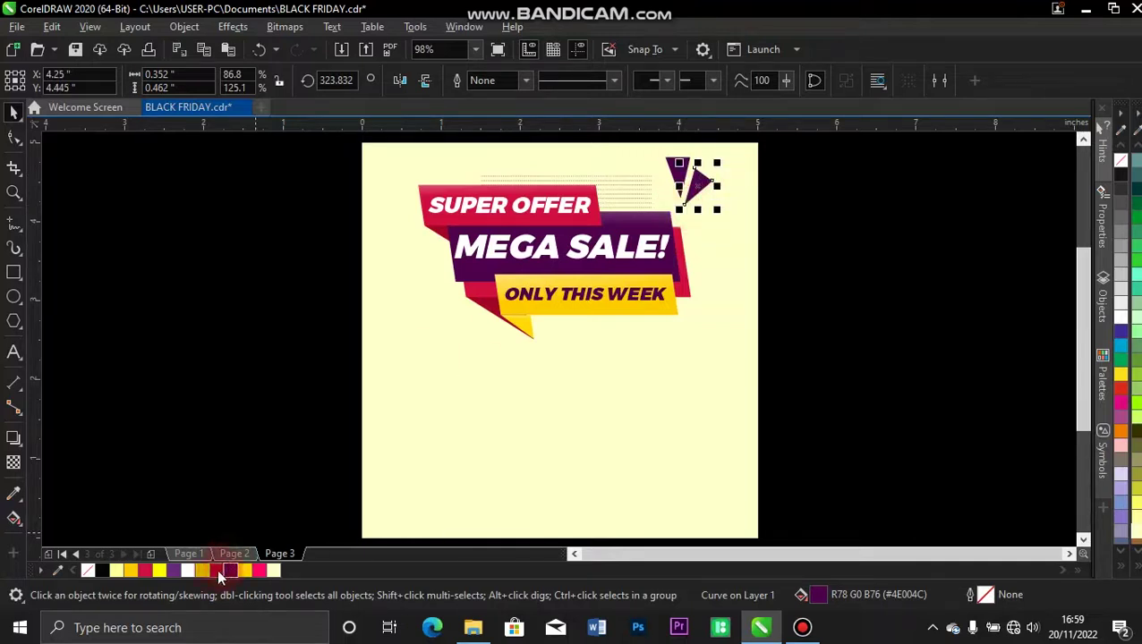
# Fill the rotated triangle with crimson #D20E40 and shrink it to about 0.297 by 0.39 in.
pyautogui.click(145, 572)
pyautogui.moveTo(719, 212); pyautogui.dragTo(707, 193)
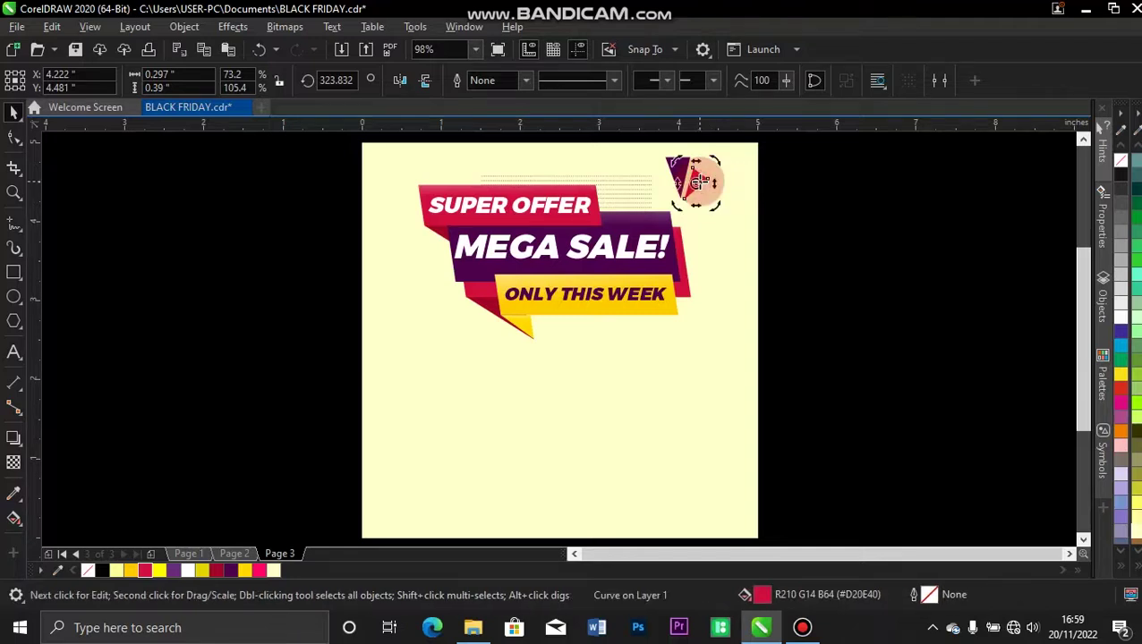
pyautogui.press('F10')
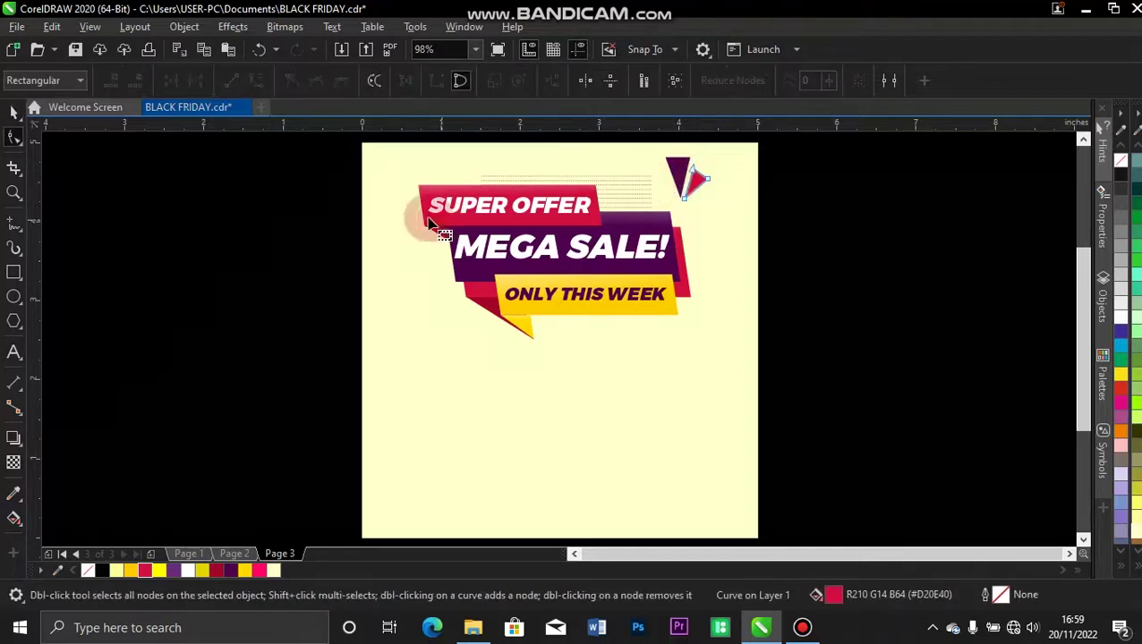
pyautogui.click(12, 114)
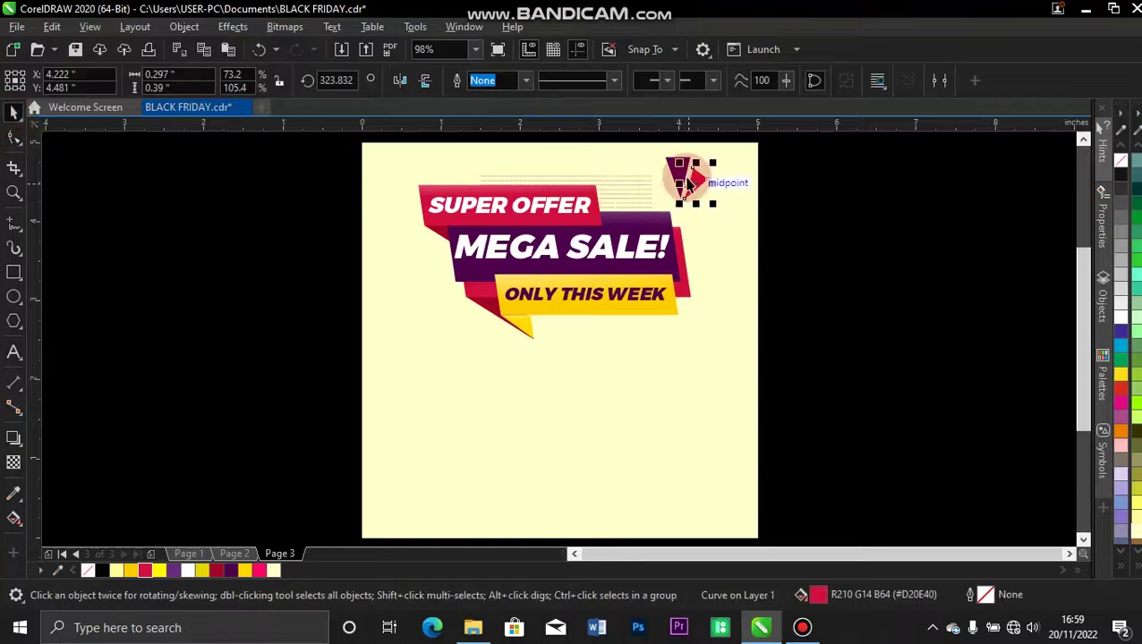
# Place a horizontally mirrored copy of the crimson triangle on the purple triangle's left side and fill it dark red #A3032B.
pyautogui.moveTo(694, 179); pyautogui.dragTo(677, 188)
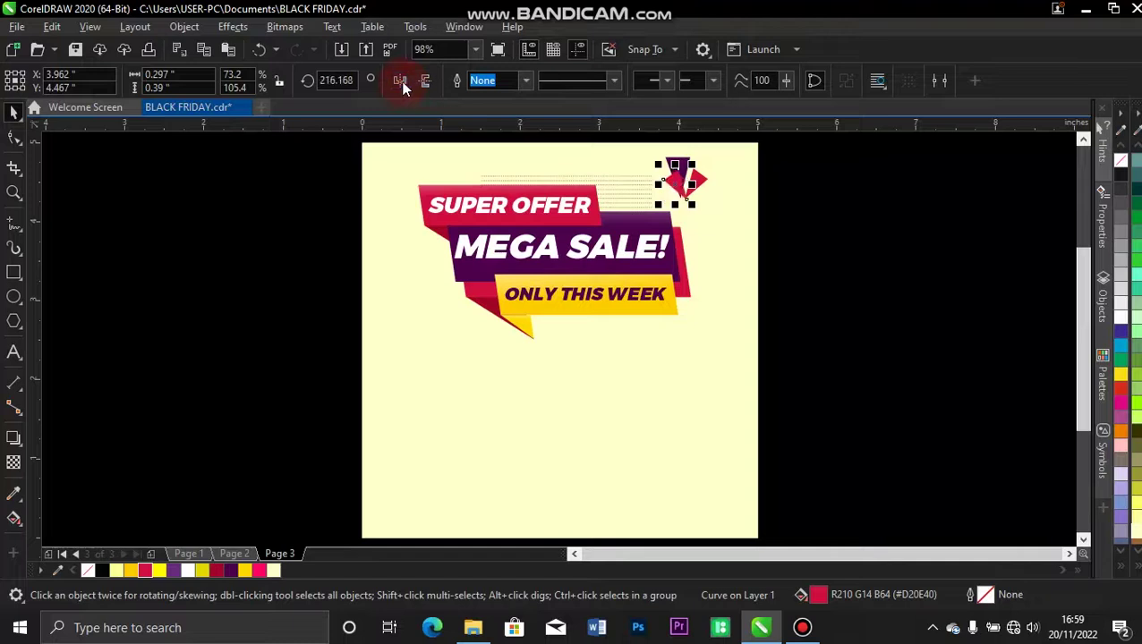
pyautogui.moveTo(673, 181); pyautogui.dragTo(667, 190)
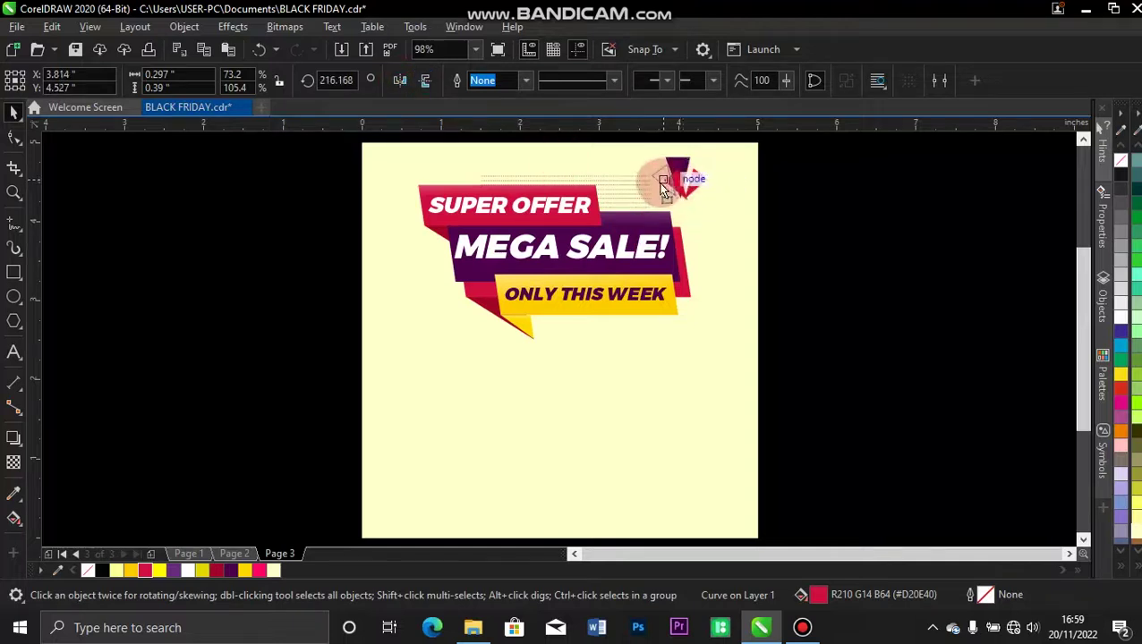
pyautogui.moveTo(660, 192); pyautogui.dragTo(659, 193)
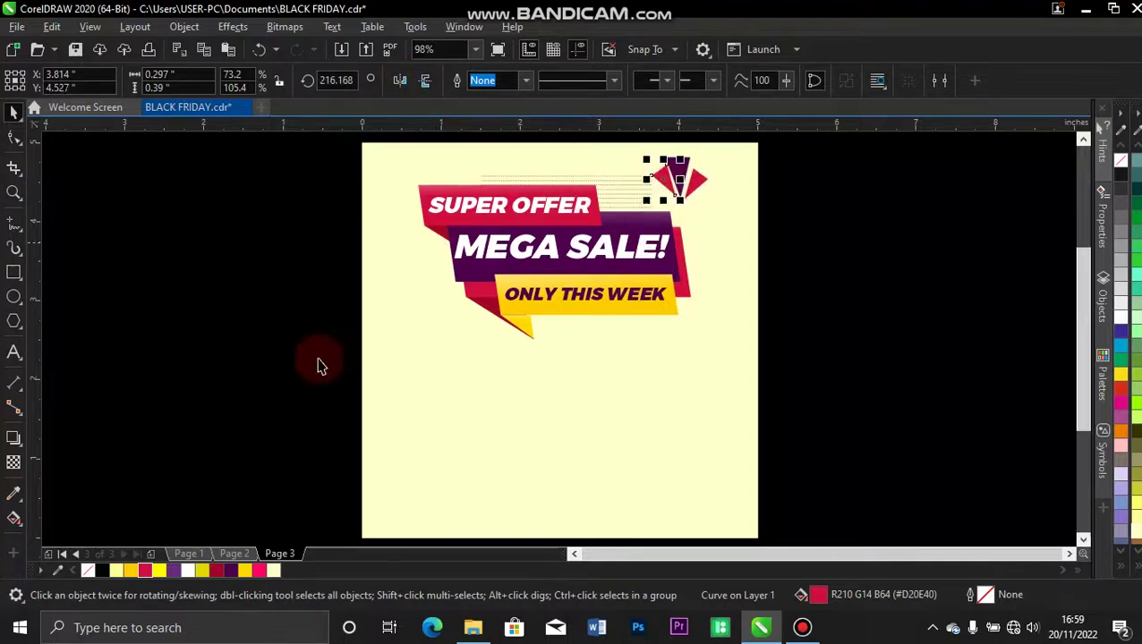
pyautogui.click(216, 574)
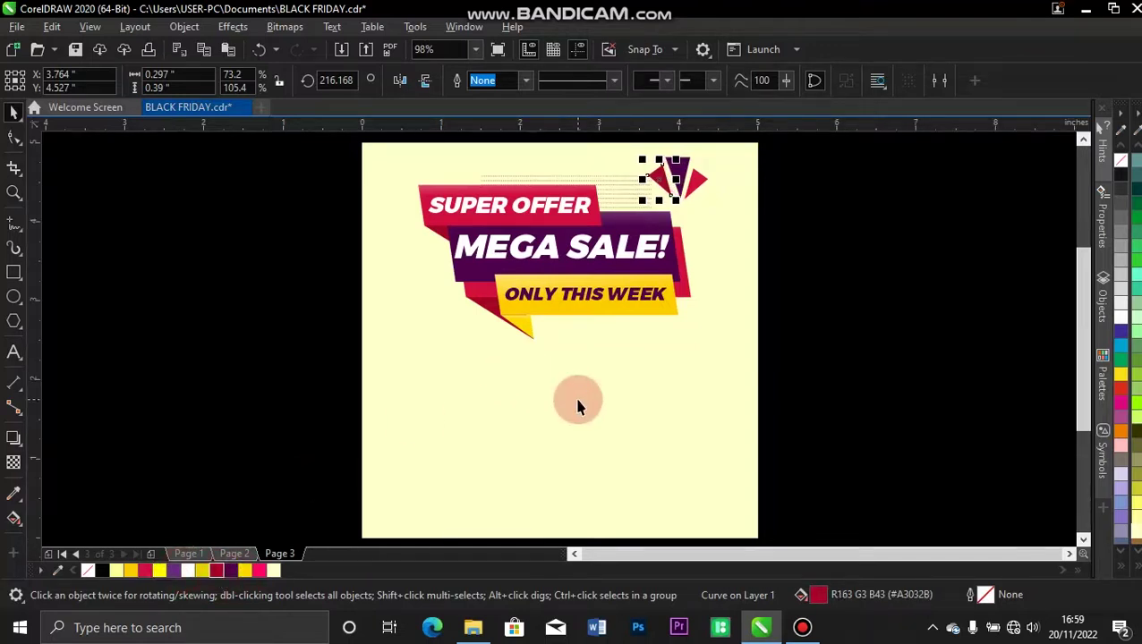
# Group the three triangles, scale the group down, and tilt it clockwise beside the banner's upper-right corner.
pyautogui.moveTo(785, 140); pyautogui.dragTo(624, 229)
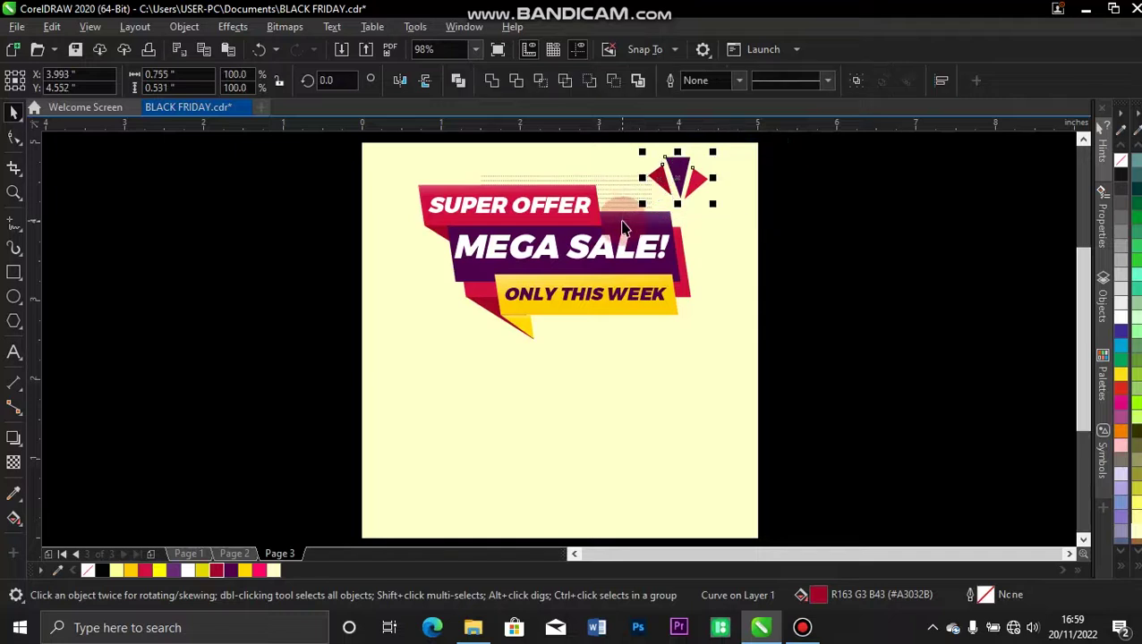
pyautogui.hotkey('ctrl', 'g')
pyautogui.moveTo(713, 153); pyautogui.dragTo(703, 195)
pyautogui.click(696, 191)
pyautogui.click(887, 193)
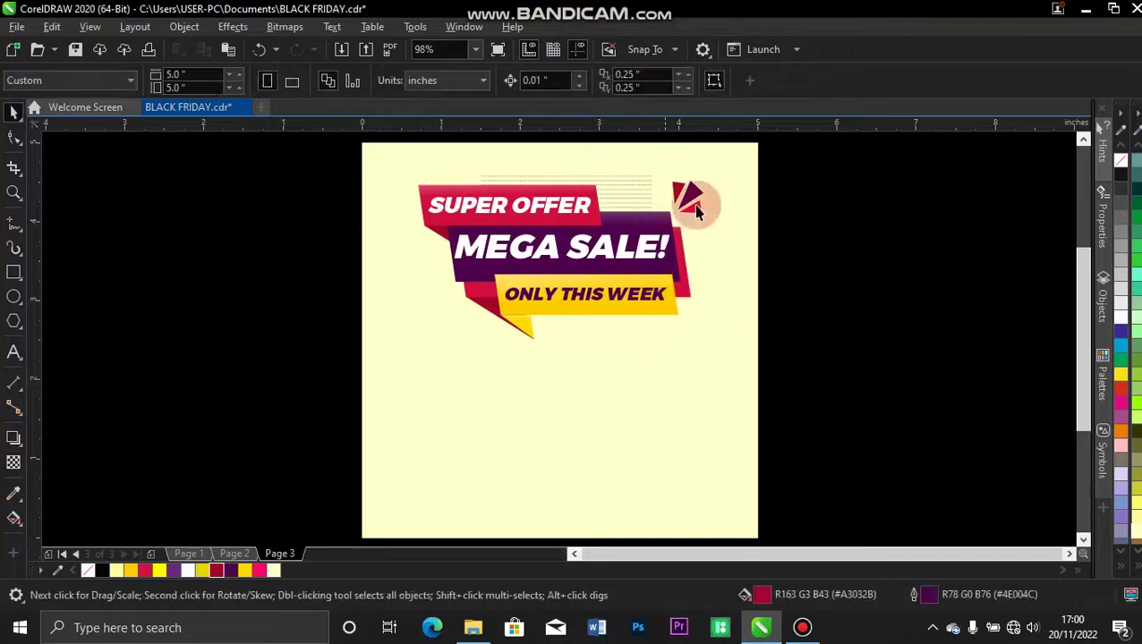
# Copy the triangle burst to the banner's lower-right corner, making the copy smaller and rotating it to point outward.
pyautogui.moveTo(698, 197); pyautogui.dragTo(706, 309)
pyautogui.click(723, 299)
pyautogui.click(782, 308)
pyautogui.click(773, 302)
pyautogui.click(853, 276)
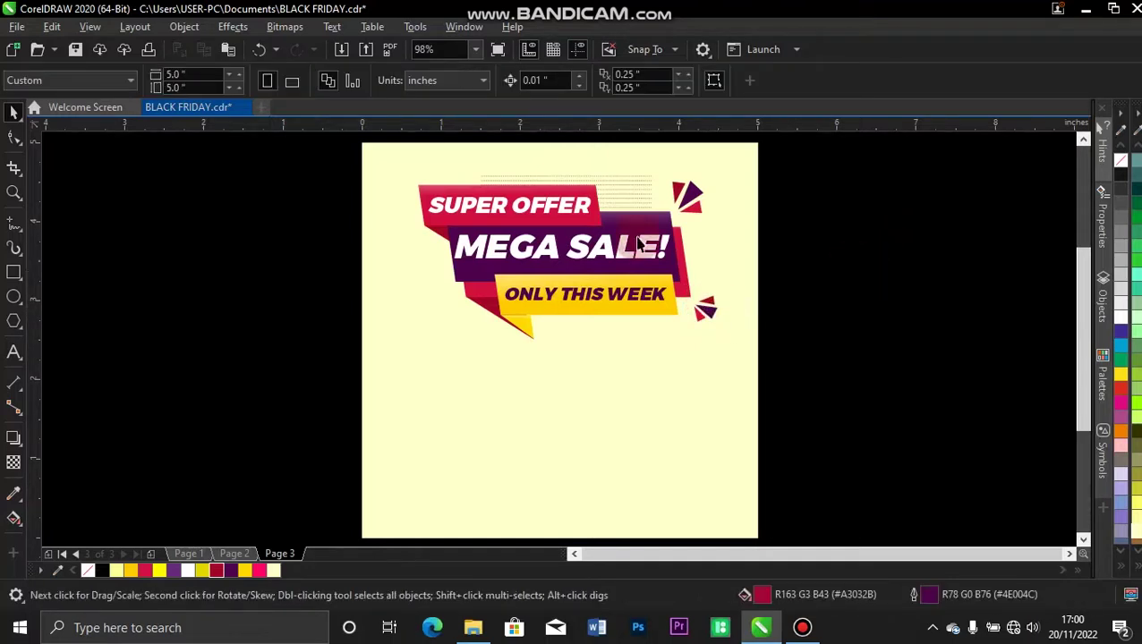
# Draw a circle about 0.732 in wide at the banner's lower-left corner, fill it Deep Yellow #FFCC00, and remove its outline.
pyautogui.click(14, 300)
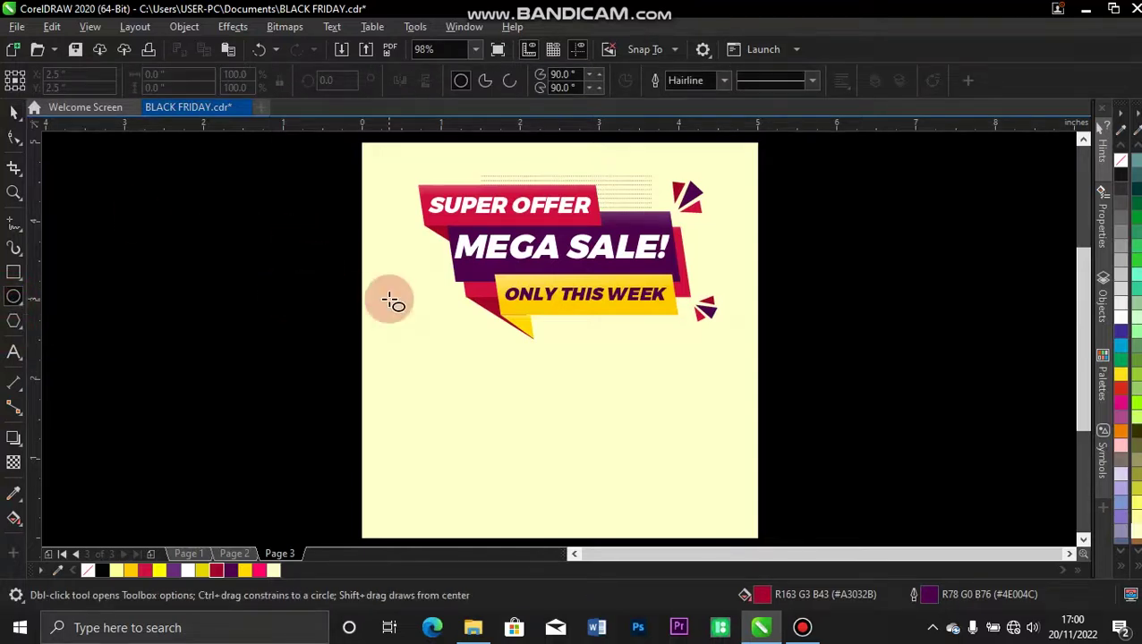
pyautogui.moveTo(413, 265); pyautogui.dragTo(471, 307)
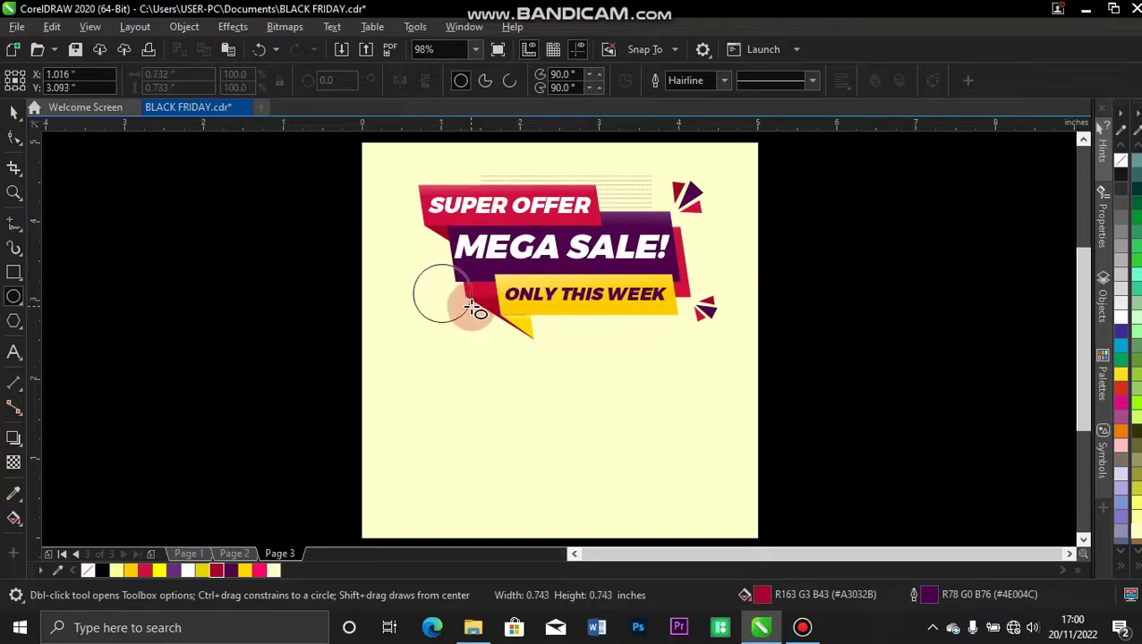
pyautogui.moveTo(470, 307); pyautogui.dragTo(472, 308)
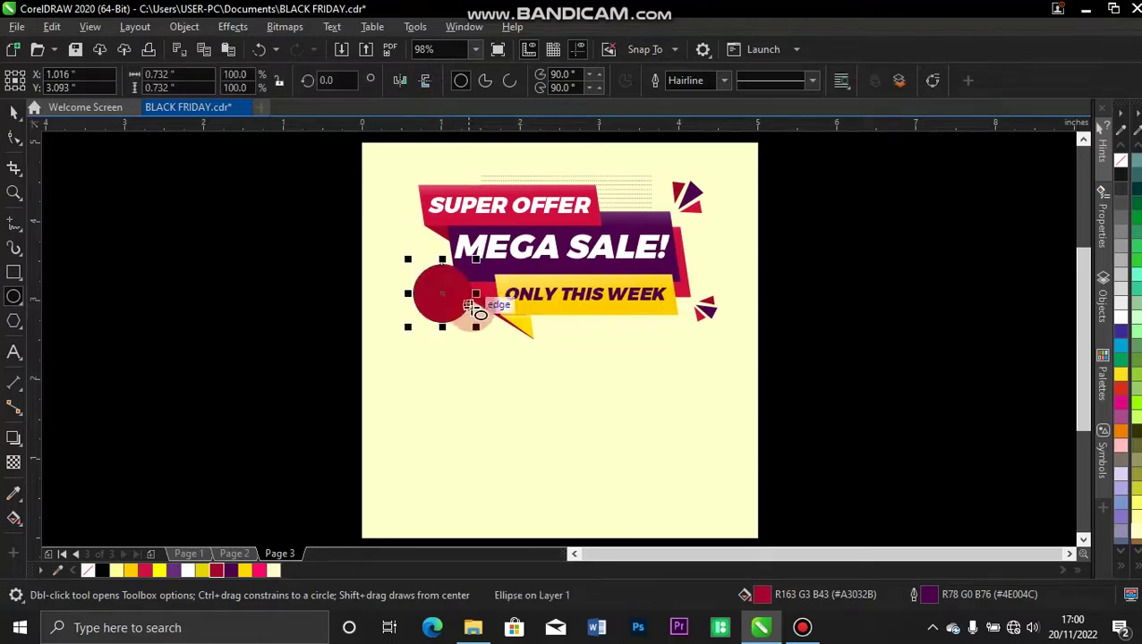
pyautogui.press('space')
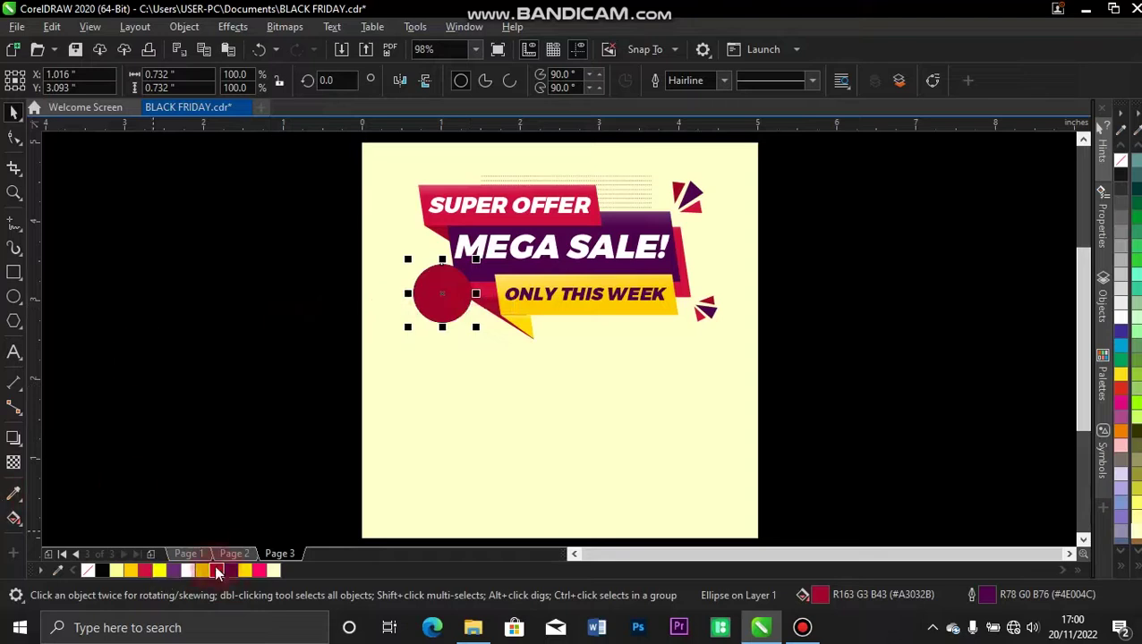
pyautogui.click(133, 569)
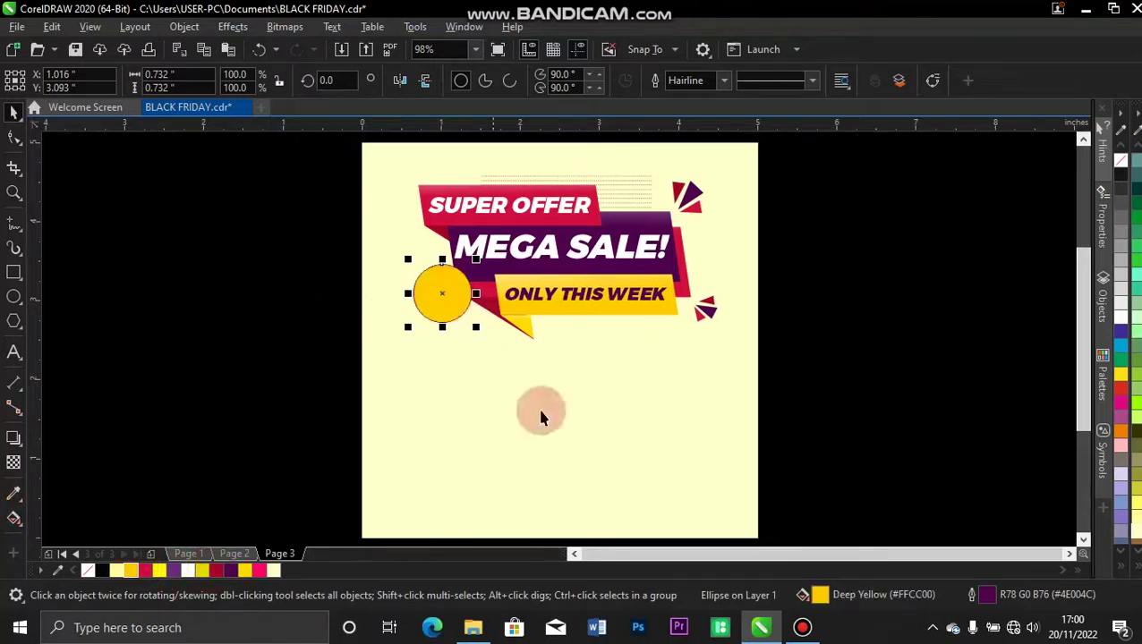
pyautogui.click(724, 81)
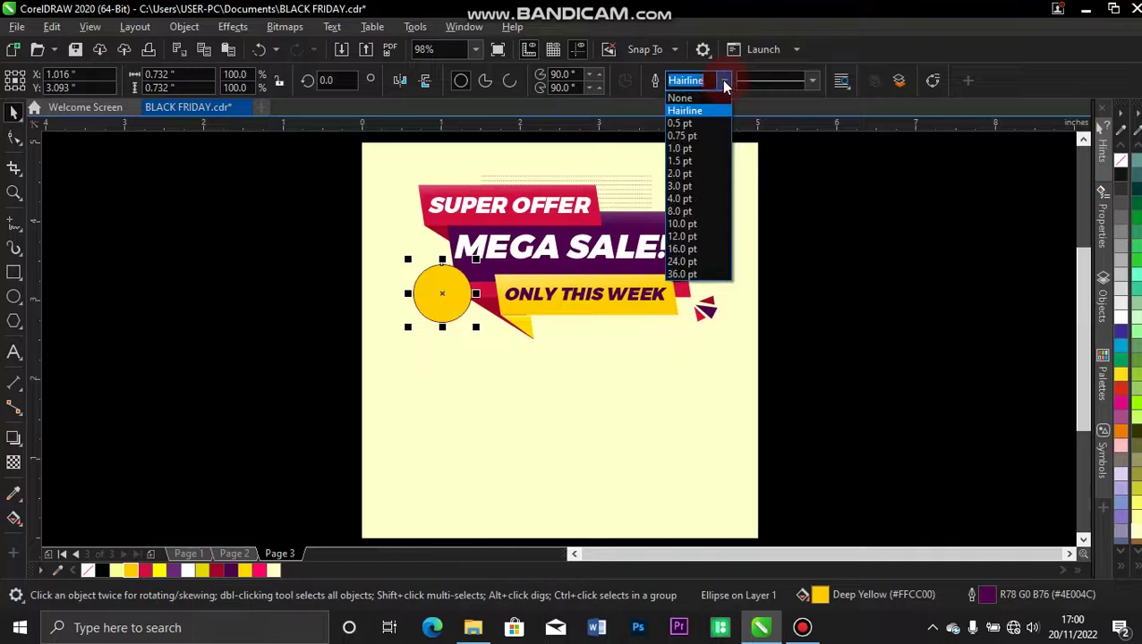
pyautogui.click(705, 99)
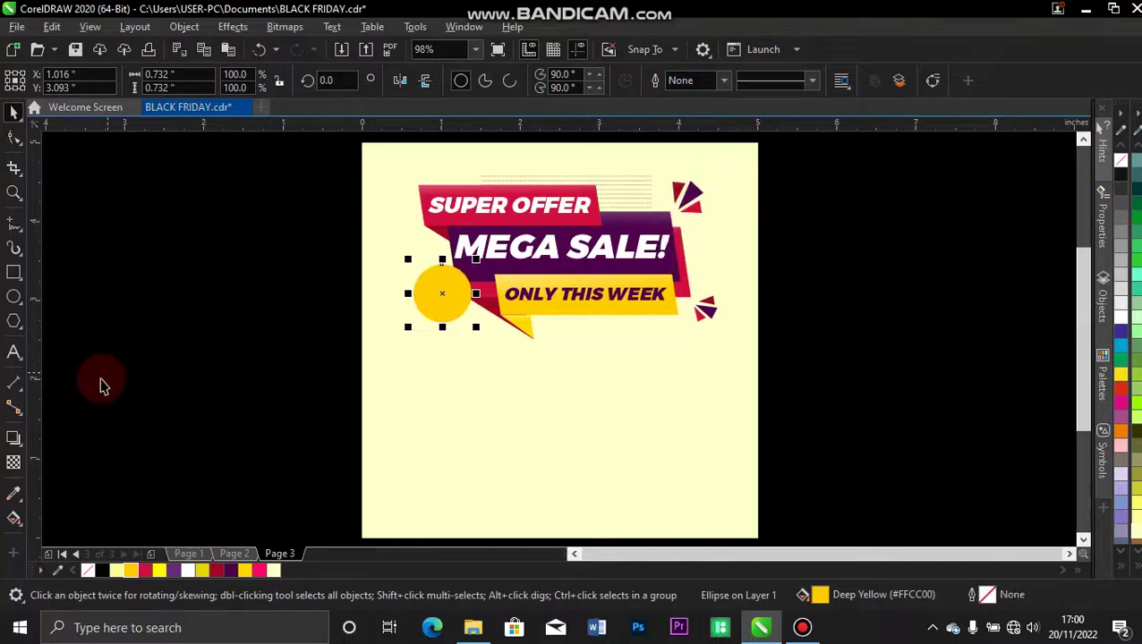
# Overlay a white duplicate of the circle with a vertical fountain transparency that fades from a light upper edge to clear.
pyautogui.click(189, 566)
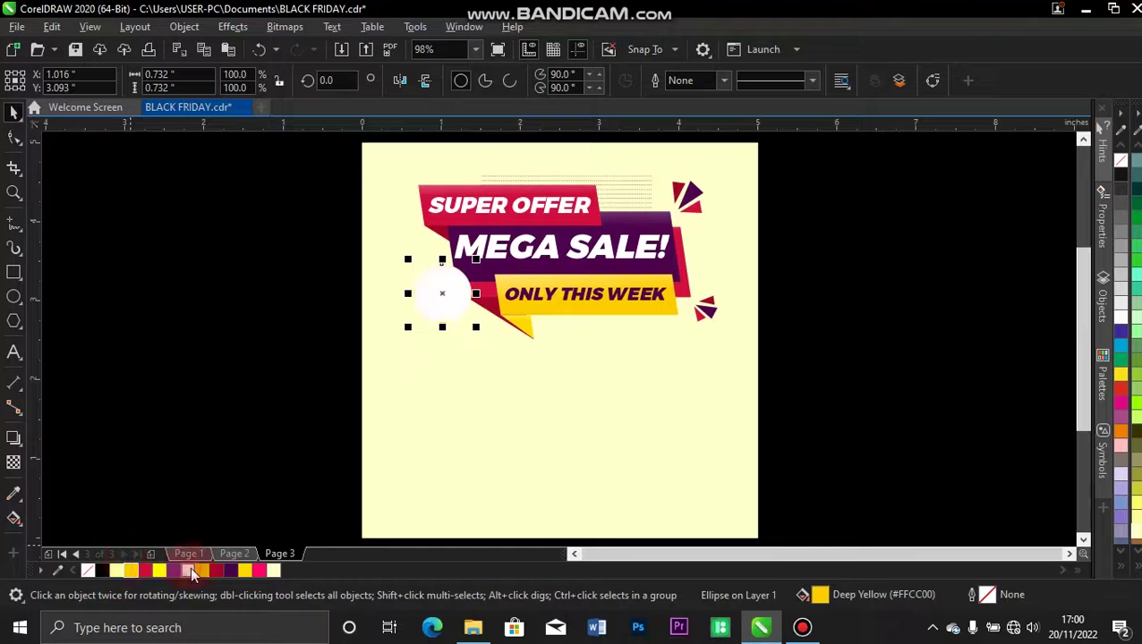
pyautogui.click(13, 463)
pyautogui.moveTo(449, 247)
pyautogui.mouseDown()
pyautogui.moveTo(459, 262)
pyautogui.moveTo(441, 264)
pyautogui.moveTo(447, 249)
pyautogui.moveTo(441, 294)
pyautogui.moveTo(438, 235)
pyautogui.moveTo(439, 264)
pyautogui.moveTo(440, 248)
pyautogui.mouseUp()
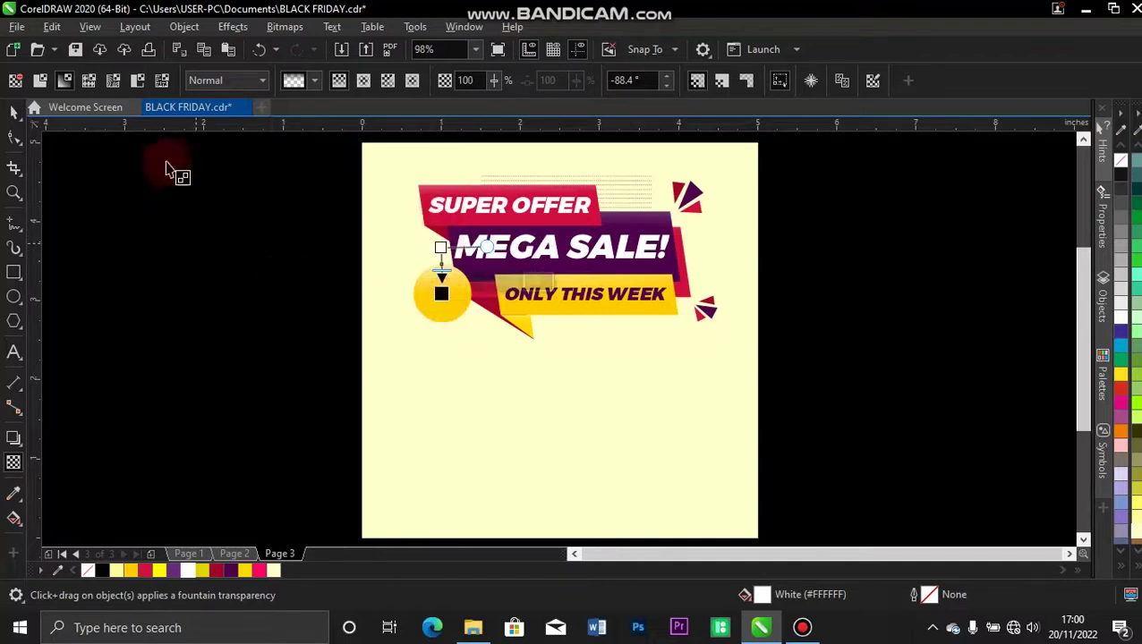
pyautogui.click(13, 112)
pyautogui.click(170, 268)
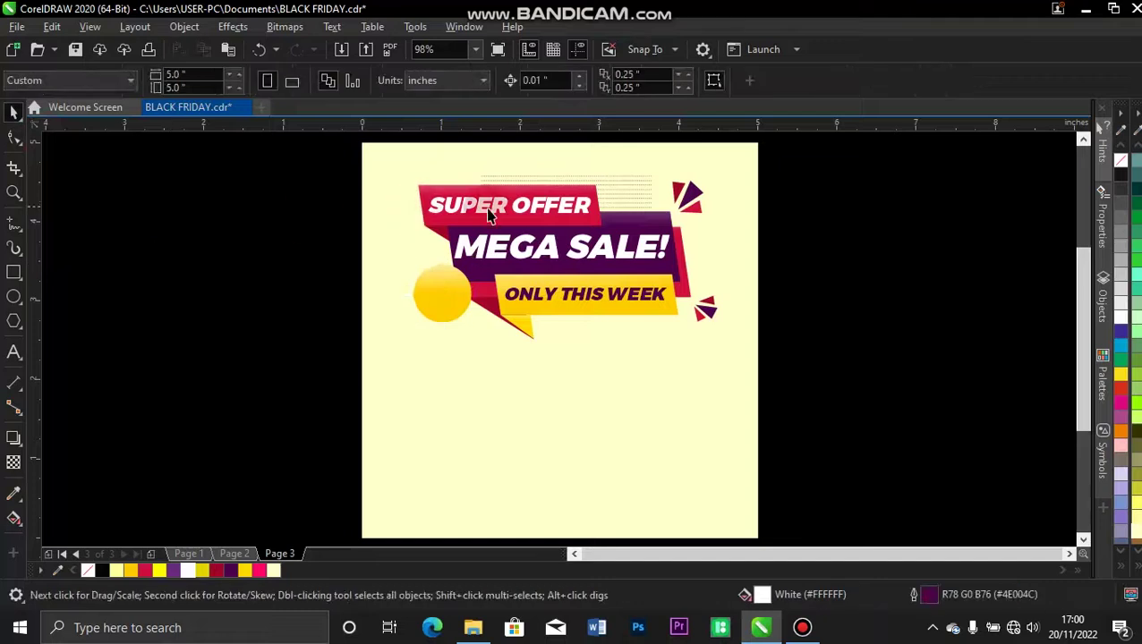
# Copy the "ONLY THIS WEEK" text onto the yellow circle, change it to "60", and enlarge it to about 33.4 pt.
pyautogui.moveTo(556, 298); pyautogui.dragTo(437, 301)
pyautogui.doubleClick(438, 301)
pyautogui.tripleClick(438, 302)
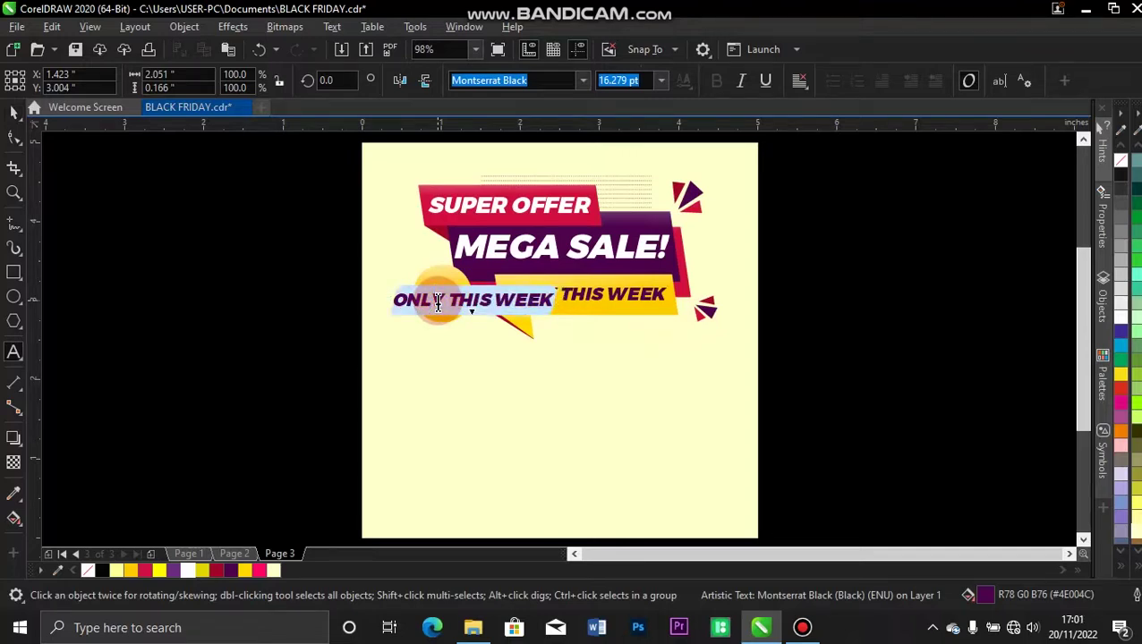
pyautogui.write('6/')
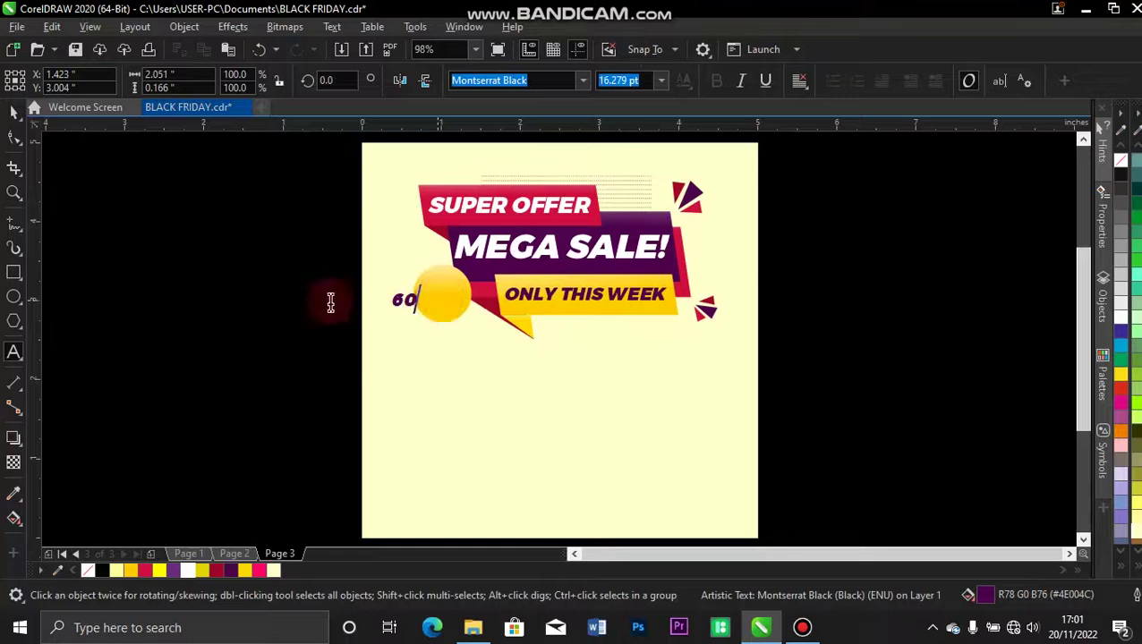
pyautogui.click(13, 109)
pyautogui.moveTo(424, 287); pyautogui.dragTo(444, 278)
# Shrink the "60" text to about 23 pt so it fits inside the yellow circle.
pyautogui.press('z')
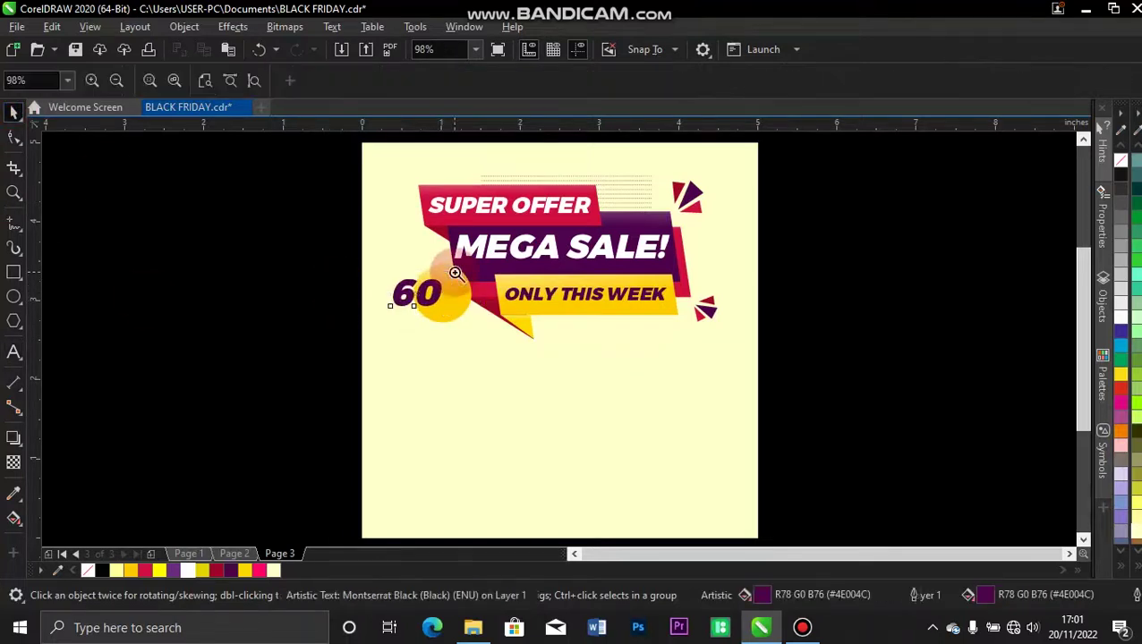
pyautogui.moveTo(342, 235); pyautogui.dragTo(616, 361)
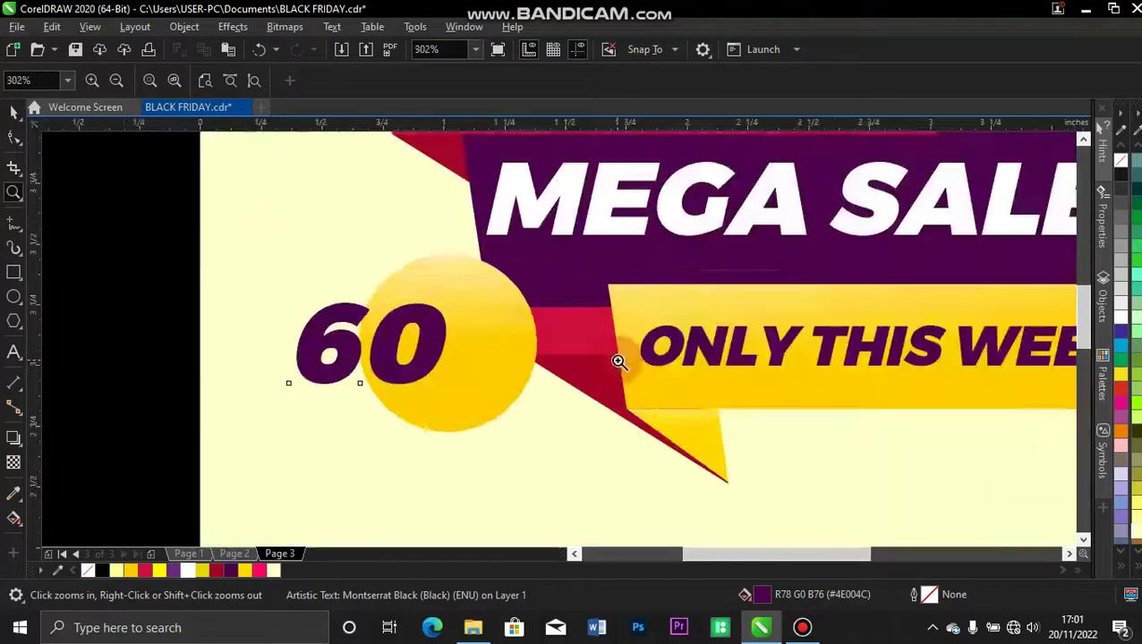
pyautogui.press('space')
pyautogui.click(446, 303)
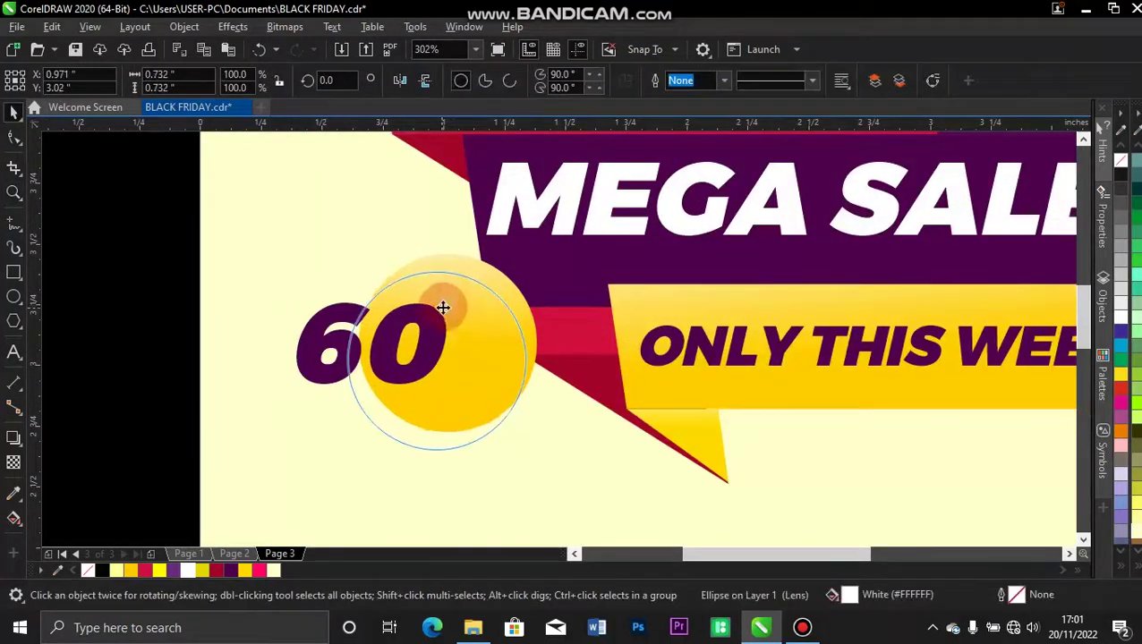
pyautogui.click(318, 330)
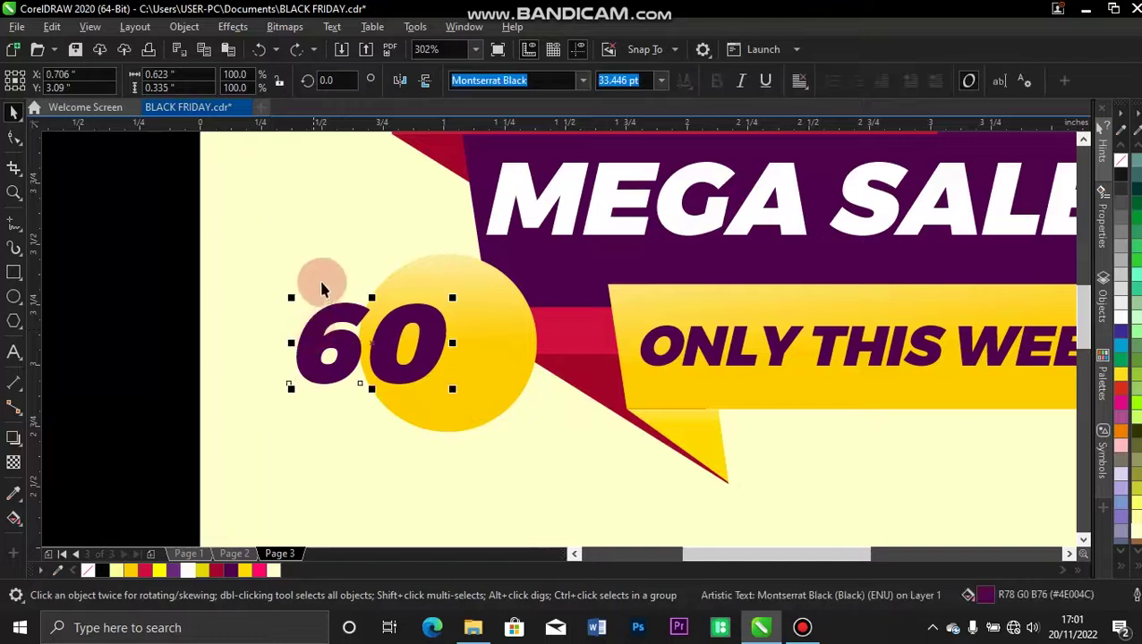
pyautogui.moveTo(291, 298); pyautogui.dragTo(338, 321)
# Copy the "60" text to its right side, change the copy to "%", and reduce it to about 13.4 pt.
pyautogui.moveTo(375, 364); pyautogui.dragTo(491, 349)
pyautogui.doubleClick(491, 348)
pyautogui.doubleClick(491, 342)
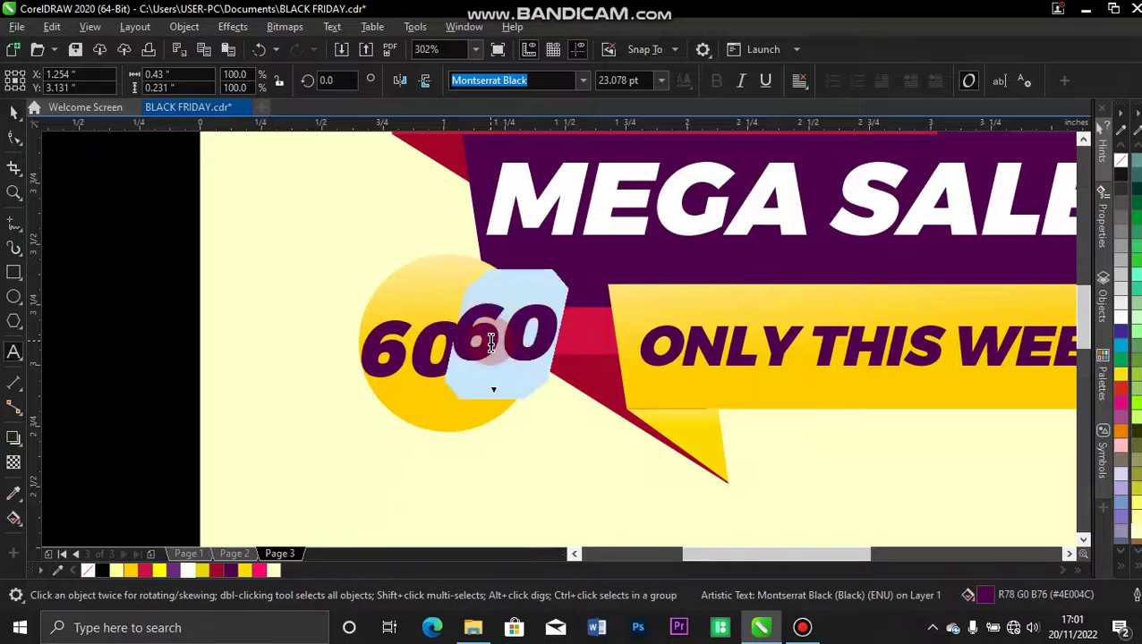
pyautogui.write('%')
pyautogui.click(13, 111)
pyautogui.moveTo(538, 375); pyautogui.dragTo(501, 361)
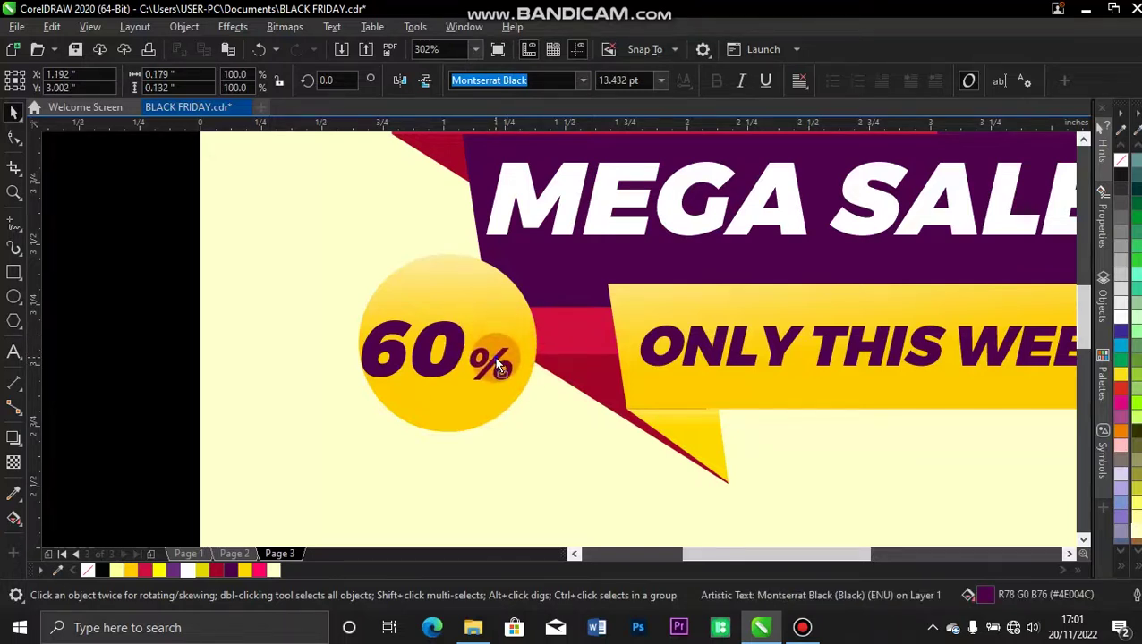
# Place a copy of the "%" sign directly below it and change the copy's text to "OFF".
pyautogui.rightClick(497, 362)
pyautogui.doubleClick(497, 359)
pyautogui.doubleClick(496, 359)
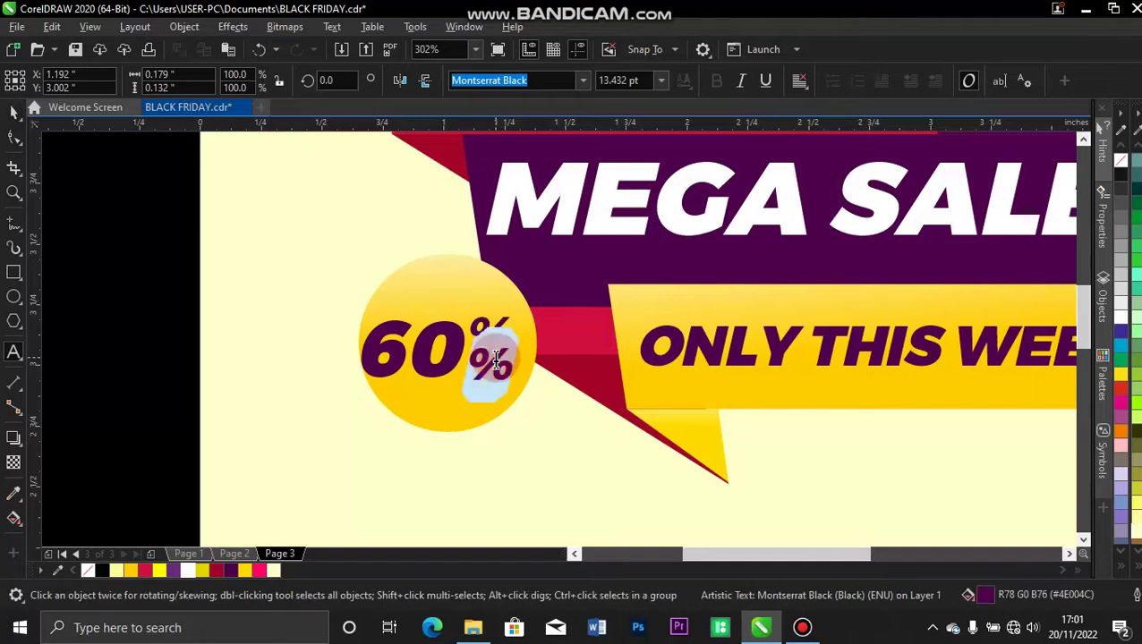
pyautogui.write('OFF')
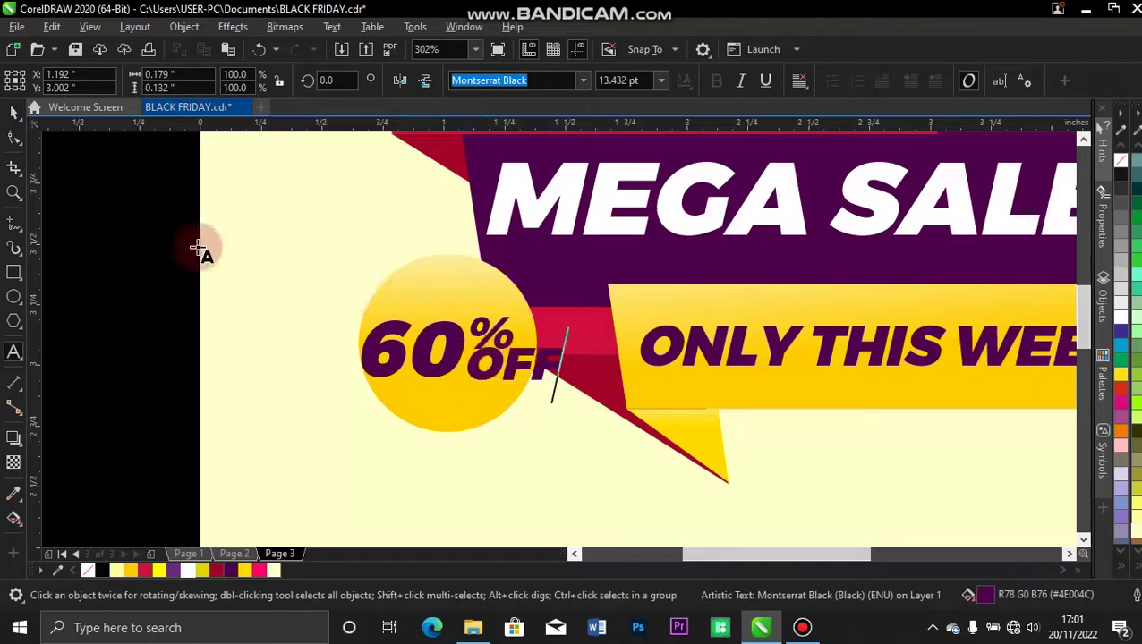
pyautogui.click(12, 114)
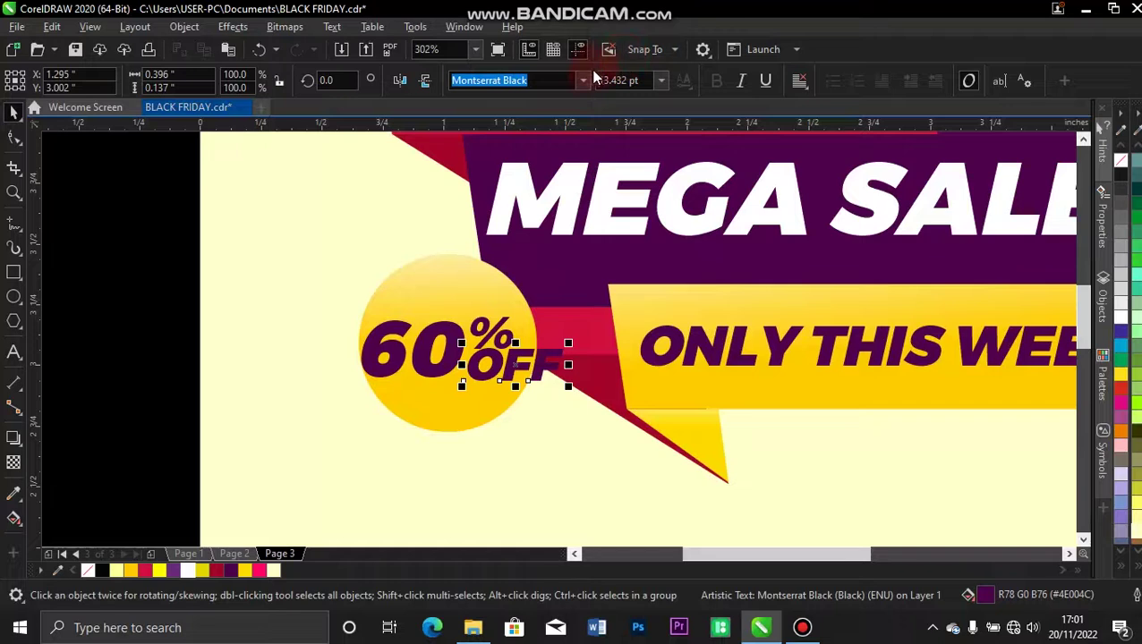
# Set the "OFF" text in non-bold Montserrat and shrink it to about 7 pt to fit beneath the percent sign.
pyautogui.click(583, 82)
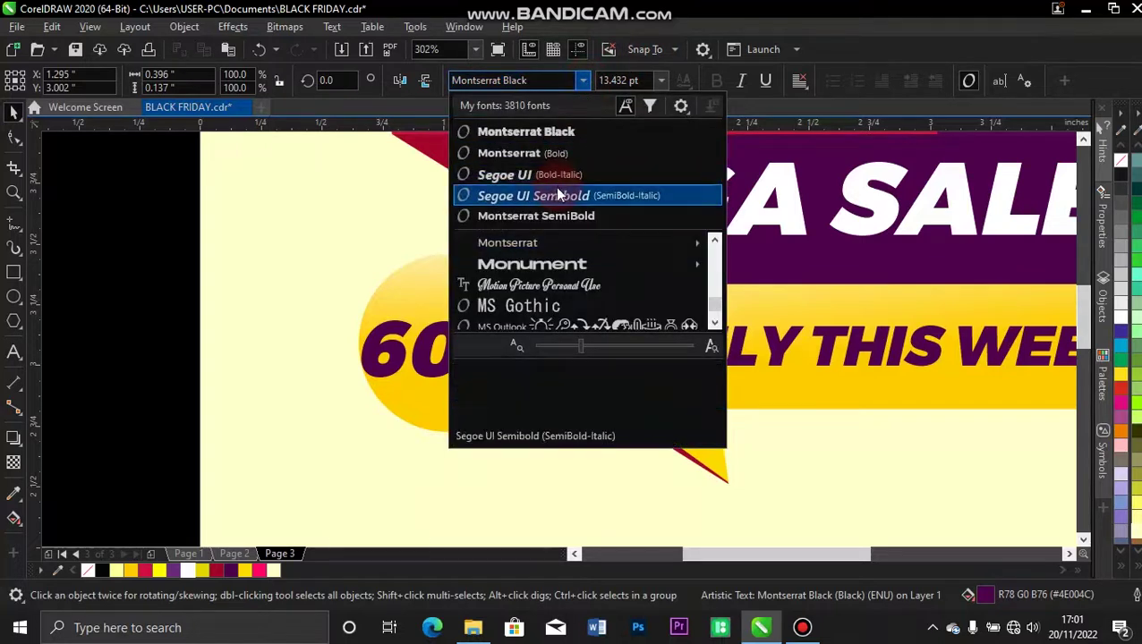
pyautogui.click(559, 155)
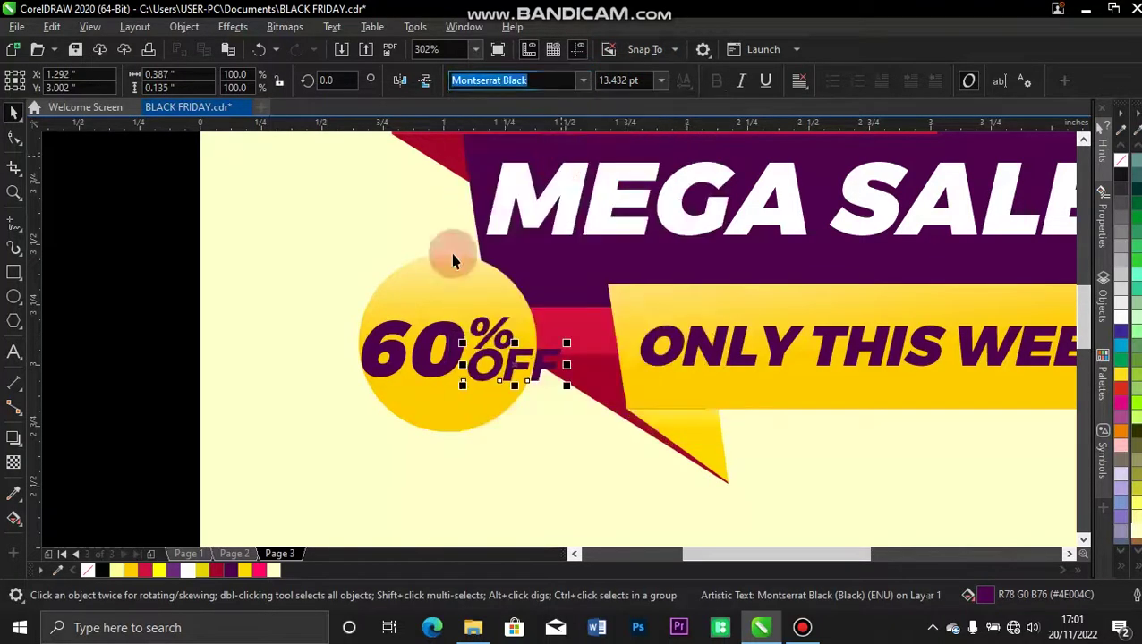
pyautogui.moveTo(567, 390); pyautogui.dragTo(537, 378)
pyautogui.click(716, 83)
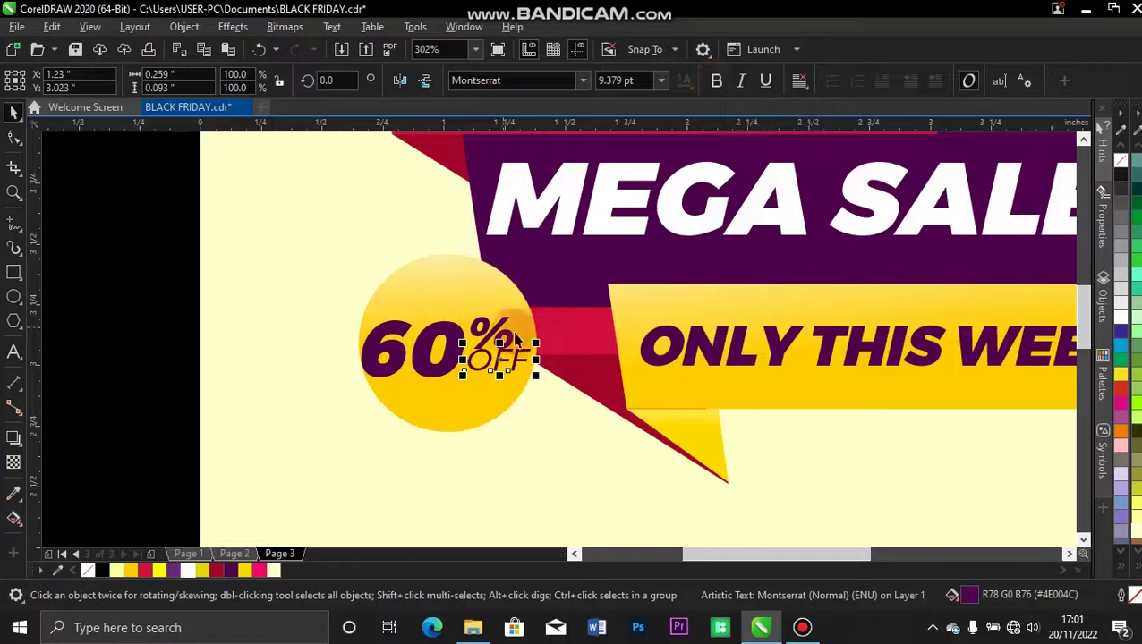
pyautogui.moveTo(535, 341); pyautogui.dragTo(504, 338)
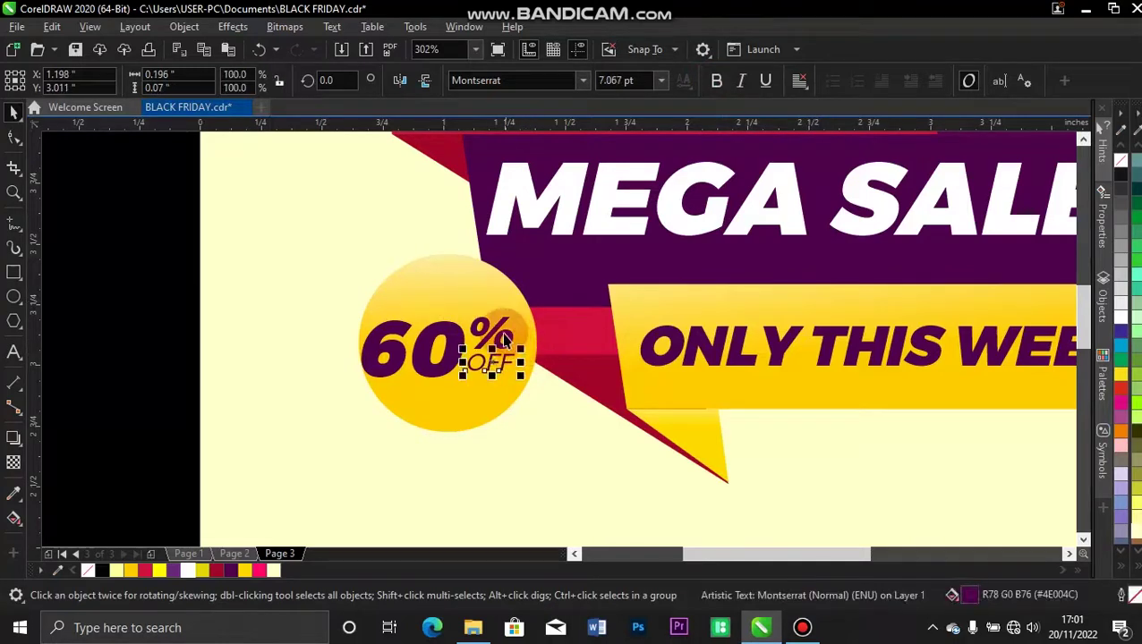
# Add the text "UP TO" above the "60" in Montserrat at about 7 pt and make it bold.
pyautogui.click(505, 336)
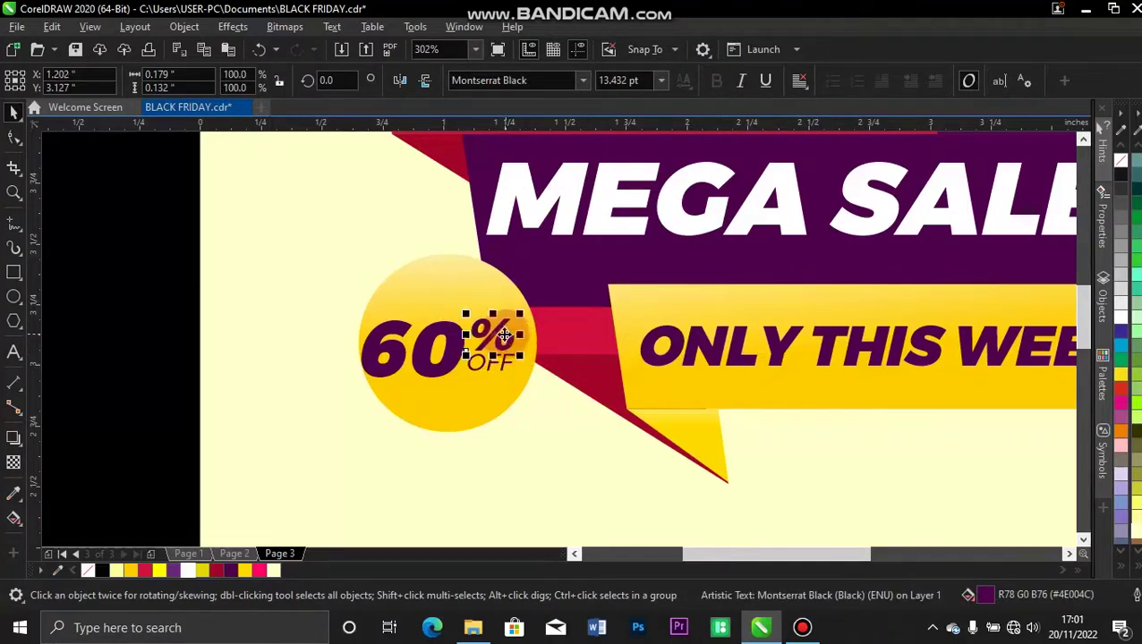
pyautogui.click(428, 345)
pyautogui.moveTo(430, 345); pyautogui.dragTo(447, 283)
pyautogui.hotkey('ctrl', 'v')
pyautogui.doubleClick(445, 299)
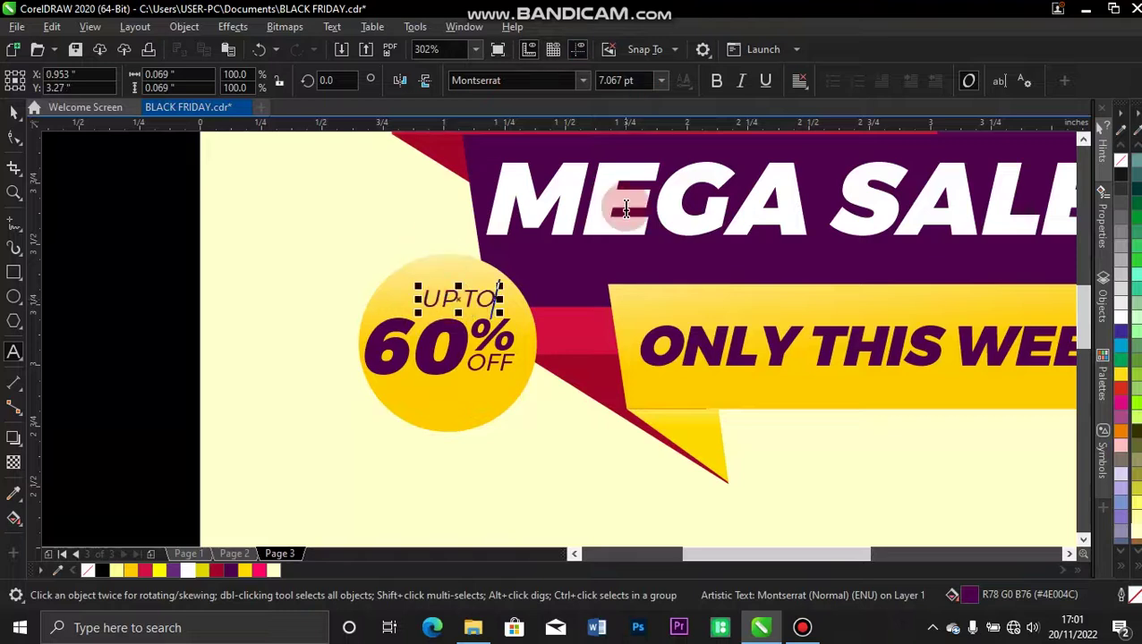
pyautogui.click(13, 113)
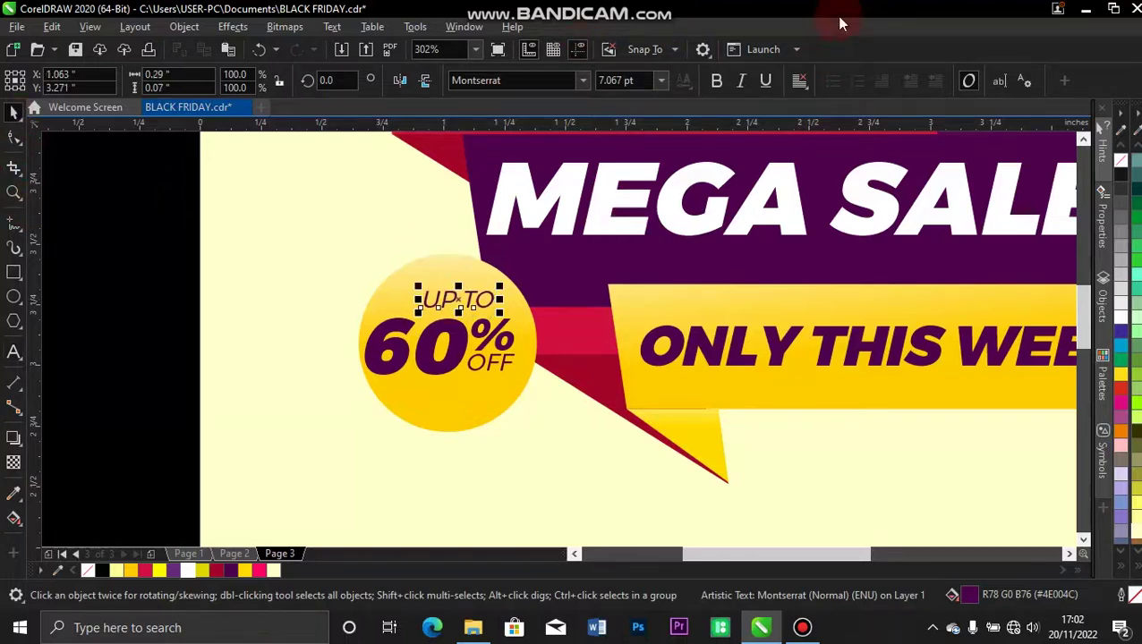
pyautogui.click(716, 80)
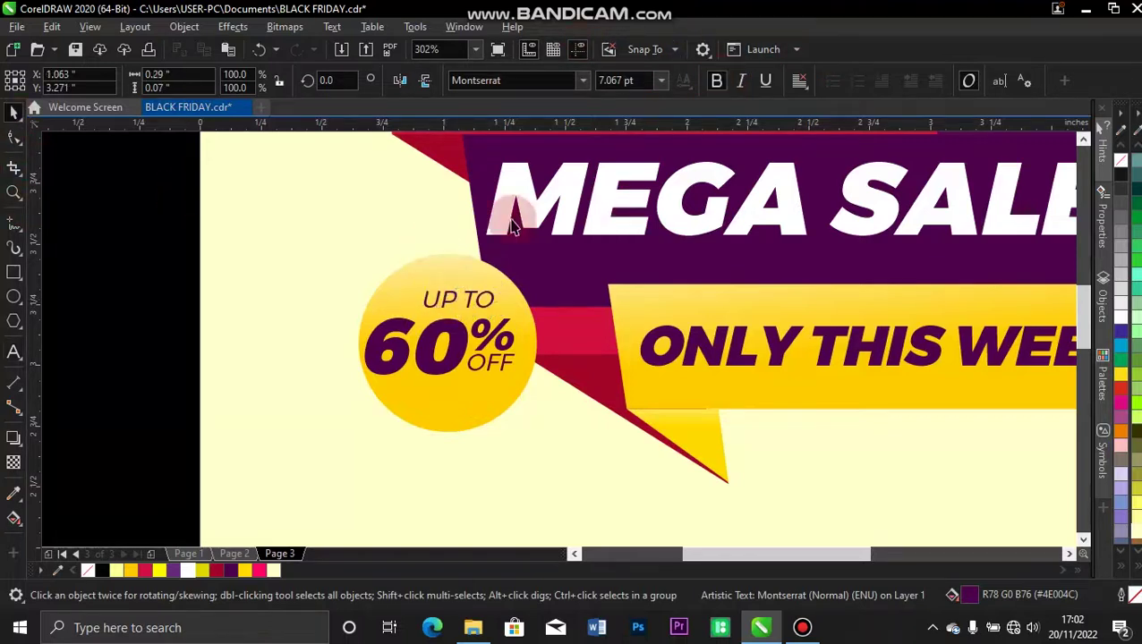
# Center "UP TO" horizontally in the circle, and group the "60", "%" and "OFF" texts and center them the same way.
pyautogui.keyDown('shift'); pyautogui.click(400, 302); pyautogui.keyUp('shift')
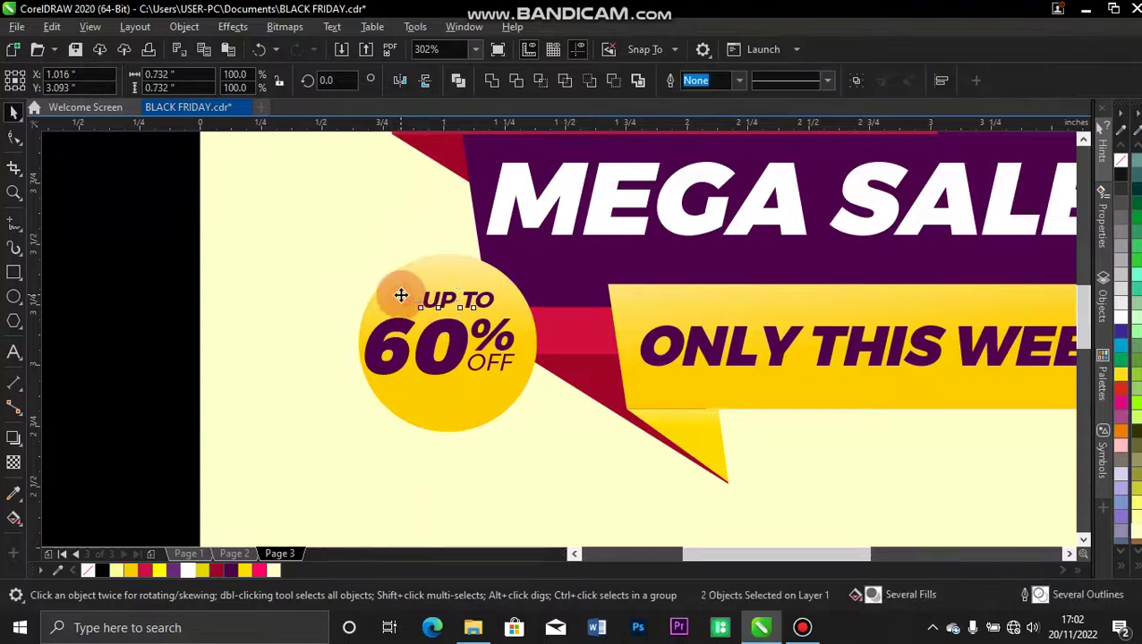
pyautogui.click(123, 340)
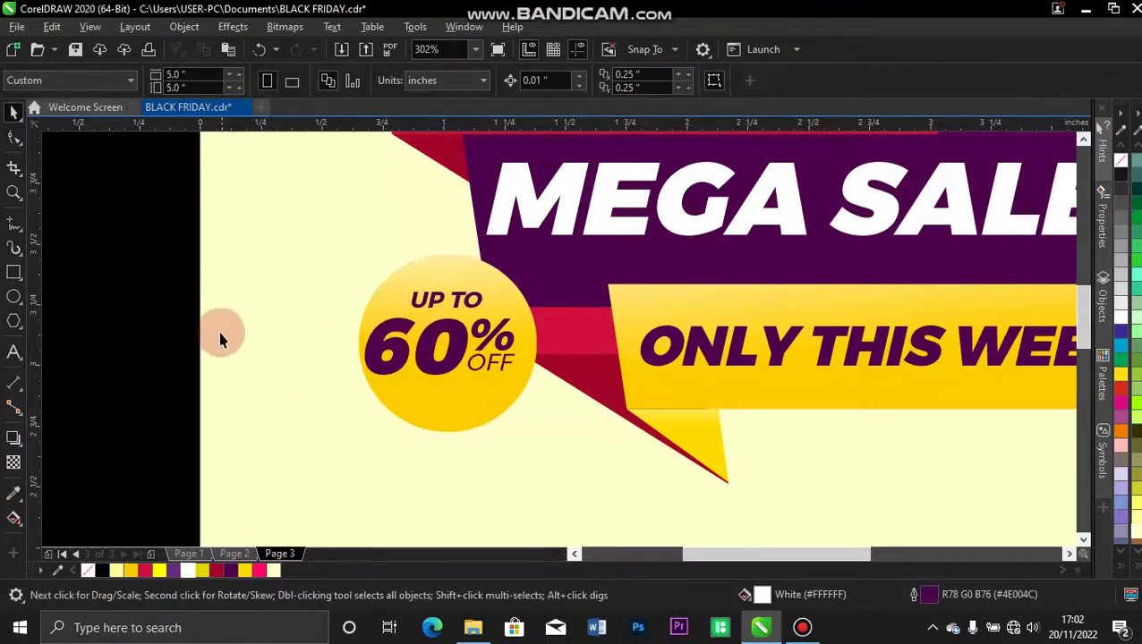
pyautogui.moveTo(186, 312); pyautogui.dragTo(561, 402)
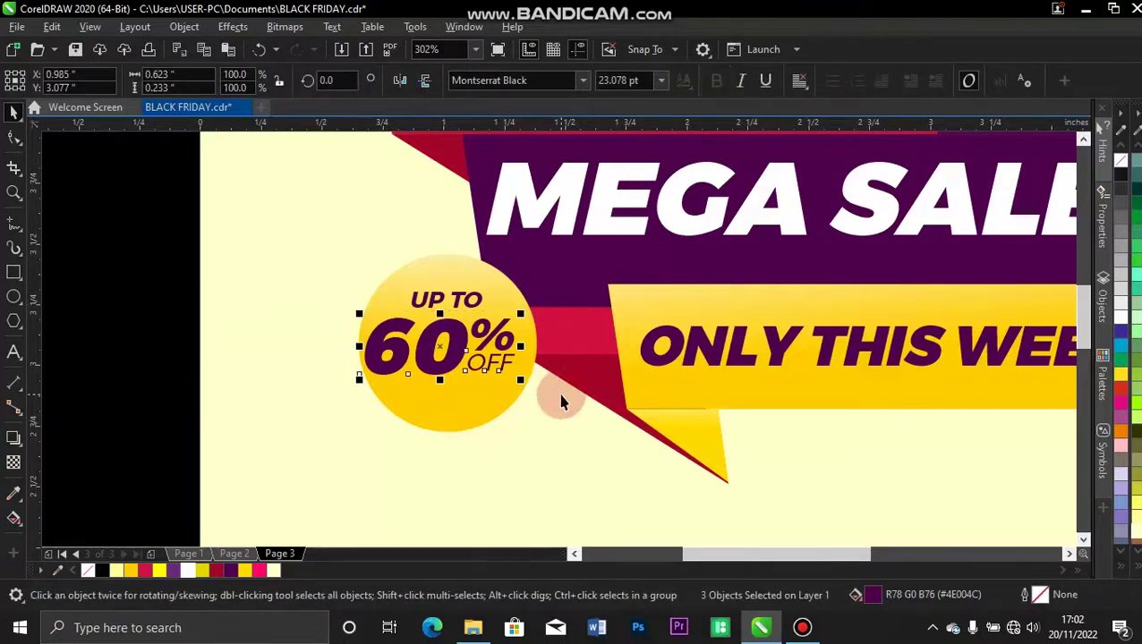
pyautogui.hotkey('ctrl', 'g')
pyautogui.keyDown('shift'); pyautogui.click(492, 400); pyautogui.keyUp('shift')
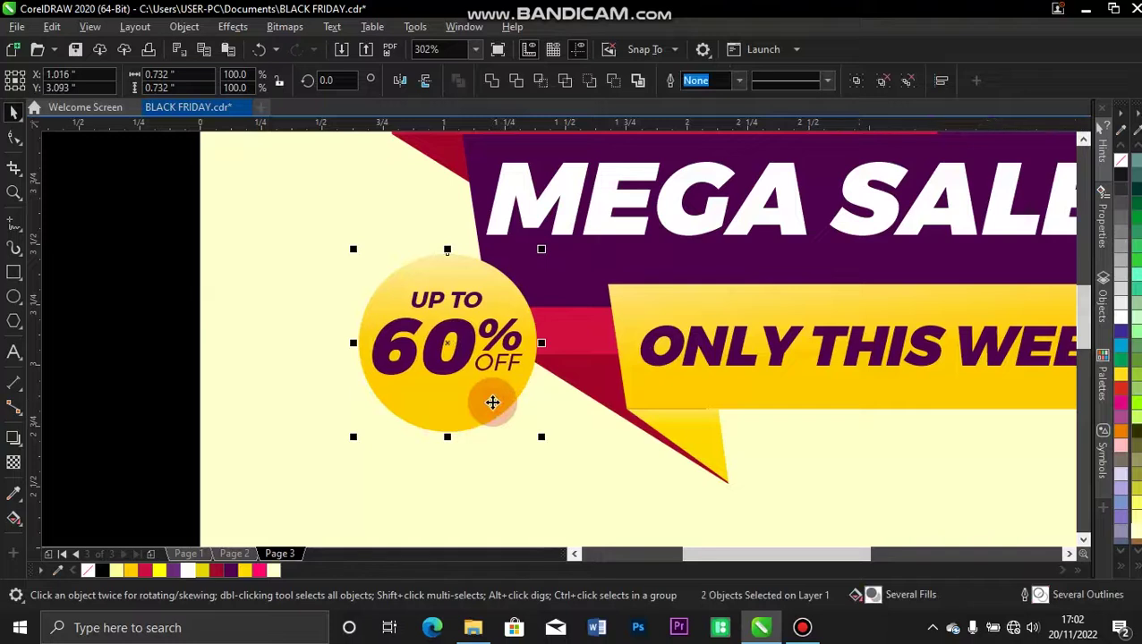
# Group "UP TO" with the "60% OFF" group and center all the text vertically within the yellow circle.
pyautogui.click(176, 256)
pyautogui.moveTo(166, 256); pyautogui.dragTo(534, 401)
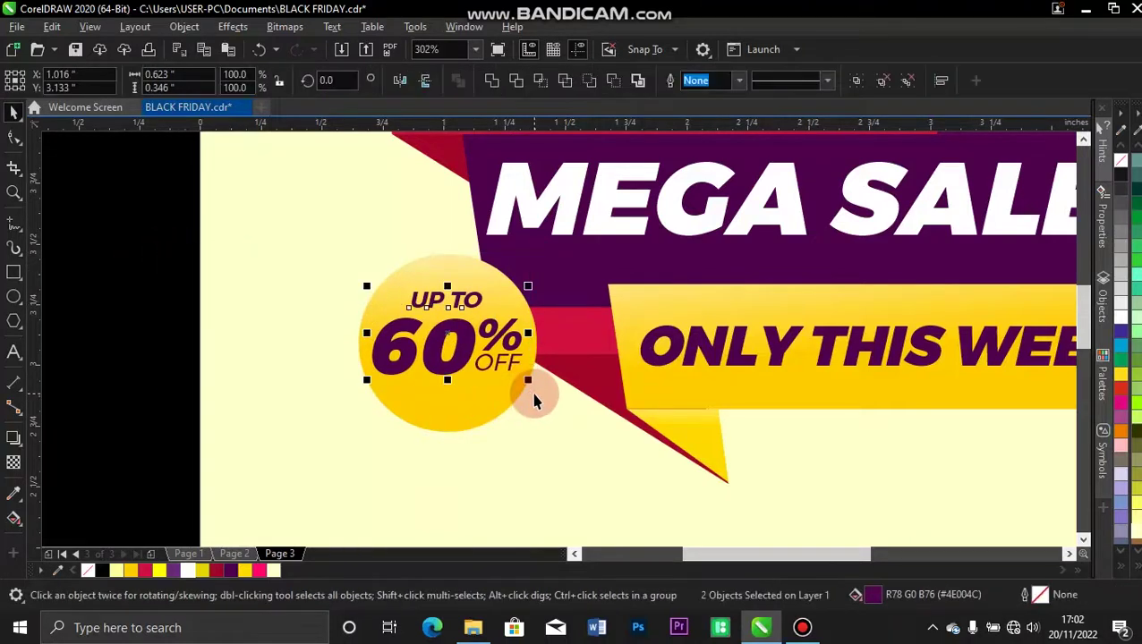
pyautogui.keyDown('shift'); pyautogui.click(485, 415); pyautogui.keyUp('shift')
pyautogui.press('c')
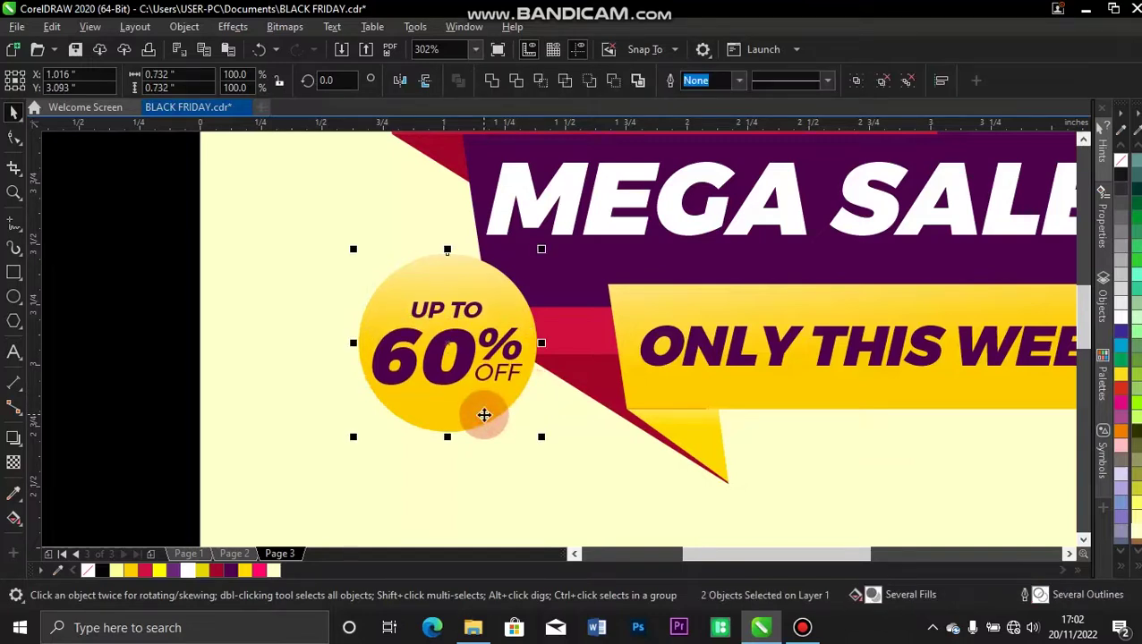
# Duplicate the "ONLY THIS WEEK" text into the empty area just below the yellow ribbon.
pyautogui.click(140, 301)
pyautogui.hotkey('shift', 'F4')
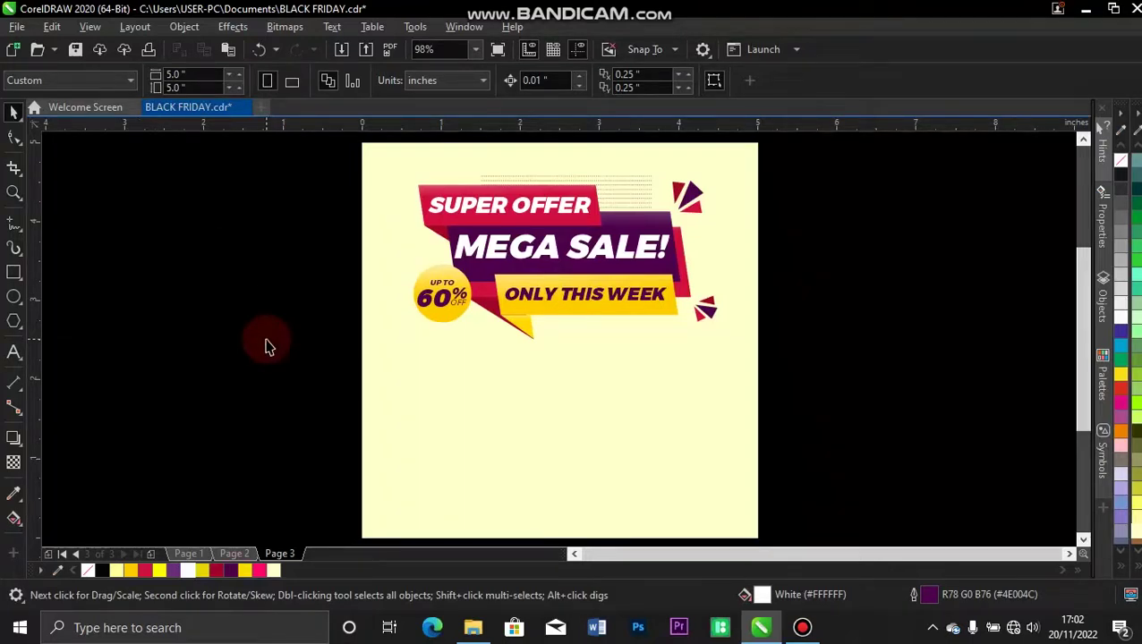
pyautogui.moveTo(552, 303); pyautogui.dragTo(618, 333)
pyautogui.rightClick(618, 333)
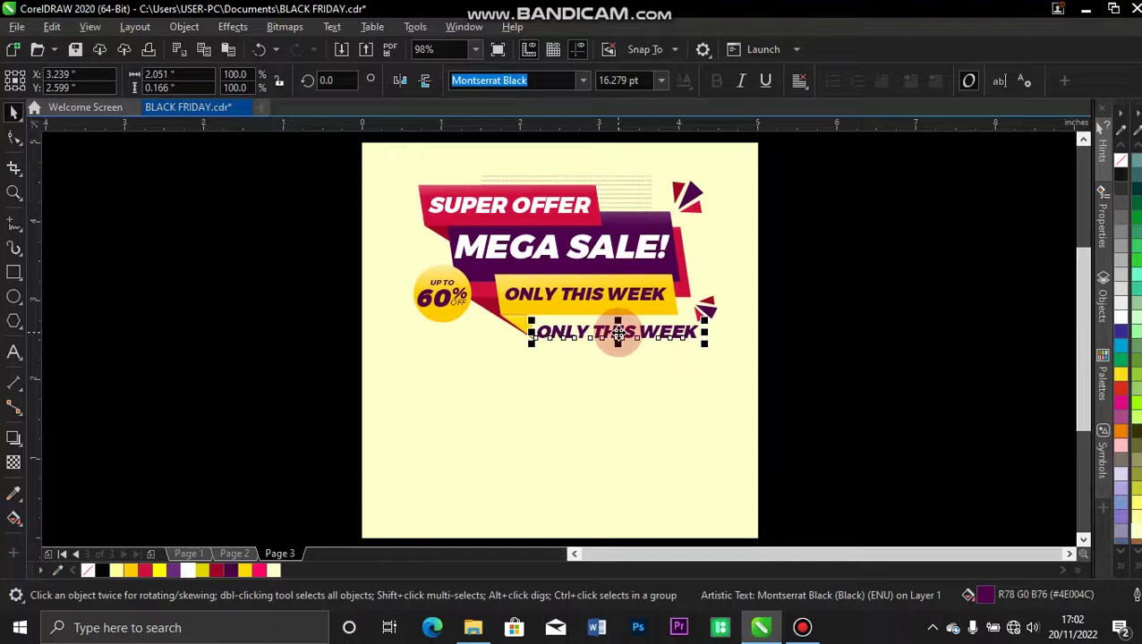
pyautogui.press('z')
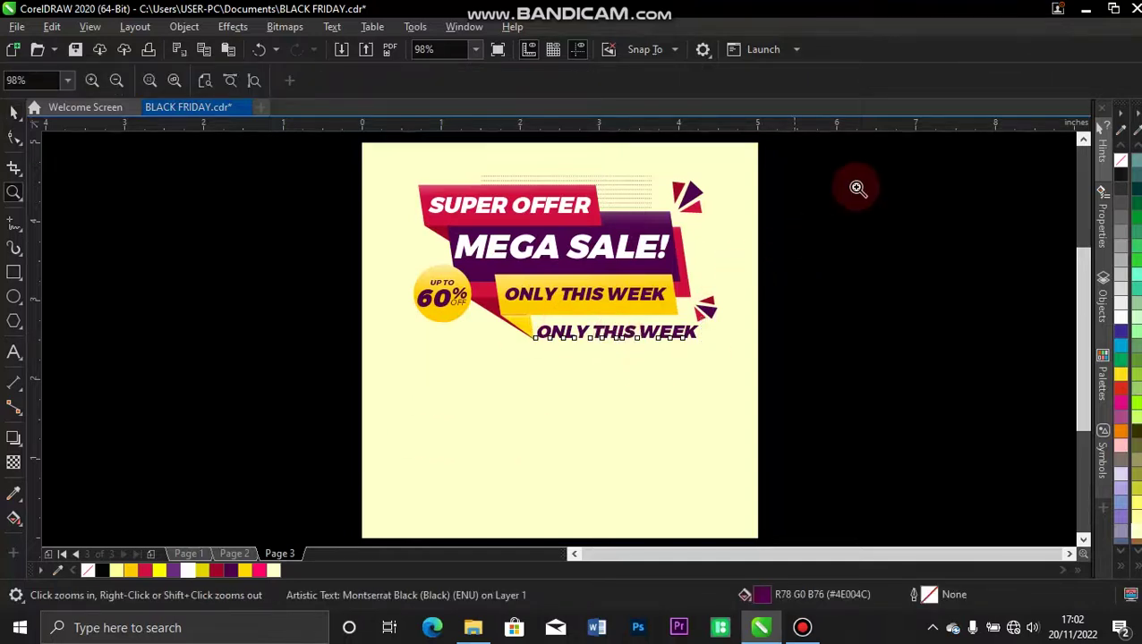
pyautogui.click(505, 395)
pyautogui.press('space')
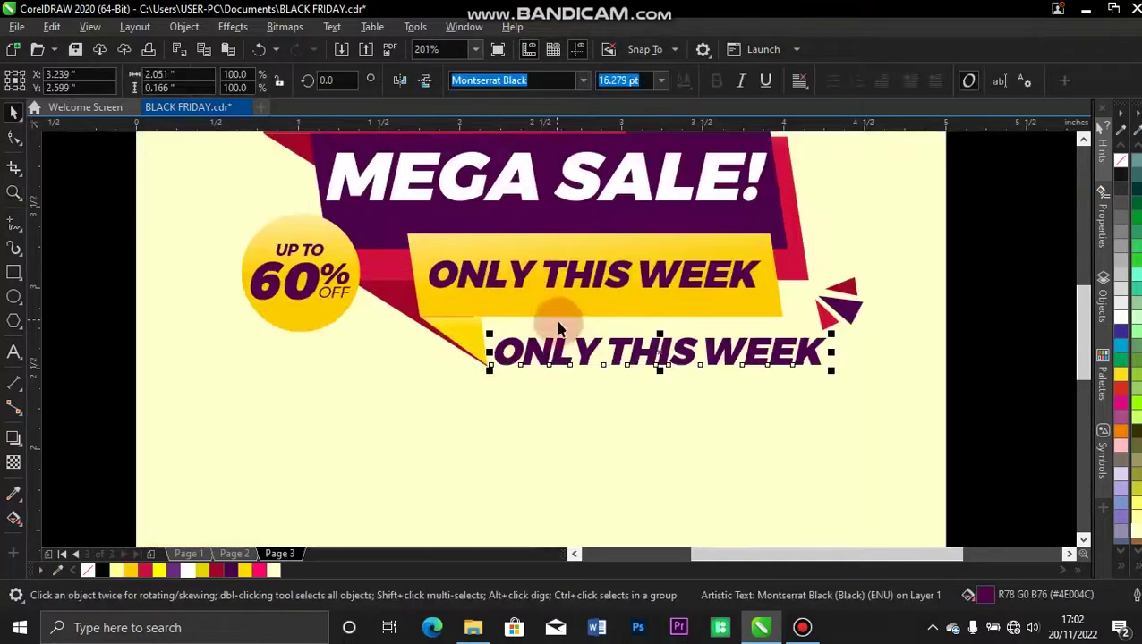
# Set the copied "ONLY THIS WEEK" text in Montserrat Bold and shrink it to about 6.7 pt.
pyautogui.click(583, 81)
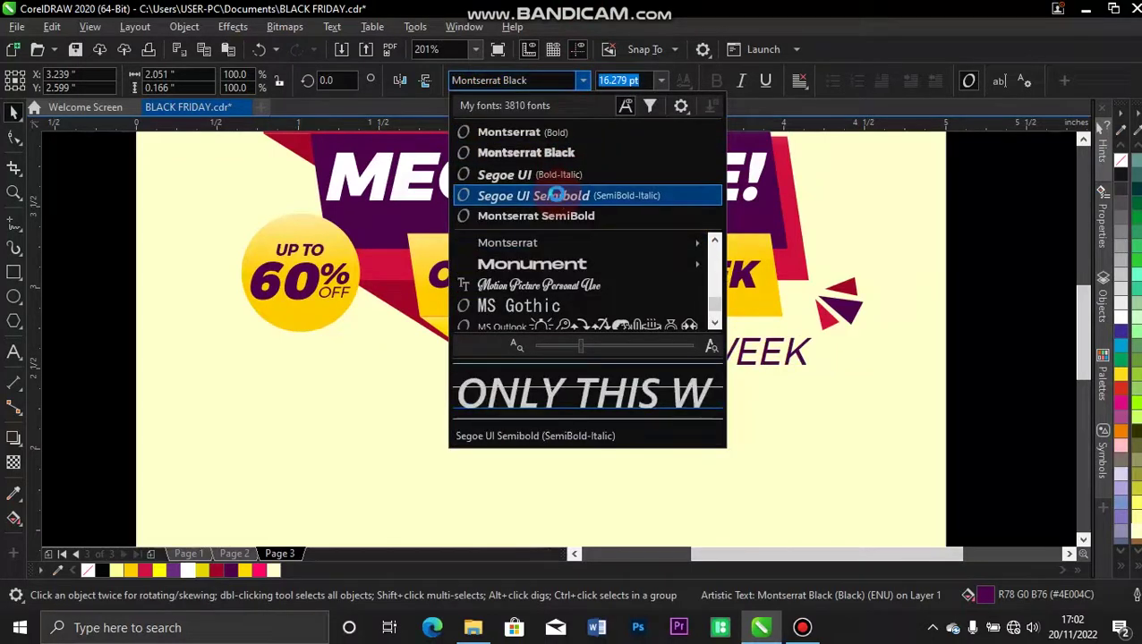
pyautogui.click(555, 133)
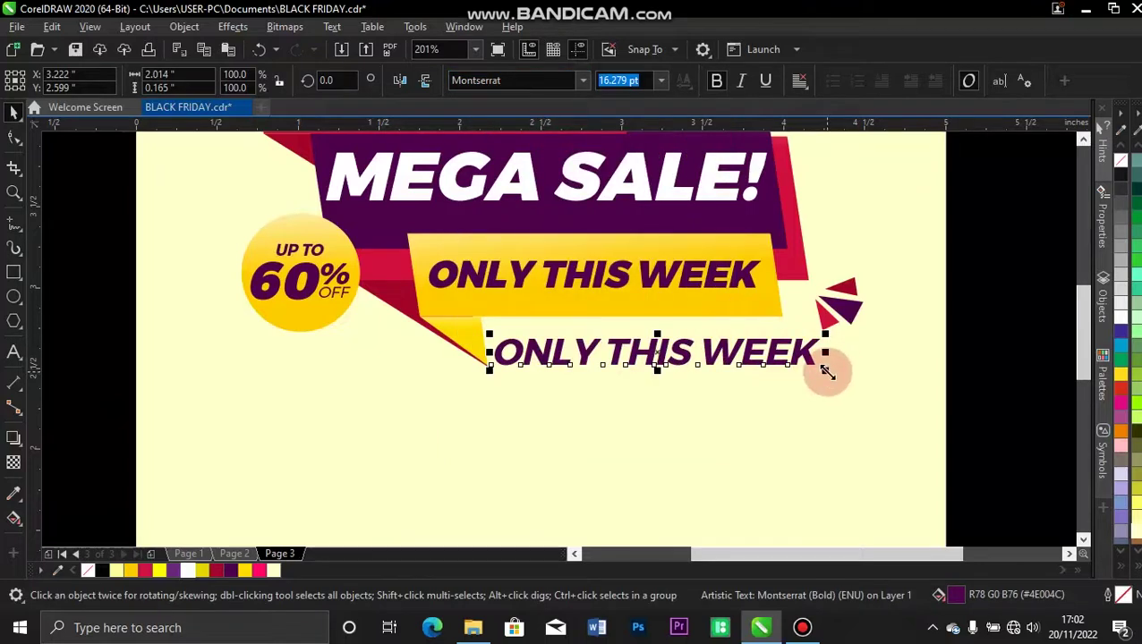
pyautogui.moveTo(827, 373); pyautogui.dragTo(763, 355)
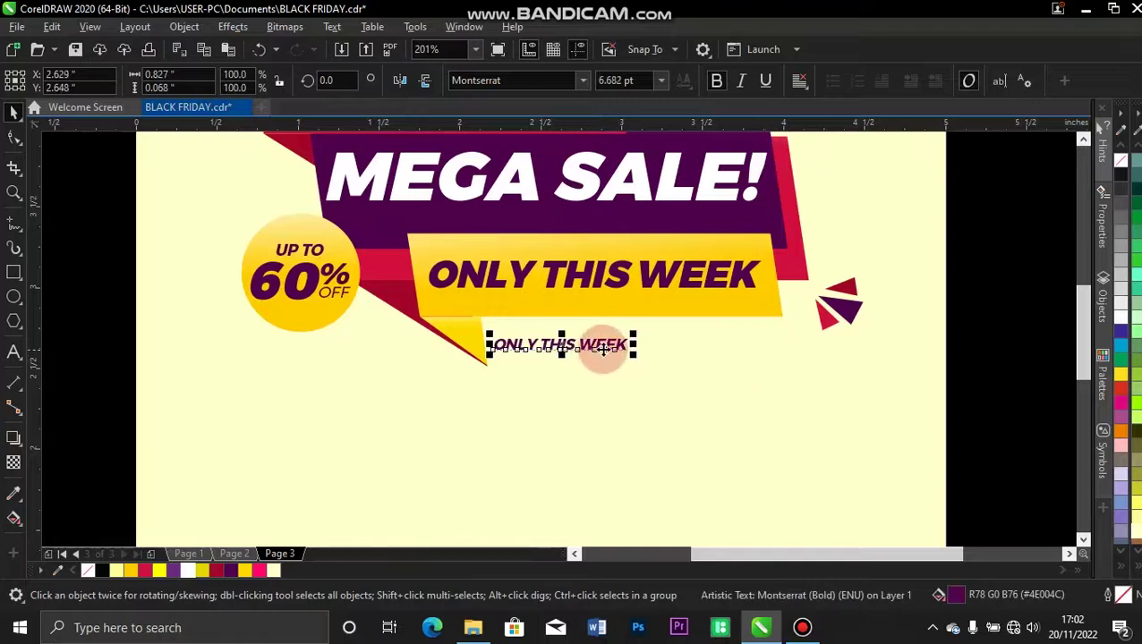
# Replace the copied text with "Get Up To 60% Discount On All Products / In Our Store This Black Friday" on two lines in Title Case.
pyautogui.doubleClick(602, 349)
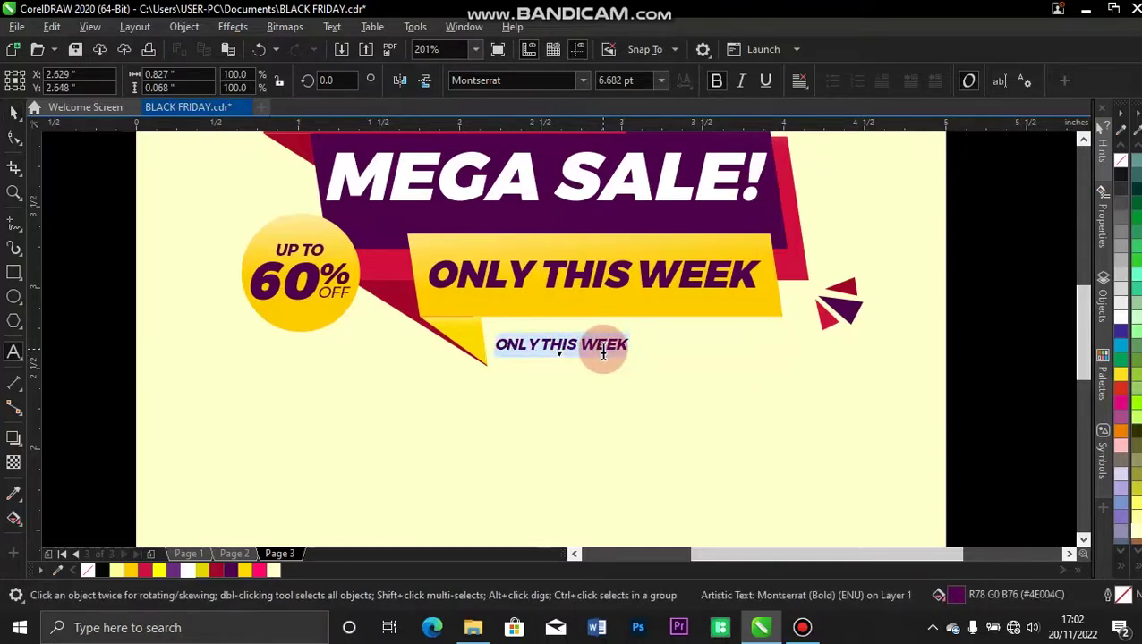
pyautogui.write('g')
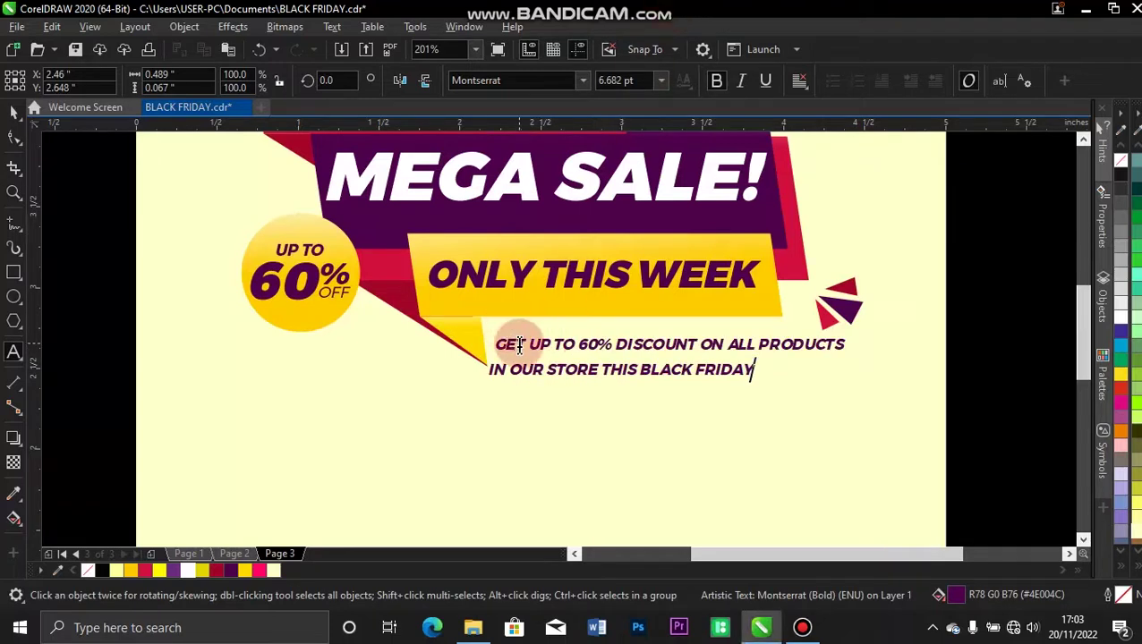
pyautogui.hotkey('ctrl', 'a')
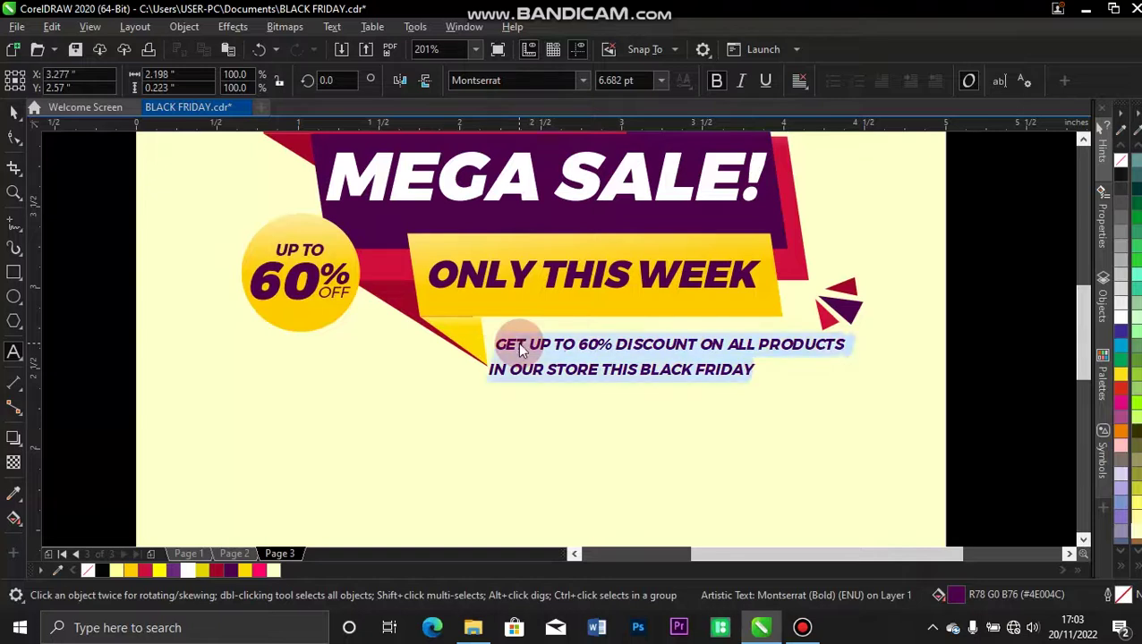
pyautogui.hotkey('shift', 'F3')
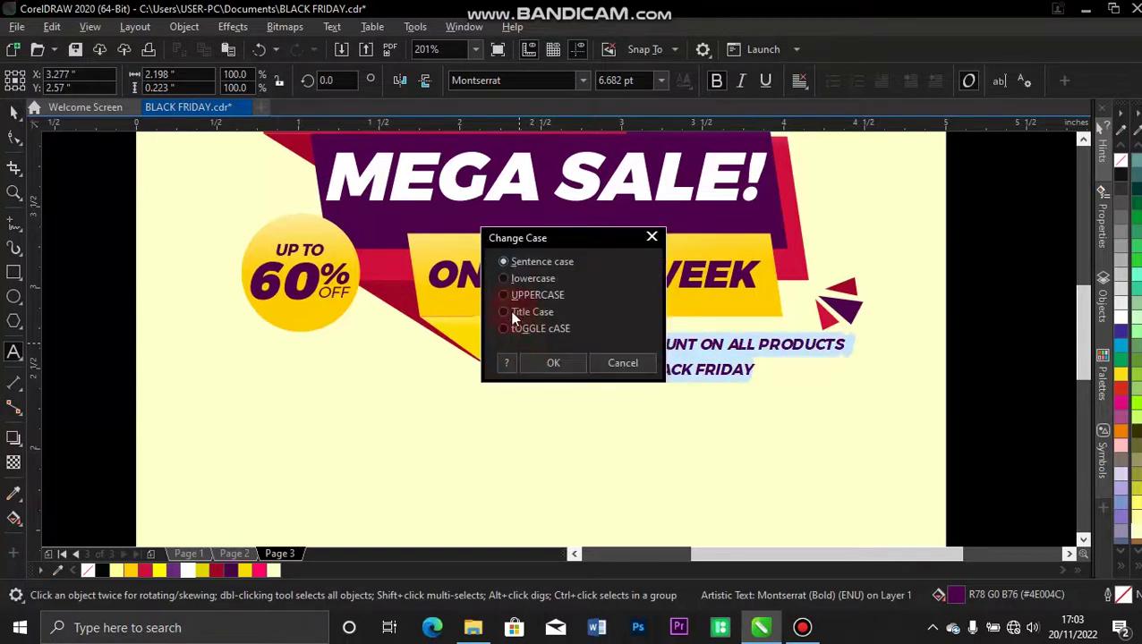
pyautogui.click(546, 363)
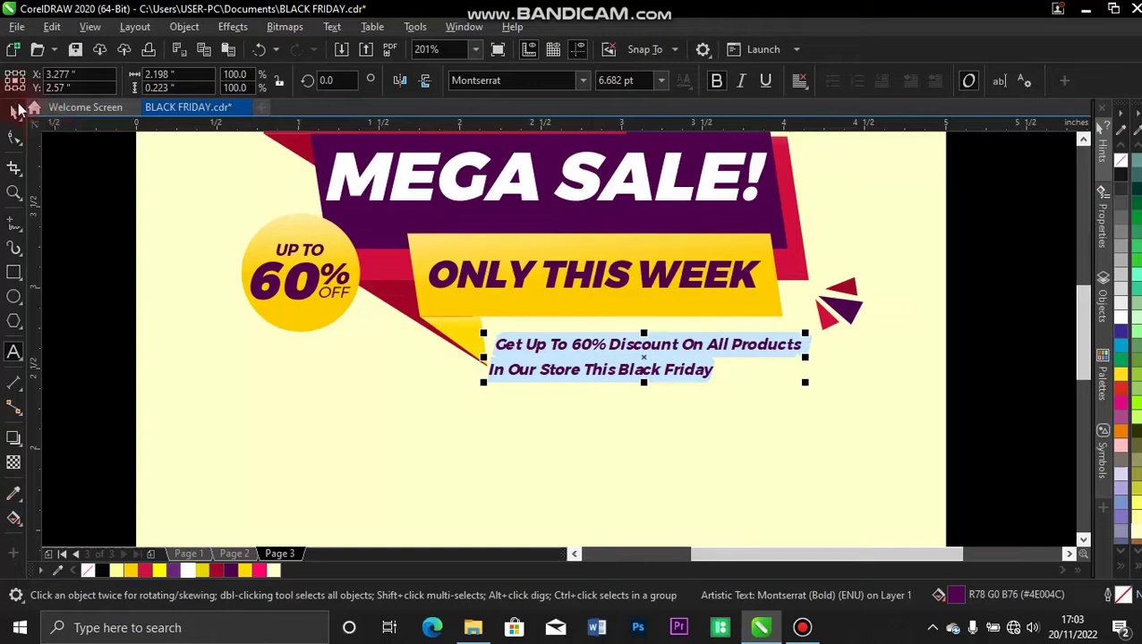
# Shrink the two-line discount text to about 5.9 pt and move it up close beneath the yellow ribbon.
pyautogui.click(14, 119)
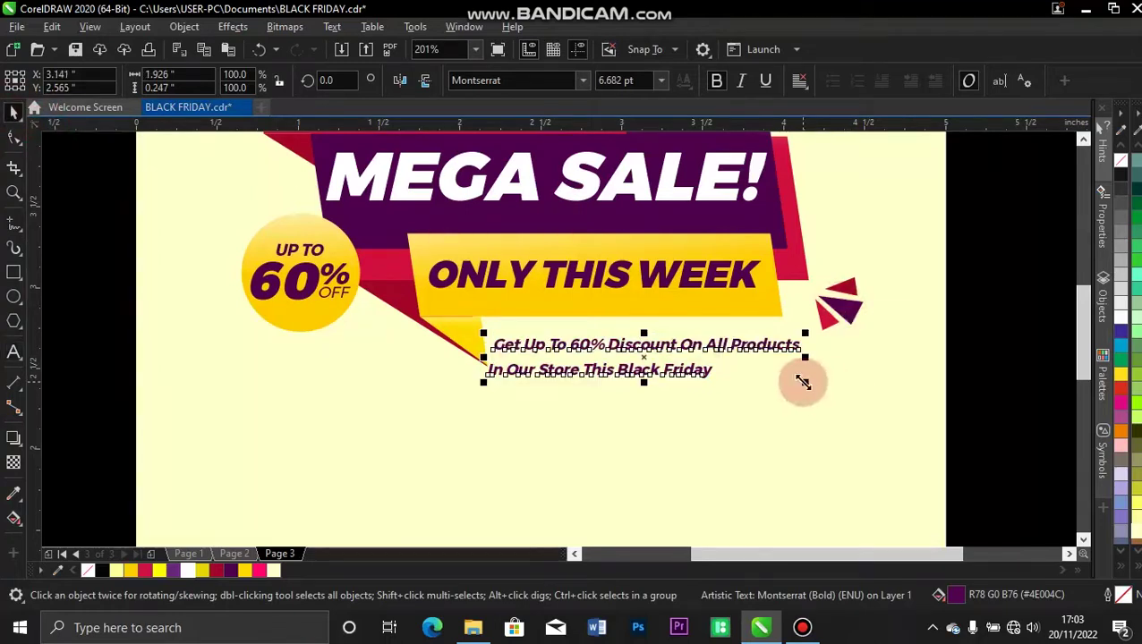
pyautogui.moveTo(805, 382); pyautogui.dragTo(799, 375)
pyautogui.moveTo(797, 373); pyautogui.dragTo(793, 373)
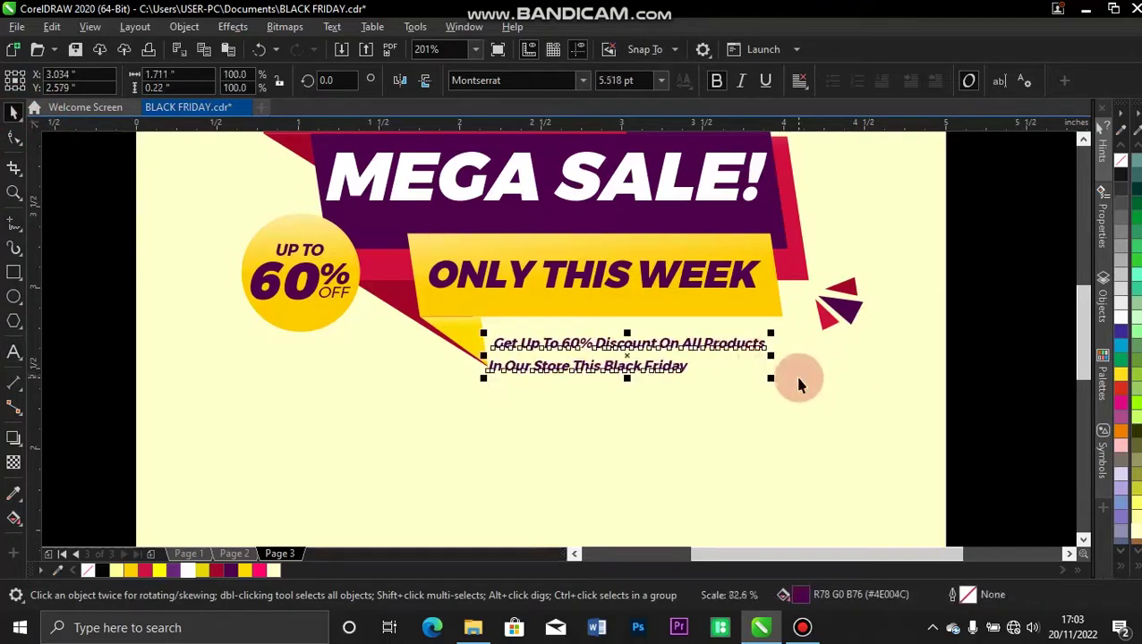
pyautogui.moveTo(710, 347); pyautogui.dragTo(712, 342)
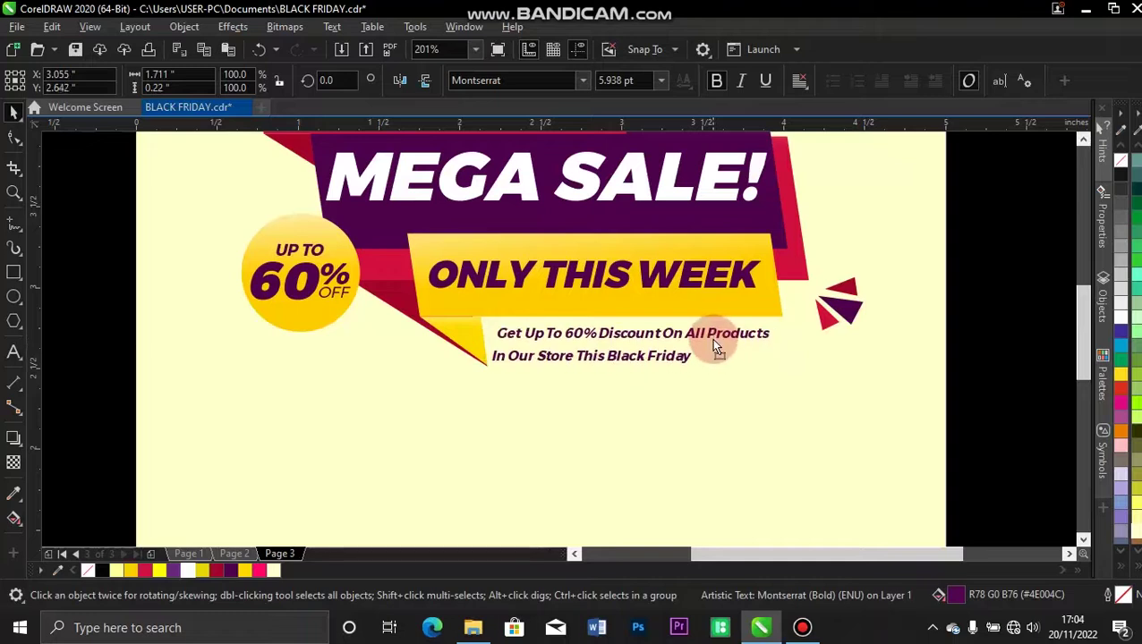
pyautogui.hotkey('shift', 'F4')
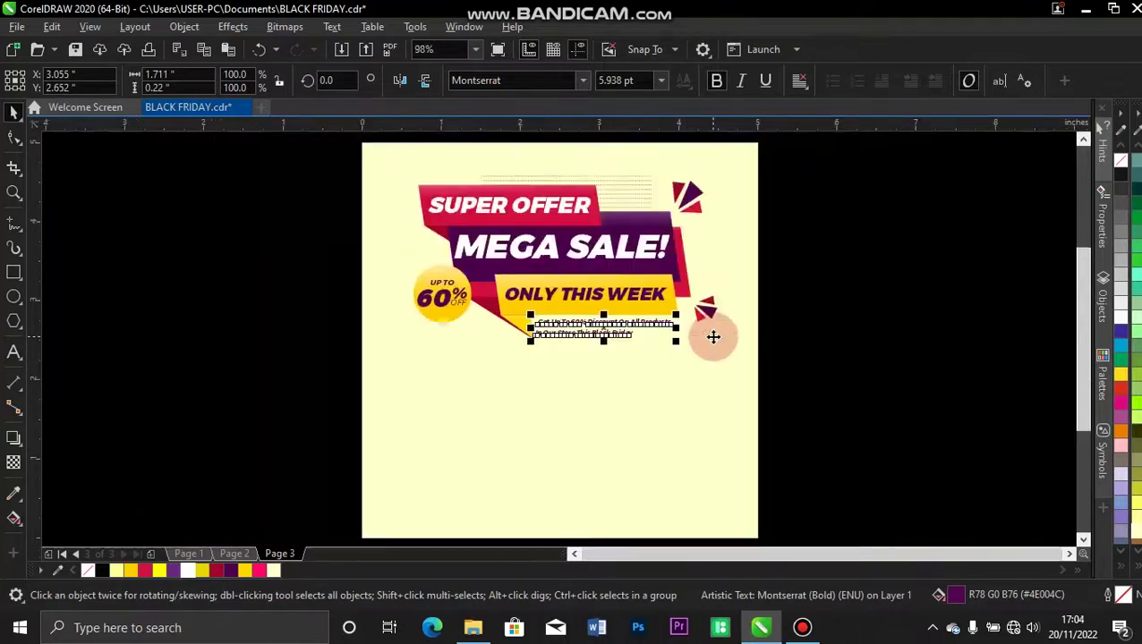
pyautogui.click(311, 328)
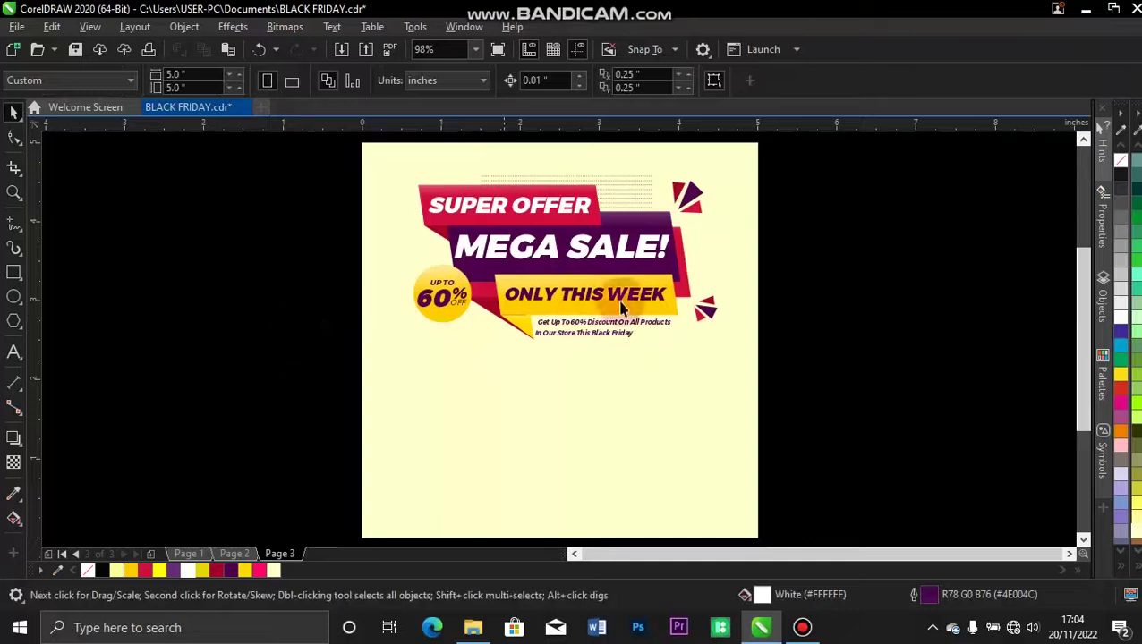
# Set the outline width of the dotted line group behind the ribbons to 0.5 pt.
pyautogui.click(633, 185)
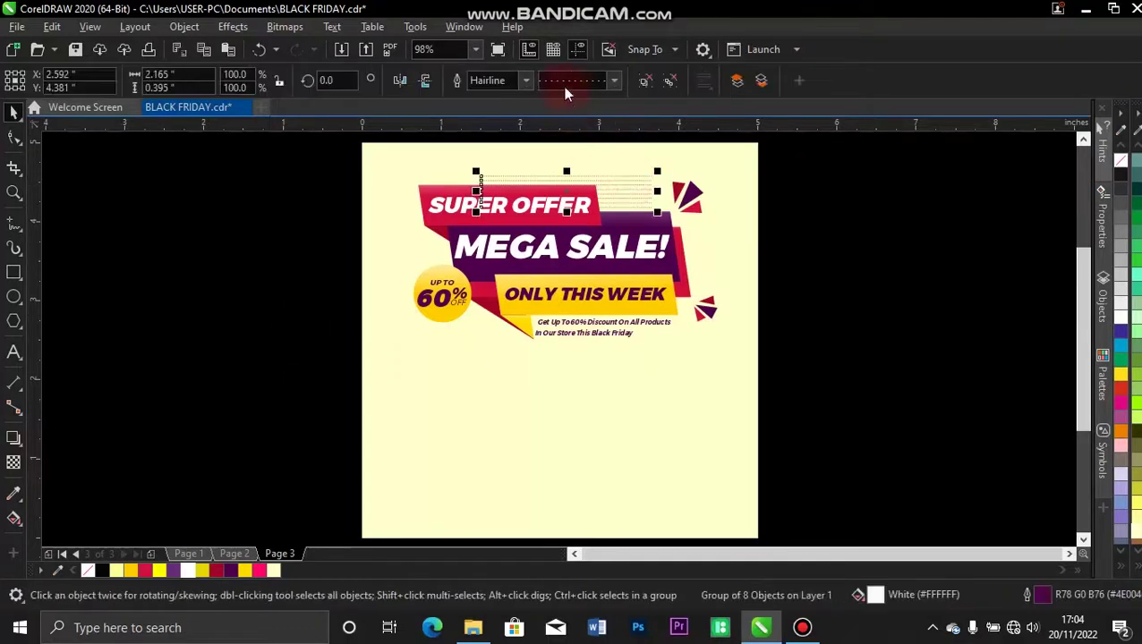
pyautogui.click(527, 81)
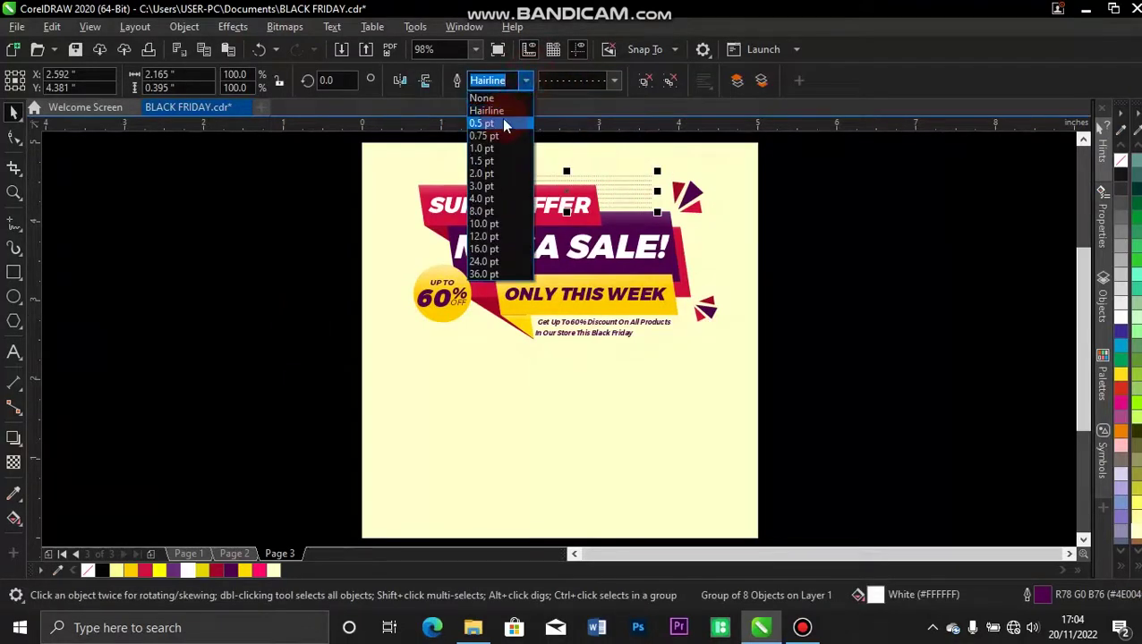
pyautogui.click(501, 118)
pyautogui.click(711, 178)
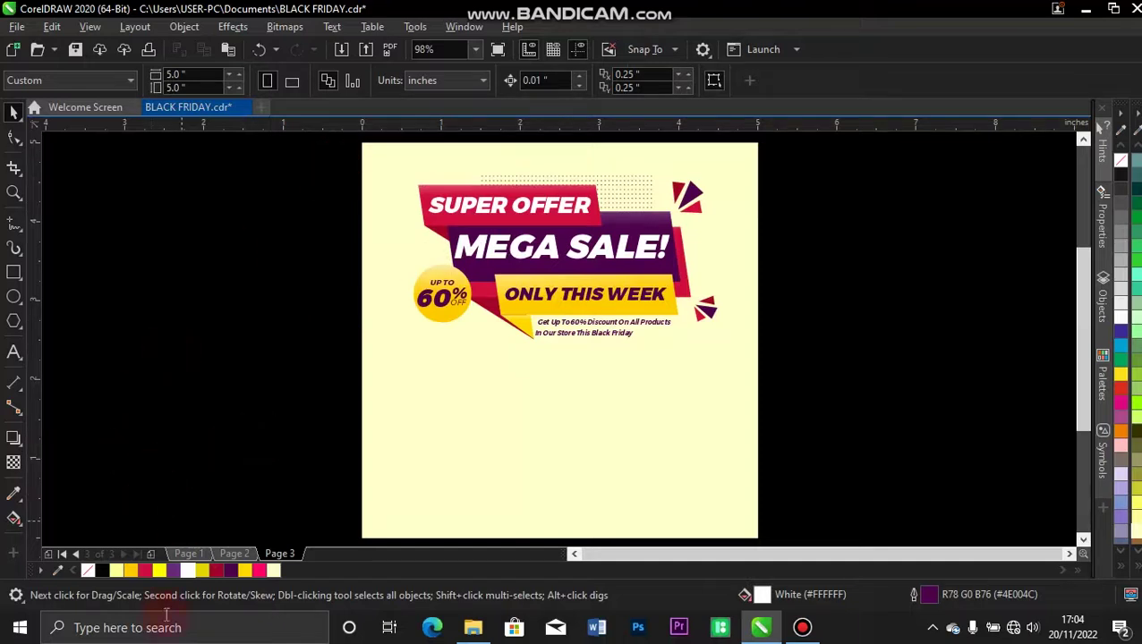
# Bring the PhotoRoom picture of the shouting man from the RESOURCES folder in File Explorer into the CorelDRAW page.
pyautogui.moveTo(473, 632)
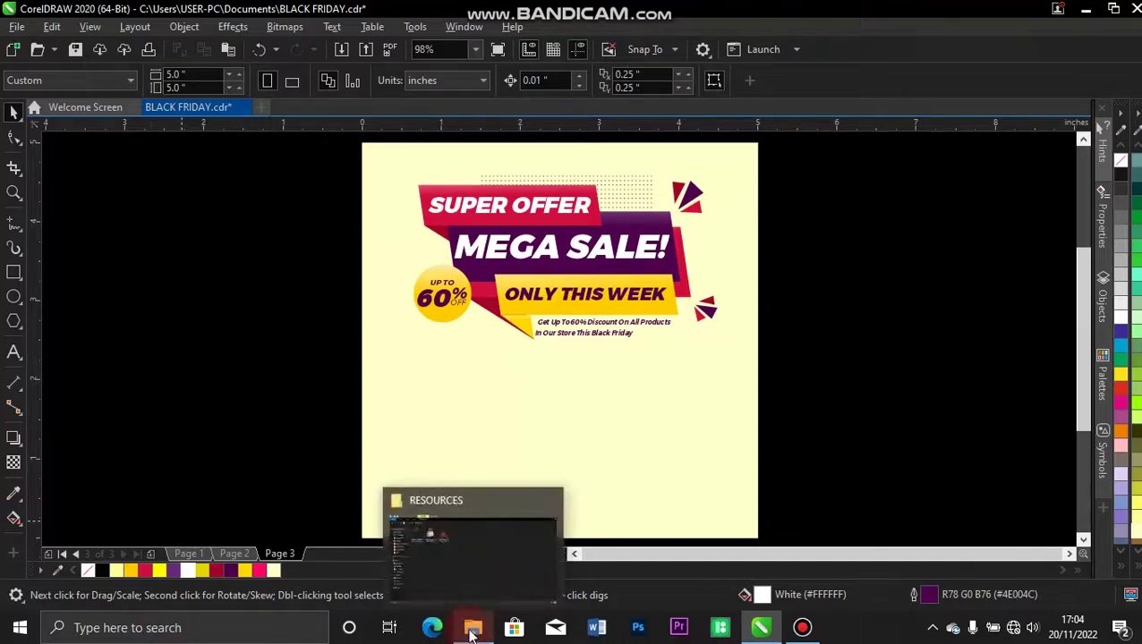
pyautogui.click(473, 632)
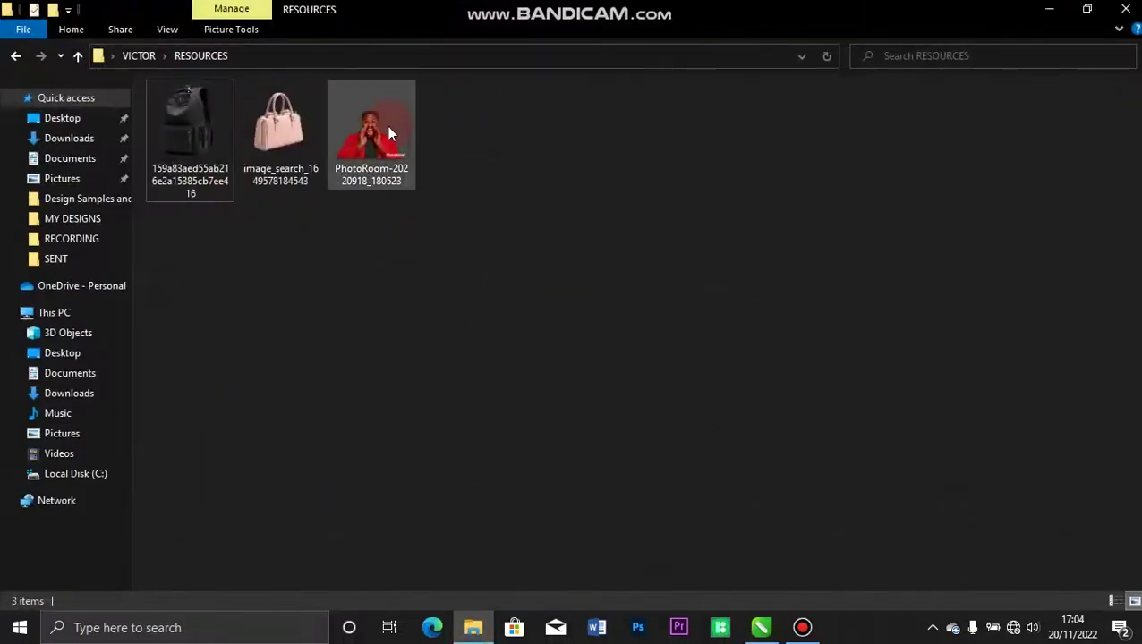
pyautogui.moveTo(383, 134); pyautogui.dragTo(731, 428)
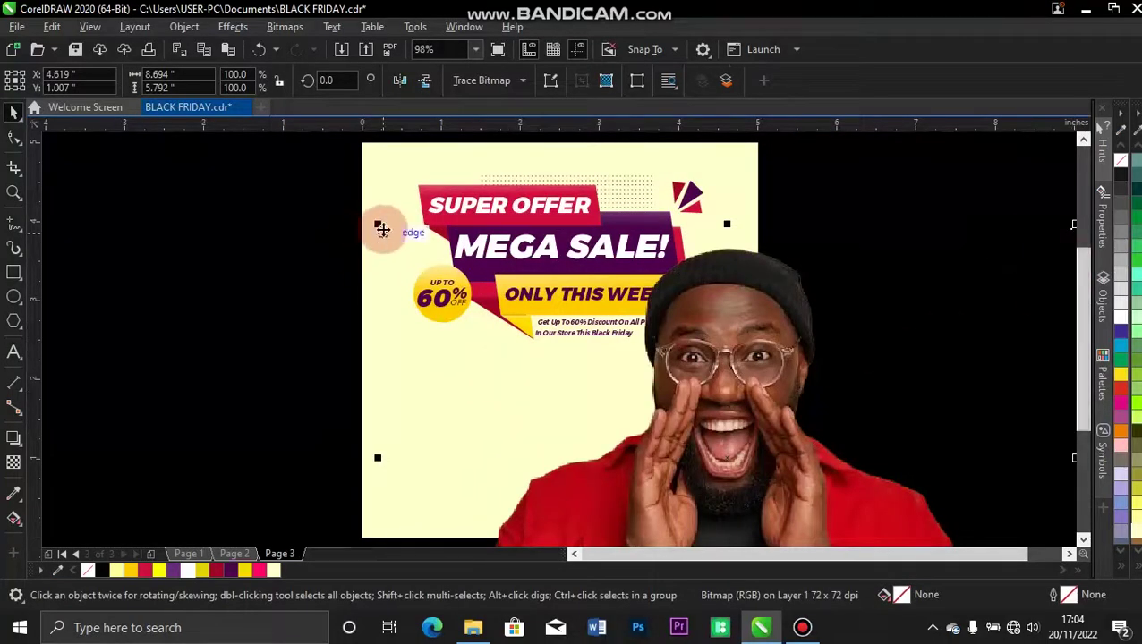
# Scale the man's photo down to about 42% and position it in the lower left area of the page.
pyautogui.moveTo(379, 226); pyautogui.dragTo(607, 405)
pyautogui.moveTo(744, 470); pyautogui.dragTo(447, 497)
pyautogui.moveTo(518, 426); pyautogui.dragTo(587, 379)
pyautogui.moveTo(338, 376)
pyautogui.mouseDown()
pyautogui.moveTo(326, 339)
pyautogui.moveTo(325, 368)
pyautogui.mouseUp()
pyautogui.moveTo(438, 458); pyautogui.dragTo(448, 458)
pyautogui.moveTo(602, 364); pyautogui.dragTo(641, 346)
pyautogui.moveTo(540, 431); pyautogui.dragTo(533, 442)
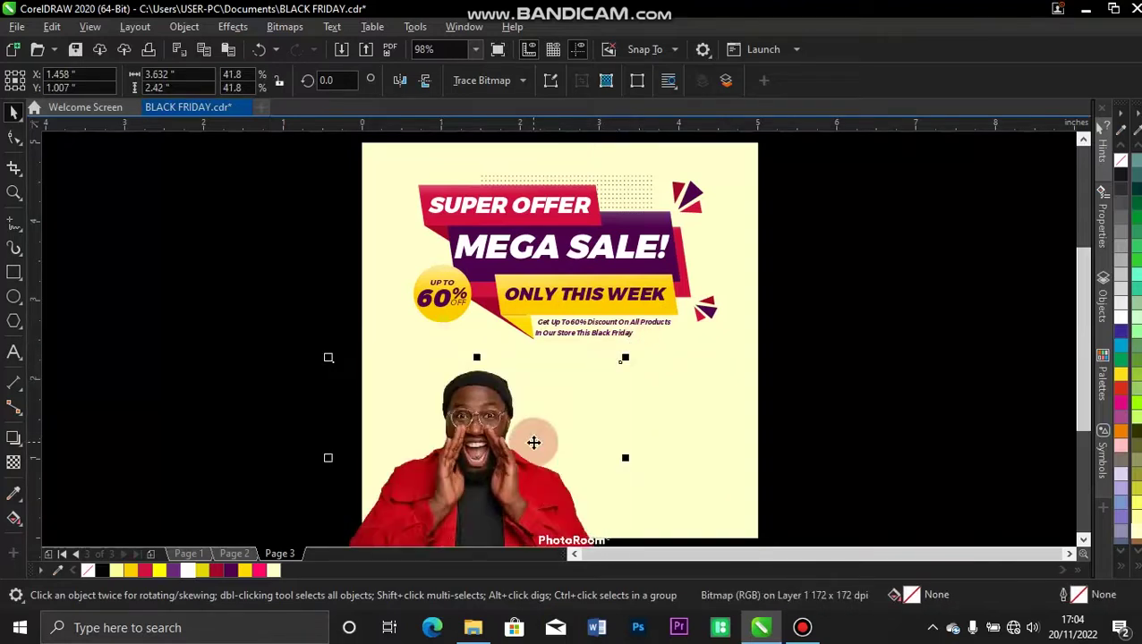
# PowerClip the man's photo inside the cream background rectangle.
pyautogui.rightClick(533, 442)
pyautogui.click(622, 355)
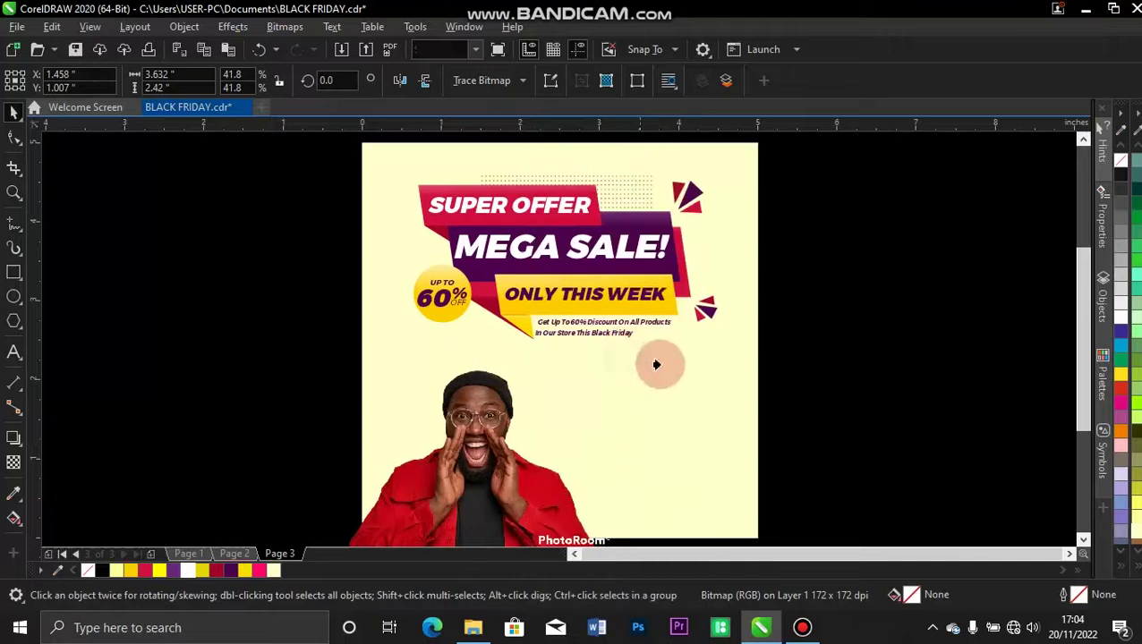
pyautogui.click(665, 371)
pyautogui.click(450, 440)
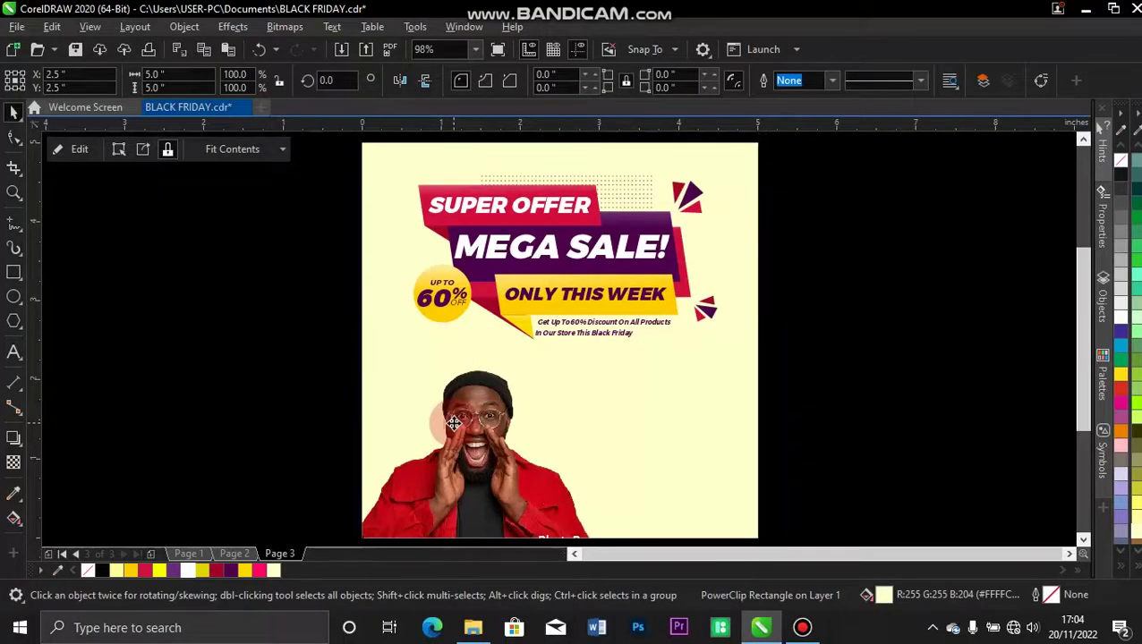
# Enlarge the clipped photo to about 45% within the background and shift it slightly so the PhotoRoom watermark is cropped out.
pyautogui.keyDown('ctrl'); pyautogui.click(454, 422); pyautogui.keyUp('ctrl')
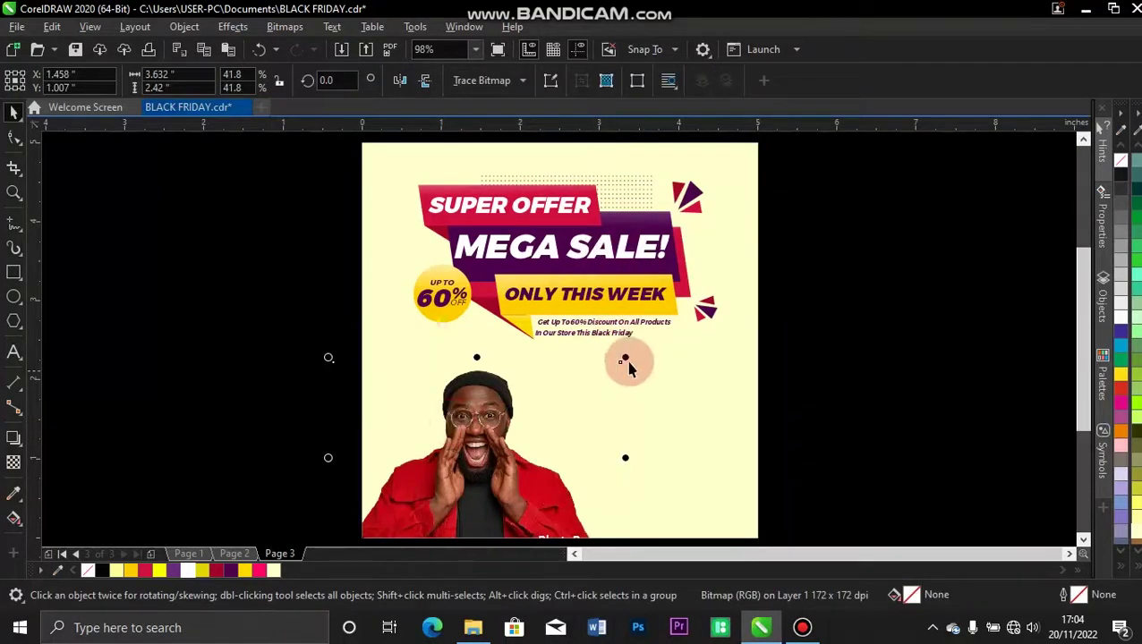
pyautogui.moveTo(625, 360); pyautogui.dragTo(645, 345)
pyautogui.moveTo(499, 438); pyautogui.dragTo(491, 432)
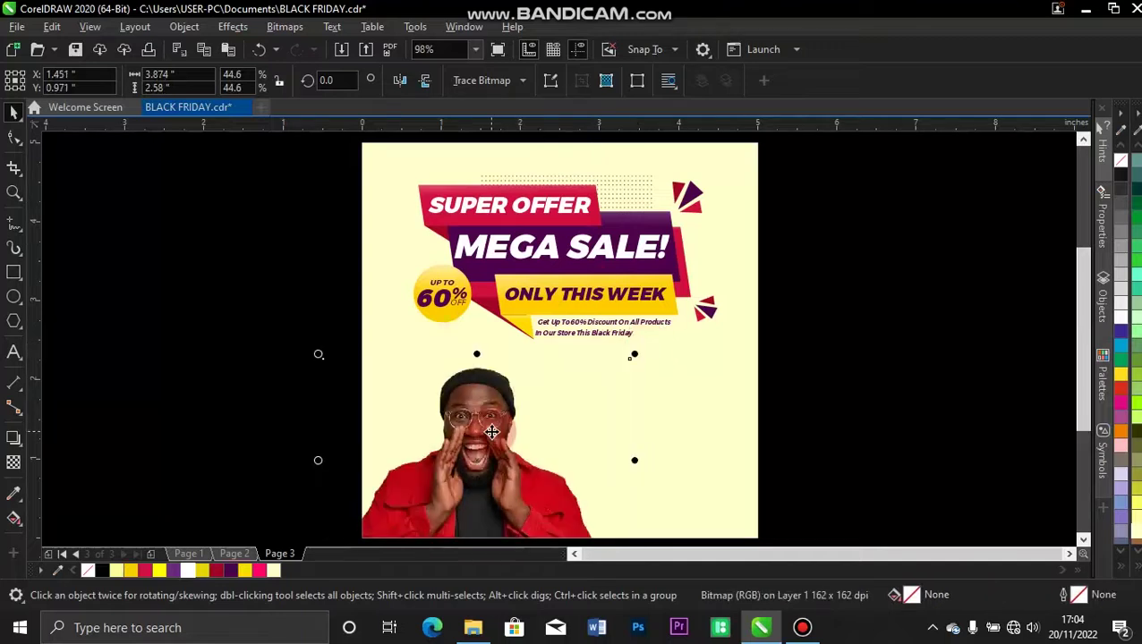
pyautogui.click(861, 286)
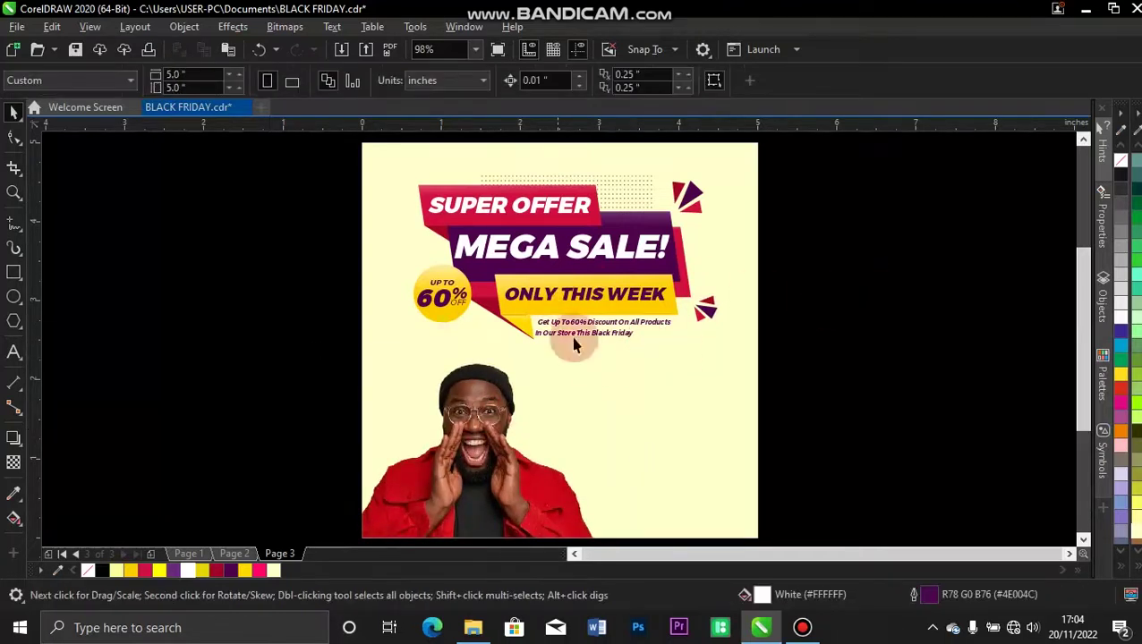
pyautogui.click(632, 382)
pyautogui.moveTo(558, 137); pyautogui.dragTo(605, 417)
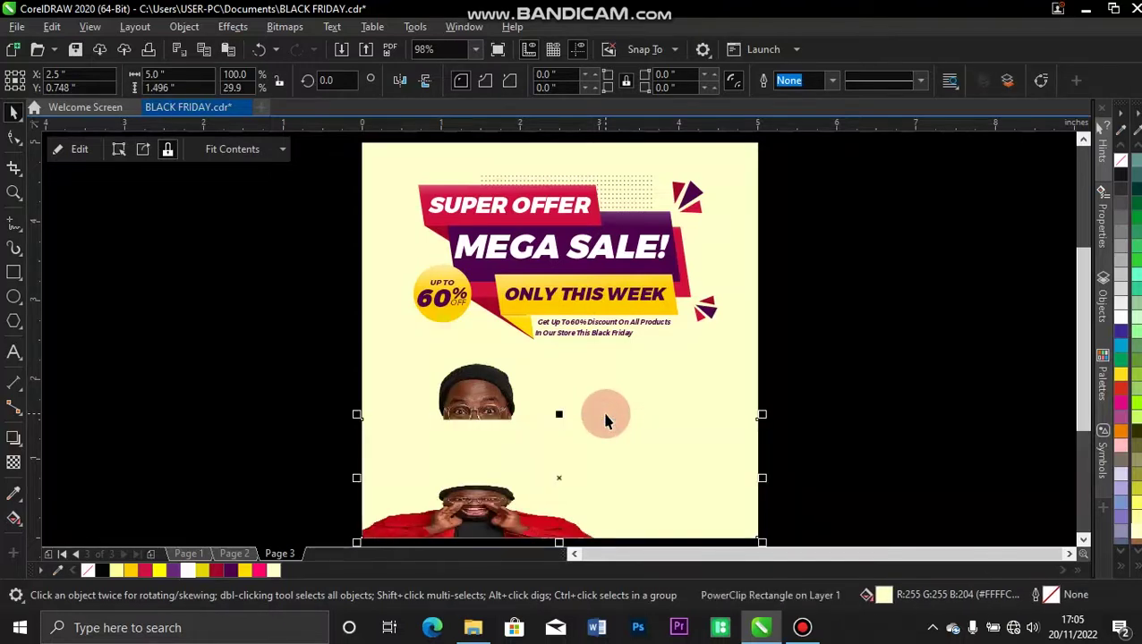
pyautogui.hotkey('ctrl', 'z')
pyautogui.click(158, 388)
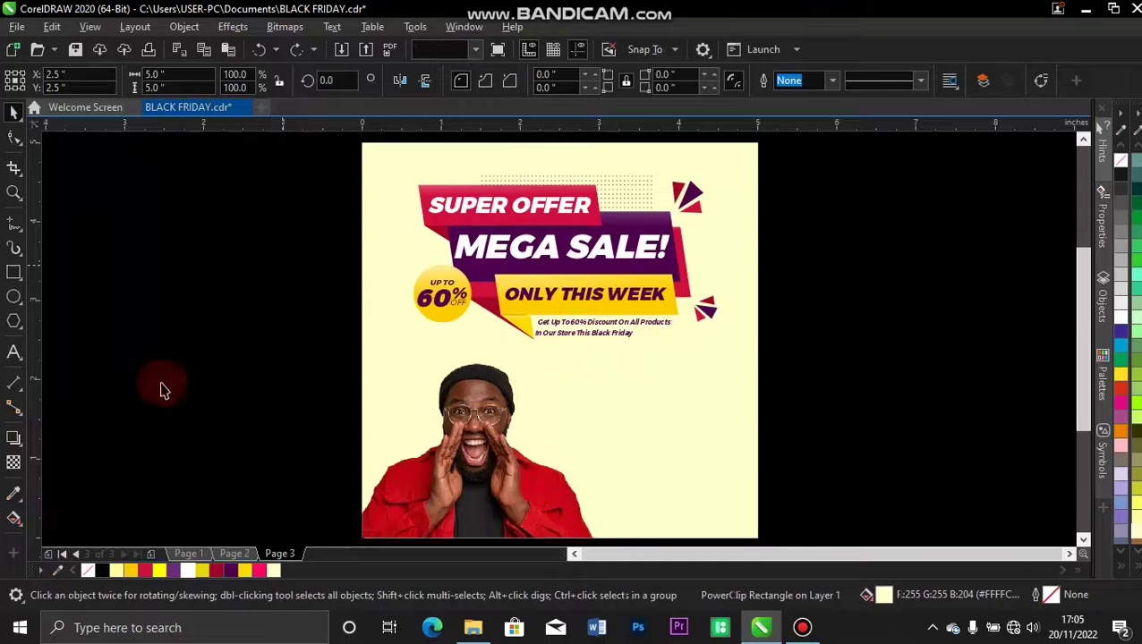
# Draw a rectangle about 5 by 2.29 inches across the lower part of the page and fill it with Deep Yellow (#FFCC00).
pyautogui.click(14, 276)
pyautogui.moveTo(362, 357); pyautogui.dragTo(762, 541)
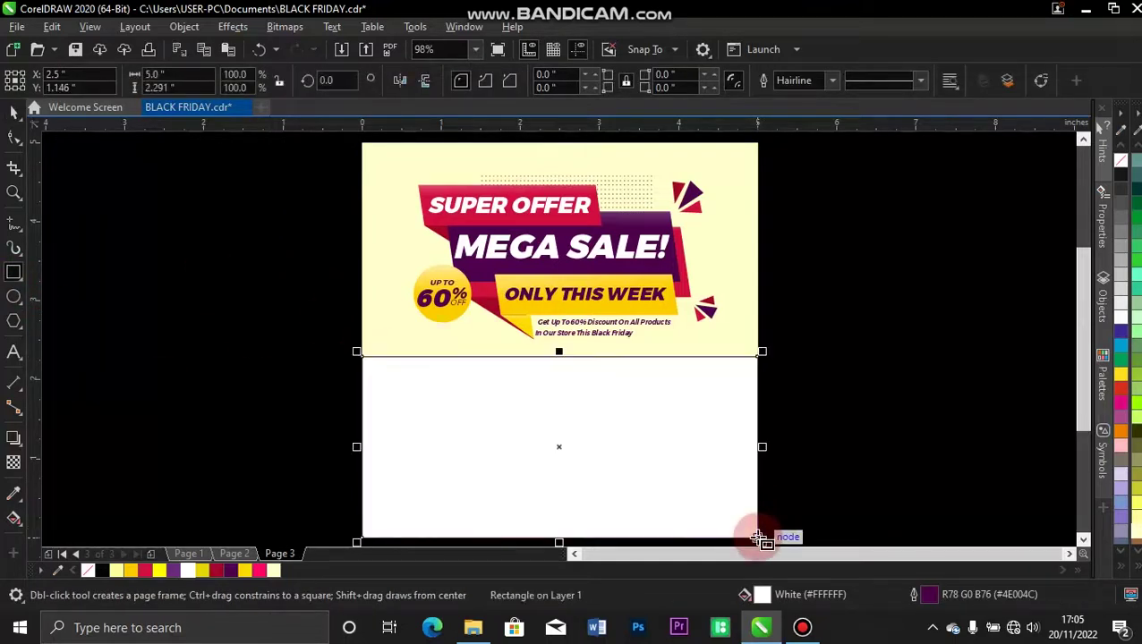
pyautogui.press('space')
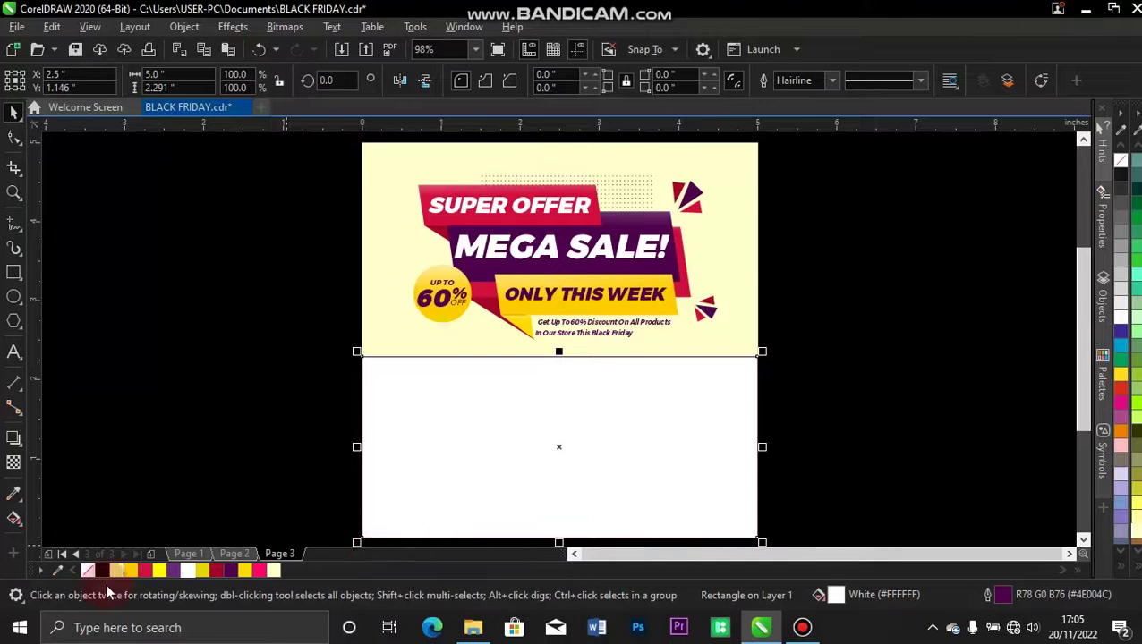
pyautogui.click(130, 573)
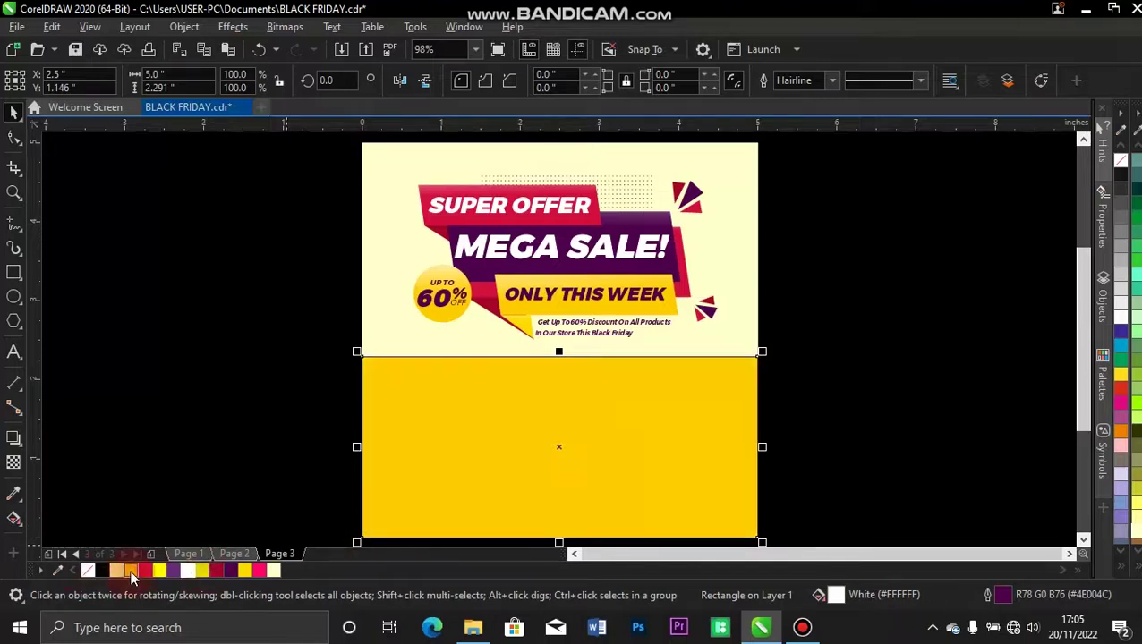
pyautogui.press('F6')
pyautogui.press('space')
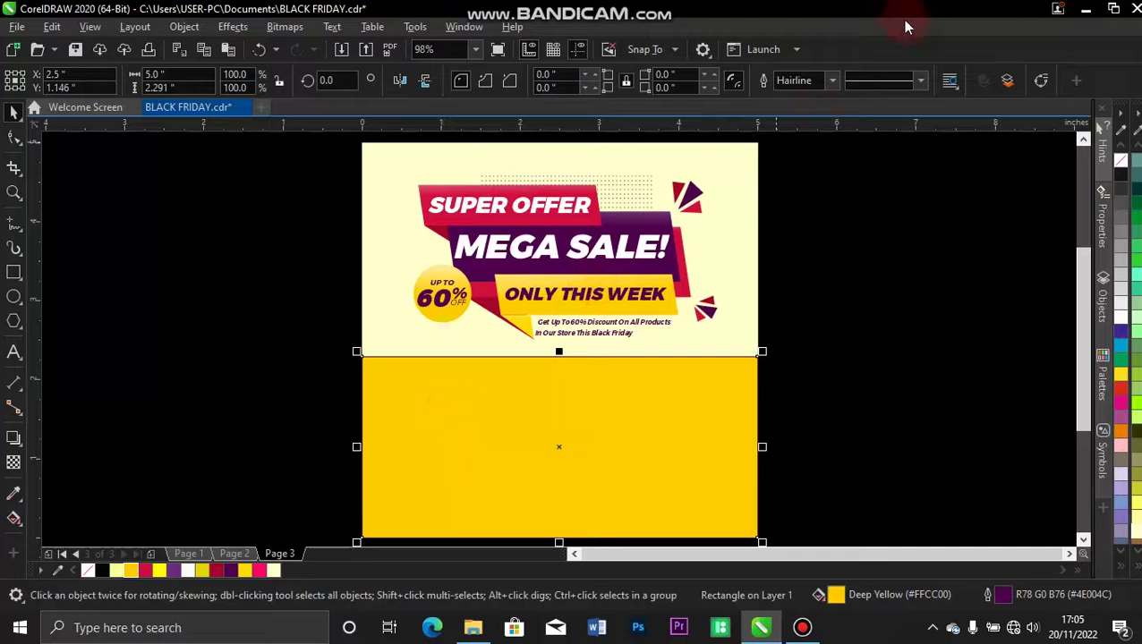
# Remove the yellow rectangle's outline and turn it into a triangle by converting it to curves and deleting its upper-left node.
pyautogui.click(834, 81)
pyautogui.click(811, 95)
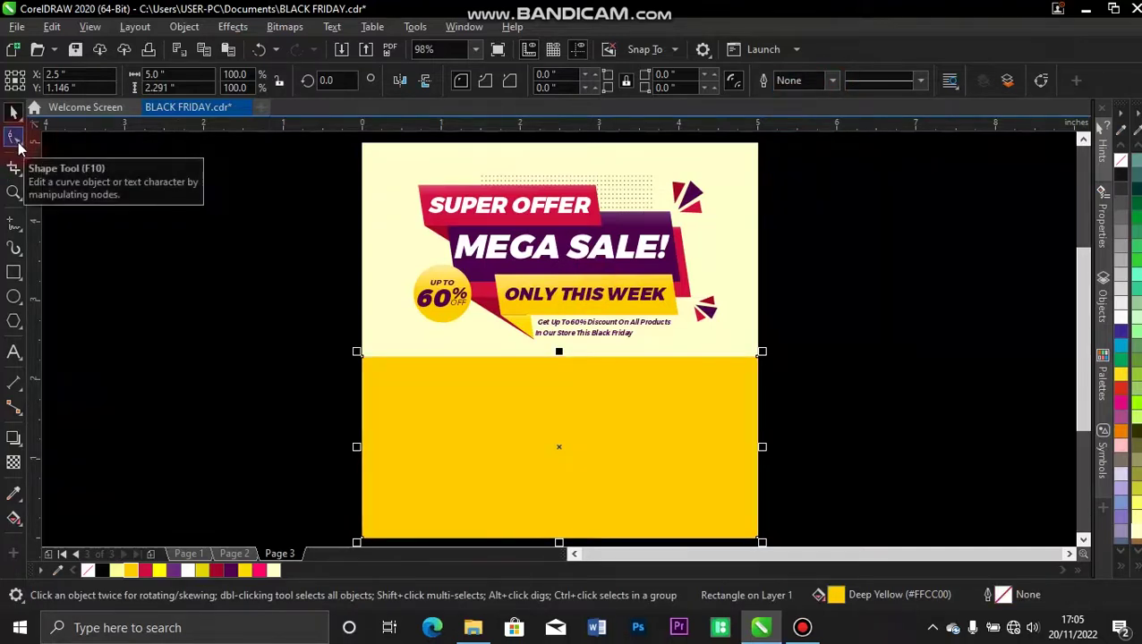
pyautogui.click(12, 139)
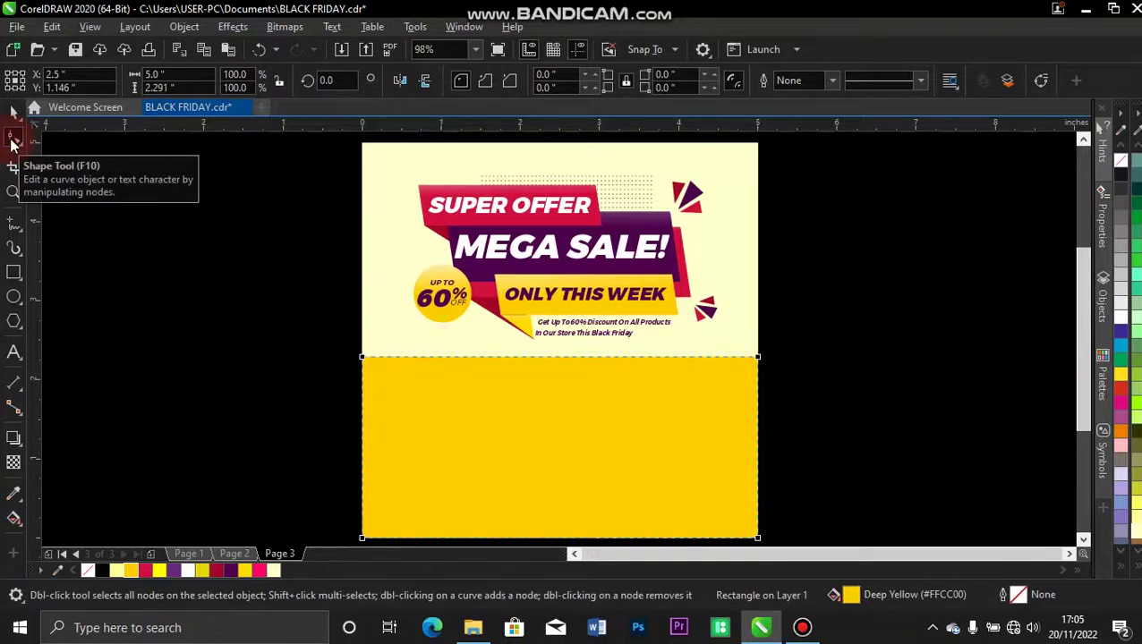
pyautogui.hotkey('ctrl', 'q')
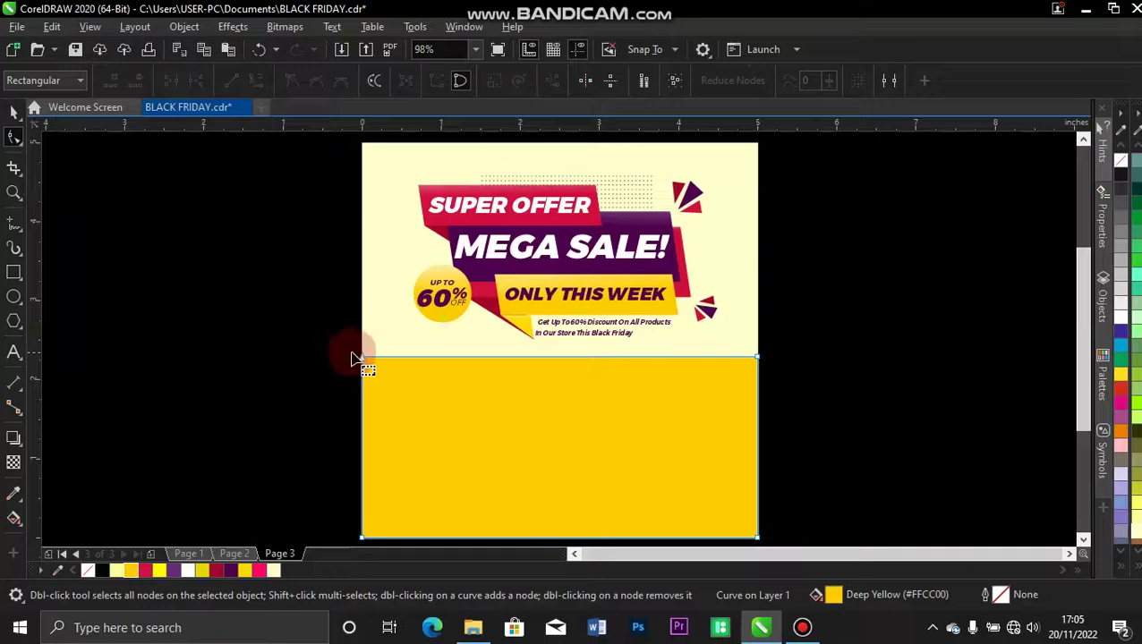
pyautogui.doubleClick(362, 359)
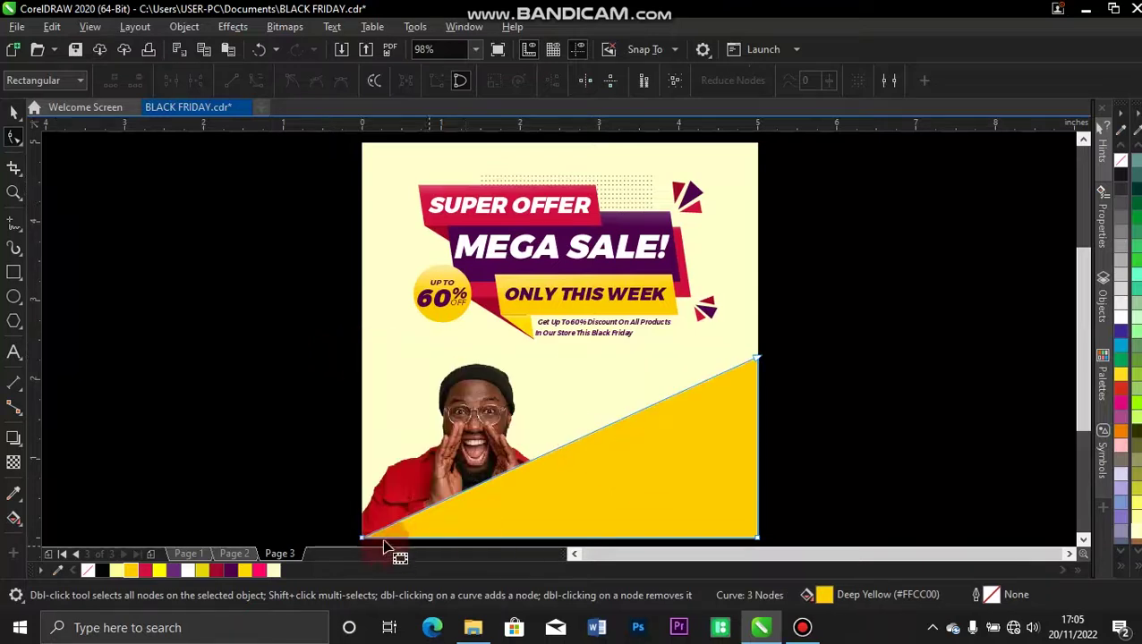
# Reshape the yellow triangle by its nodes into a lower-right corner wedge of about 3.1 by 1.29 inches.
pyautogui.moveTo(757, 359); pyautogui.dragTo(757, 405)
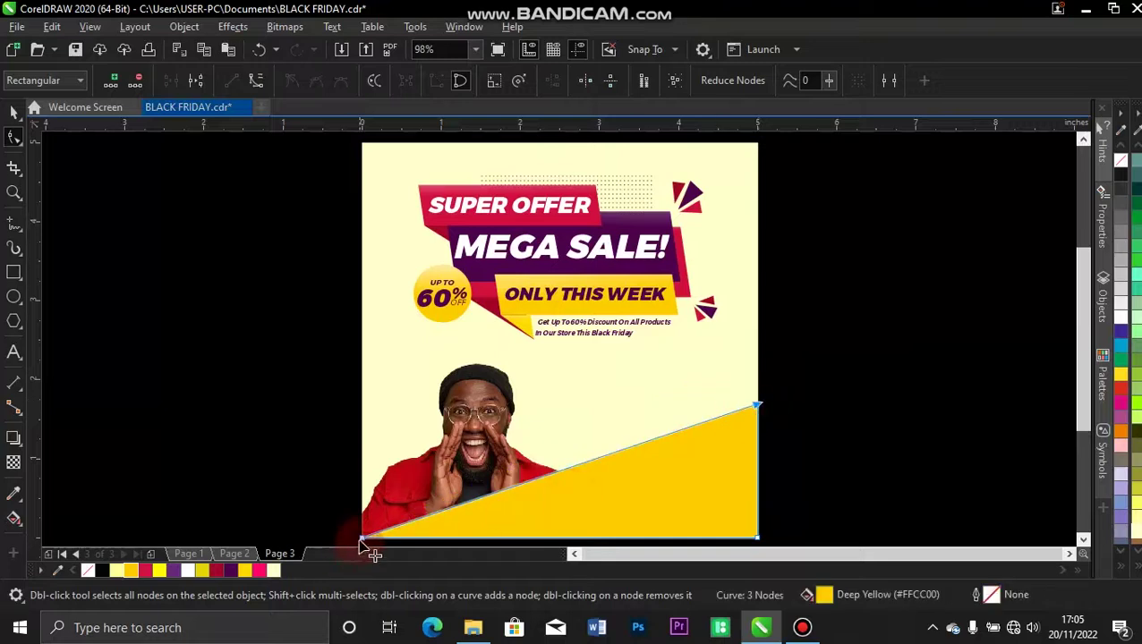
pyautogui.moveTo(363, 539); pyautogui.dragTo(512, 513)
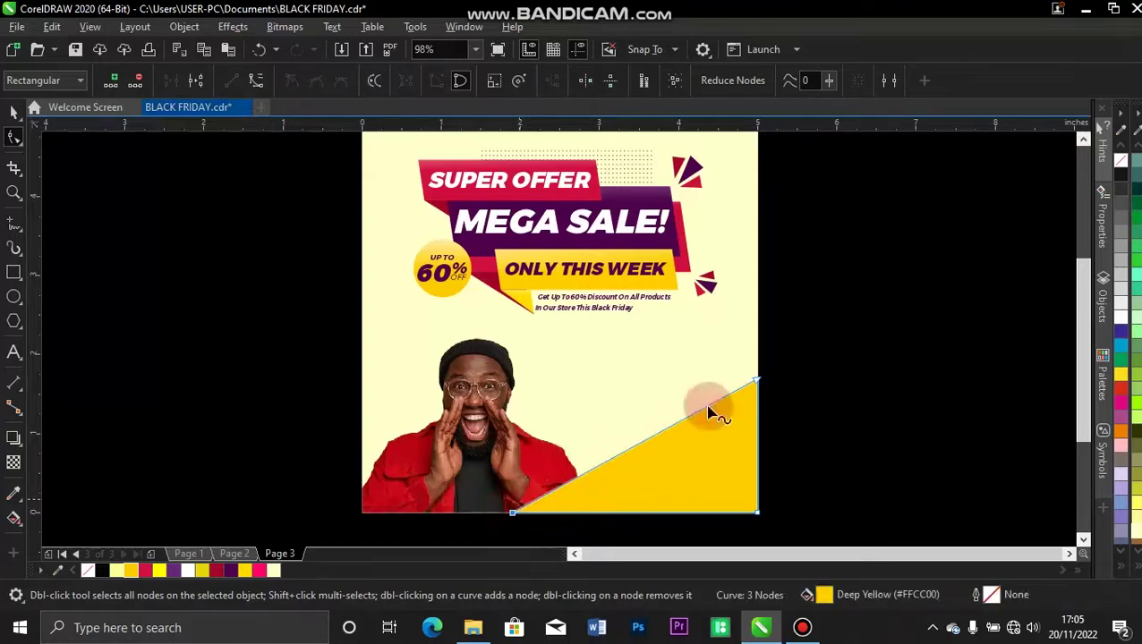
pyautogui.moveTo(757, 383); pyautogui.dragTo(759, 412)
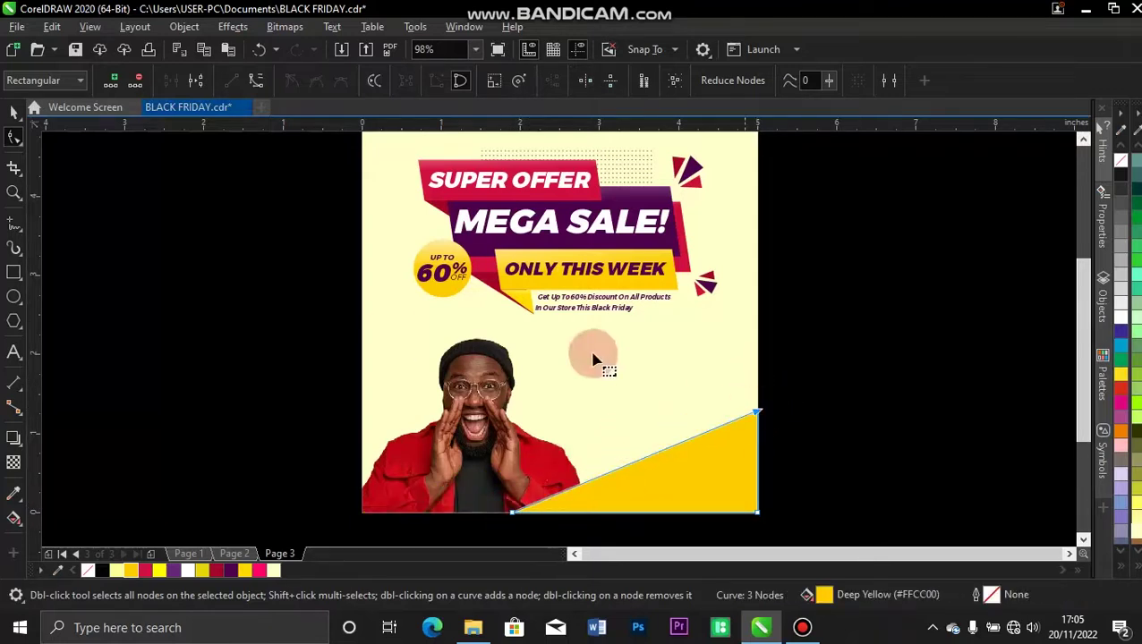
pyautogui.click(13, 111)
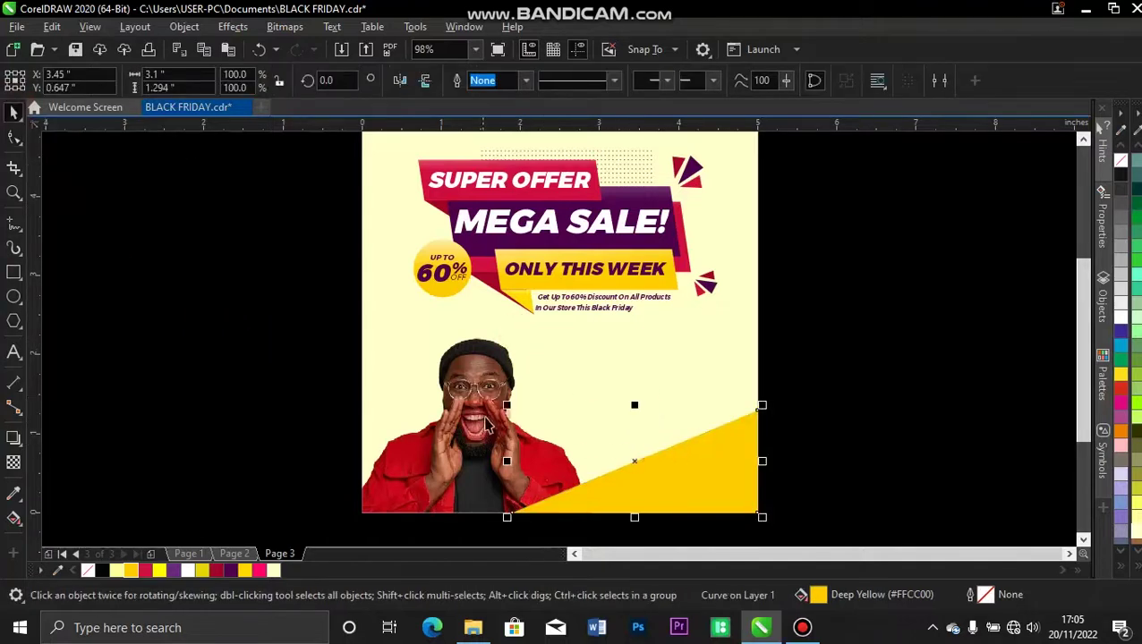
# Make a copy of the yellow wedge scaled to 91% in the lower-right page corner and fill it with dark red (#A3032B).
pyautogui.moveTo(506, 406); pyautogui.dragTo(513, 410)
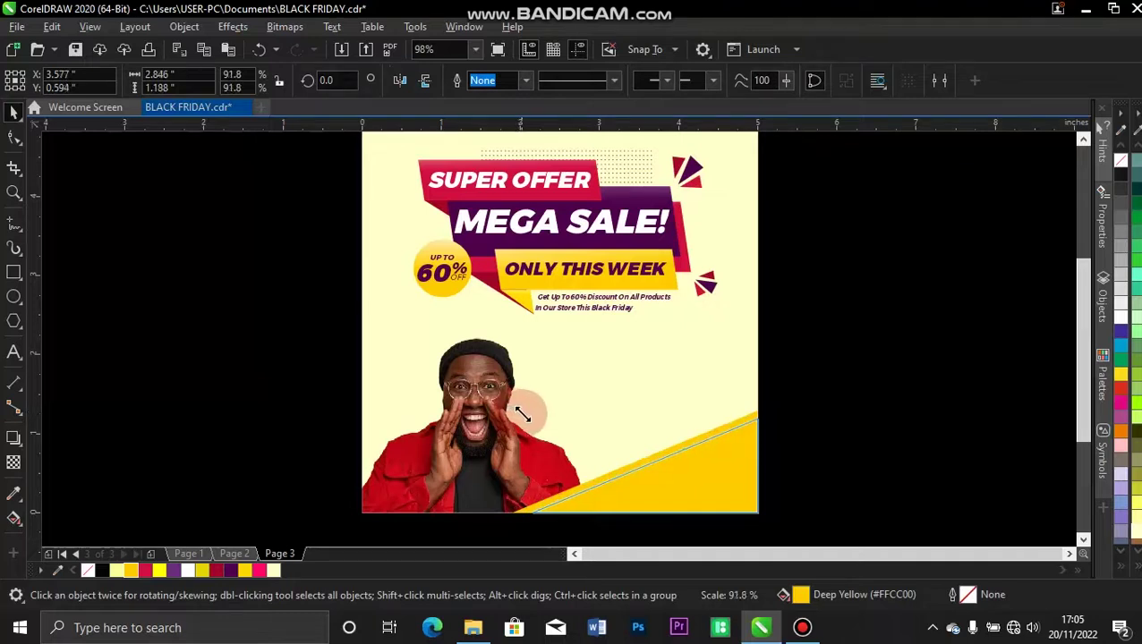
pyautogui.moveTo(523, 413); pyautogui.dragTo(526, 414)
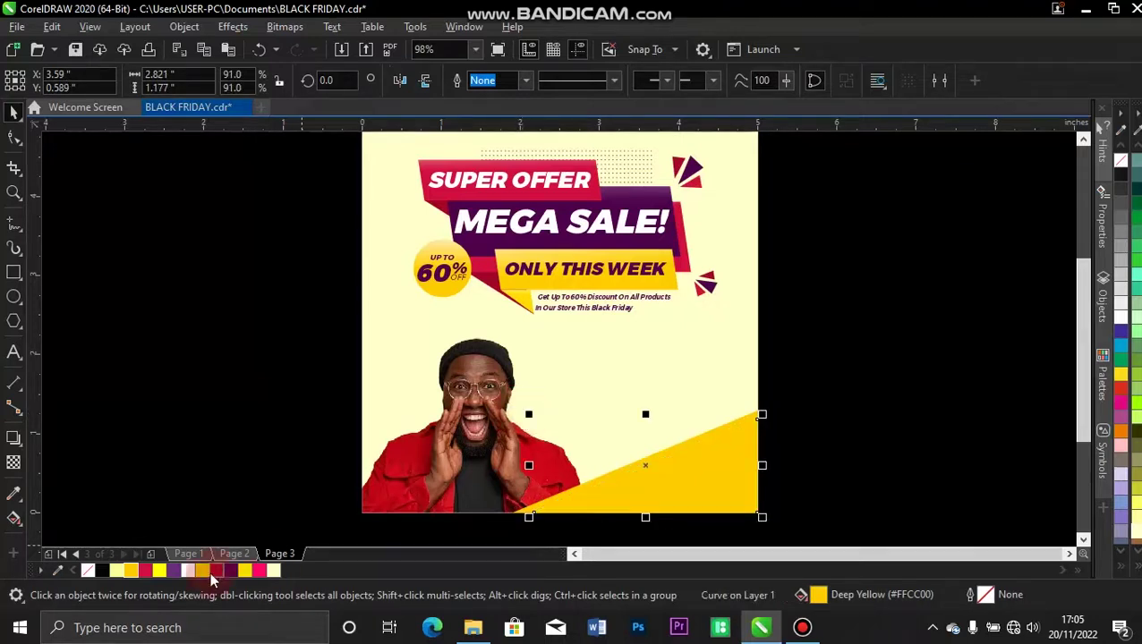
pyautogui.click(213, 571)
pyautogui.click(273, 339)
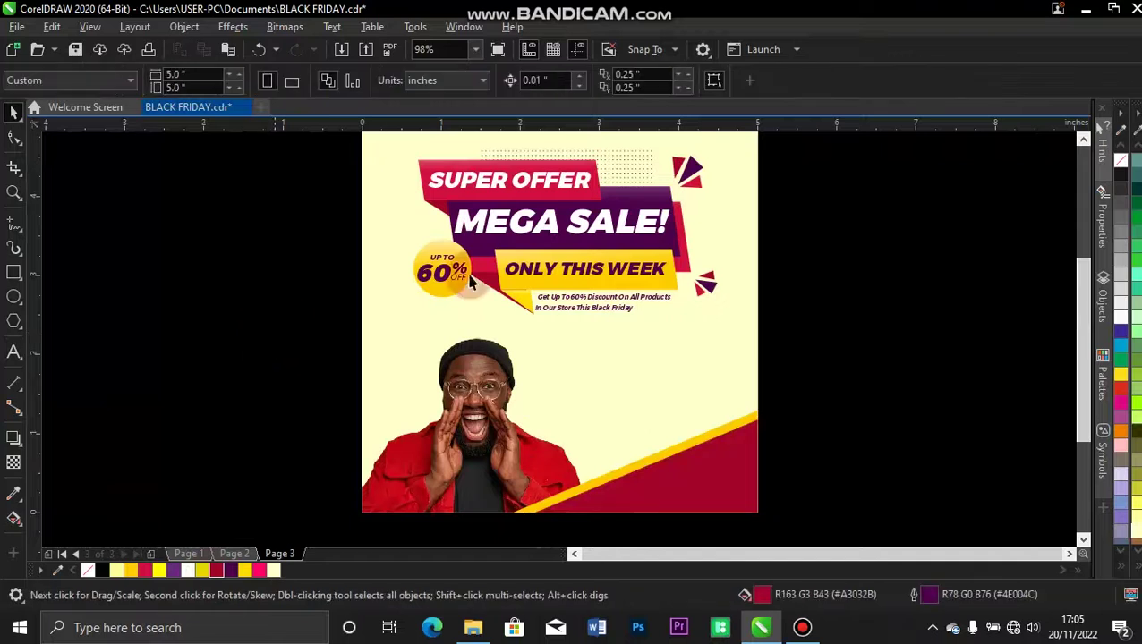
# Add an upward drop shadow to the dark red wedge with opacity 62 and feathering 10.
pyautogui.moveTo(810, 398); pyautogui.dragTo(494, 482)
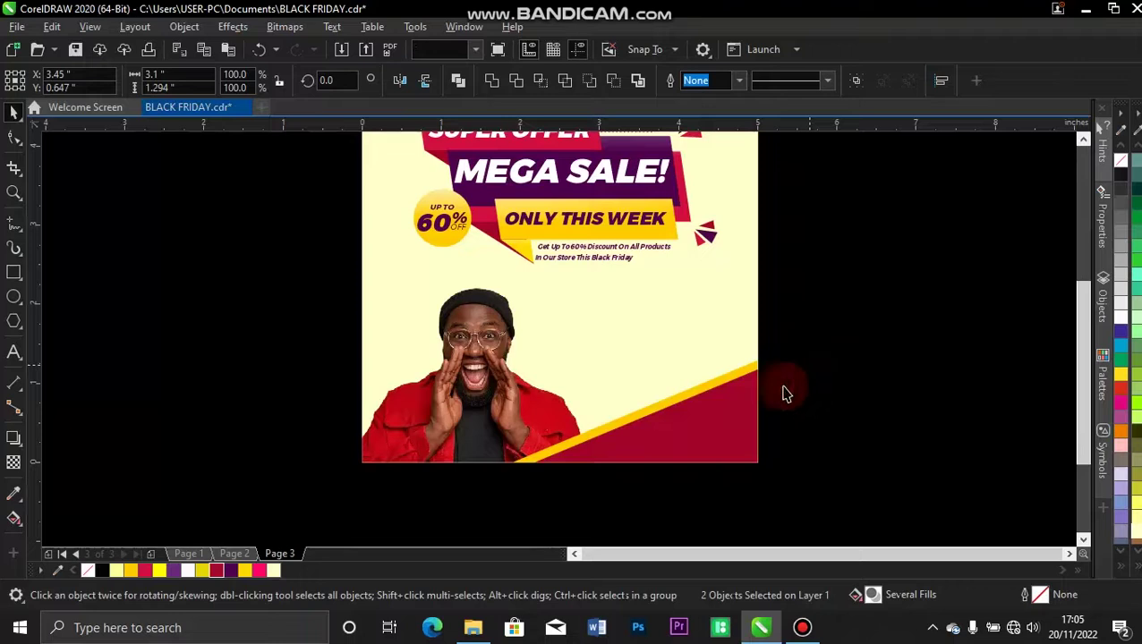
pyautogui.click(720, 432)
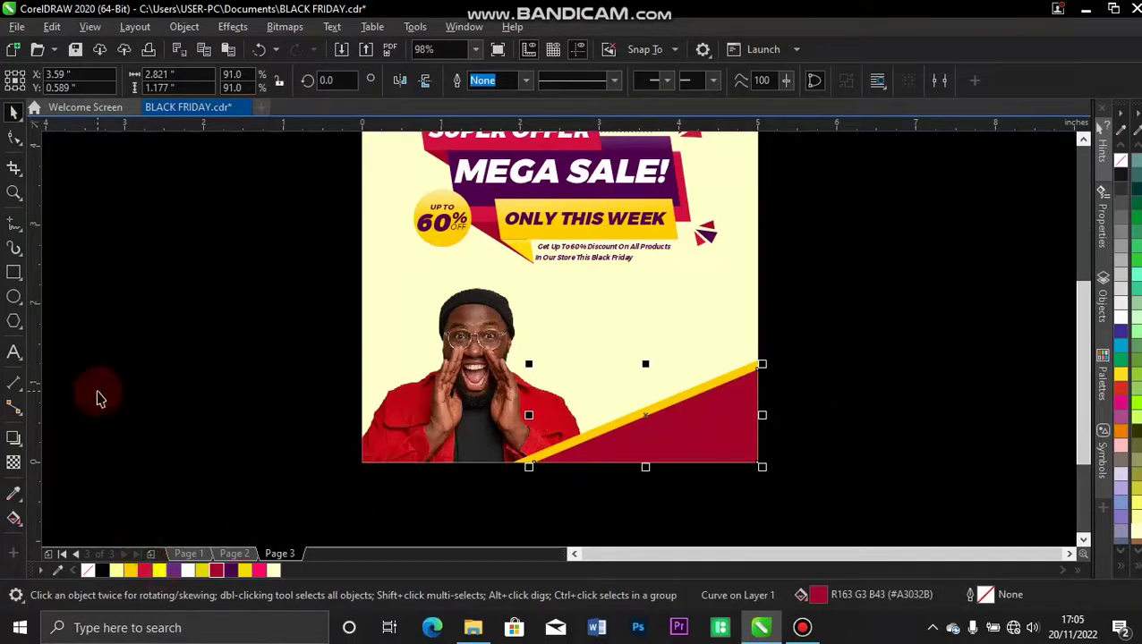
pyautogui.click(13, 438)
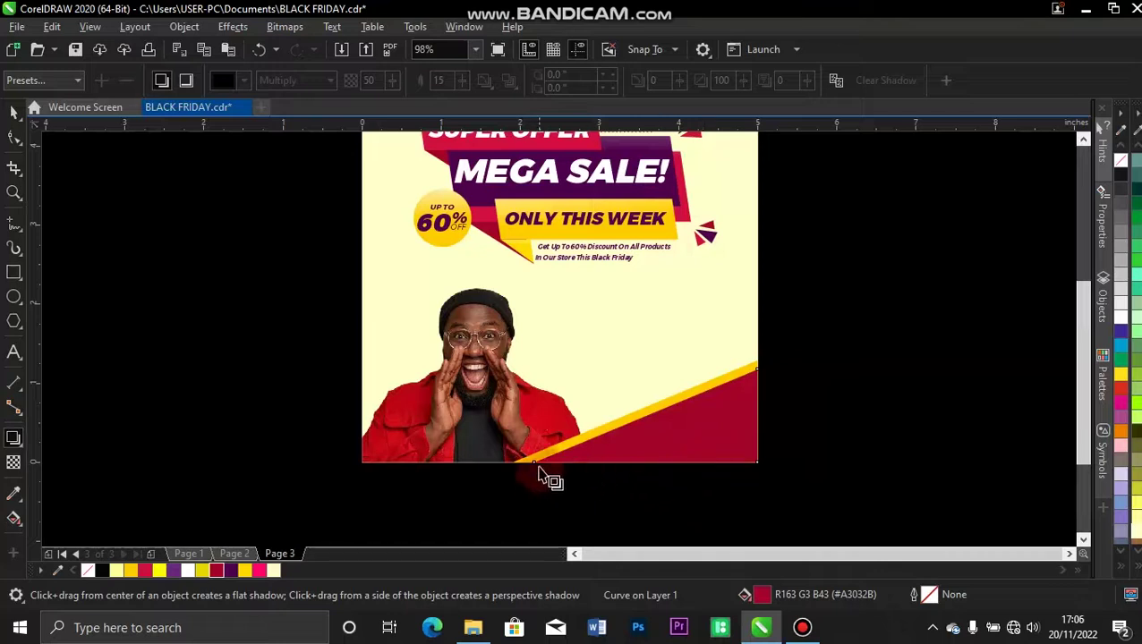
pyautogui.moveTo(646, 463); pyautogui.dragTo(646, 369)
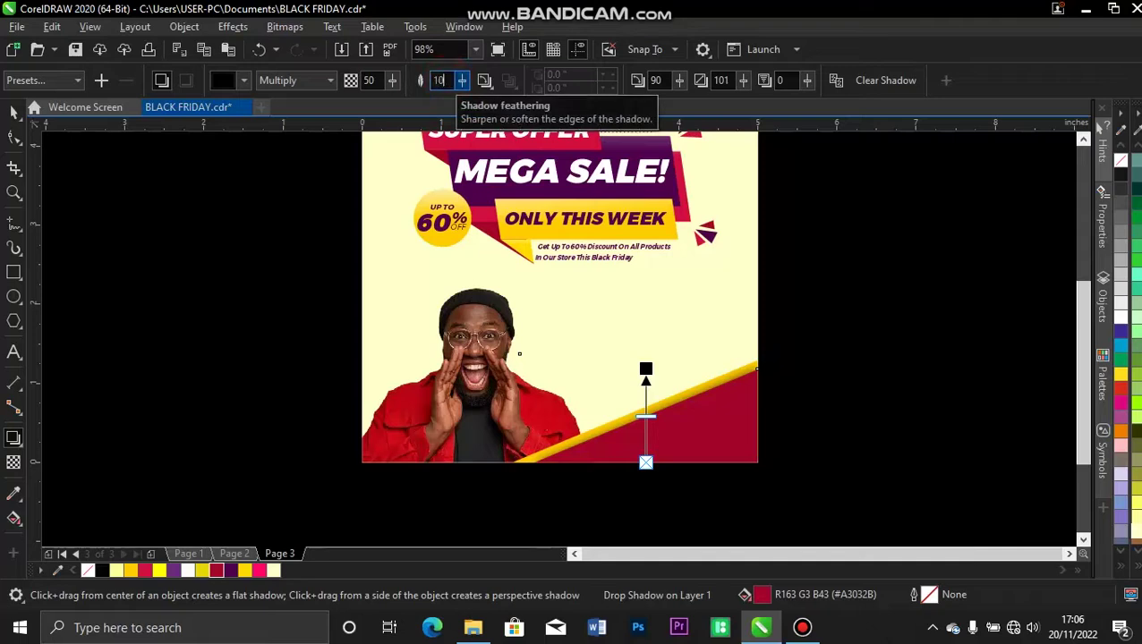
pyautogui.click(646, 370)
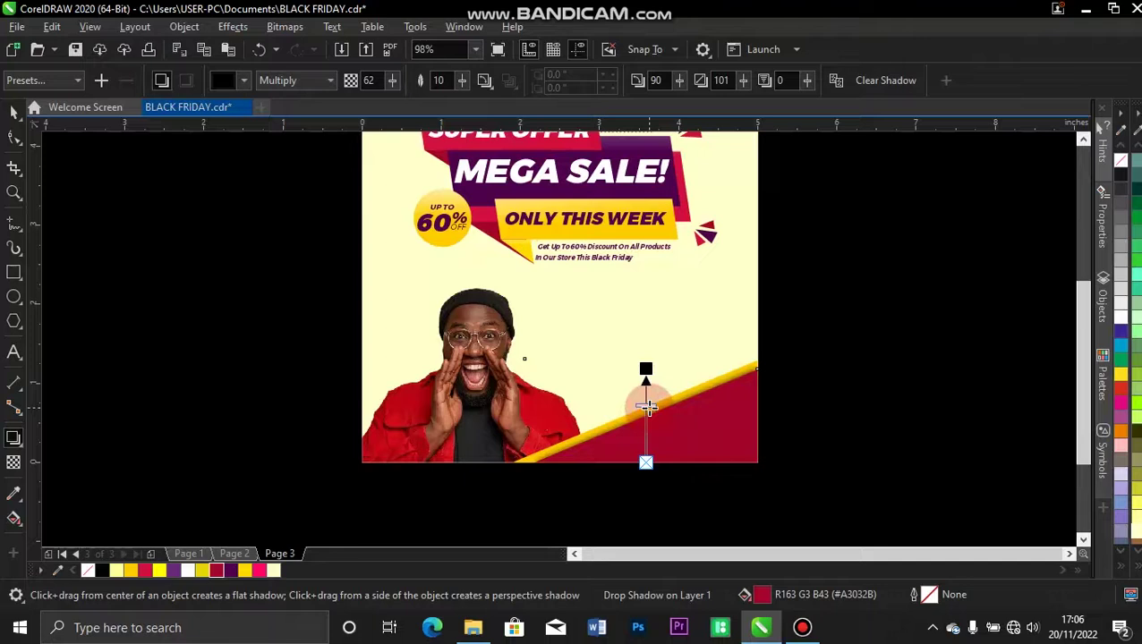
# Group the yellow and dark red wedges with the shadow and PowerClip the group inside the cream background.
pyautogui.click(11, 116)
pyautogui.moveTo(837, 302); pyautogui.dragTo(374, 474)
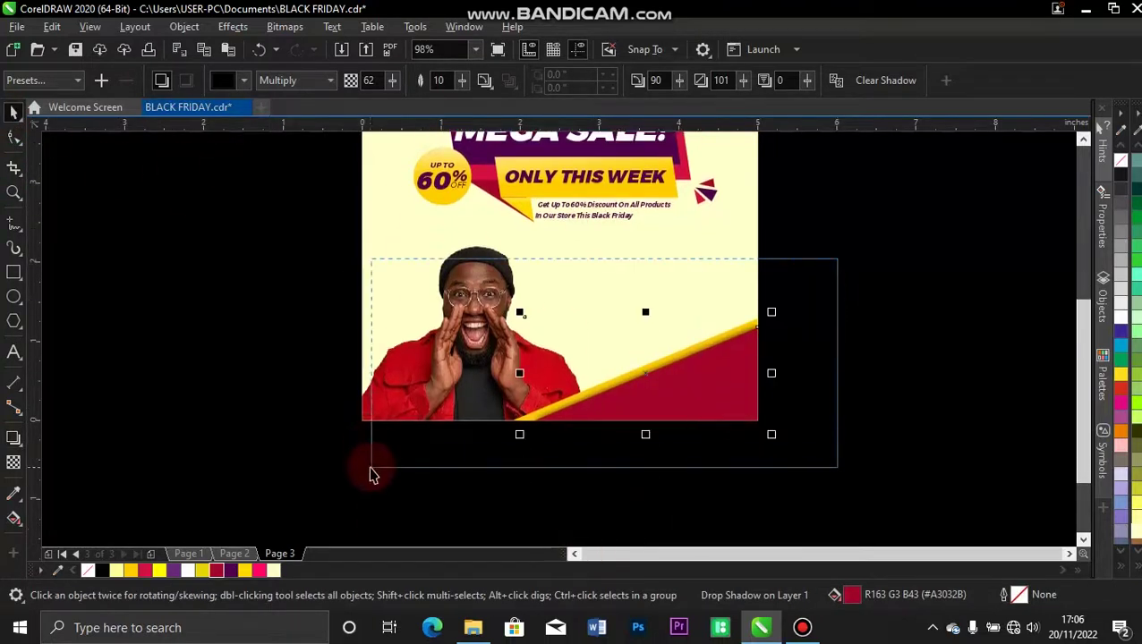
pyautogui.hotkey('ctrl', 'g')
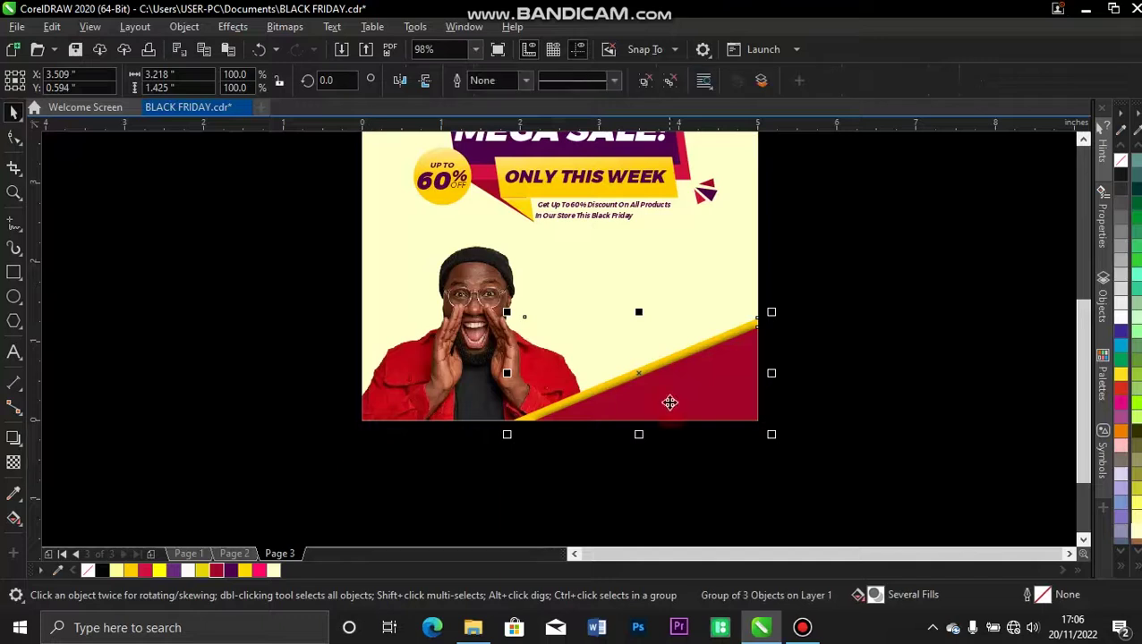
pyautogui.rightClick(669, 402)
pyautogui.click(765, 315)
pyautogui.click(658, 268)
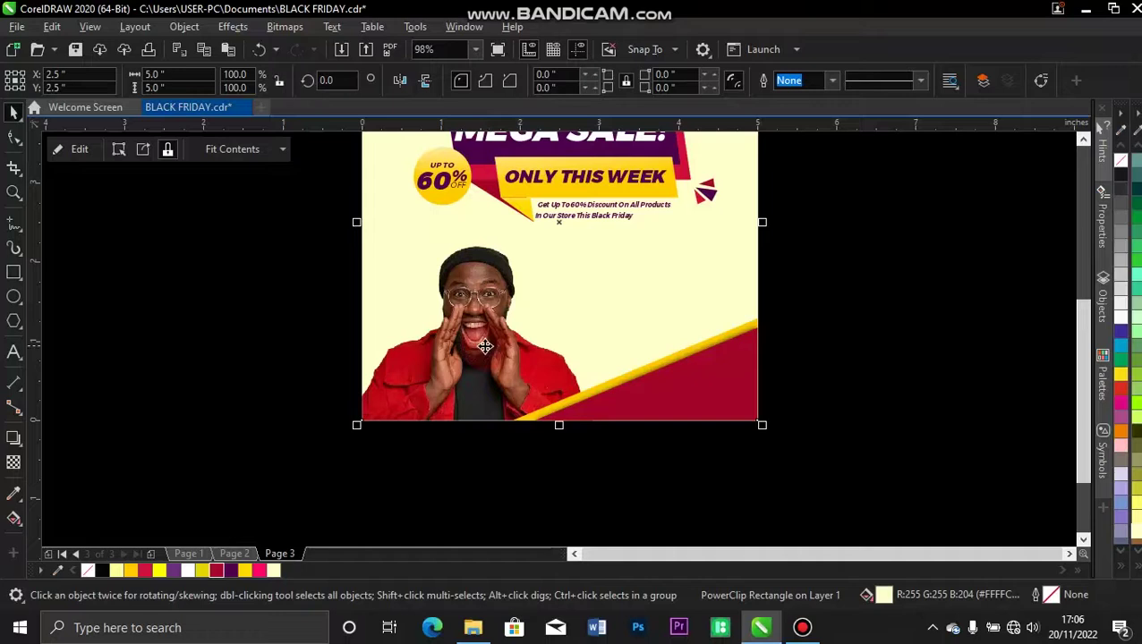
# Edit the background's PowerClip contents to place the wedge group behind the man's photo, and finish editing.
pyautogui.click(78, 149)
pyautogui.click(639, 386)
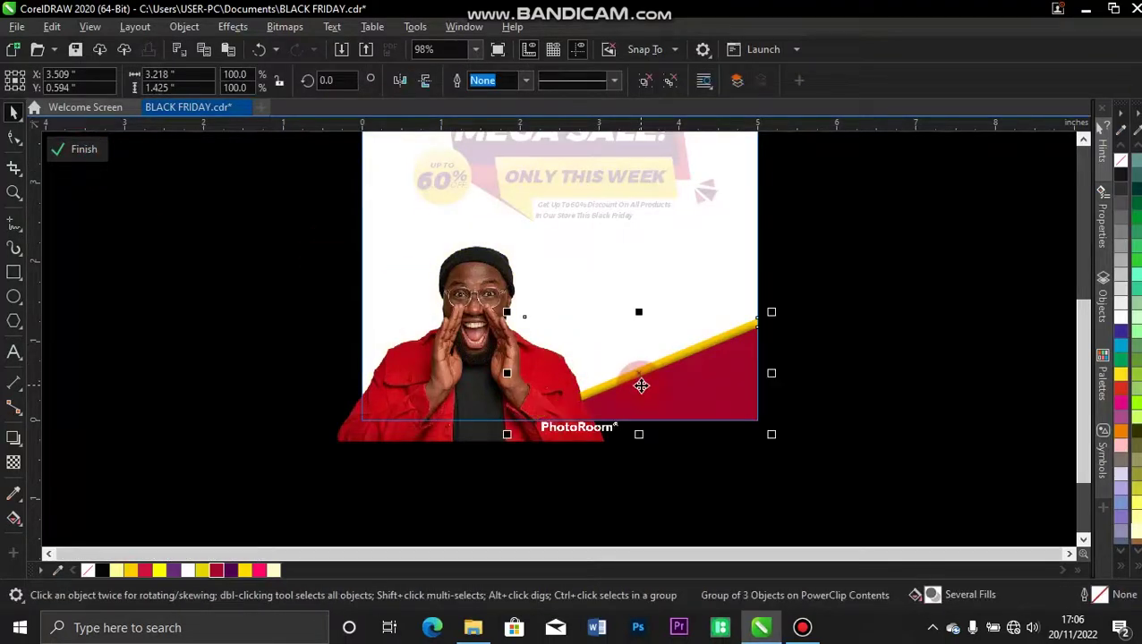
pyautogui.click(104, 156)
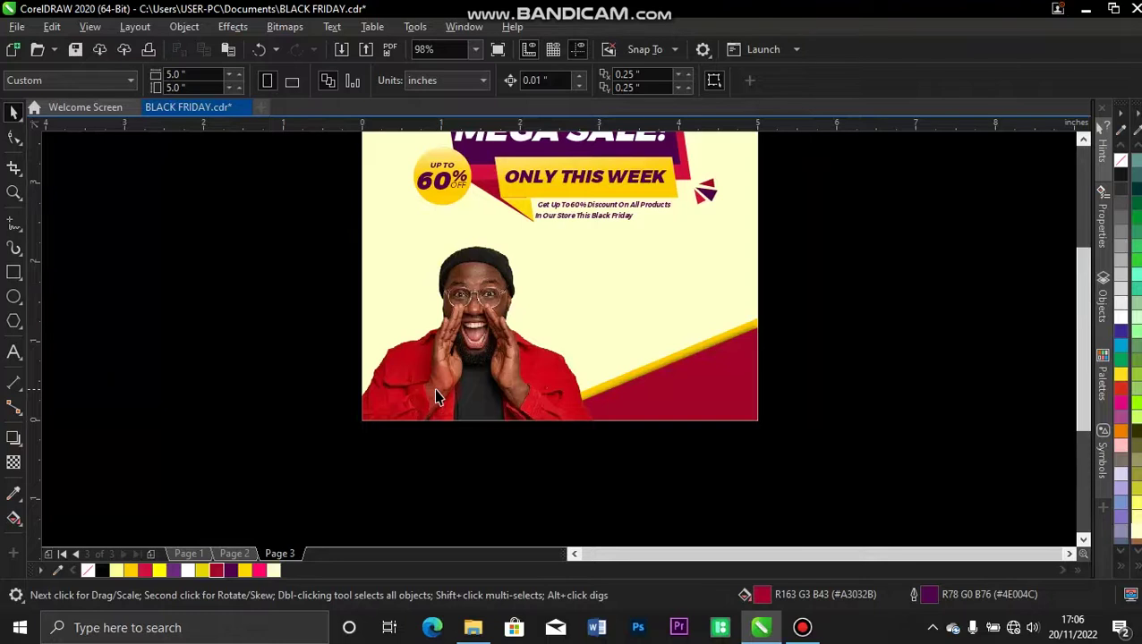
pyautogui.scroll(2, 436, 396)
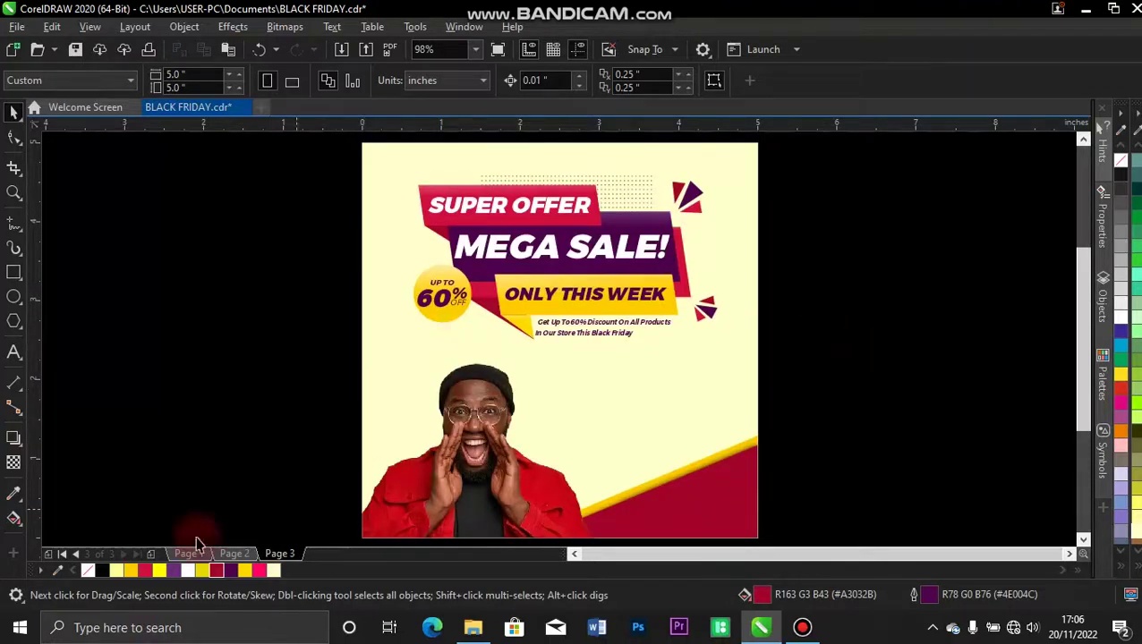
# Import the backpack and handbag images from the RESOURCES folder, and shrink the backpack to fit beside the man.
pyautogui.click(474, 628)
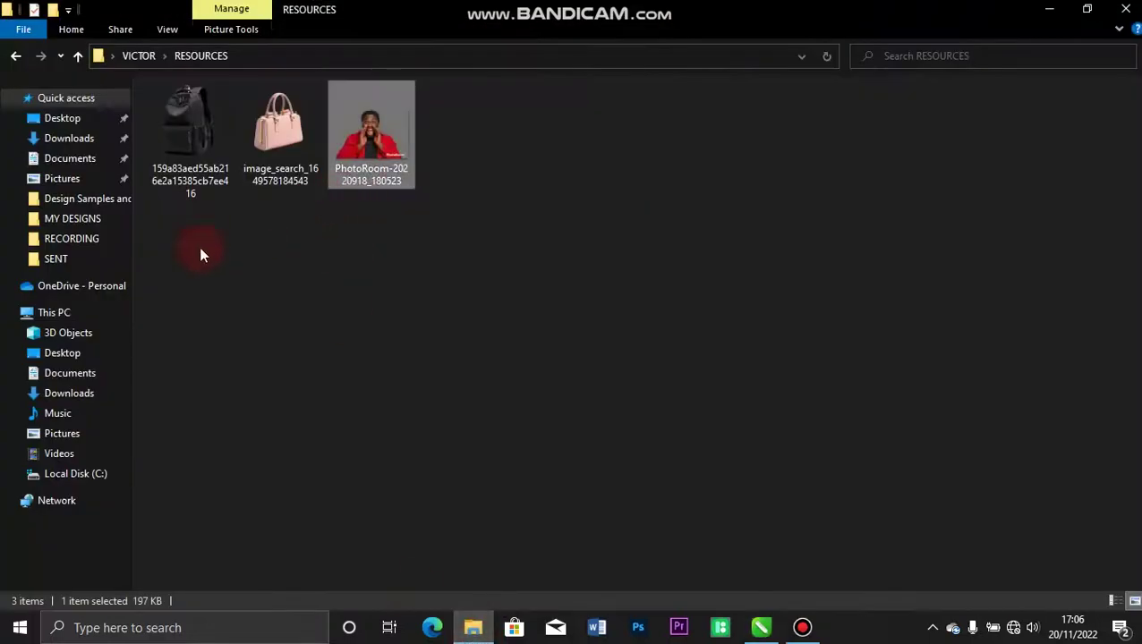
pyautogui.moveTo(161, 220); pyautogui.dragTo(932, 298)
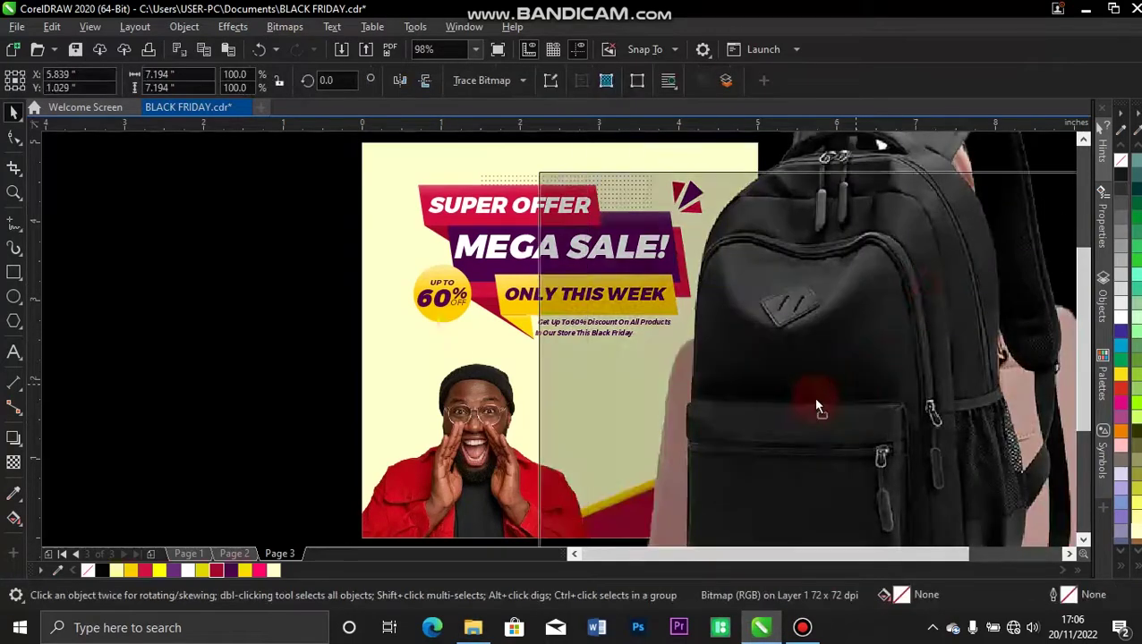
pyautogui.moveTo(1058, 191); pyautogui.dragTo(815, 411)
pyautogui.moveTo(735, 492); pyautogui.dragTo(816, 360)
pyautogui.moveTo(557, 294); pyautogui.dragTo(707, 444)
pyautogui.moveTo(689, 537); pyautogui.dragTo(670, 439)
pyautogui.moveTo(927, 242); pyautogui.dragTo(649, 413)
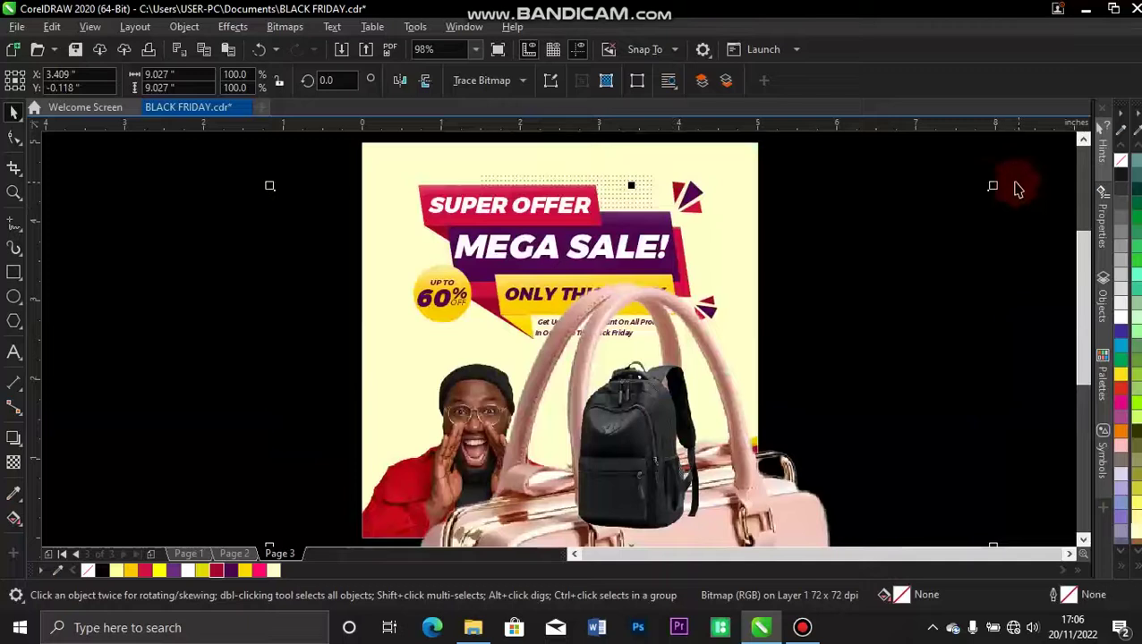
# Scale the handbag image down to about 28.7% and place it off the page beside the flyer.
pyautogui.moveTo(990, 186); pyautogui.dragTo(726, 450)
pyautogui.moveTo(542, 528); pyautogui.dragTo(877, 279)
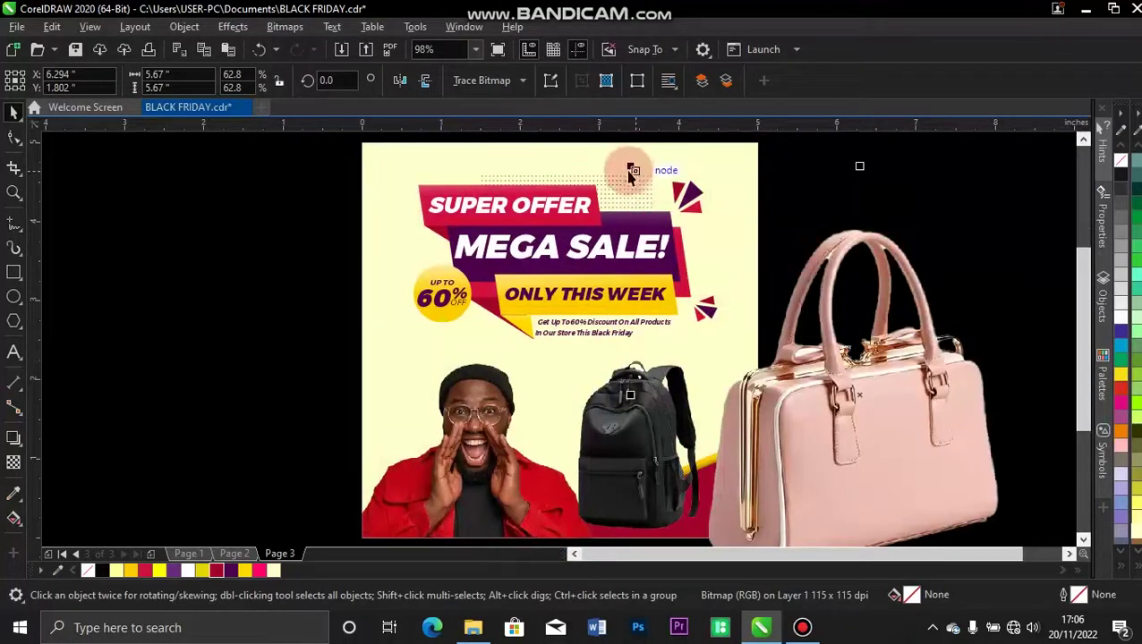
pyautogui.moveTo(659, 183); pyautogui.dragTo(806, 339)
pyautogui.moveTo(915, 424); pyautogui.dragTo(826, 310)
pyautogui.moveTo(719, 225); pyautogui.dragTo(779, 302)
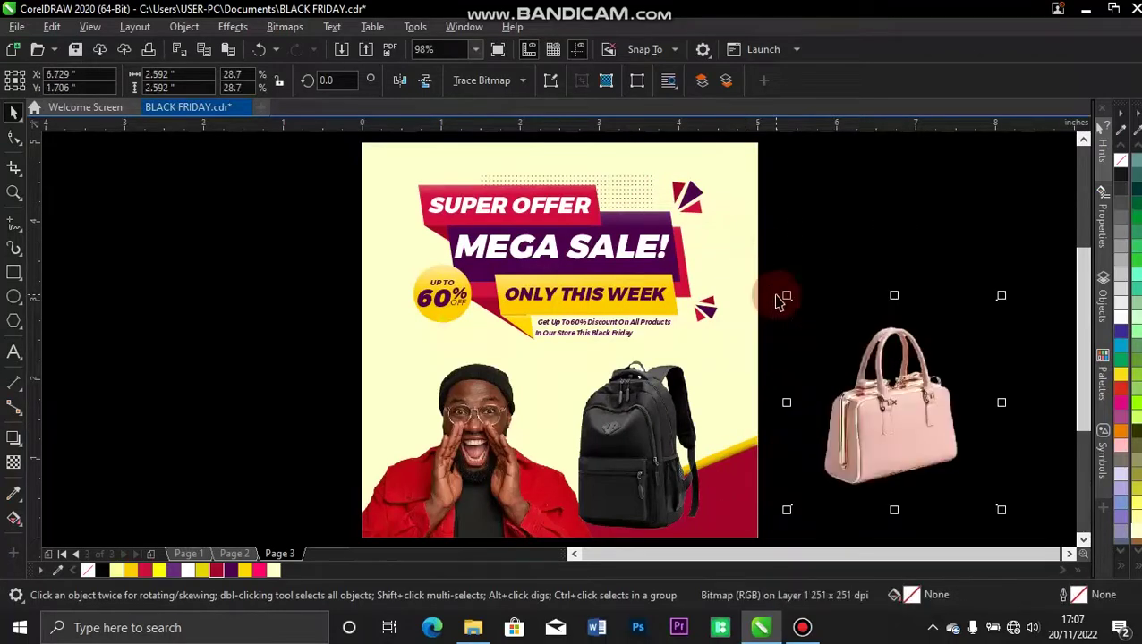
# Shrink the backpack slightly further so it stands above the dark red wedge beside the man.
pyautogui.click(741, 365)
pyautogui.moveTo(741, 365); pyautogui.dragTo(707, 389)
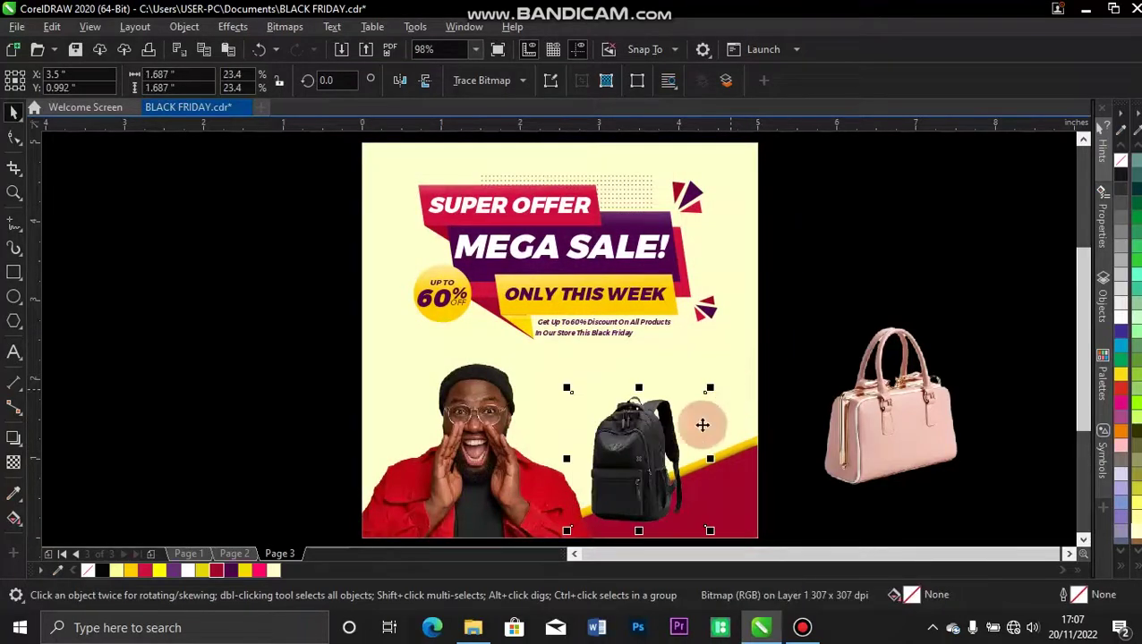
pyautogui.moveTo(575, 378)
pyautogui.mouseDown()
pyautogui.moveTo(564, 358)
pyautogui.moveTo(566, 370)
pyautogui.mouseUp()
# Move the handbag onto the page in front of the backpack's lower right side and scale it to about 20.1%.
pyautogui.moveTo(834, 405); pyautogui.dragTo(667, 410)
pyautogui.moveTo(817, 304); pyautogui.dragTo(806, 336)
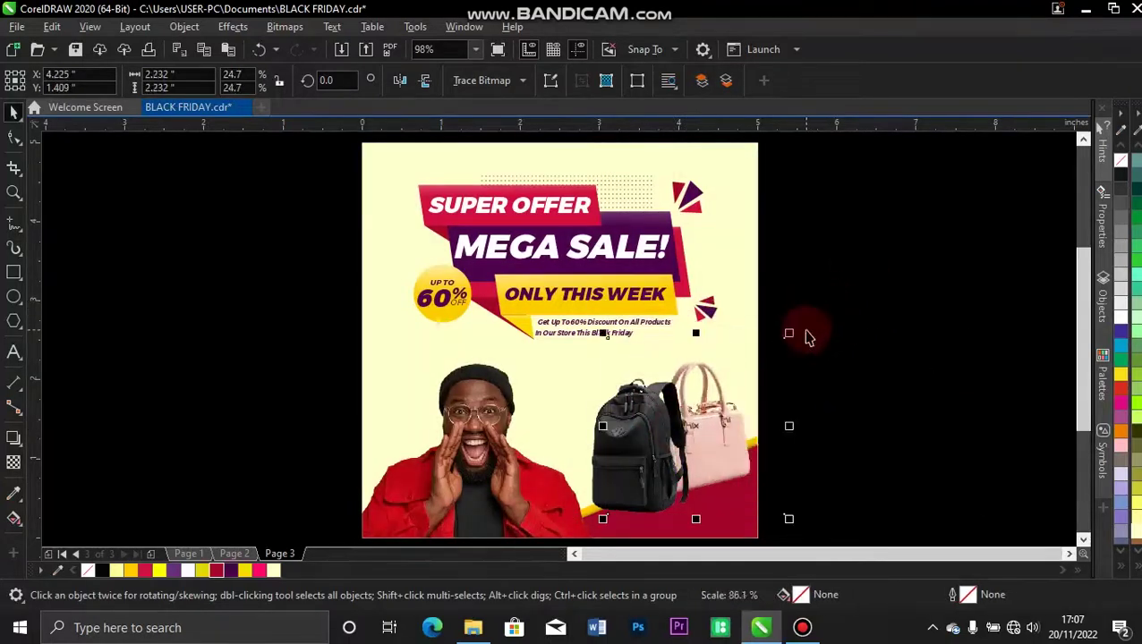
pyautogui.moveTo(791, 333); pyautogui.dragTo(759, 367)
pyautogui.moveTo(717, 421)
pyautogui.mouseDown()
pyautogui.moveTo(726, 447)
pyautogui.moveTo(732, 434)
pyautogui.mouseUp()
pyautogui.moveTo(729, 452); pyautogui.dragTo(726, 443)
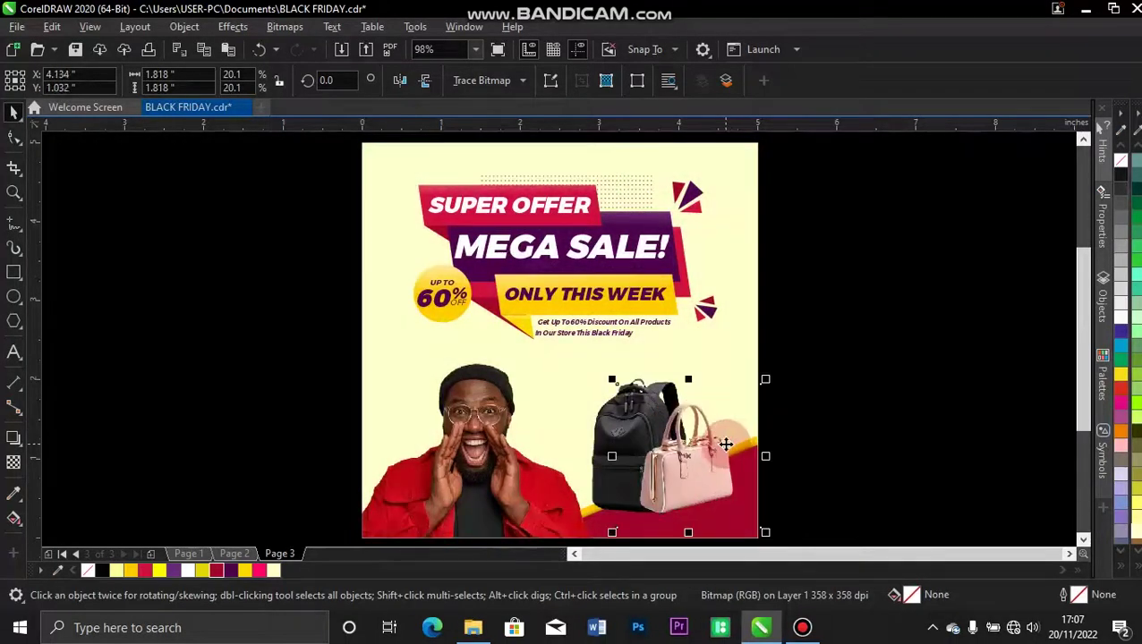
pyautogui.click(929, 377)
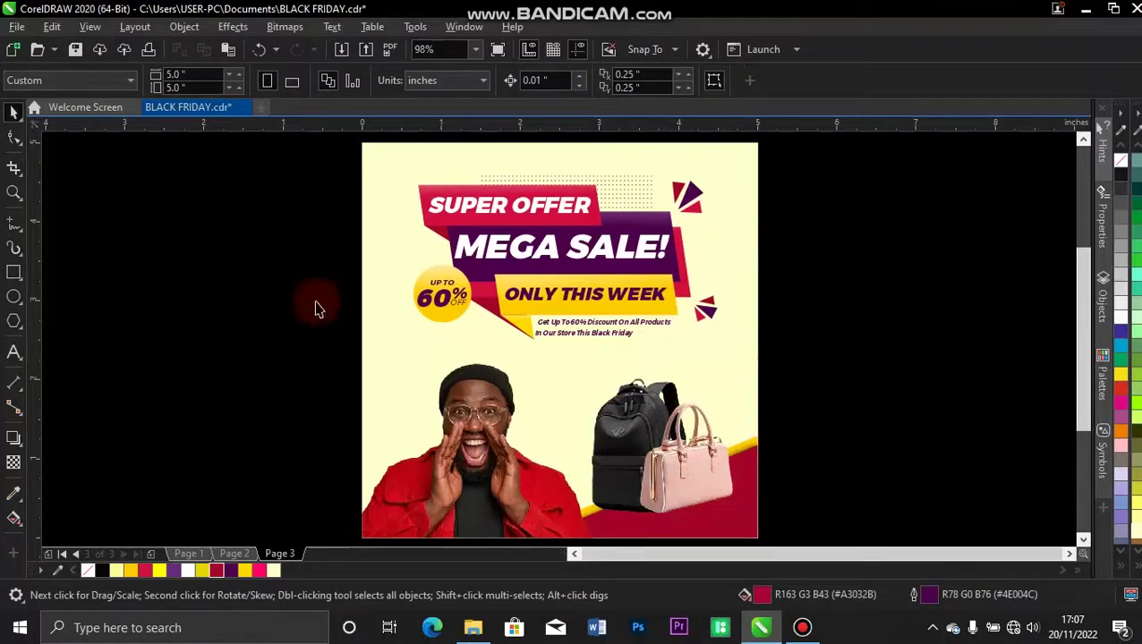
# Draw a flat ellipse about 1.84 by 0.2 inches under the bags, filled black (#030303) with no outline.
pyautogui.click(14, 297)
pyautogui.moveTo(592, 499); pyautogui.dragTo(743, 519)
pyautogui.press('space')
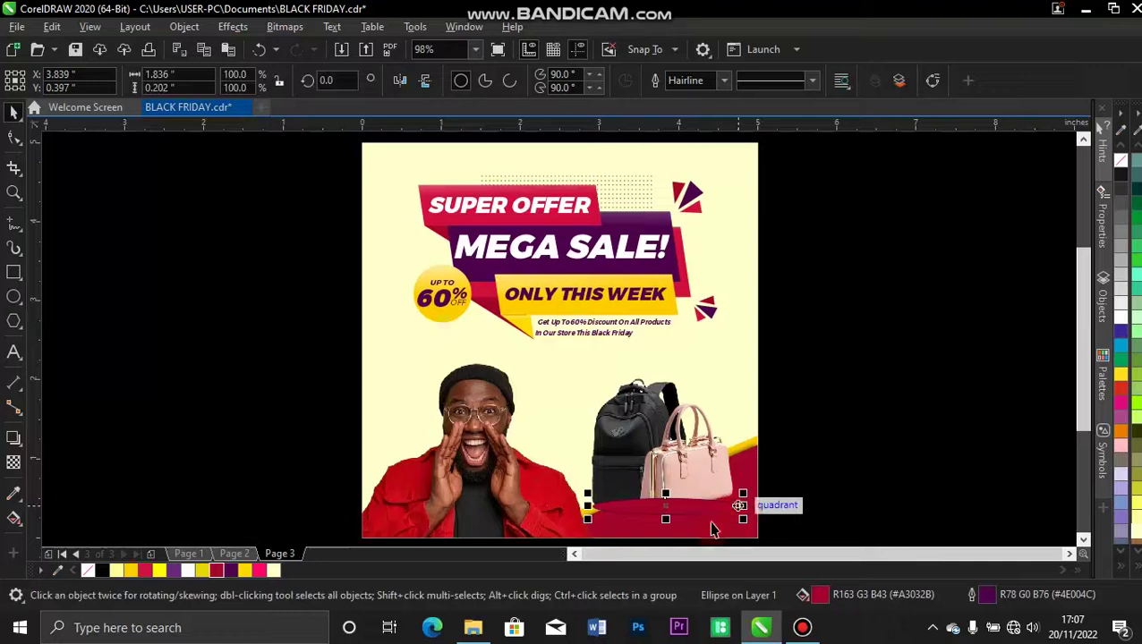
pyautogui.click(102, 570)
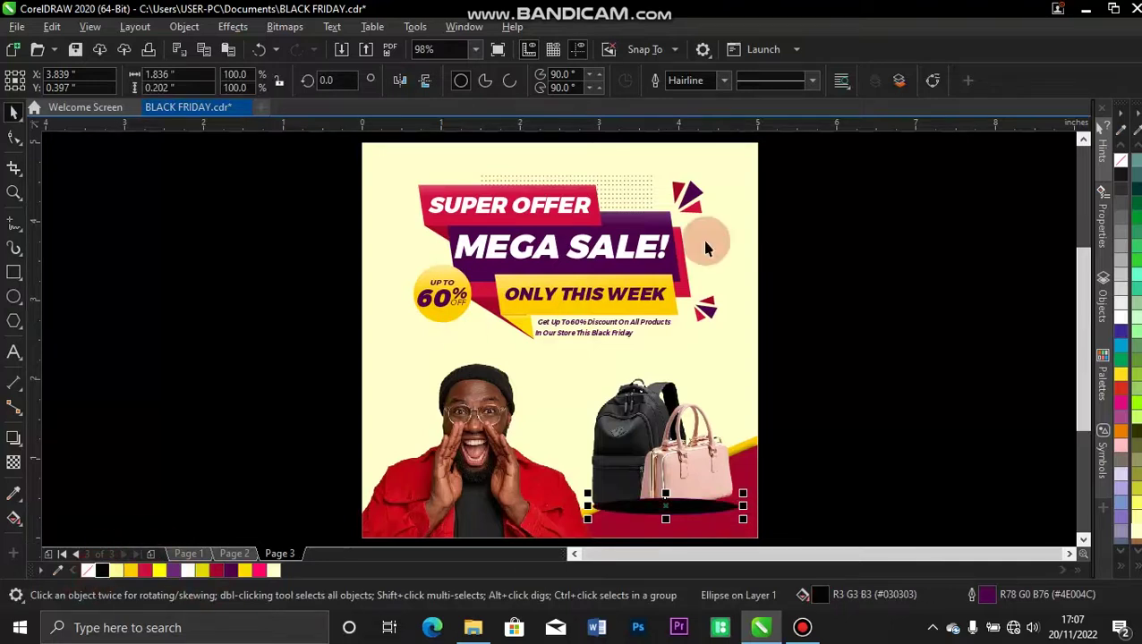
pyautogui.click(725, 81)
pyautogui.click(685, 95)
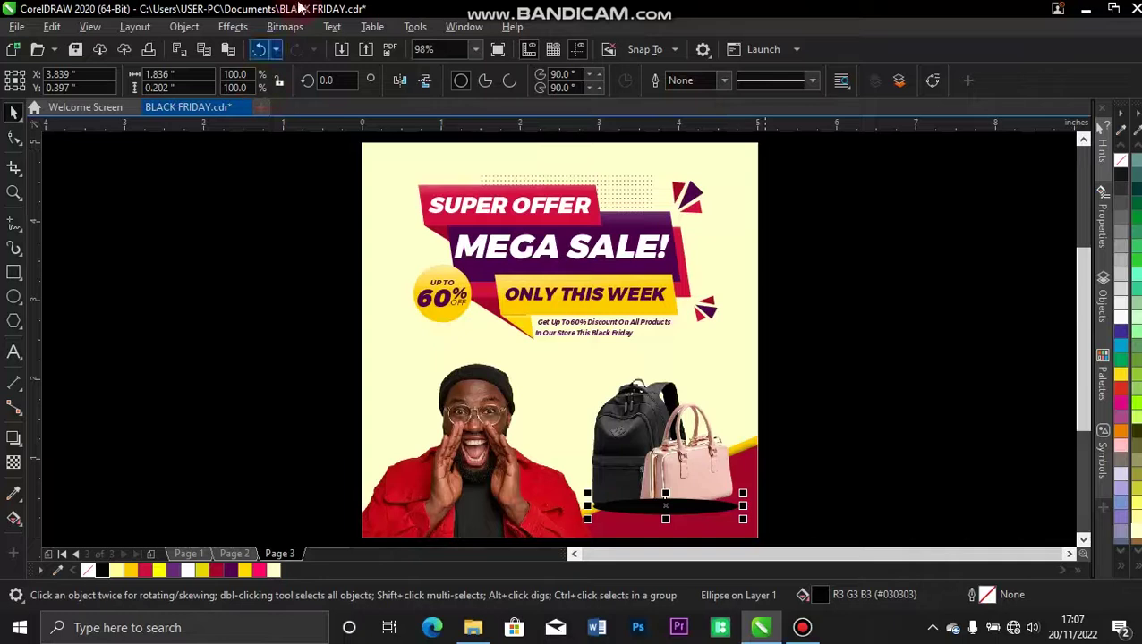
# Apply a Gaussian Blur with a 10.4-pixel radius to the black ellipse under the bags.
pyautogui.click(233, 26)
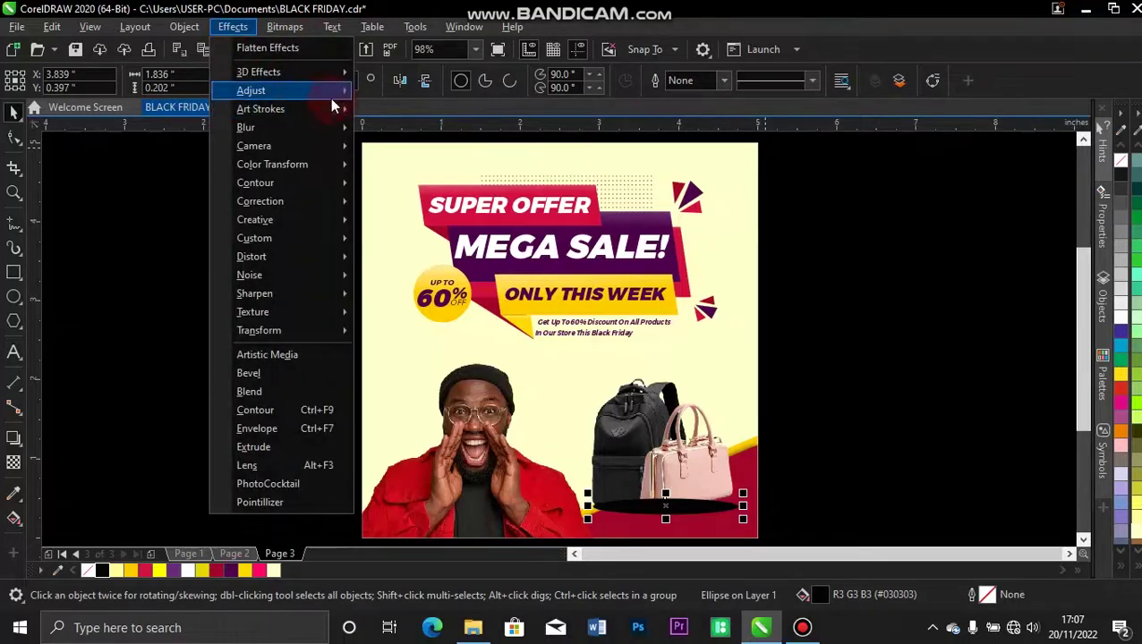
pyautogui.moveTo(342, 127)
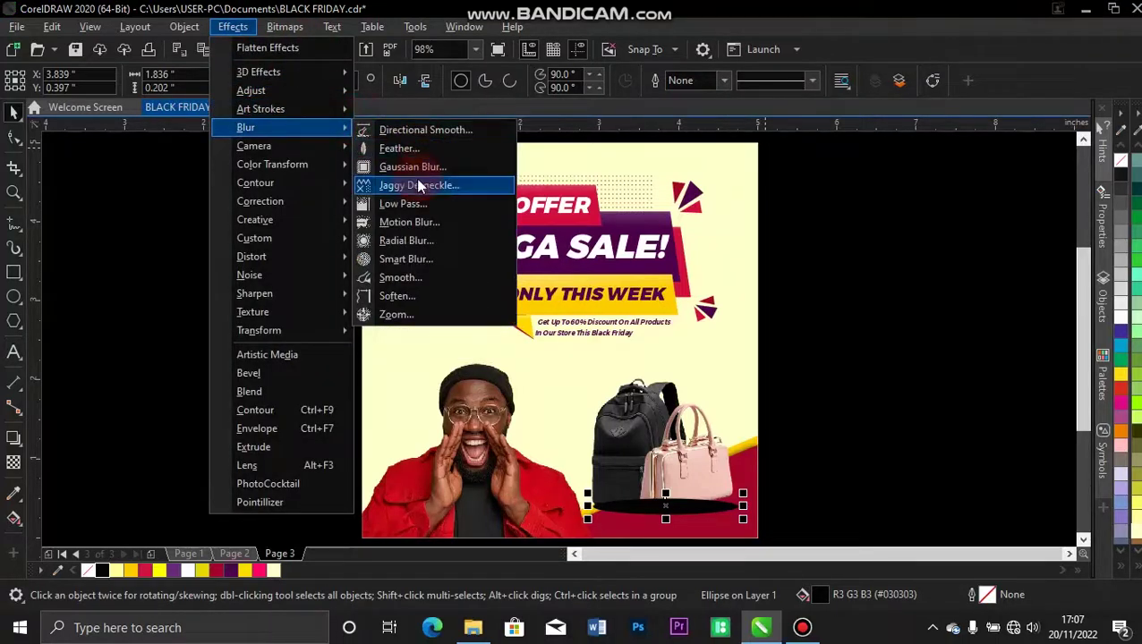
pyautogui.click(417, 167)
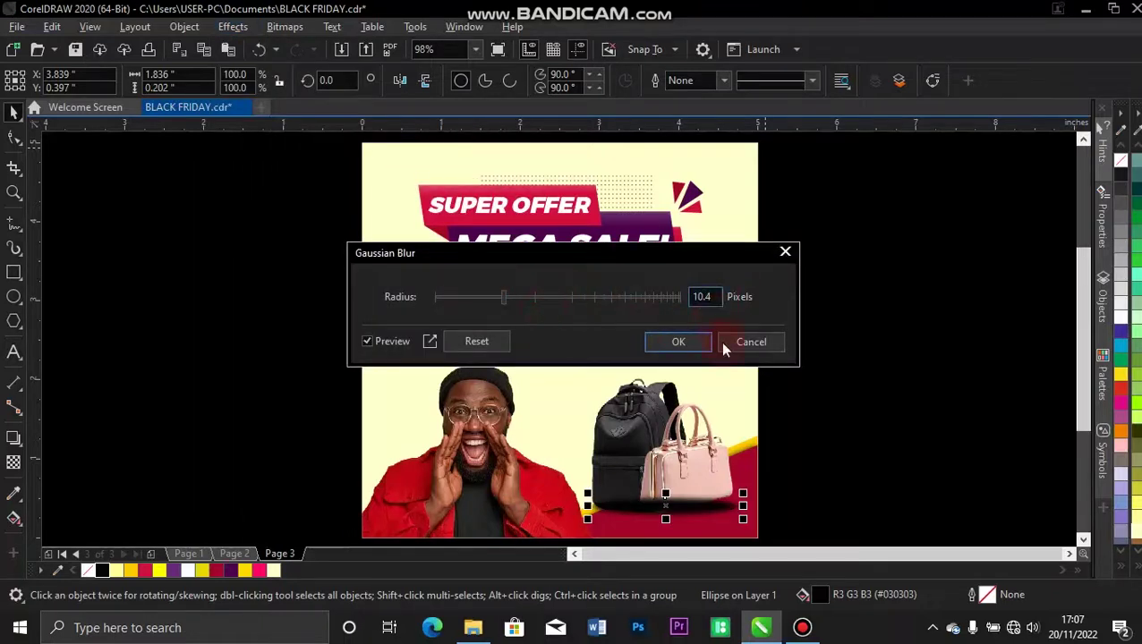
pyautogui.click(677, 342)
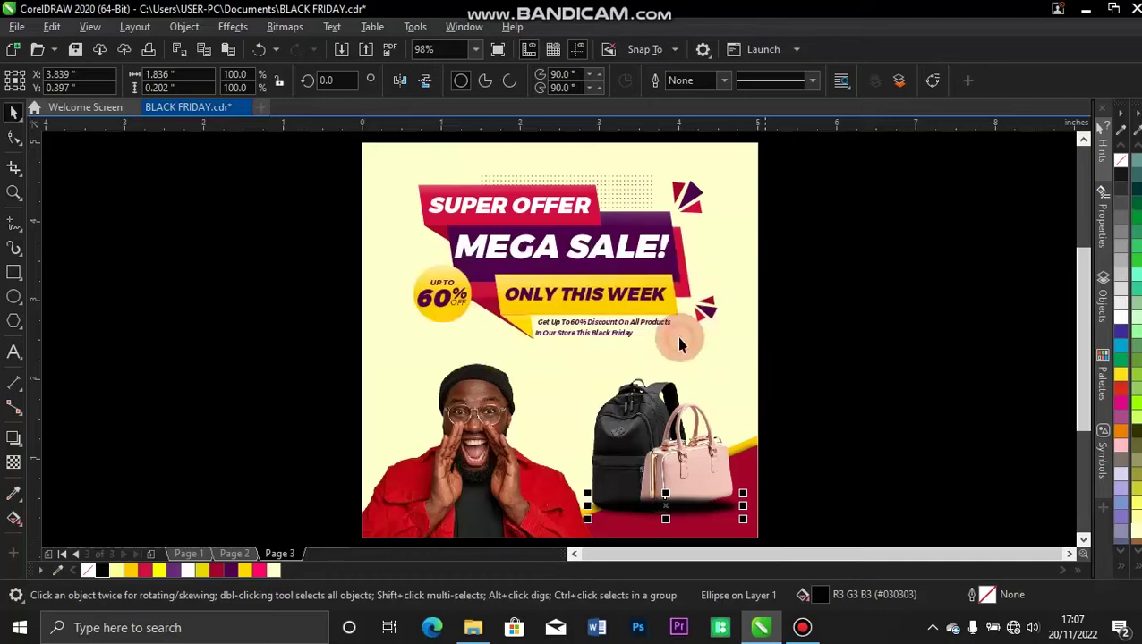
# Give the blurred ellipse a uniform transparency of 66 and move it slightly down beneath the bags as a soft shadow.
pyautogui.click(13, 462)
pyautogui.moveTo(626, 532)
pyautogui.mouseDown()
pyautogui.moveTo(660, 533)
pyautogui.moveTo(640, 534)
pyautogui.mouseUp()
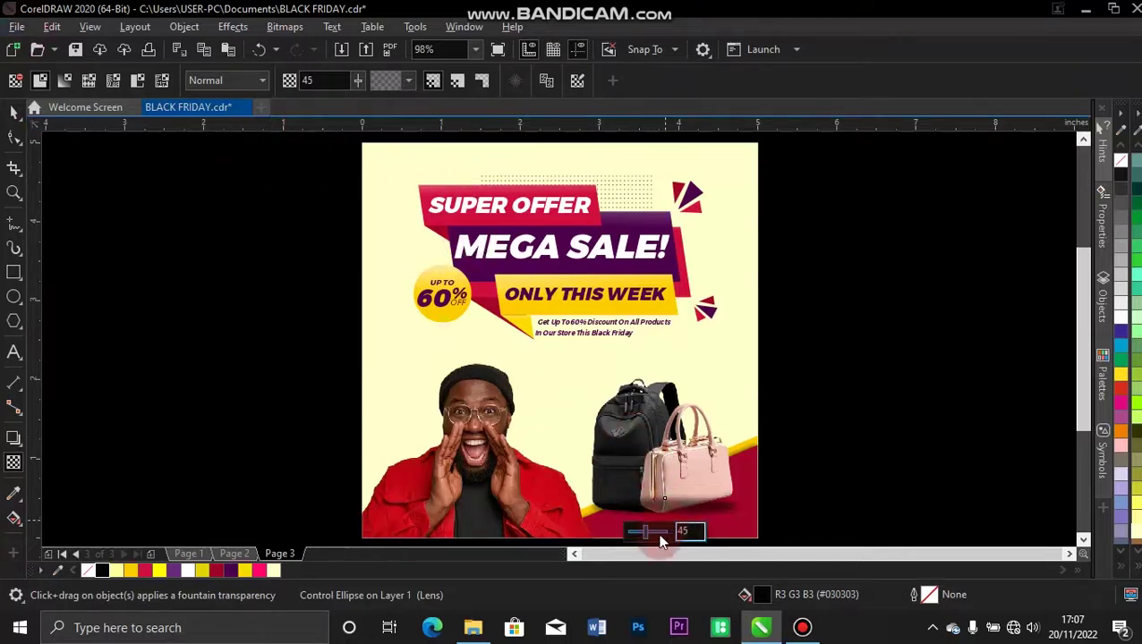
pyautogui.click(654, 533)
pyautogui.moveTo(652, 532); pyautogui.dragTo(659, 532)
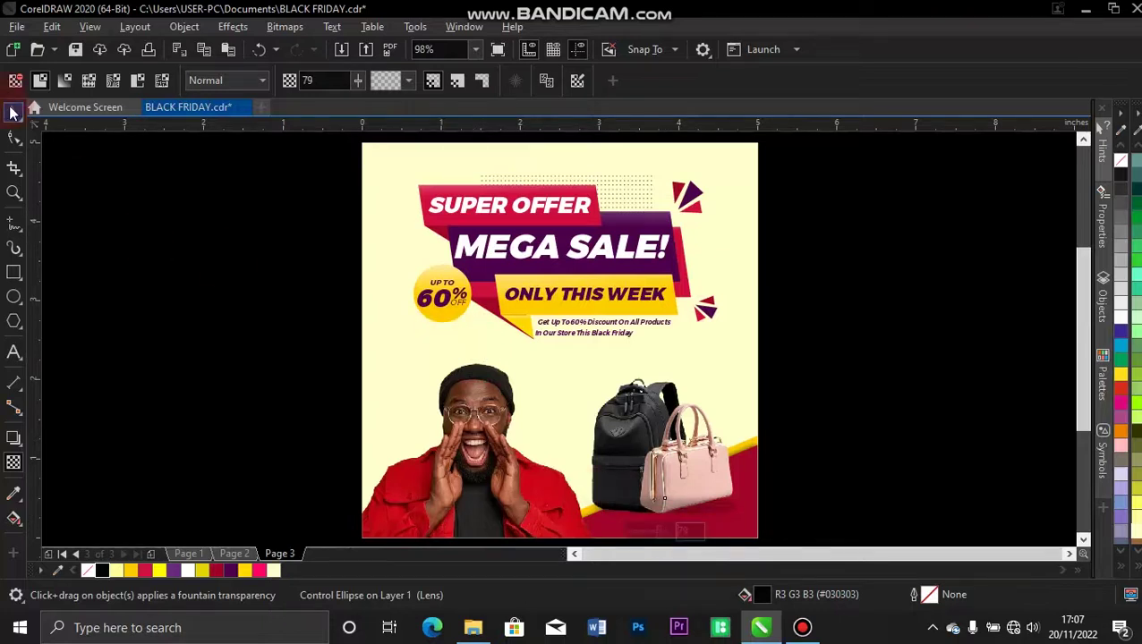
pyautogui.click(13, 112)
pyautogui.press('Tab')
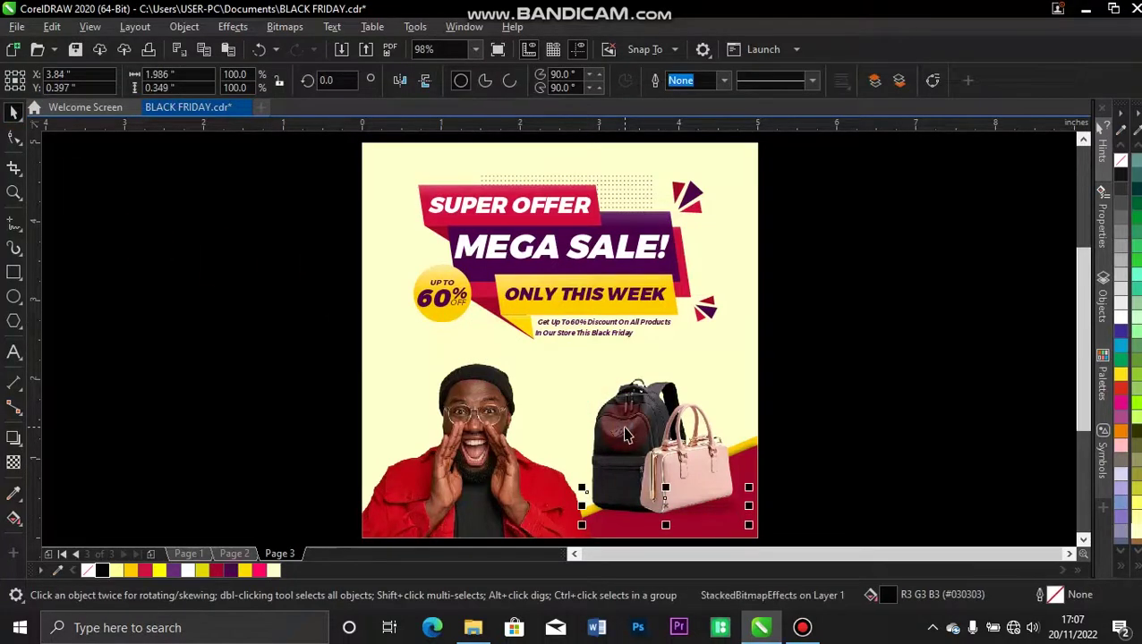
pyautogui.moveTo(650, 504); pyautogui.dragTo(652, 512)
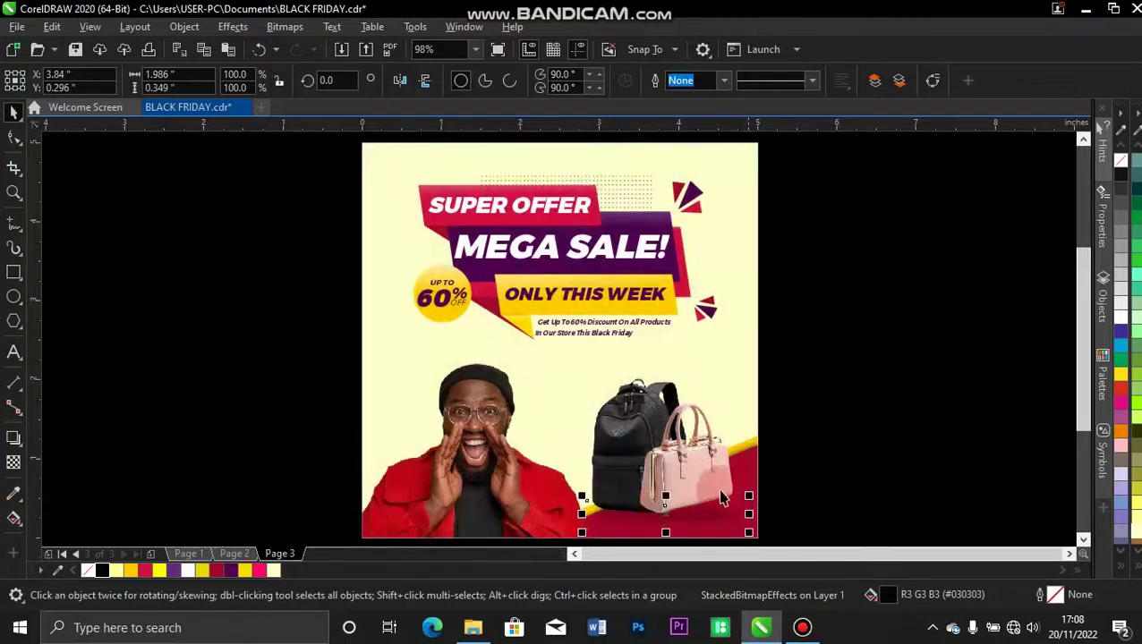
pyautogui.click(13, 461)
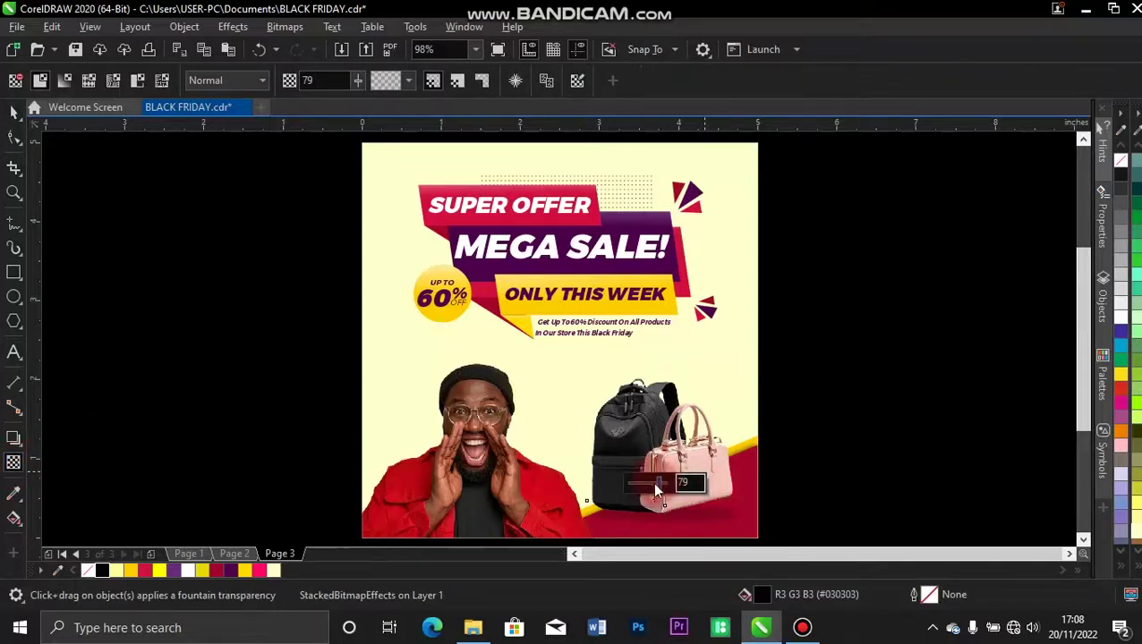
pyautogui.moveTo(657, 483); pyautogui.dragTo(653, 484)
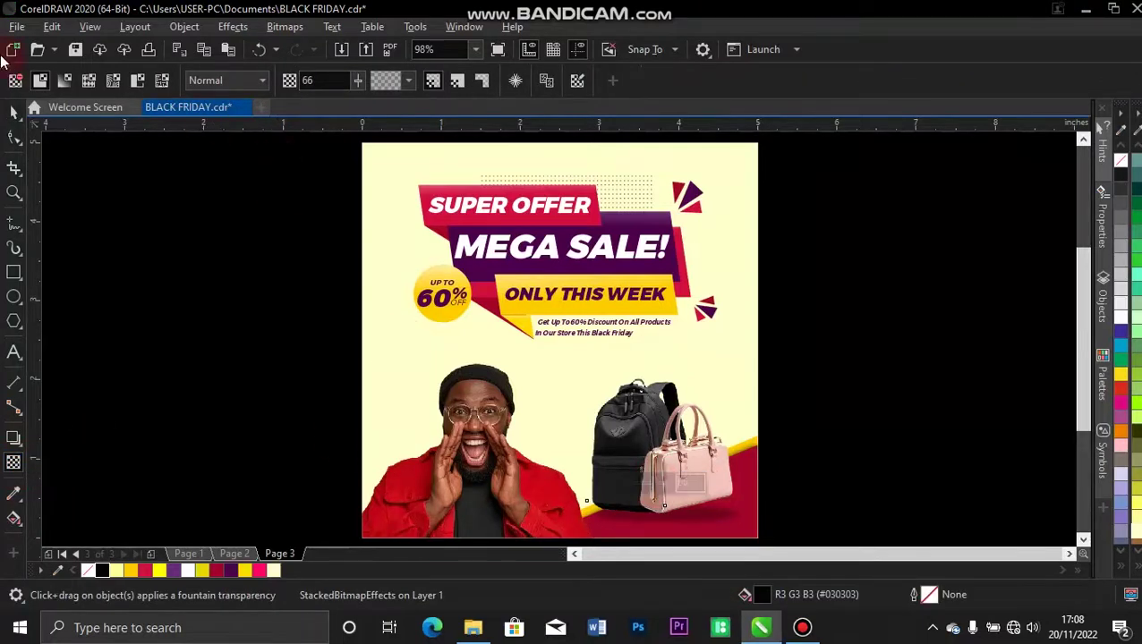
pyautogui.click(16, 112)
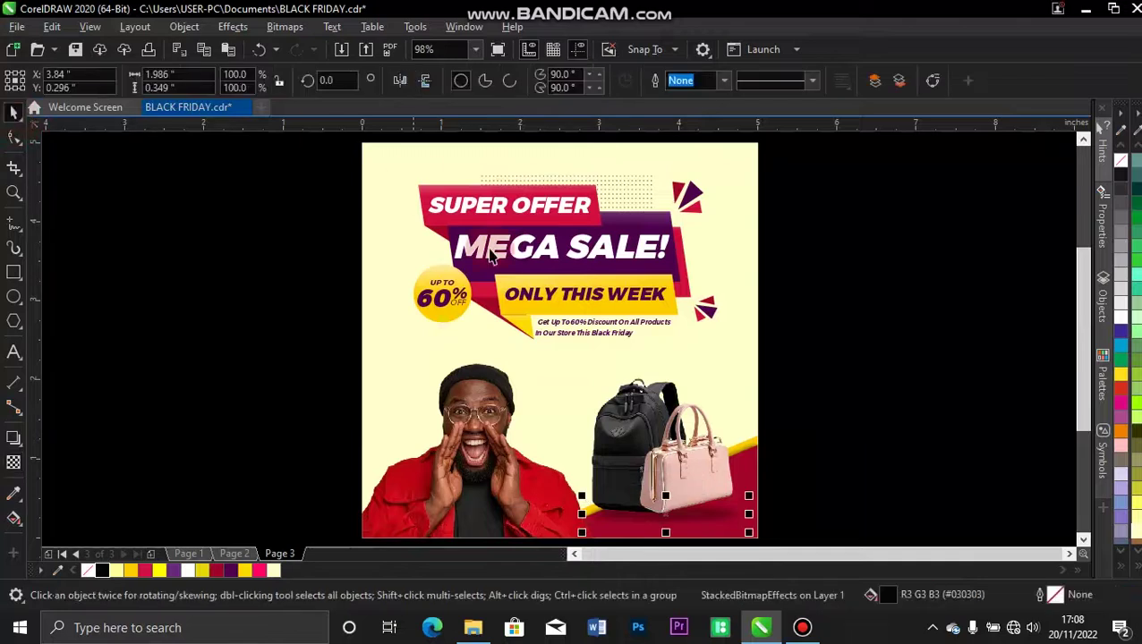
pyautogui.click(830, 217)
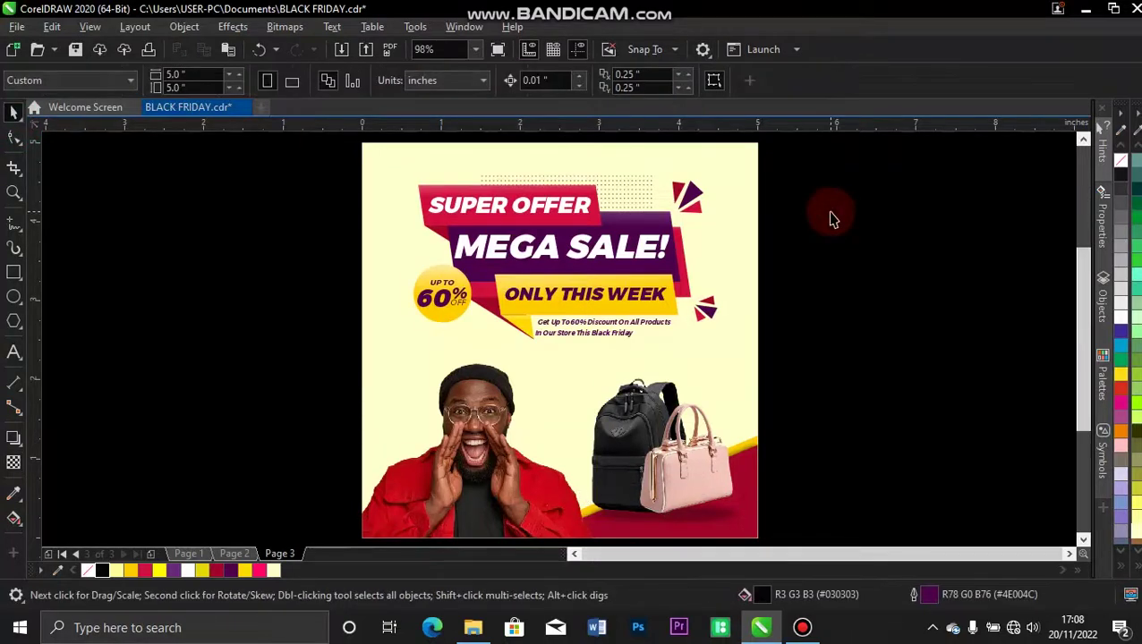
# Select both bags with their shadow and enlarge them together slightly to about 2.6 by 2.11 inches.
pyautogui.moveTo(819, 327); pyautogui.dragTo(563, 503)
pyautogui.moveTo(564, 327); pyautogui.dragTo(548, 315)
pyautogui.moveTo(648, 394); pyautogui.dragTo(657, 390)
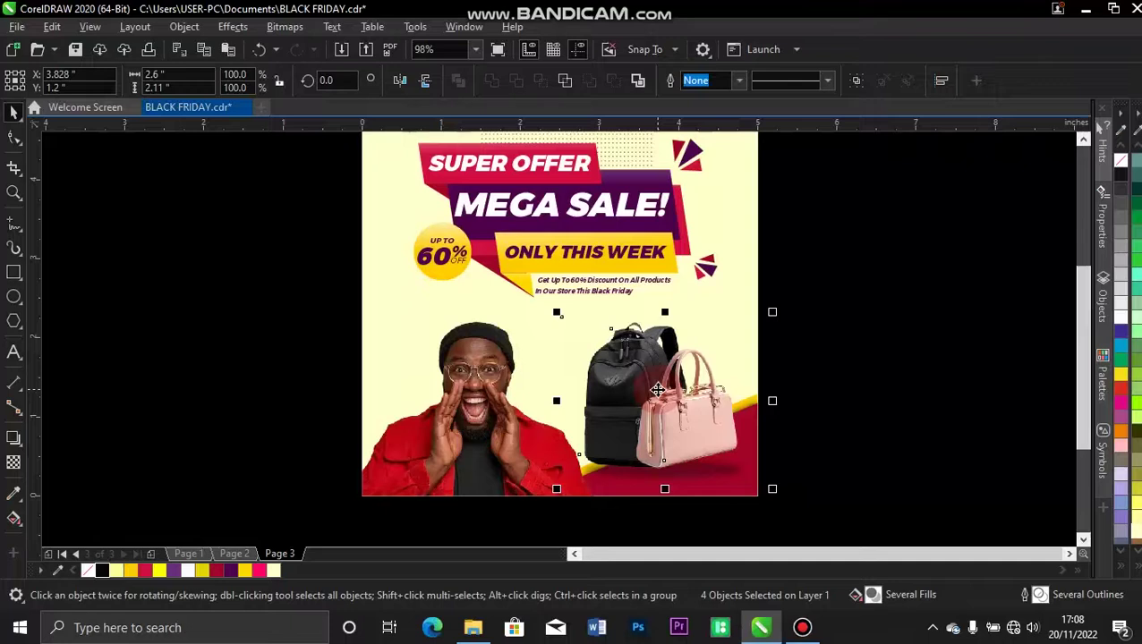
# Group the bags with their shadow and PowerClip the group inside the cream background rectangle.
pyautogui.hotkey('ctrl', 'g')
pyautogui.rightClick(657, 390)
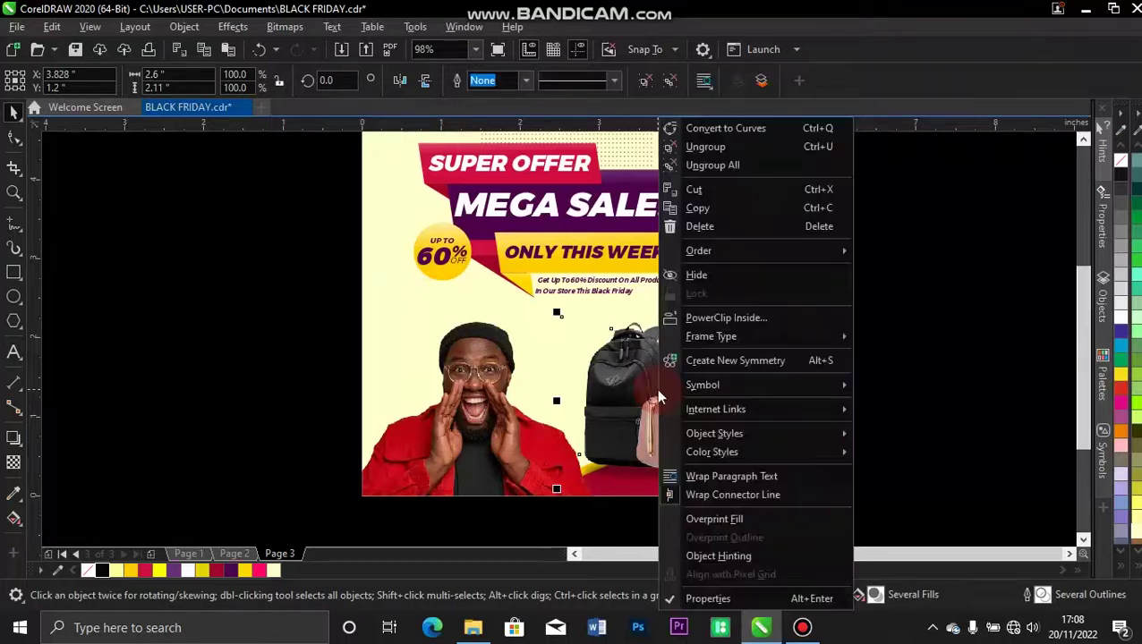
pyautogui.click(782, 319)
pyautogui.click(412, 319)
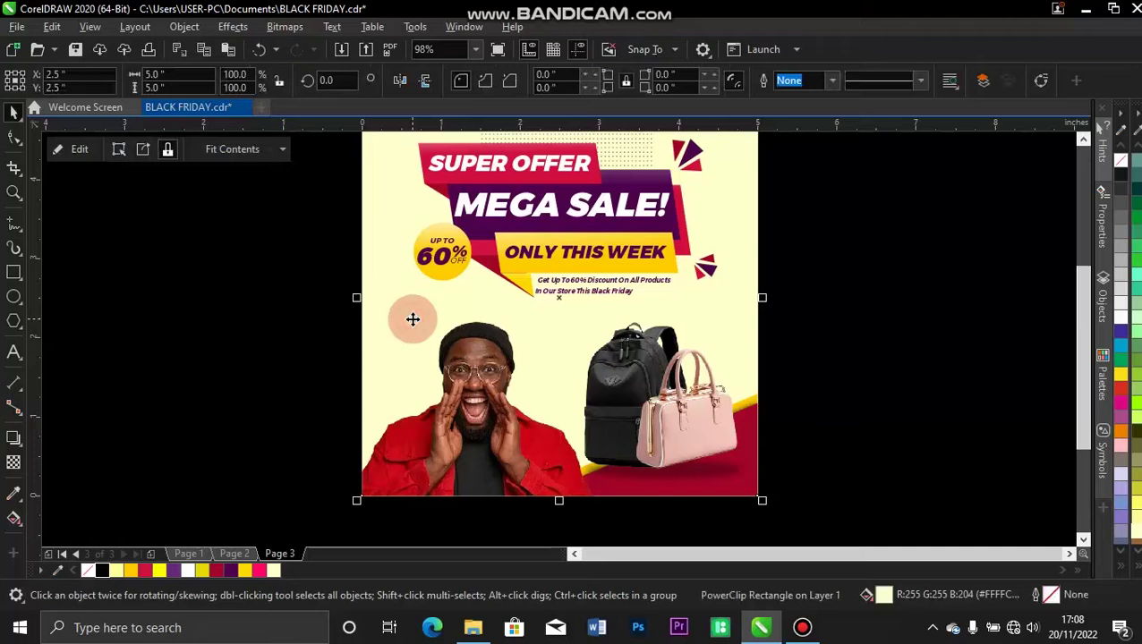
pyautogui.click(914, 295)
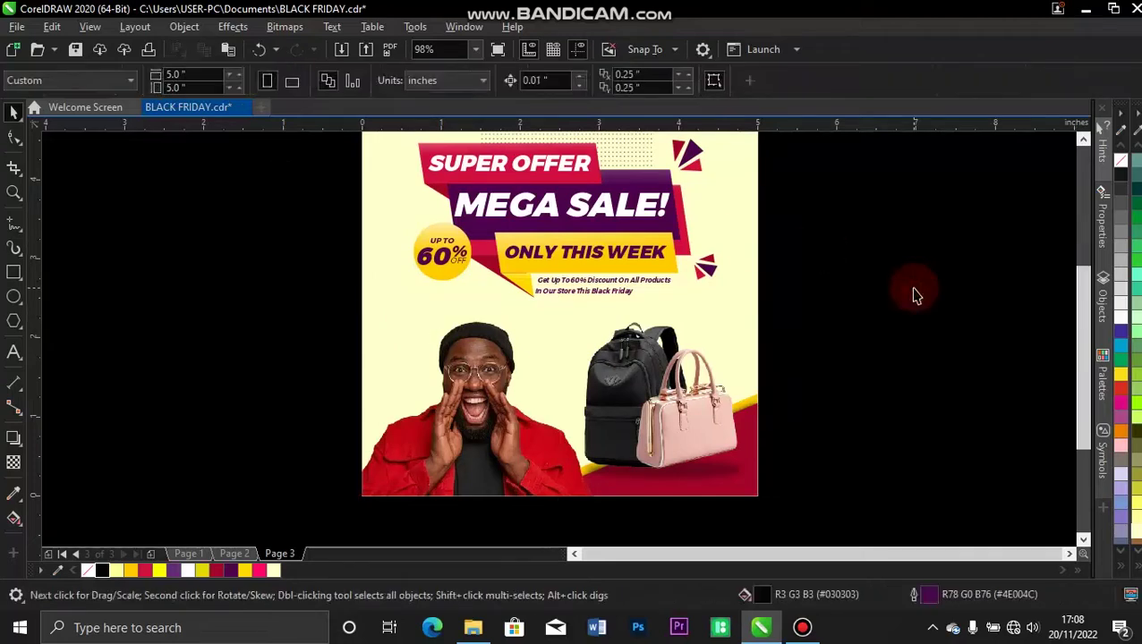
pyautogui.scroll(1, 914, 295)
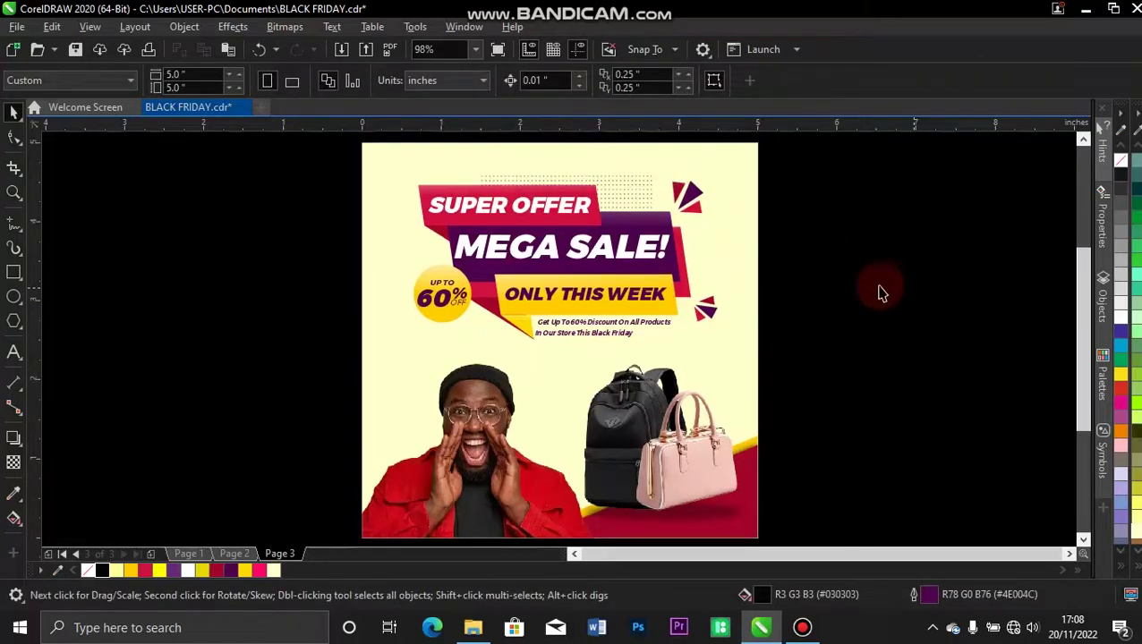
# Group all the sale banner artwork and text and centre the group horizontally on the cream background.
pyautogui.moveTo(820, 145); pyautogui.dragTo(394, 362)
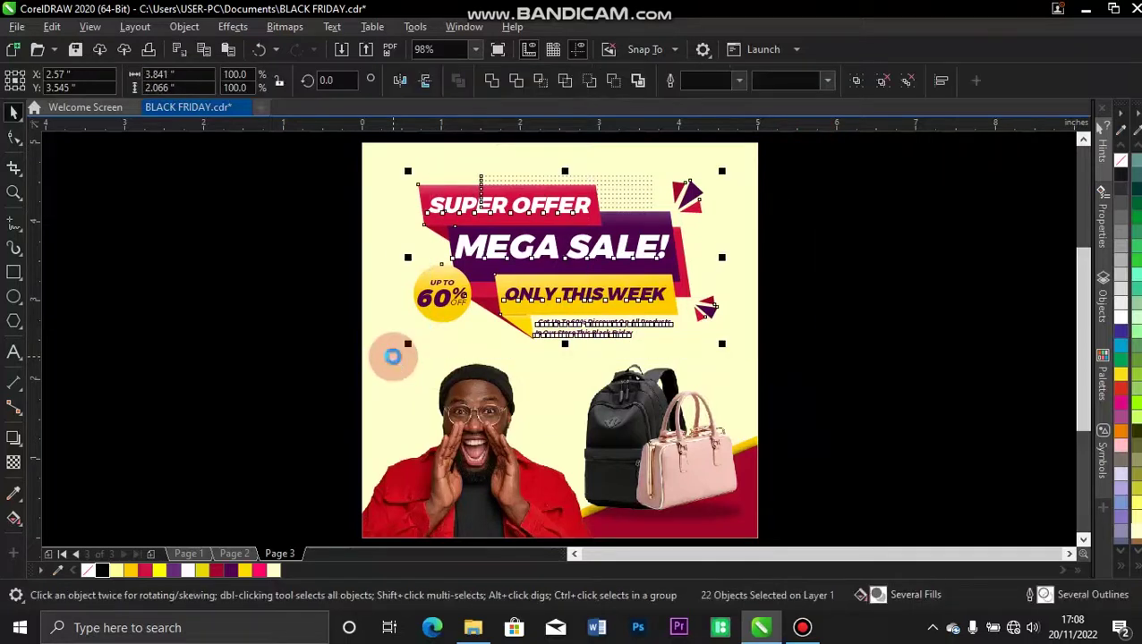
pyautogui.hotkey('ctrl', 'g')
pyautogui.keyDown('shift'); pyautogui.click(389, 359); pyautogui.keyUp('shift')
pyautogui.press('c')
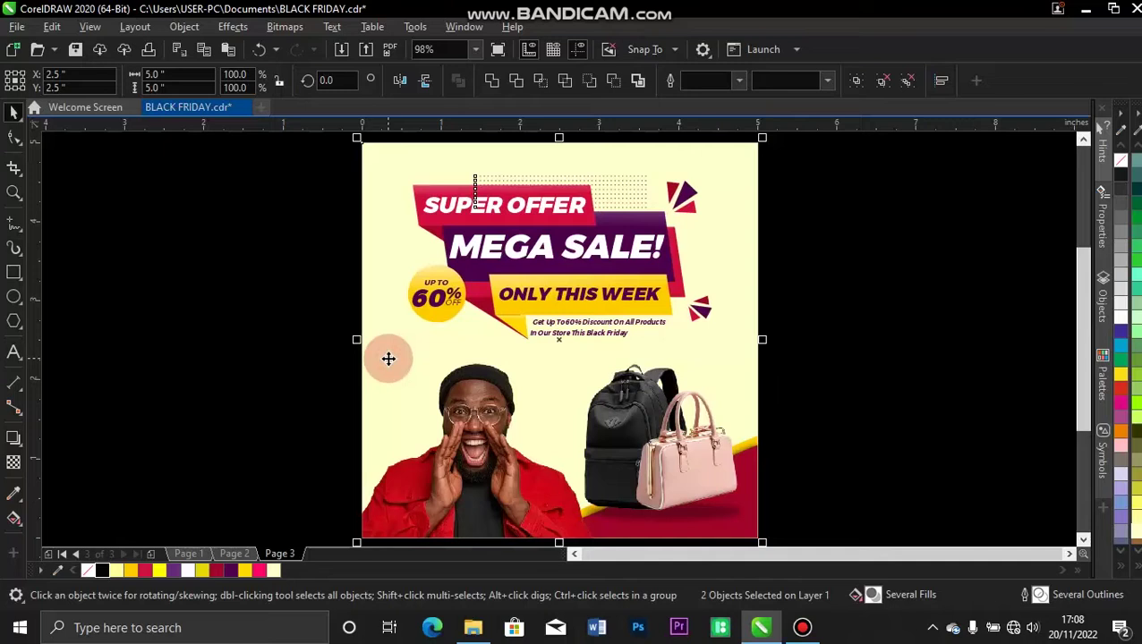
pyautogui.click(841, 247)
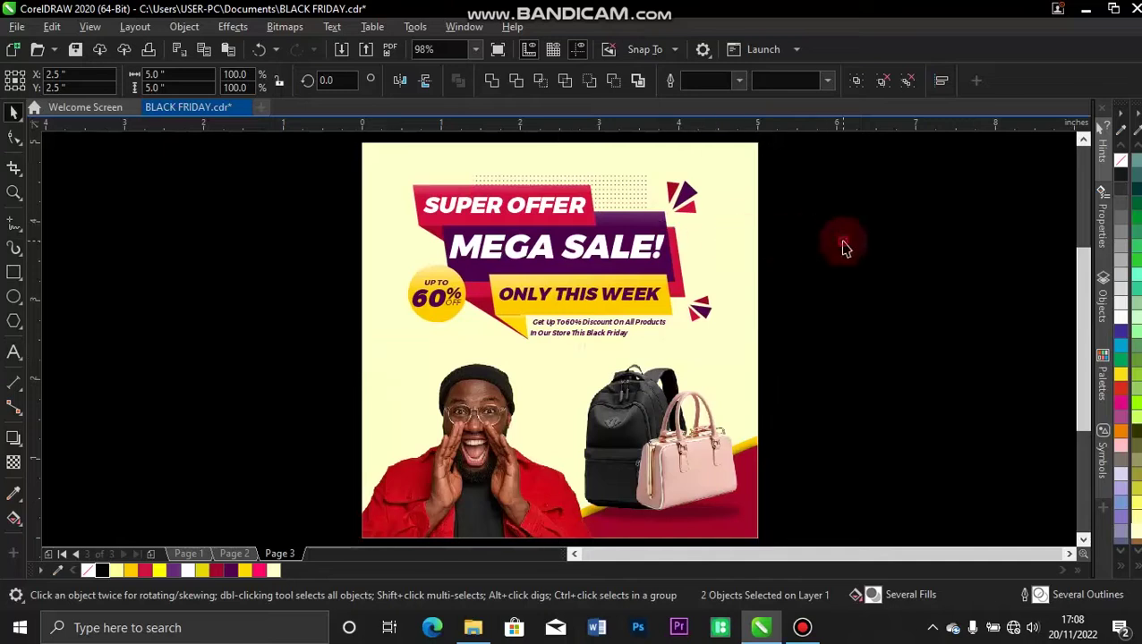
# Try enlarging the grouped sale banner about its centre to about 4.18 by 2.25 inches.
pyautogui.click(631, 324)
pyautogui.moveTo(715, 168); pyautogui.dragTo(729, 163)
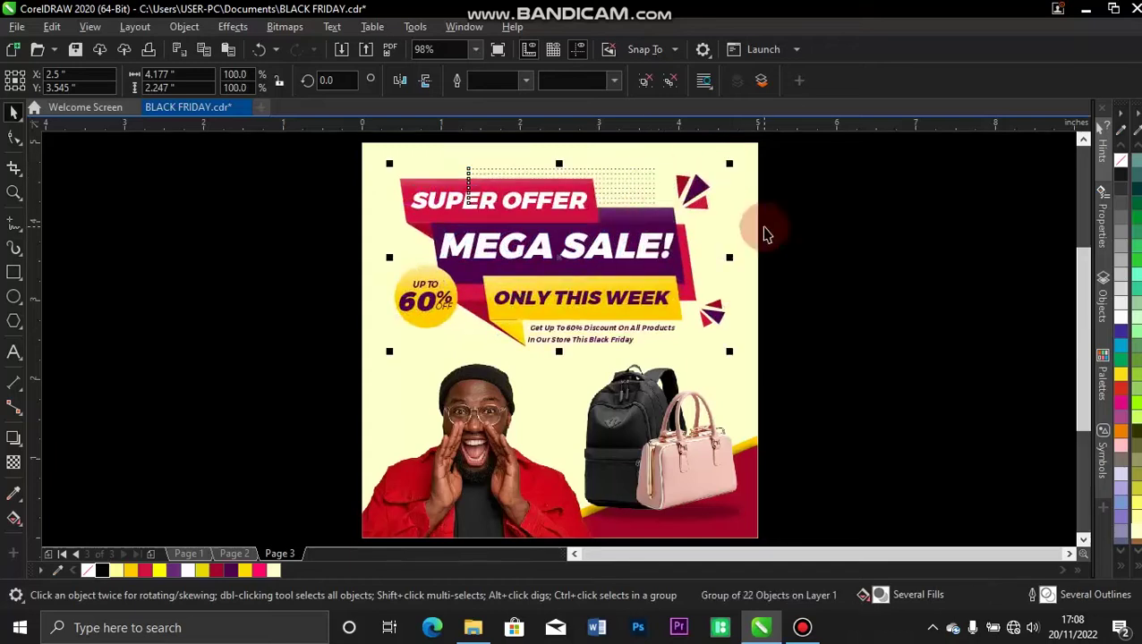
pyautogui.hotkey('ctrl', 'z')
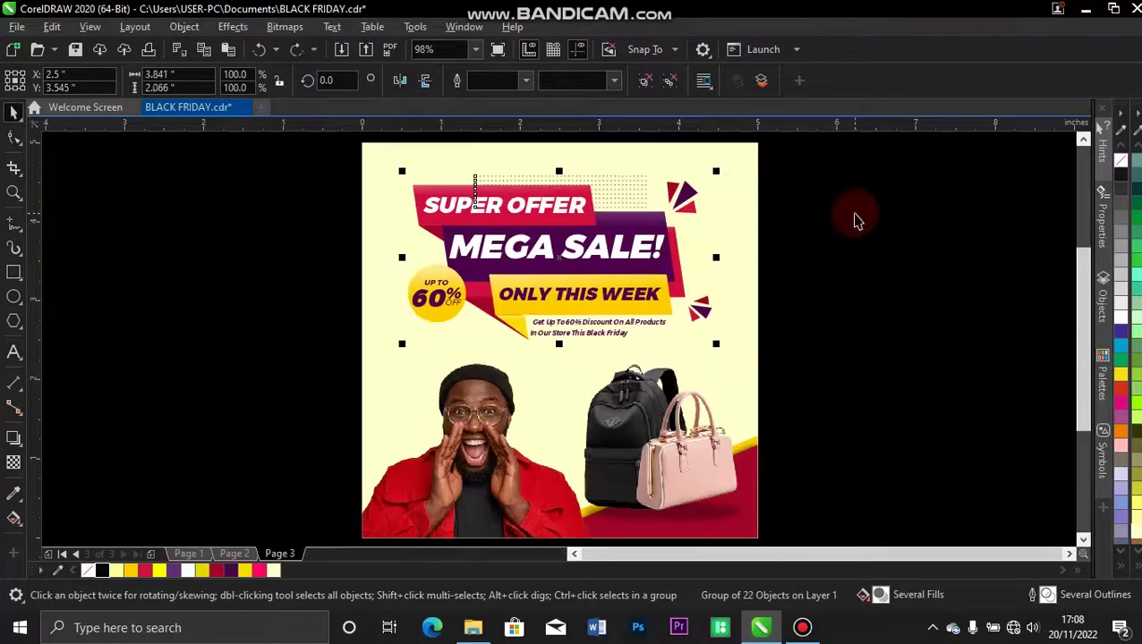
# Move the grouped sale banner straight down to a Y position of 3.435 inches.
pyautogui.press('Down')
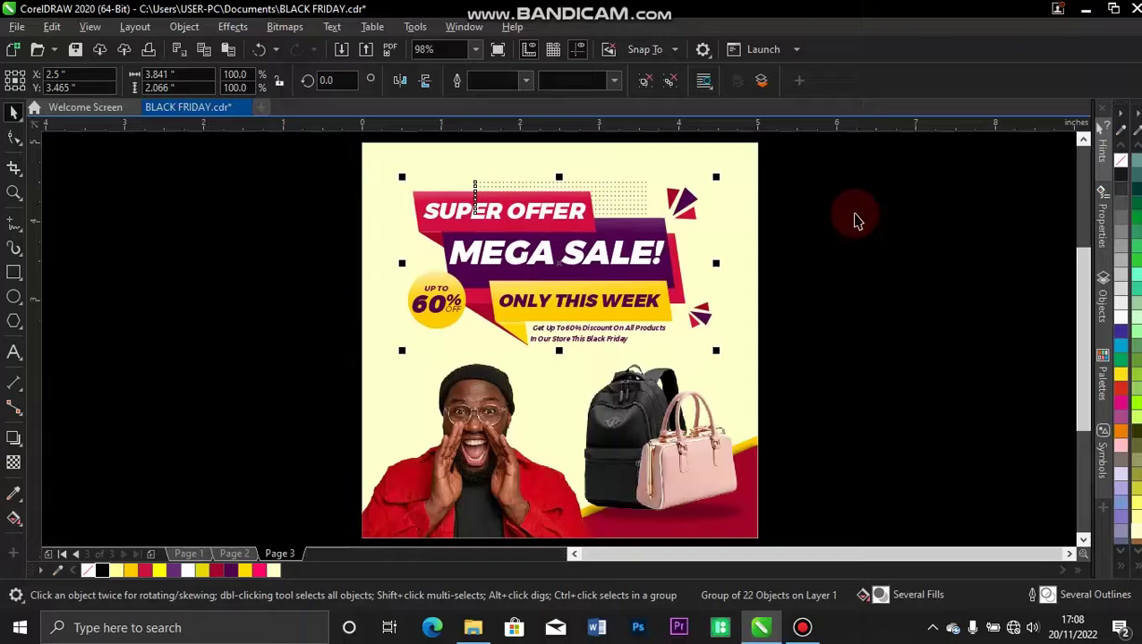
pyautogui.click(882, 305)
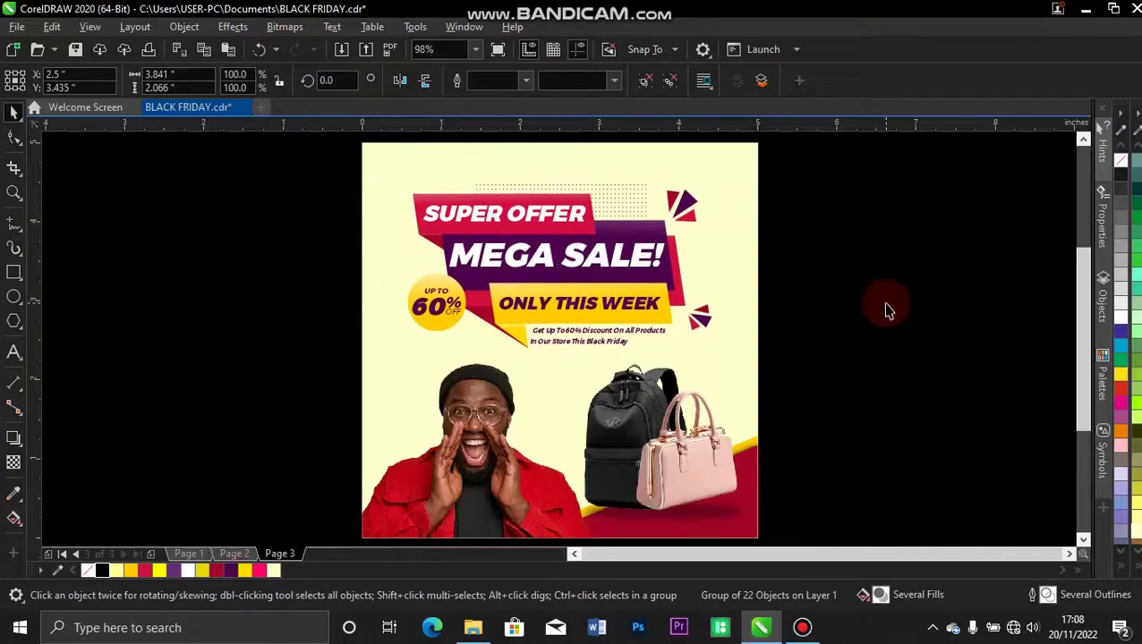
pyautogui.click(592, 344)
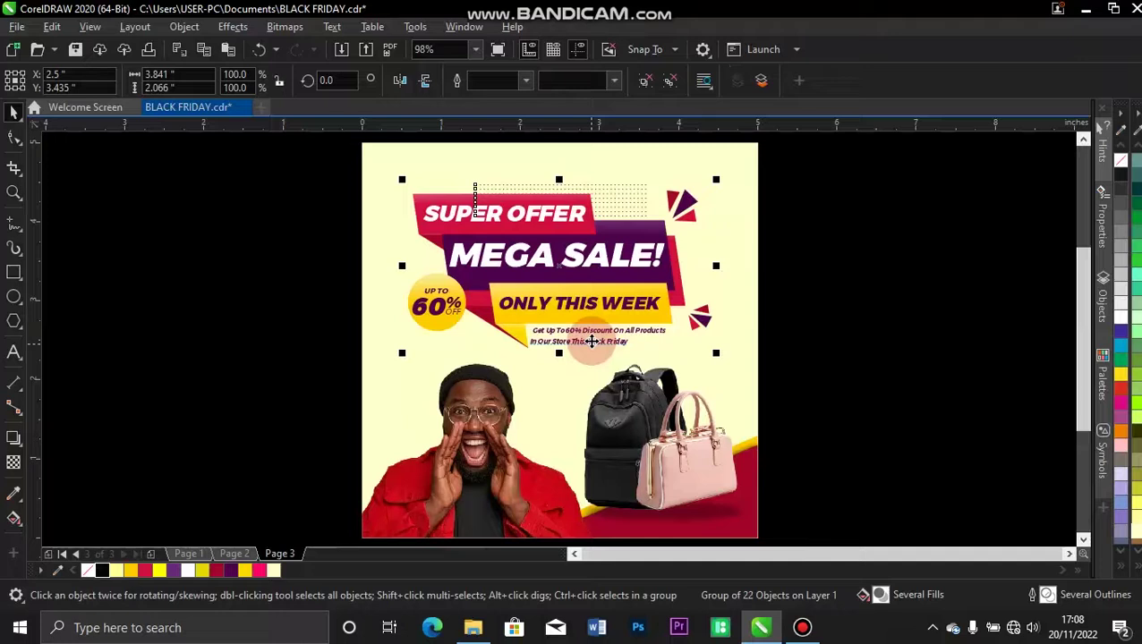
pyautogui.click(829, 323)
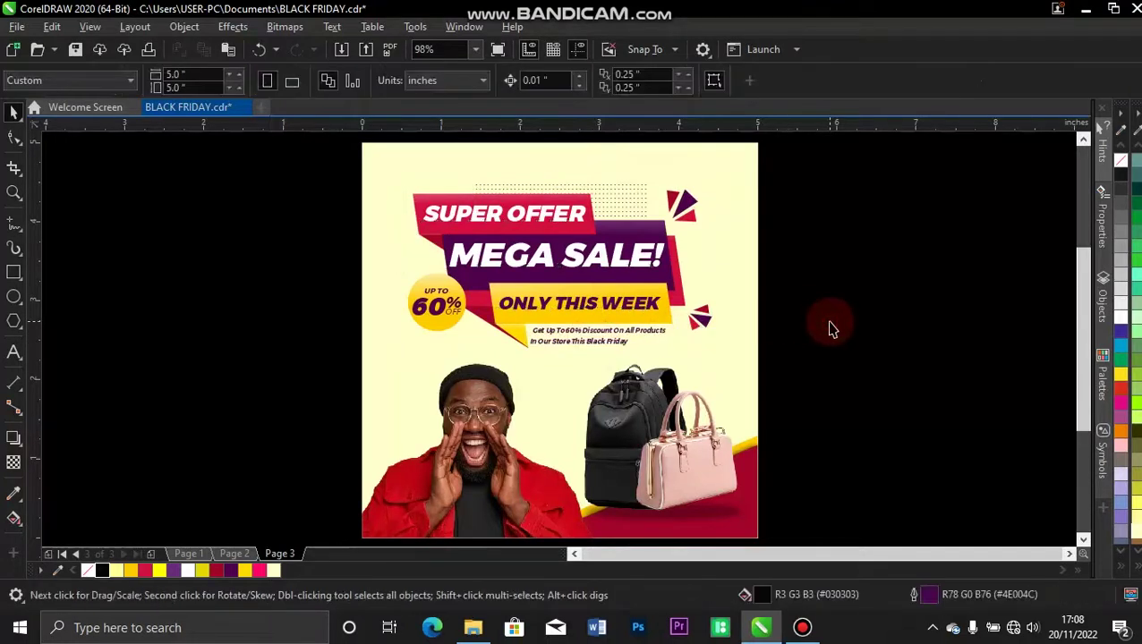
# Copy the two-line discount text onto the dark red wedge below the bags and fill the copy with Deep Yellow (#FFCC00).
pyautogui.keyDown('ctrl'); pyautogui.click(619, 340); pyautogui.keyUp('ctrl')
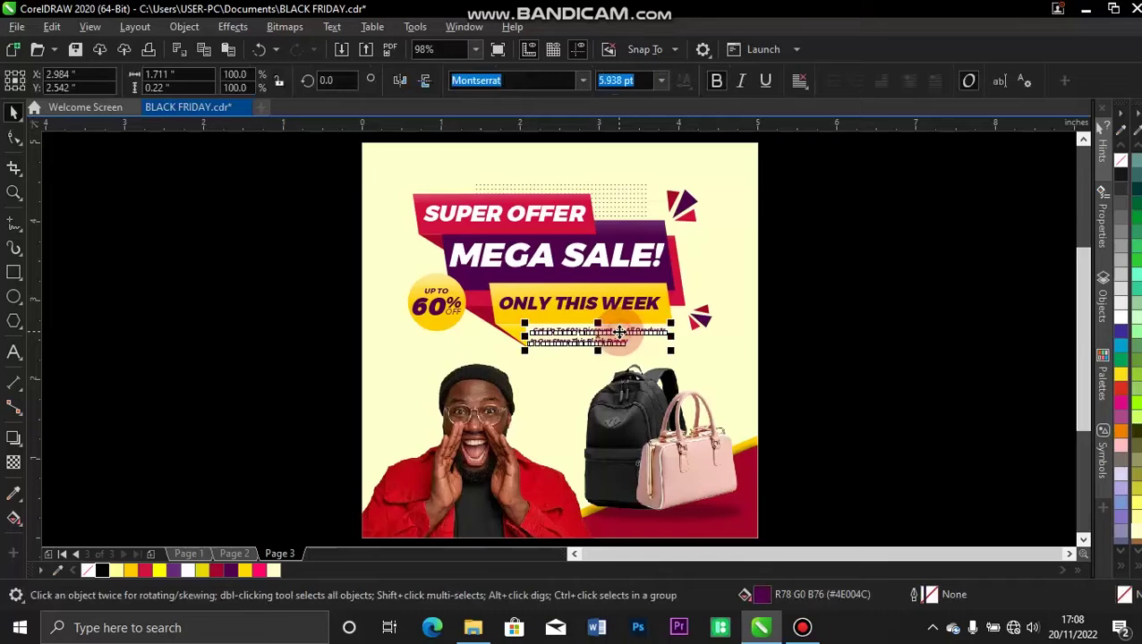
pyautogui.moveTo(619, 340); pyautogui.dragTo(651, 489)
pyautogui.moveTo(650, 537); pyautogui.dragTo(657, 524)
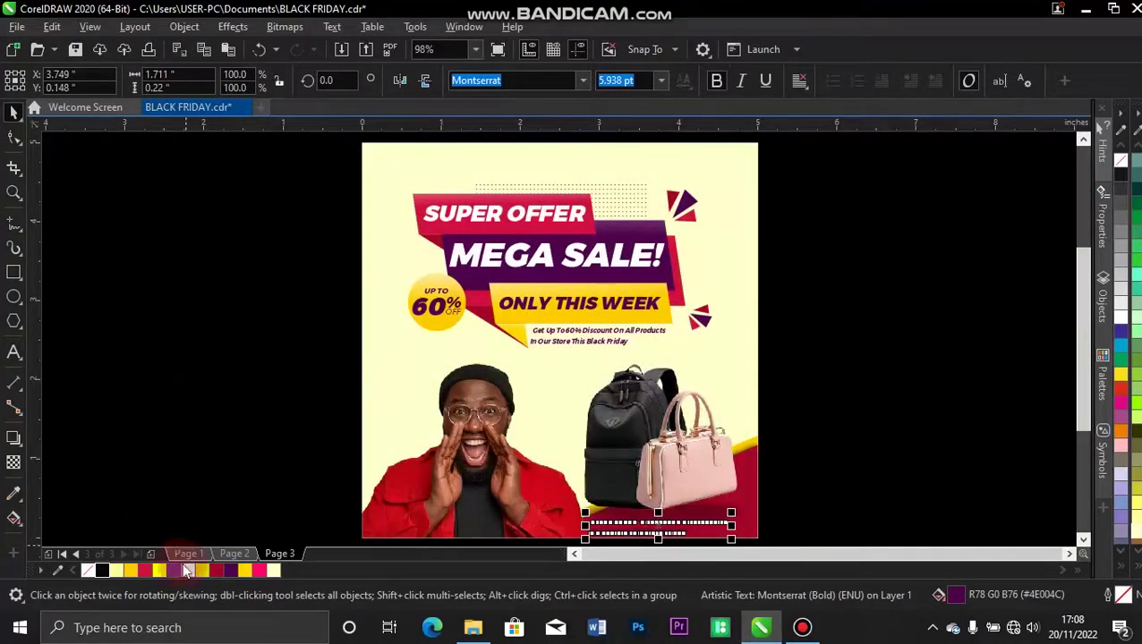
pyautogui.click(129, 569)
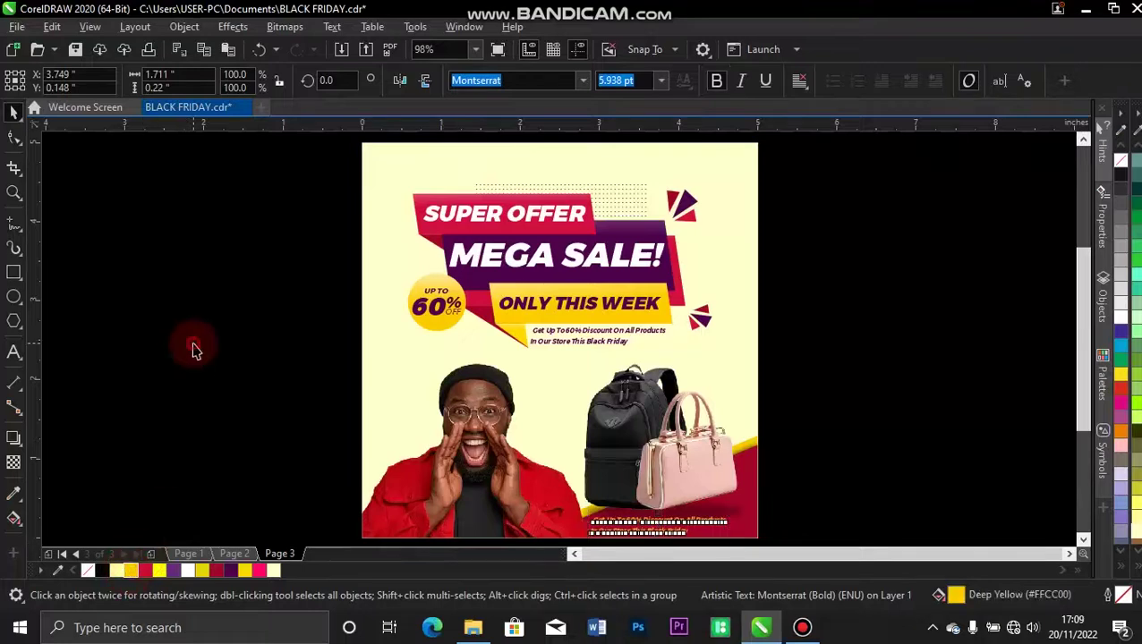
pyautogui.click(758, 416)
# Replace the copied discount text on the dark red wedge with SHOP NOW and fill it white (#FFFFFF).
pyautogui.press('z')
pyautogui.moveTo(862, 416); pyautogui.dragTo(468, 497)
pyautogui.press('space')
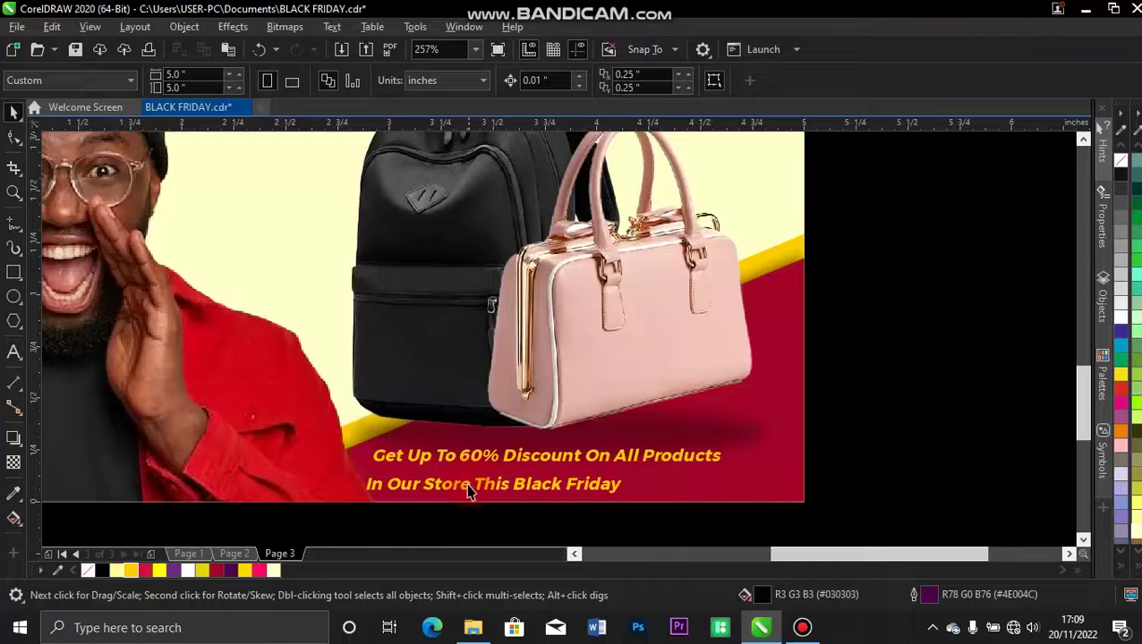
pyautogui.click(466, 484)
pyautogui.hotkey('ctrl', 'a')
pyautogui.write('SH')
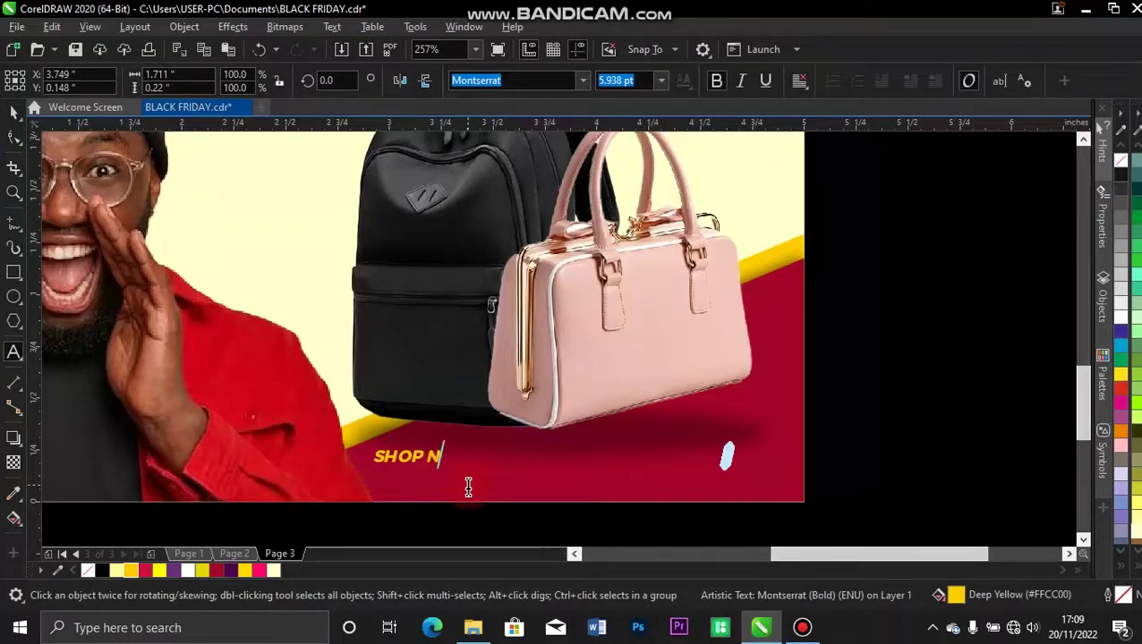
pyautogui.click(13, 111)
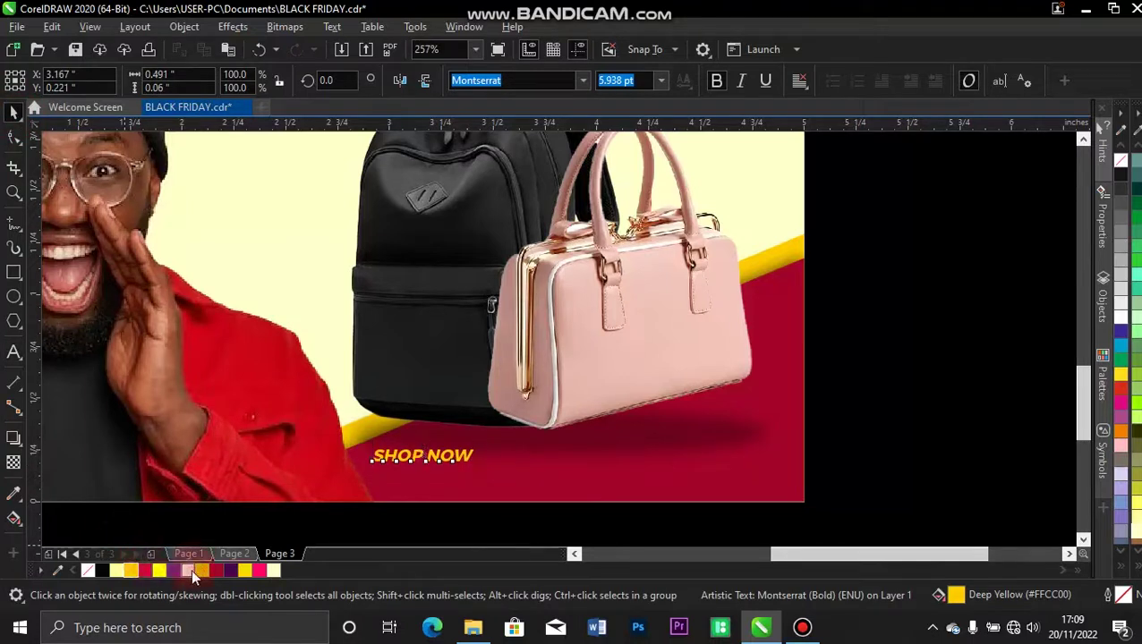
pyautogui.click(191, 569)
# Shrink SHOP NOW to about 5.68 pt and add a copy beside it containing the phone number, filled Deep Yellow (#FFCC00).
pyautogui.moveTo(480, 444); pyautogui.dragTo(573, 471)
pyautogui.rightClick(572, 468)
pyautogui.doubleClick(573, 471)
pyautogui.hotkey('ctrl', 'a')
pyautogui.write('08')
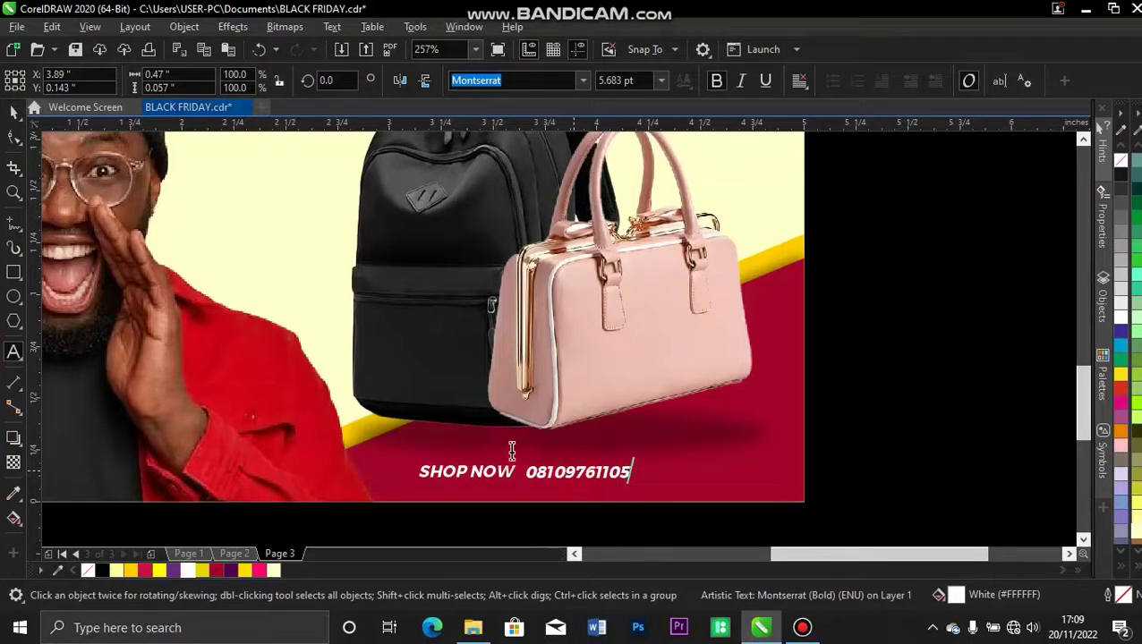
pyautogui.click(14, 111)
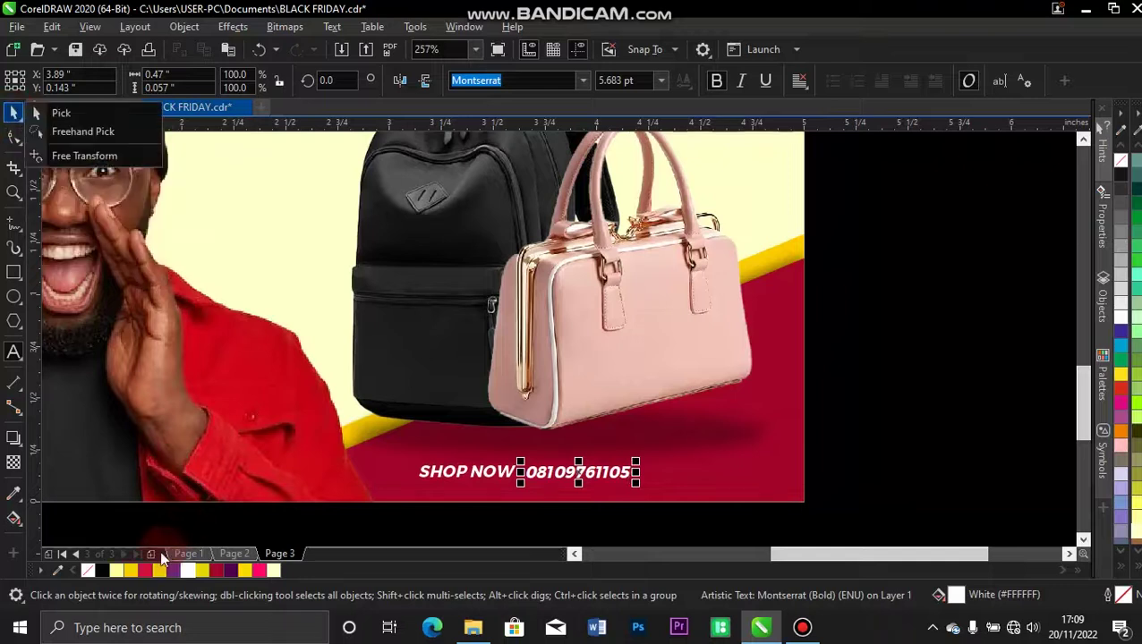
pyautogui.click(132, 571)
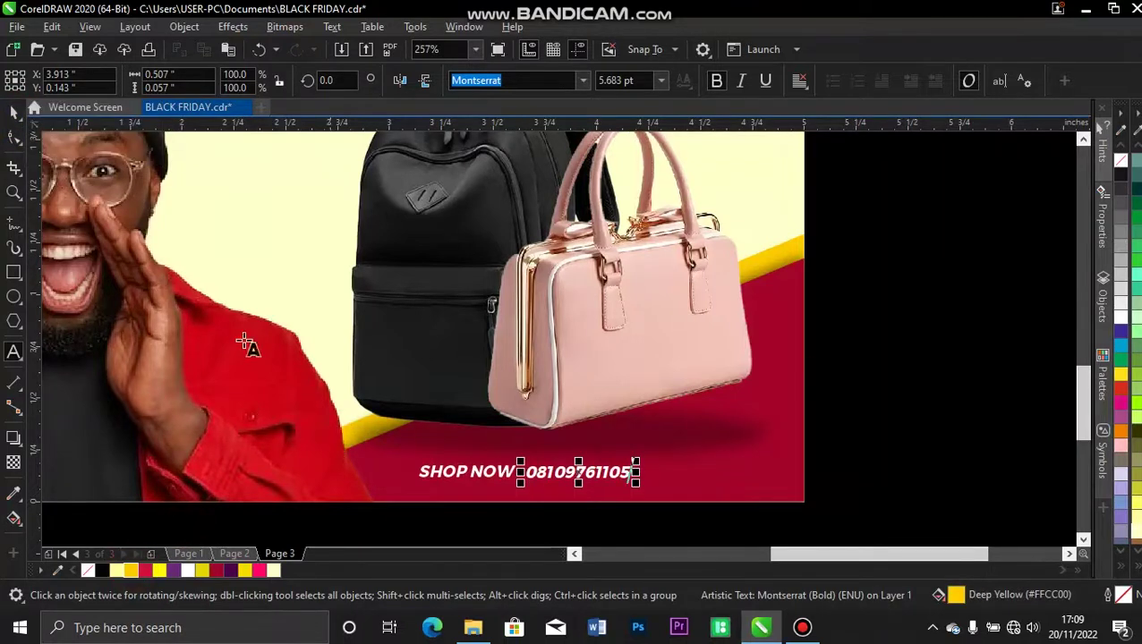
# Fill the phone number Deep Yellow (#FFCC00) and nudge it together with SHOP NOW to X 3.705, Y 0.133 inches.
pyautogui.click(15, 110)
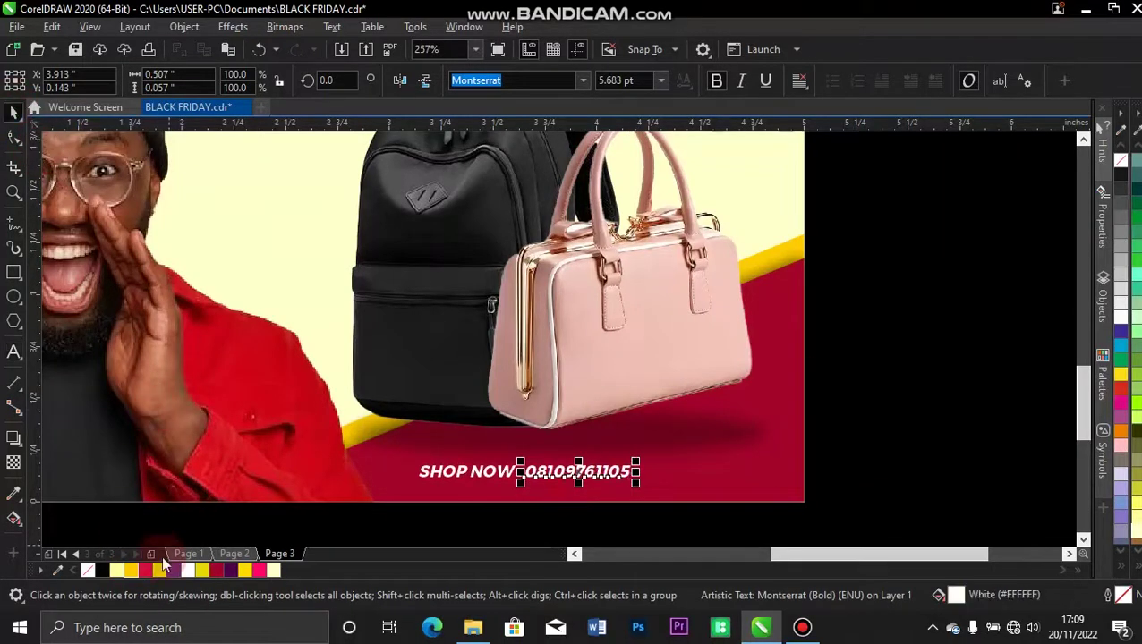
pyautogui.click(135, 570)
pyautogui.moveTo(873, 427); pyautogui.dragTo(390, 517)
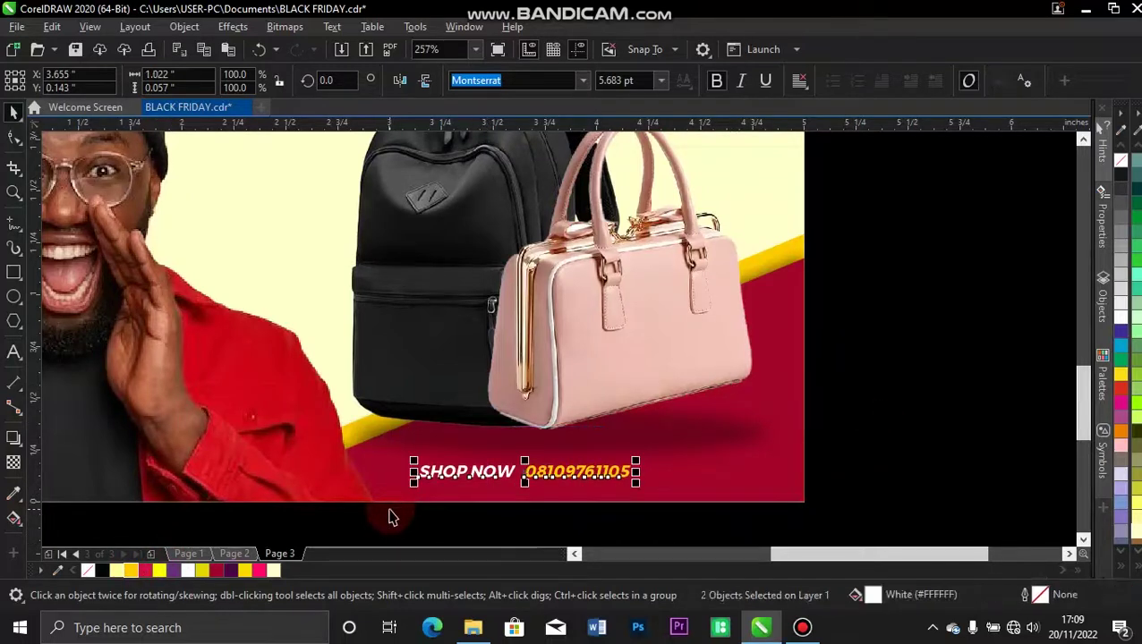
pyautogui.press('Right')
pyautogui.press('Down')
pyautogui.press('Right')
pyautogui.press('Right')
pyautogui.press('Up')
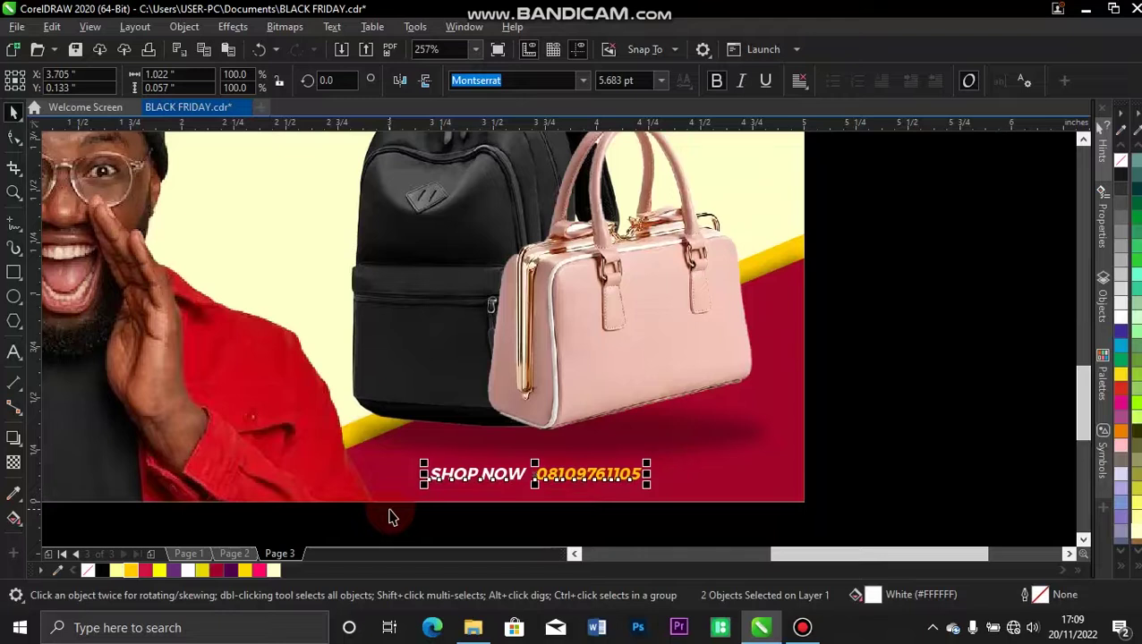
pyautogui.hotkey('shift', 'F4')
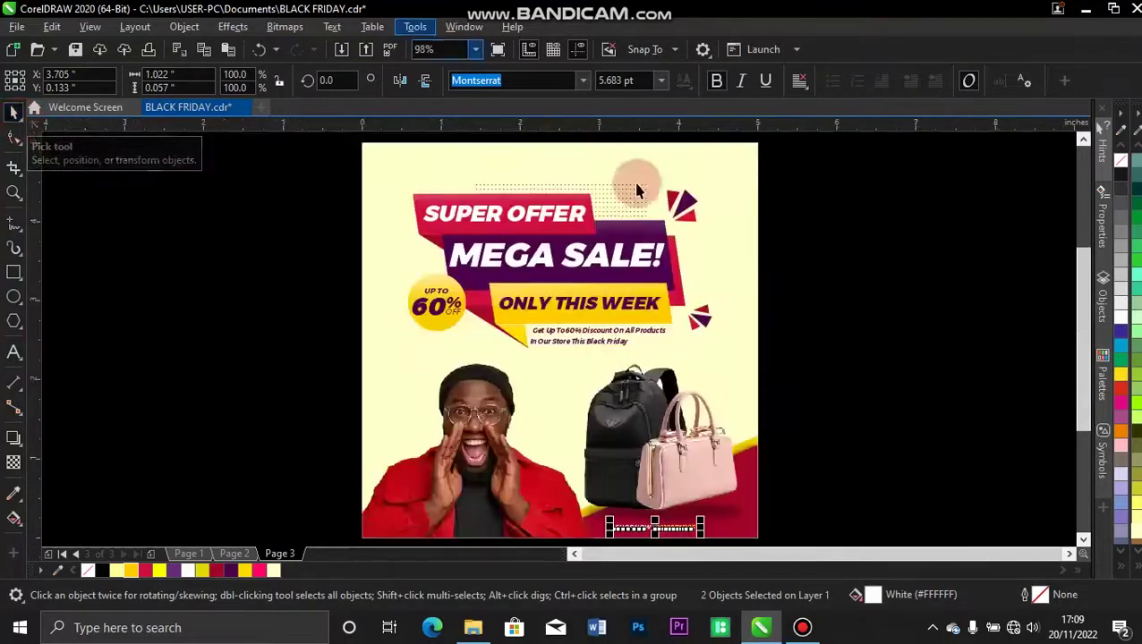
pyautogui.click(857, 227)
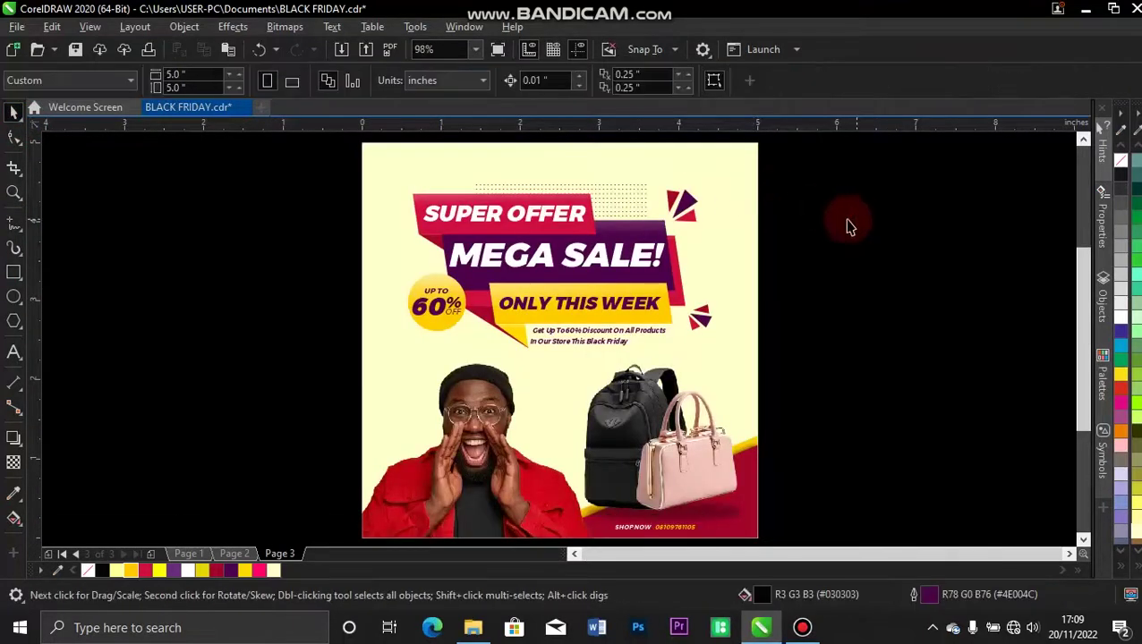
# Enlarge the man's photo to about 4.171 by 2.778 inches and position it at about X 1.408, Y 1.091 inches.
pyautogui.click(503, 386)
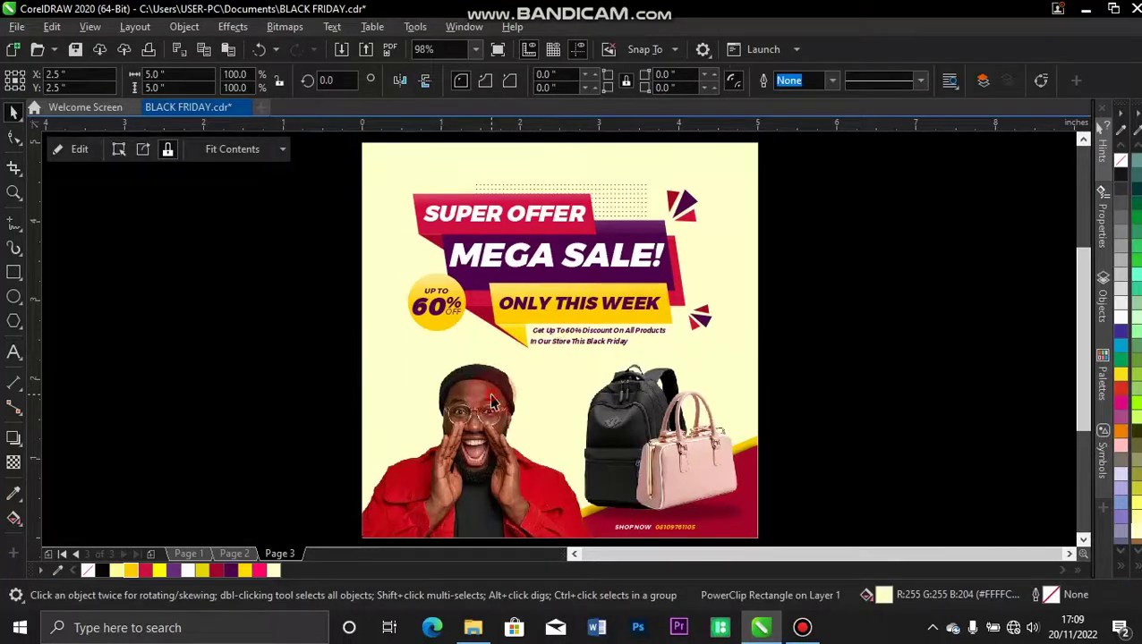
pyautogui.moveTo(411, 352); pyautogui.dragTo(433, 438)
pyautogui.press('p')
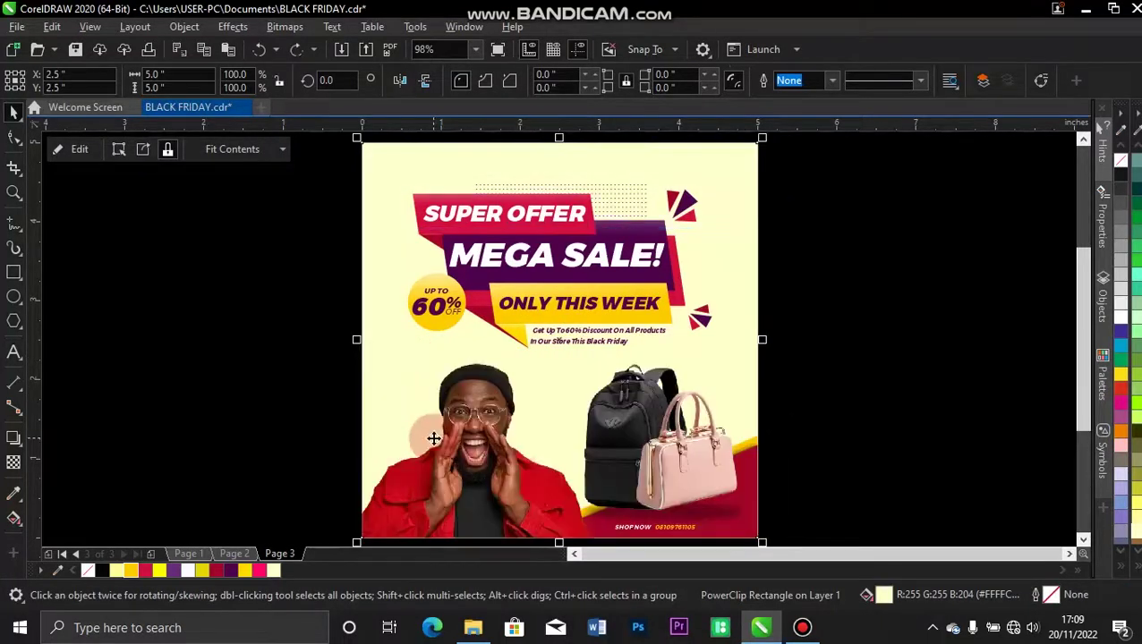
pyautogui.click(500, 474)
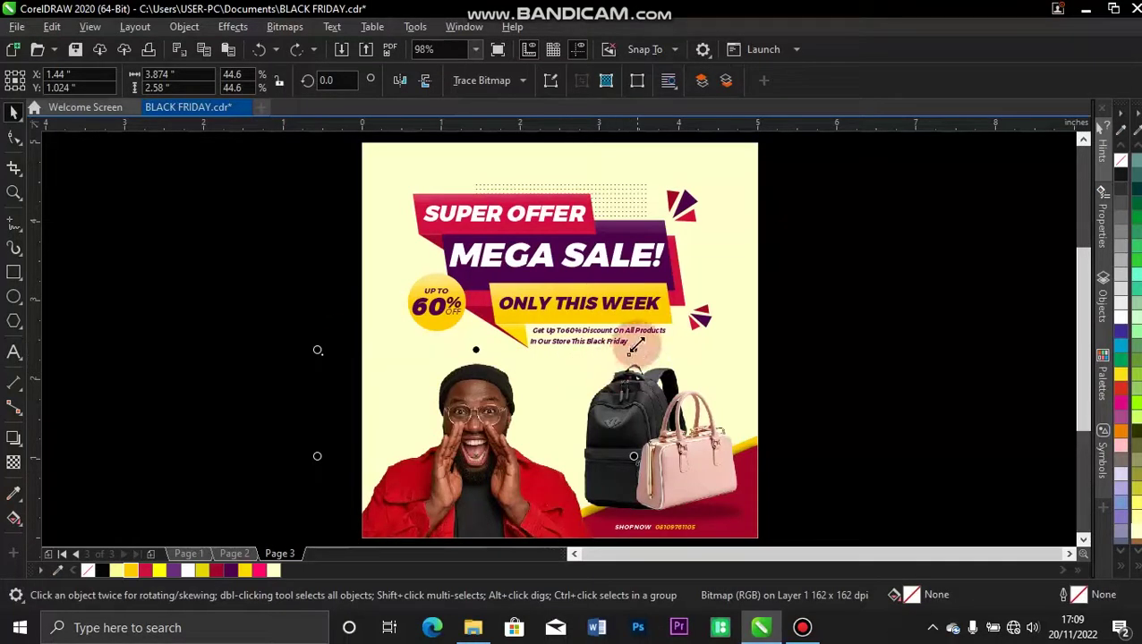
pyautogui.moveTo(636, 344); pyautogui.dragTo(643, 339)
pyautogui.moveTo(503, 431); pyautogui.dragTo(497, 424)
pyautogui.moveTo(292, 342); pyautogui.dragTo(309, 341)
pyautogui.click(421, 385)
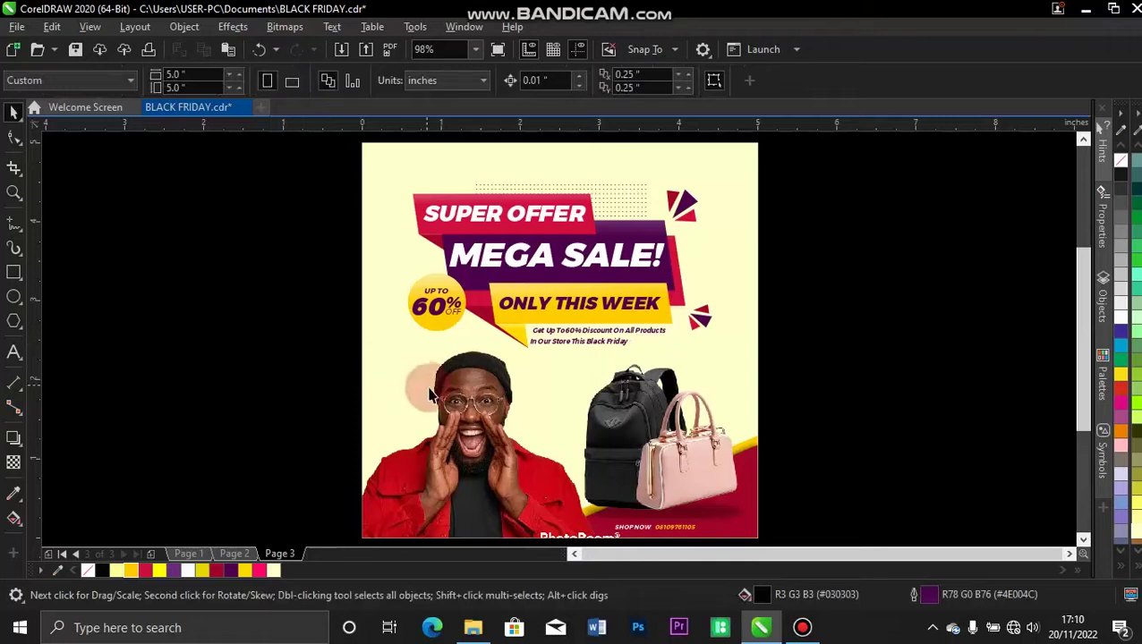
pyautogui.click(427, 391)
pyautogui.moveTo(309, 334)
pyautogui.mouseDown()
pyautogui.moveTo(295, 311)
pyautogui.moveTo(295, 334)
pyautogui.mouseUp()
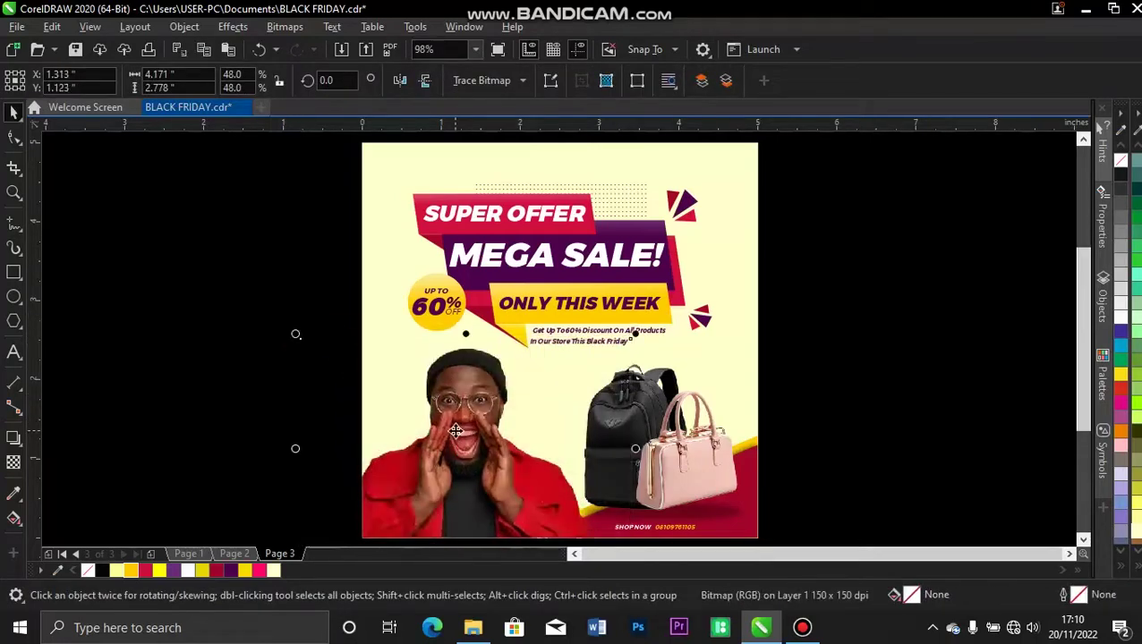
pyautogui.moveTo(381, 399); pyautogui.dragTo(388, 396)
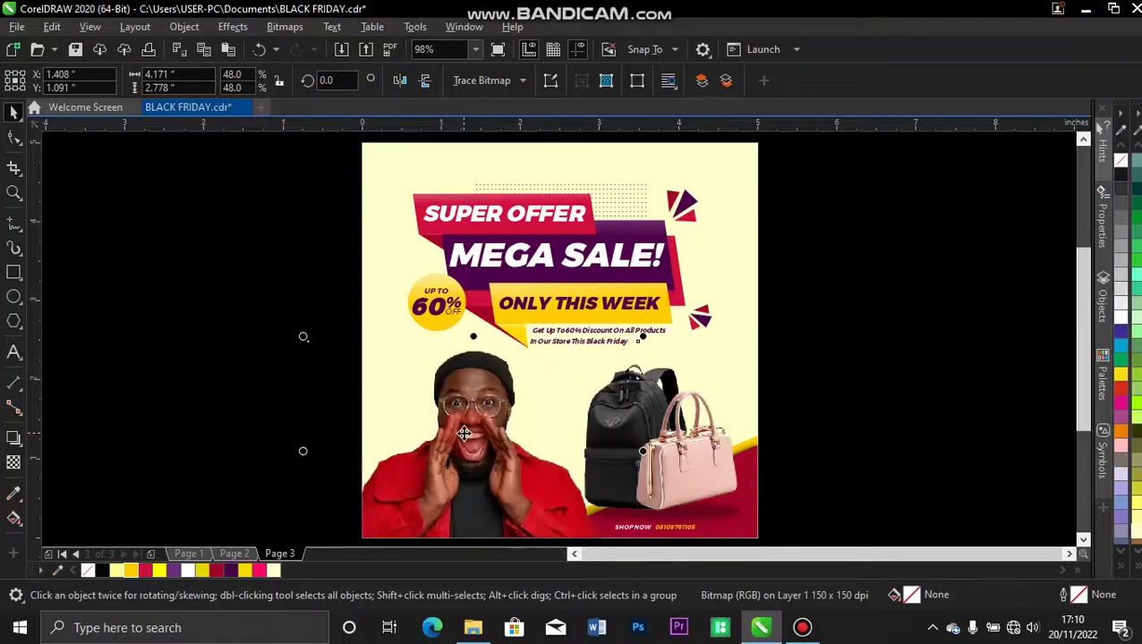
pyautogui.click(254, 292)
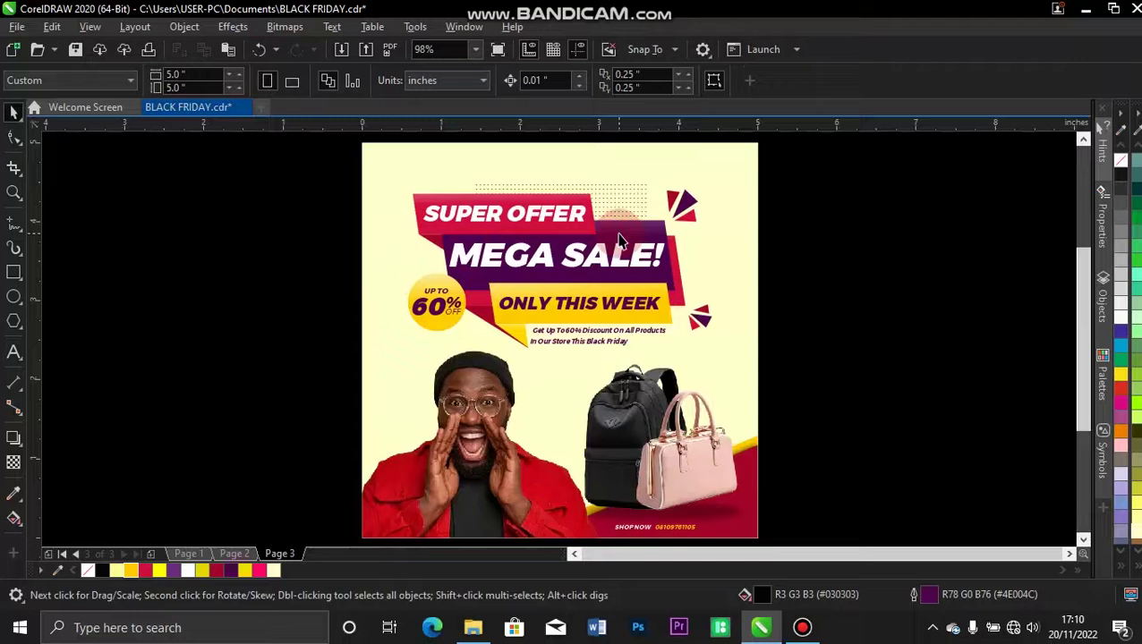
# Compare the flyers on pages 2 and 3, and examine the outline around the page 2 banner and discount circle up close.
pyautogui.click(234, 554)
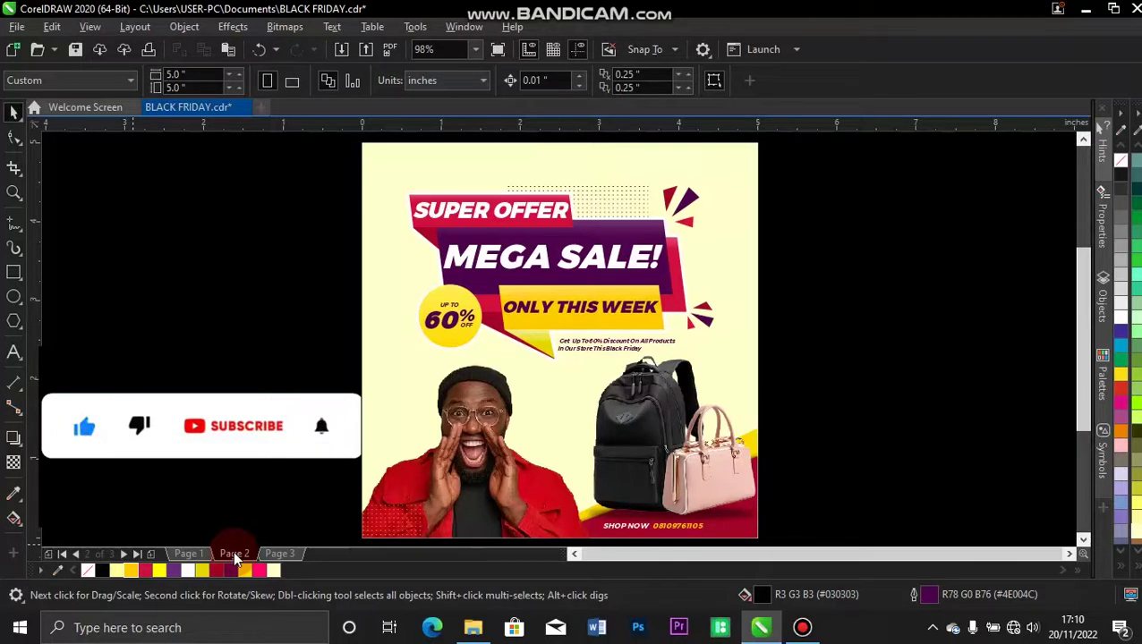
pyautogui.click(283, 555)
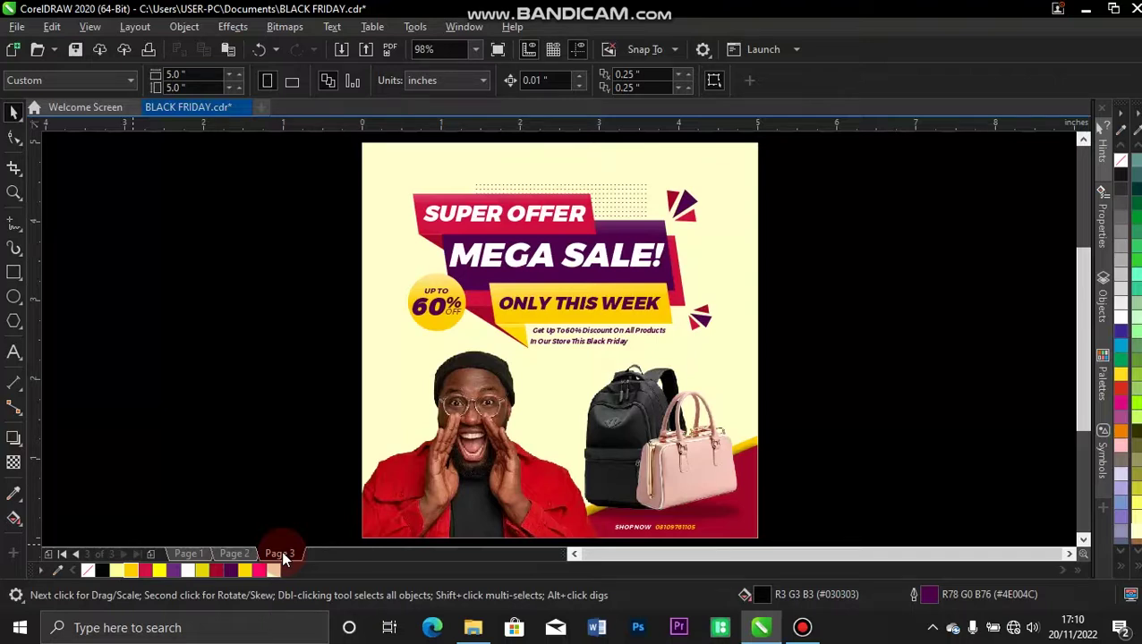
pyautogui.click(586, 231)
pyautogui.click(786, 207)
pyautogui.click(233, 553)
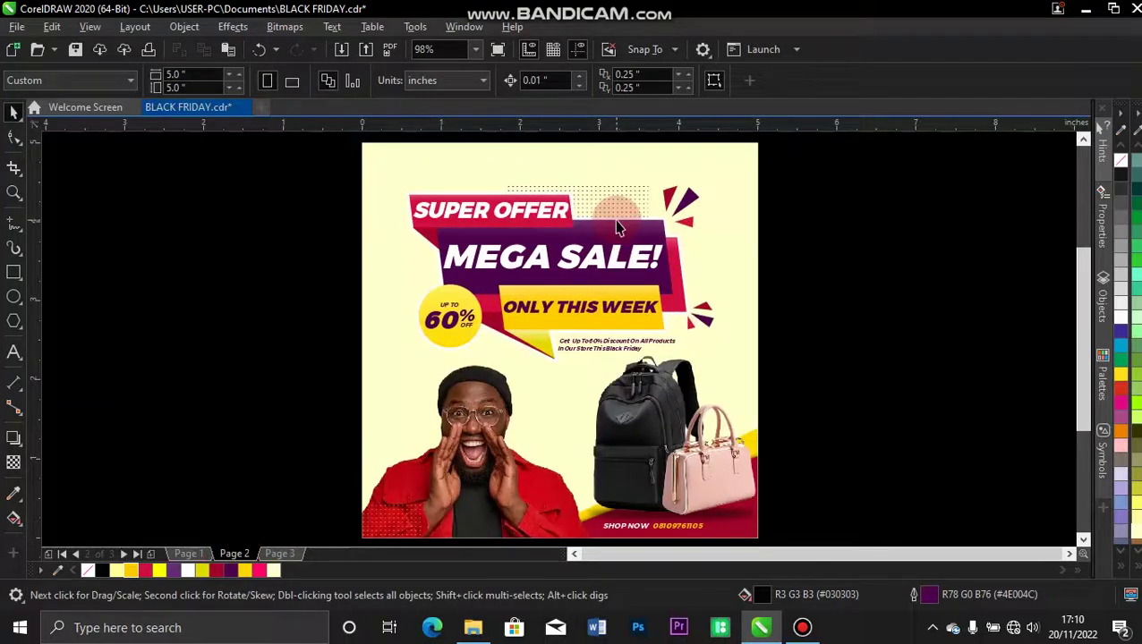
pyautogui.press('z')
pyautogui.moveTo(336, 153); pyautogui.dragTo(508, 237)
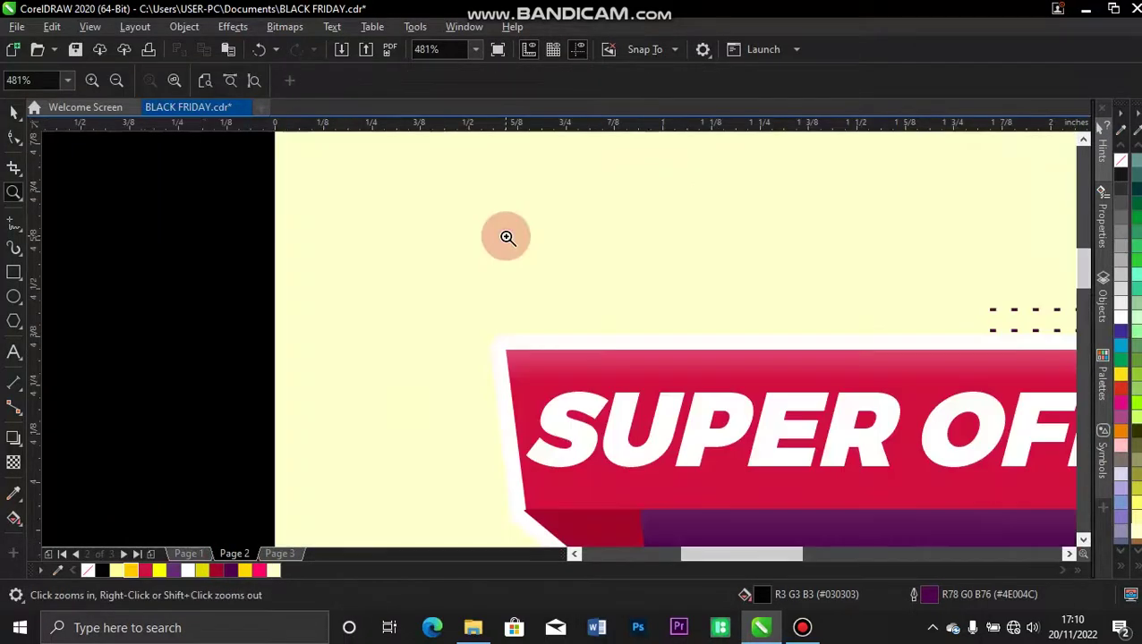
pyautogui.press('space')
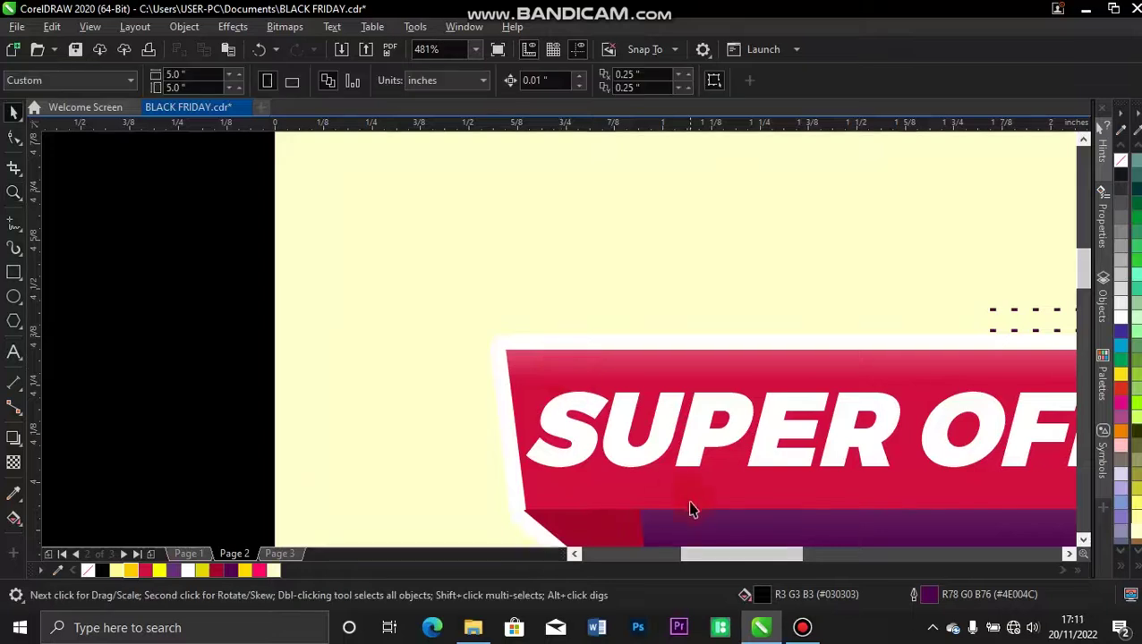
pyautogui.moveTo(1080, 273); pyautogui.dragTo(1085, 346)
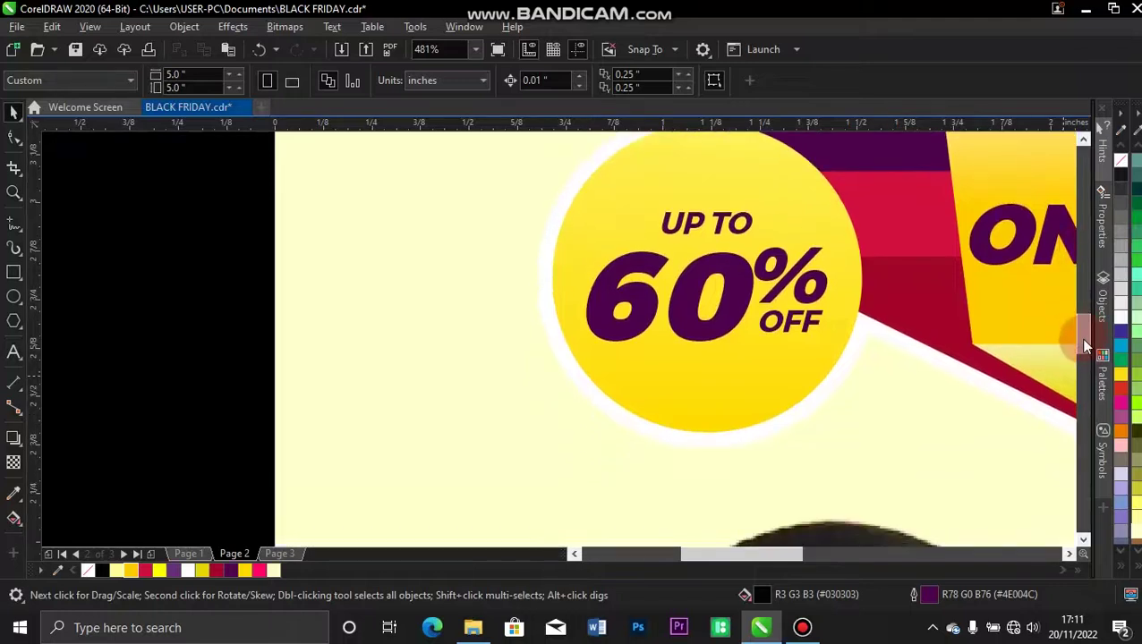
# Try Deep Yellow (#FFCC00) as the background fill of the page 2 flyer.
pyautogui.click(357, 315)
pyautogui.click(134, 575)
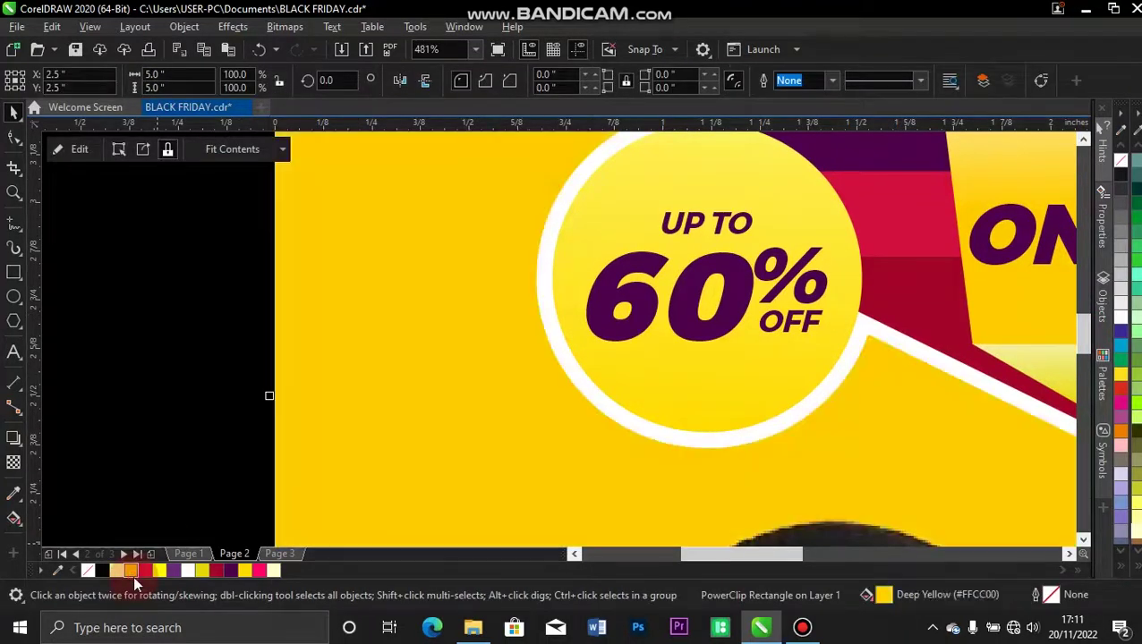
pyautogui.hotkey('shift', 'F2')
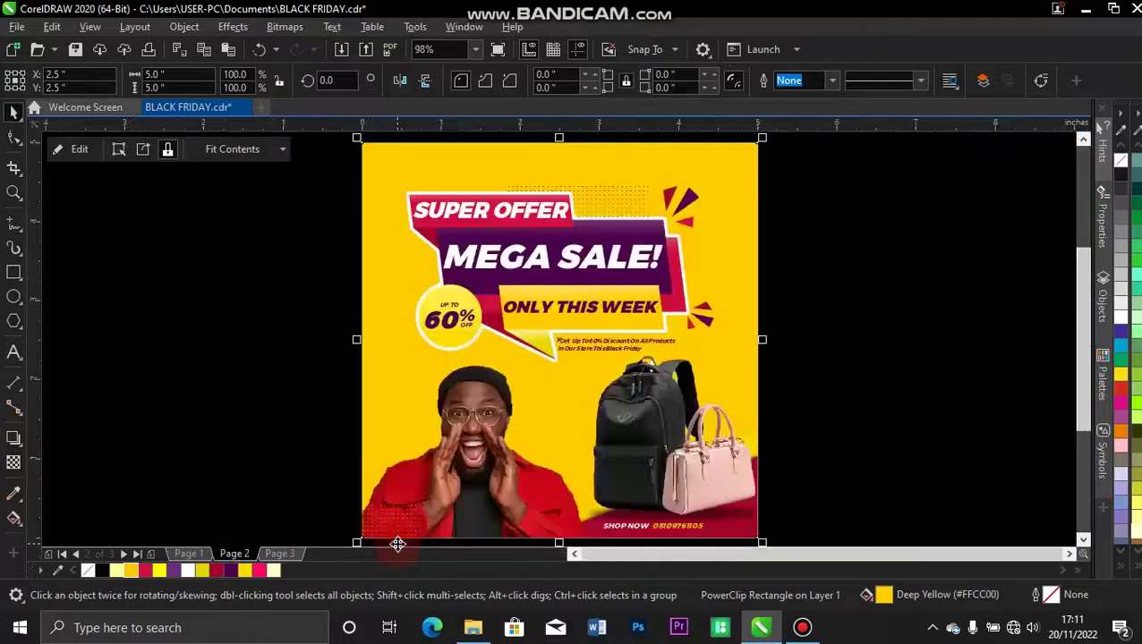
pyautogui.click(847, 341)
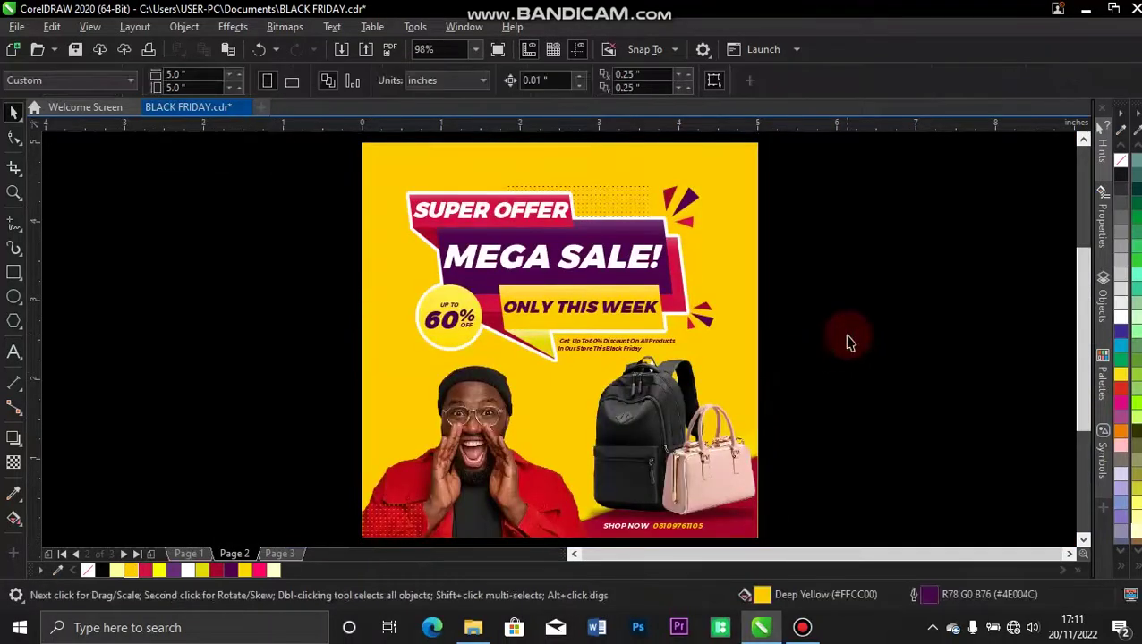
pyautogui.hotkey('ctrl', 'z')
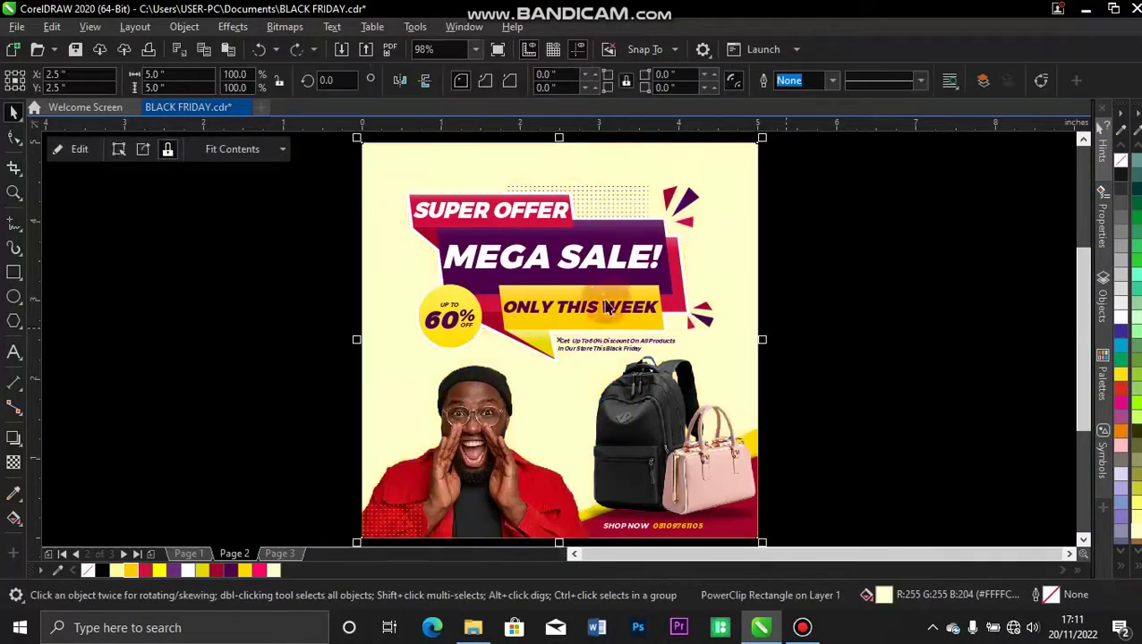
# Add a one-step outside contour with a 0.04-inch offset to the red SUPER OFFER ribbon on page 3.
pyautogui.click(280, 548)
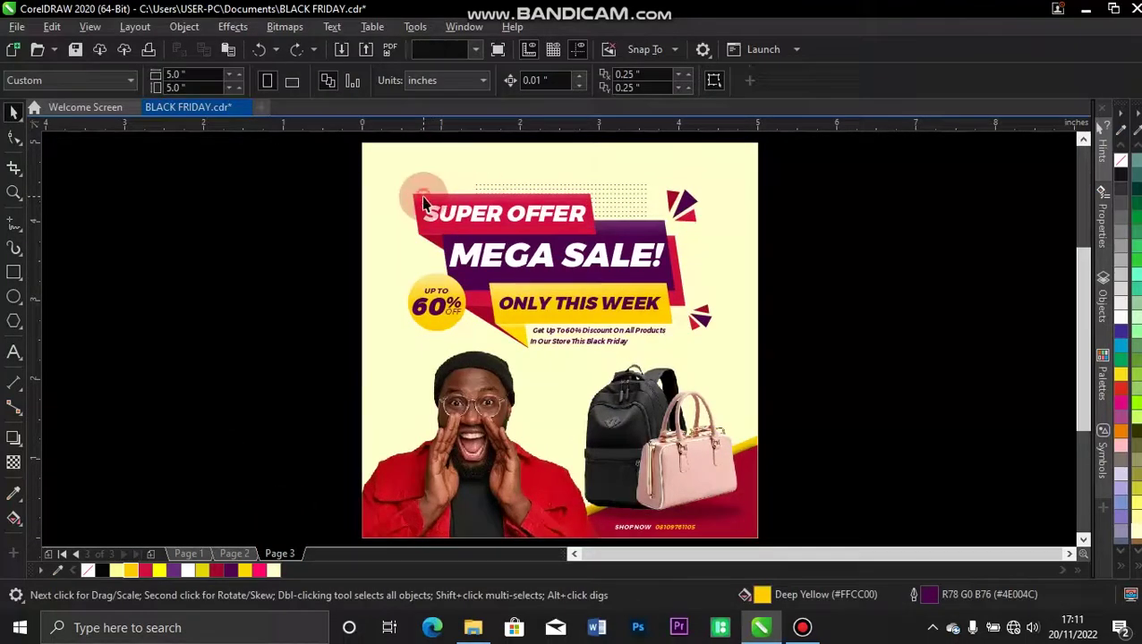
pyautogui.click(423, 204)
pyautogui.press('z')
pyautogui.moveTo(334, 164); pyautogui.dragTo(721, 363)
pyautogui.press('space')
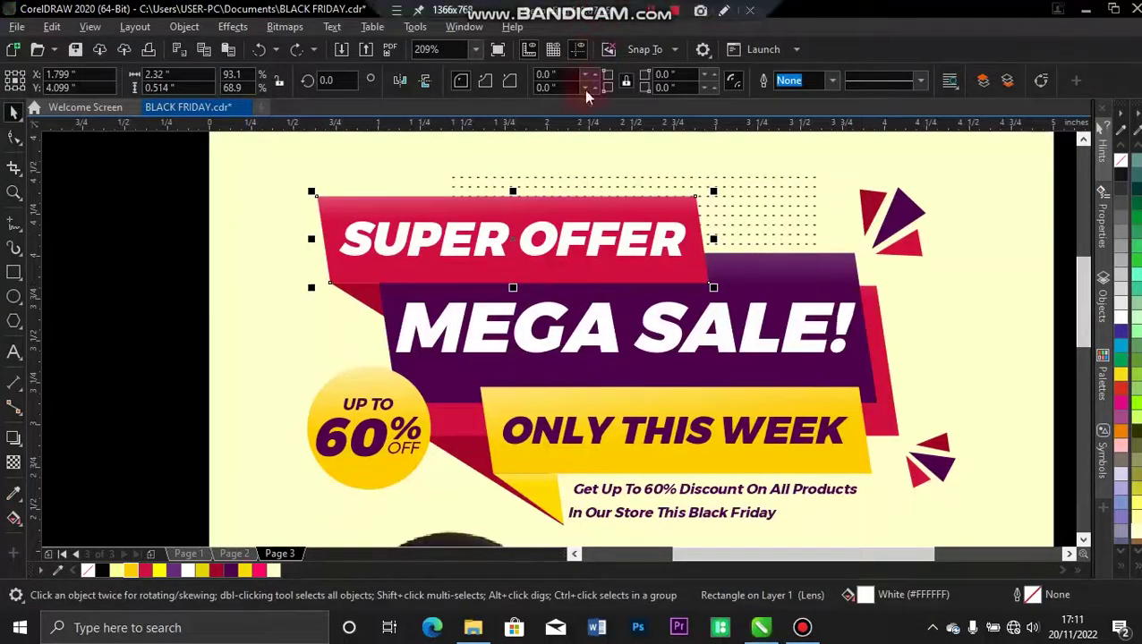
pyautogui.keyDown('alt'); pyautogui.click(581, 270); pyautogui.keyUp('alt')
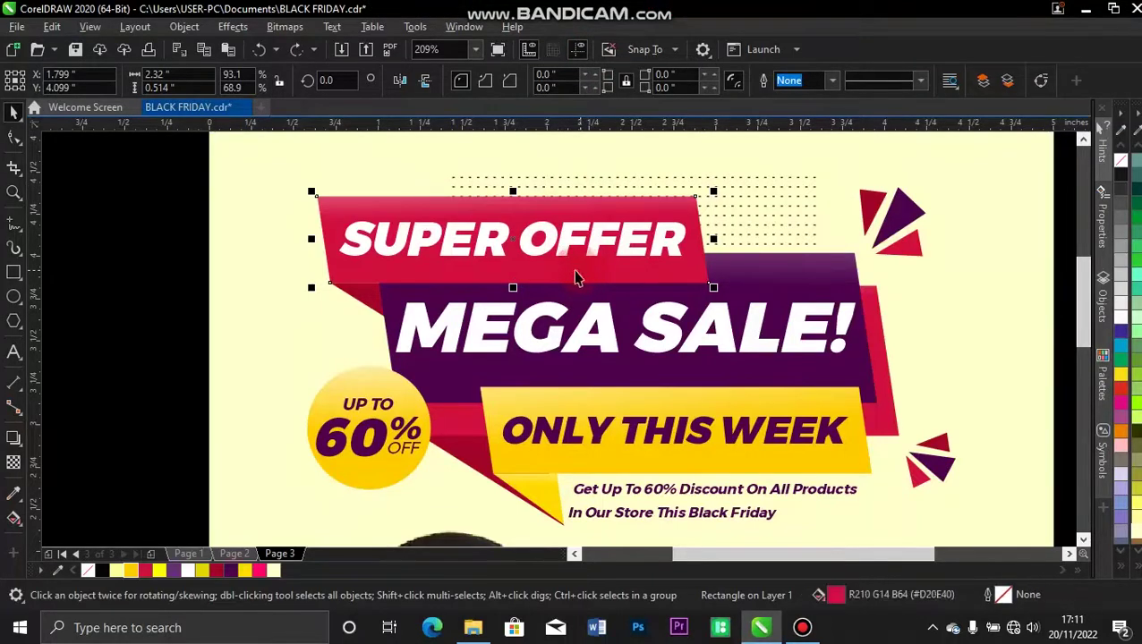
pyautogui.click(19, 440)
pyautogui.click(21, 440)
pyautogui.click(66, 453)
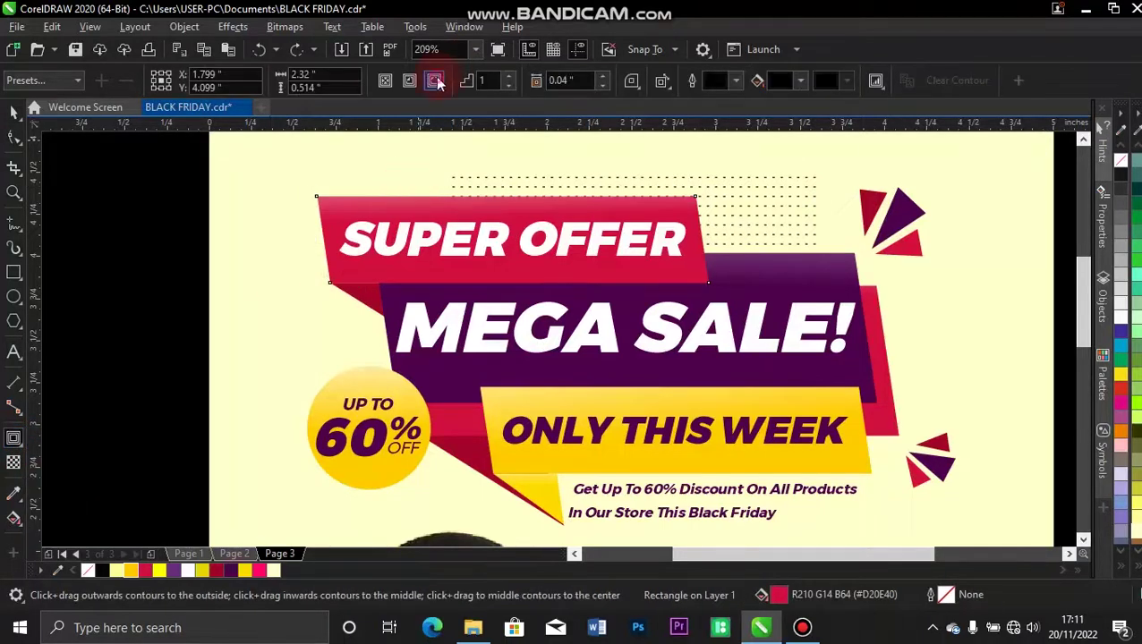
pyautogui.click(436, 81)
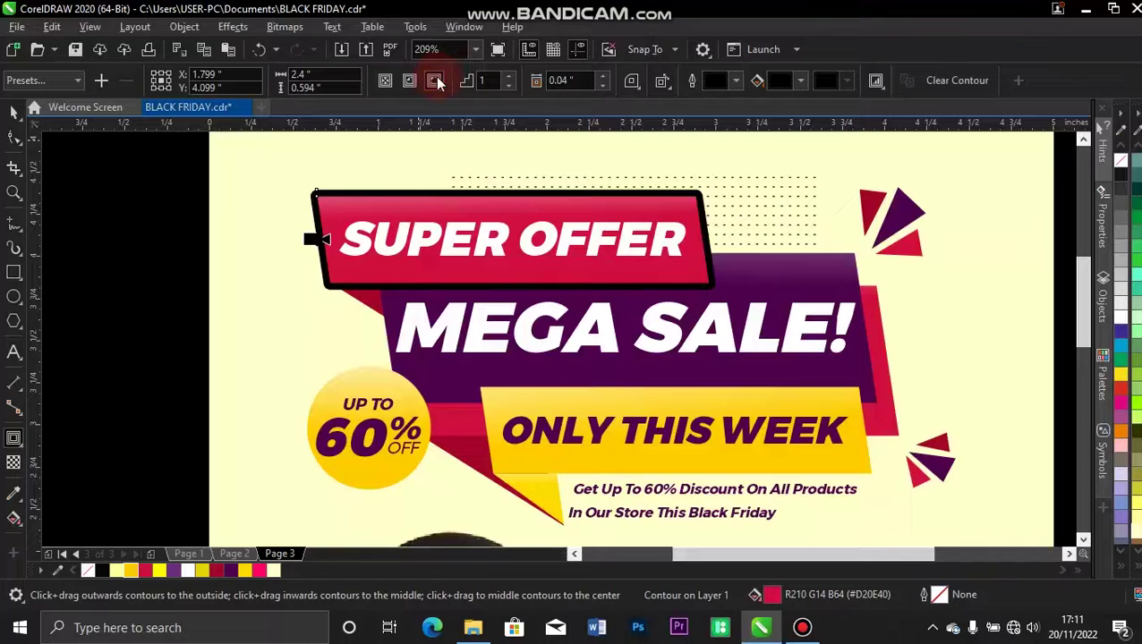
pyautogui.click(638, 85)
pyautogui.click(666, 119)
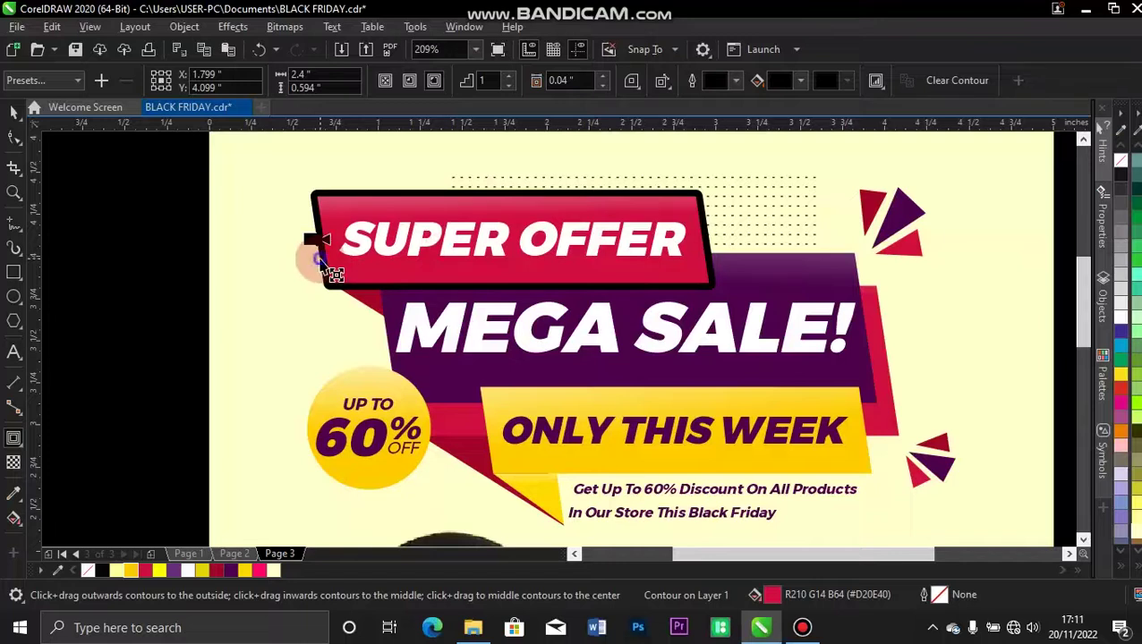
# Break the contour apart from the SUPER OFFER ribbon and fill the separated contour shape white (#FFFFFF).
pyautogui.rightClick(319, 260)
pyautogui.click(380, 272)
pyautogui.click(14, 111)
pyautogui.click(141, 220)
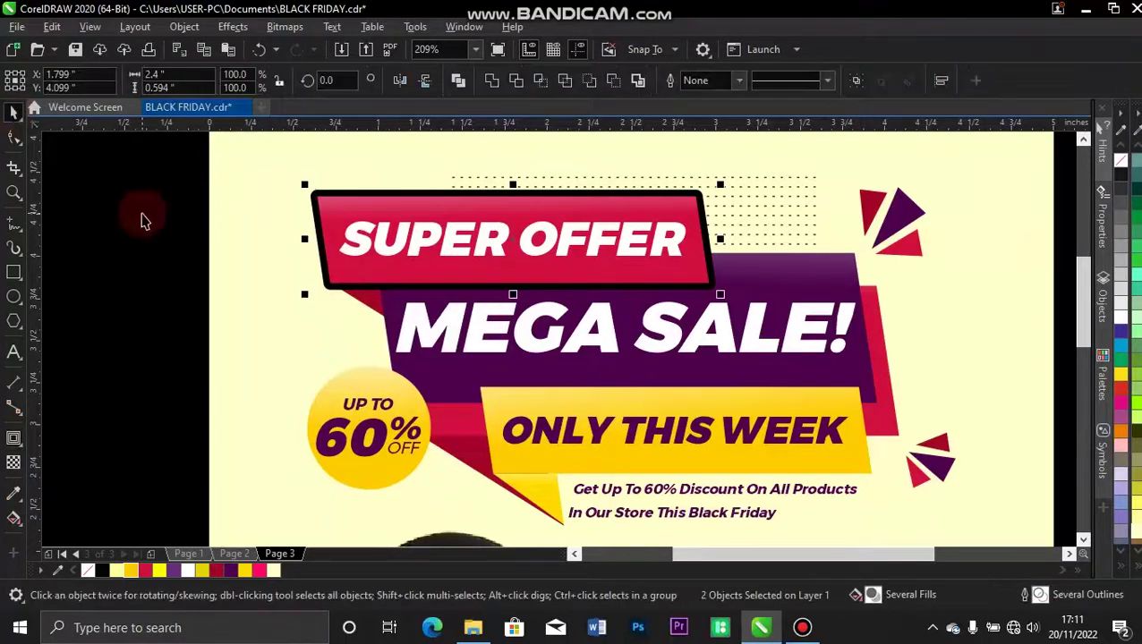
pyautogui.click(313, 205)
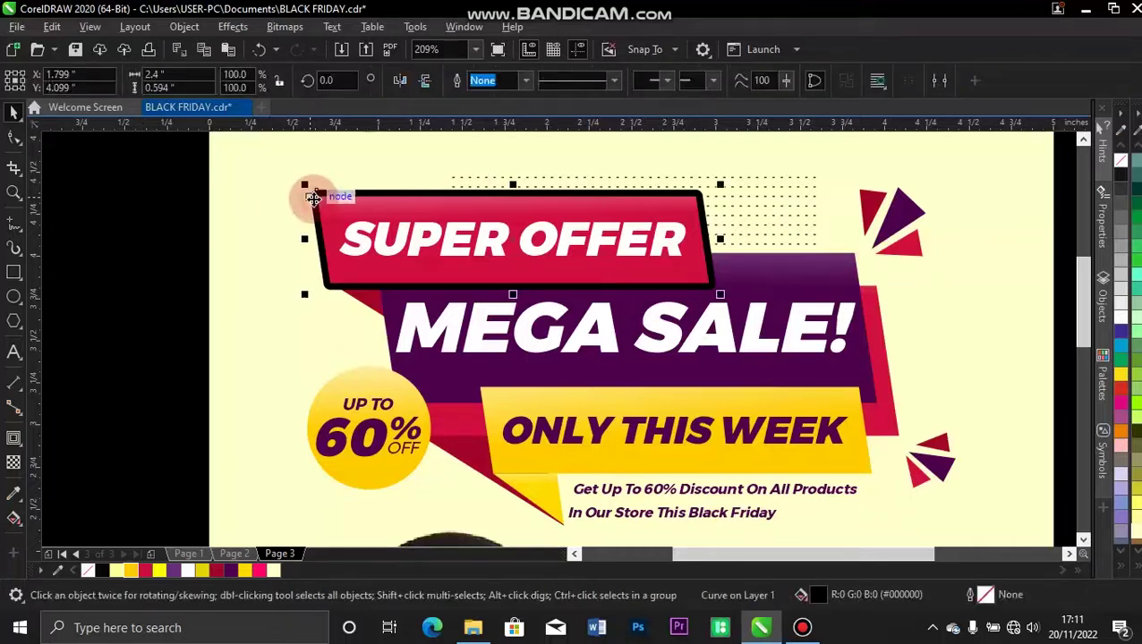
pyautogui.click(190, 570)
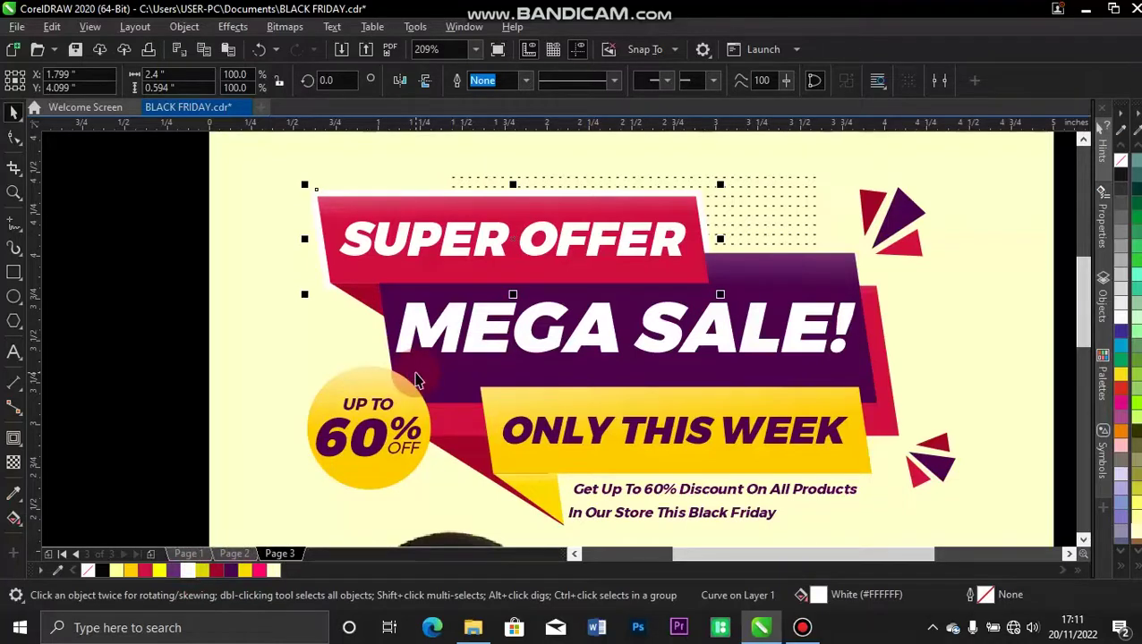
# Add a one-step outside contour with a 0.04-inch offset to the purple MEGA SALE! panel.
pyautogui.click(796, 289)
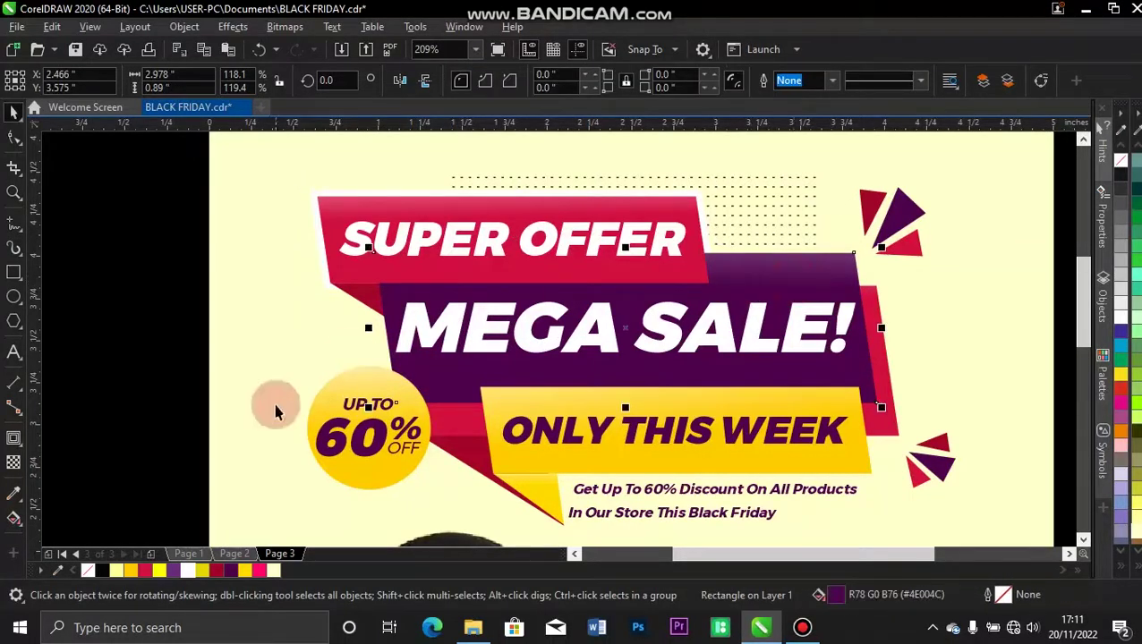
pyautogui.click(13, 440)
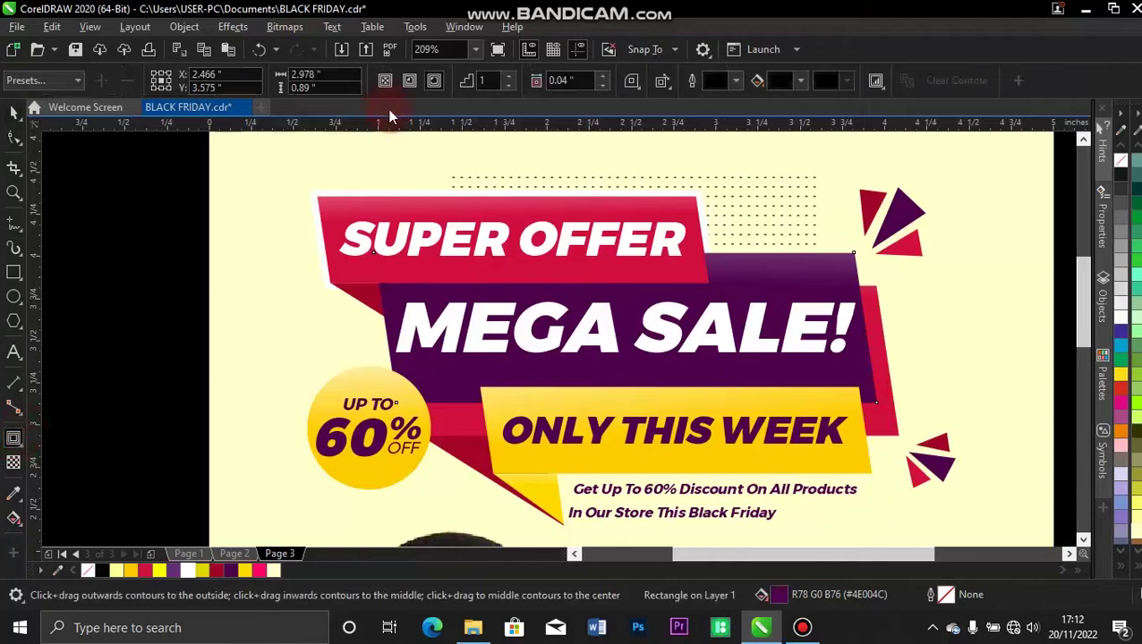
pyautogui.click(433, 80)
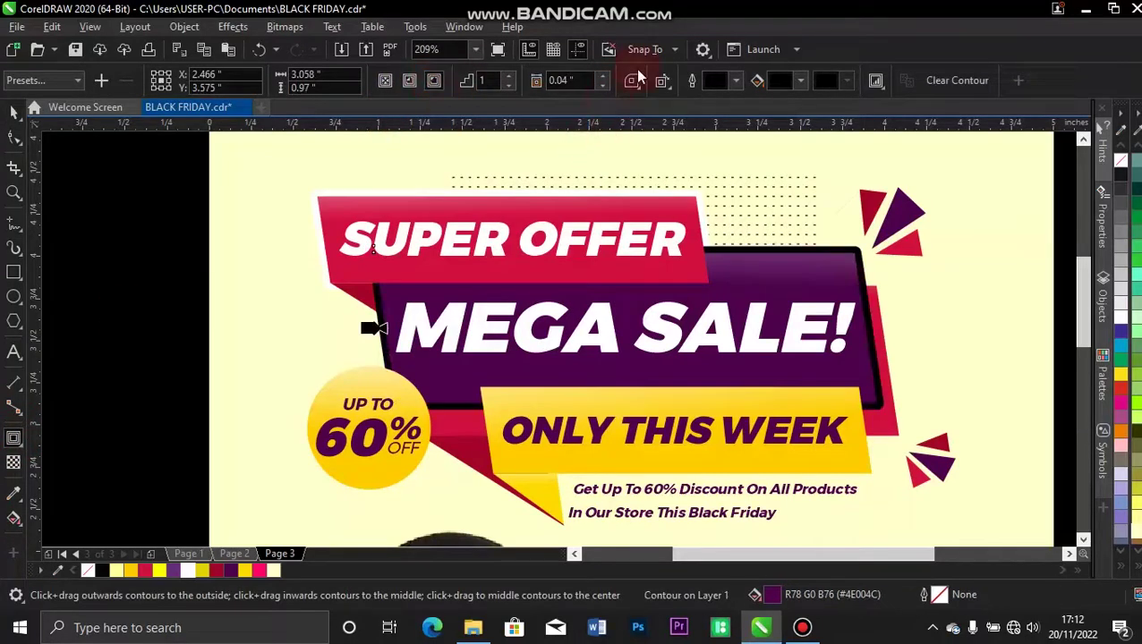
pyautogui.click(603, 86)
pyautogui.click(603, 86)
pyautogui.click(602, 77)
pyautogui.click(602, 77)
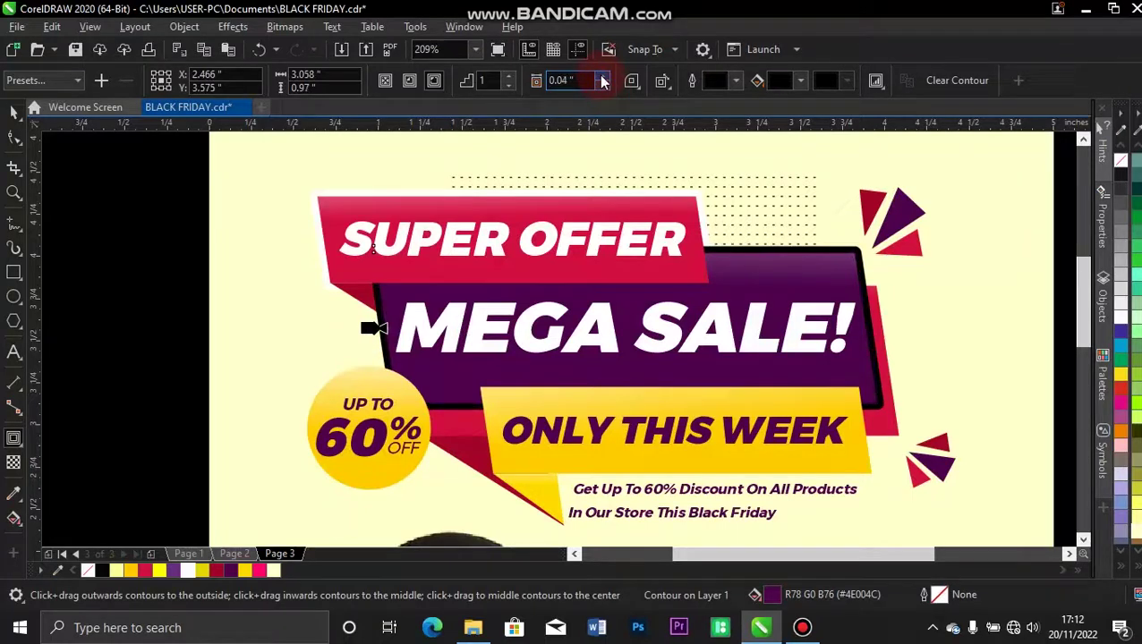
# Try a 0.07-inch contour offset on the purple MEGA SALE! panel and set it back to 0.04 inch.
pyautogui.click(603, 77)
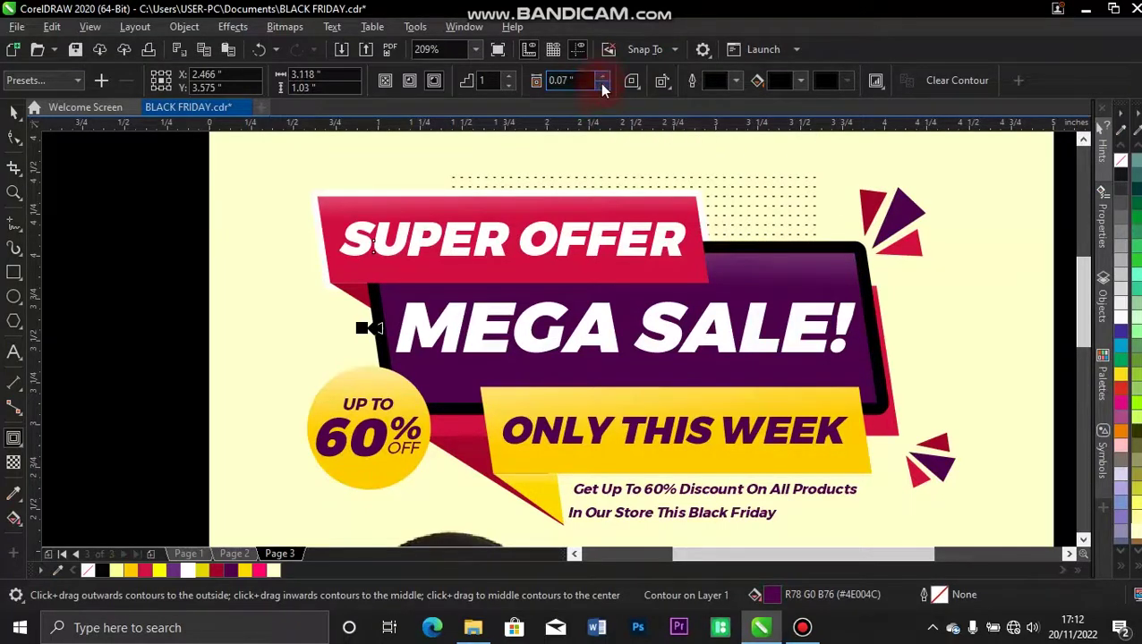
pyautogui.click(602, 85)
pyautogui.click(732, 221)
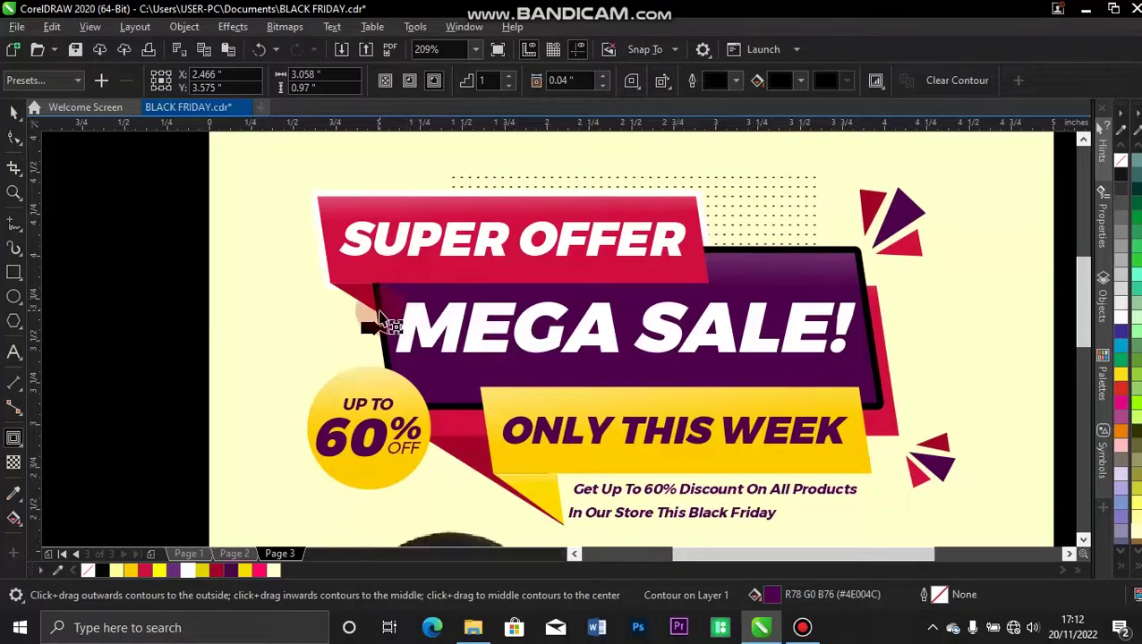
# Break the contour apart from the purple MEGA SALE! panel.
pyautogui.rightClick(380, 313)
pyautogui.click(420, 320)
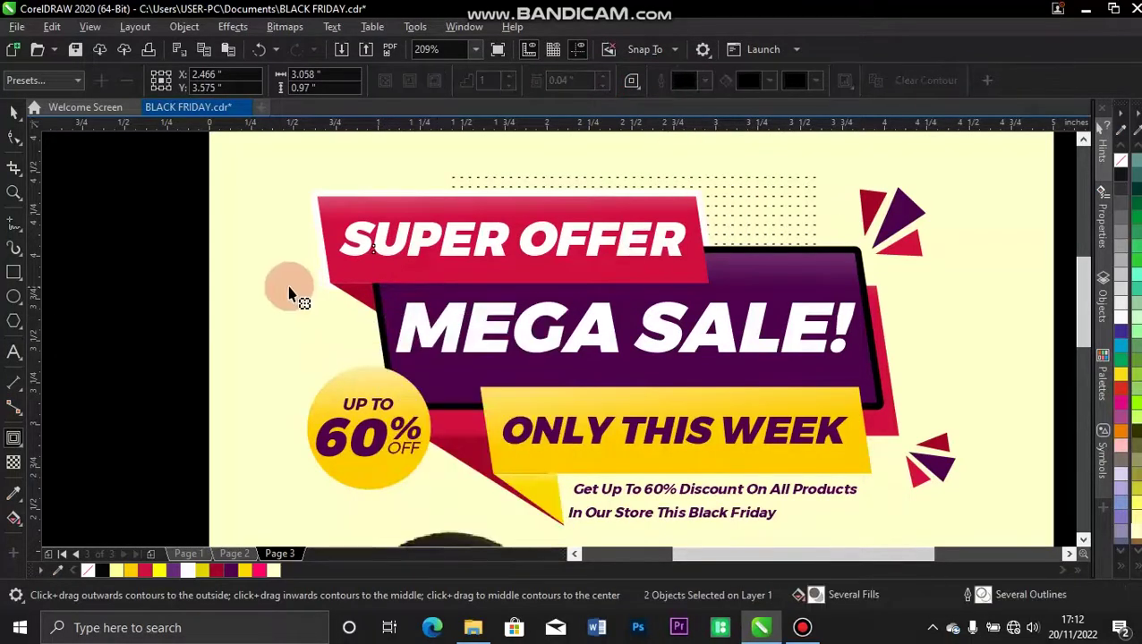
pyautogui.click(13, 111)
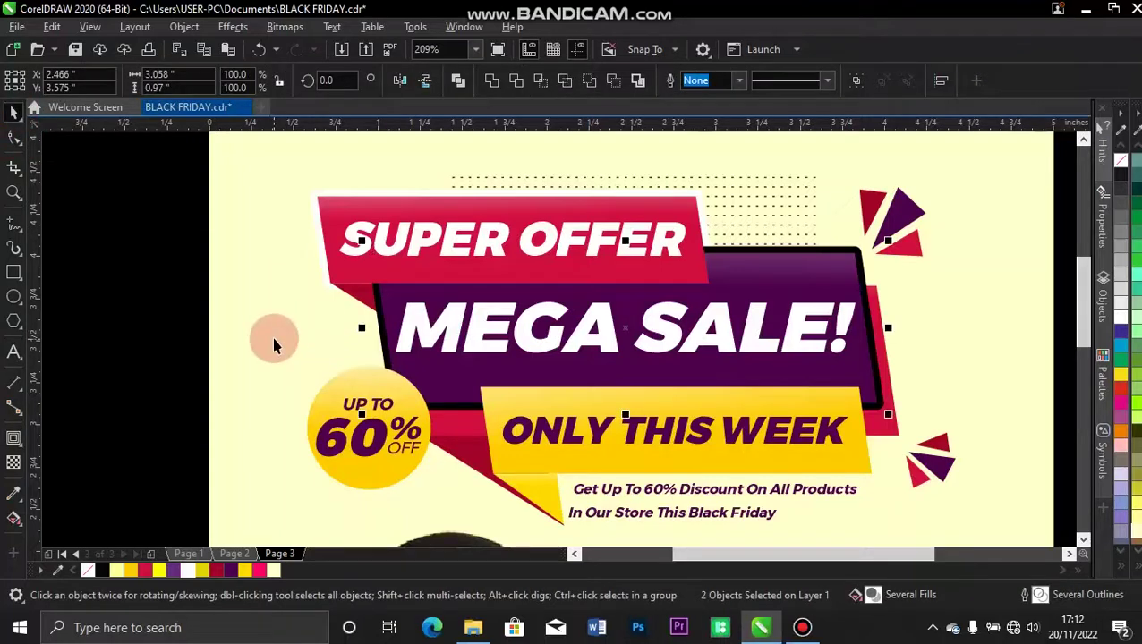
# Fill the separated MEGA SALE! contour shape white (#FFFFFF) and send it one level back in the stacking order.
pyautogui.click(357, 338)
pyautogui.click(382, 331)
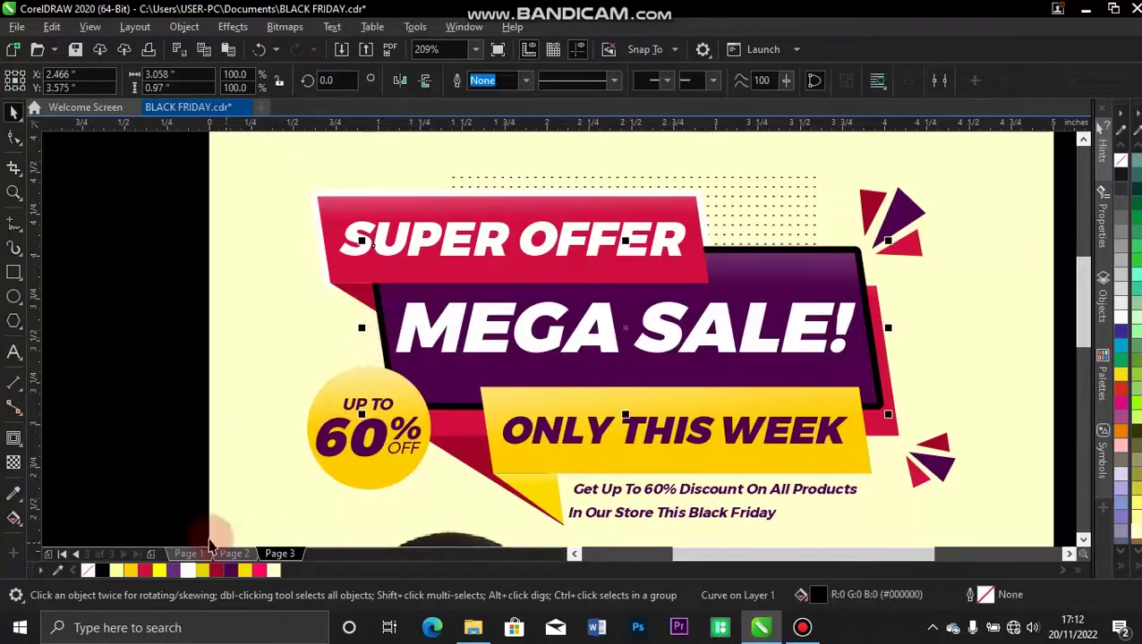
pyautogui.click(188, 570)
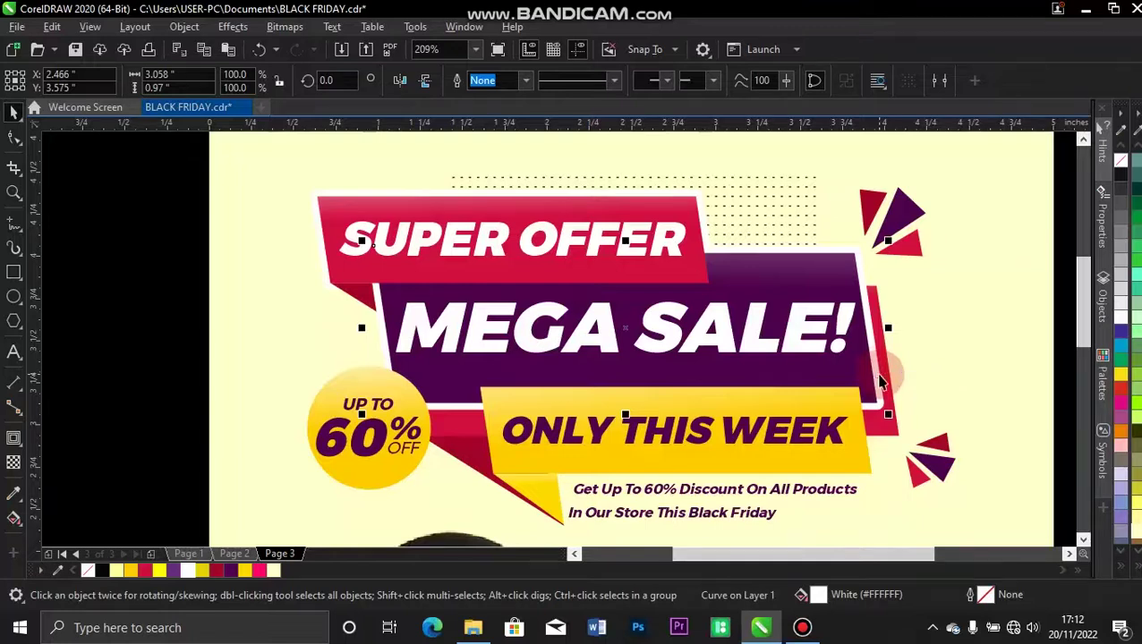
pyautogui.hotkey('ctrl', 'pagedown')
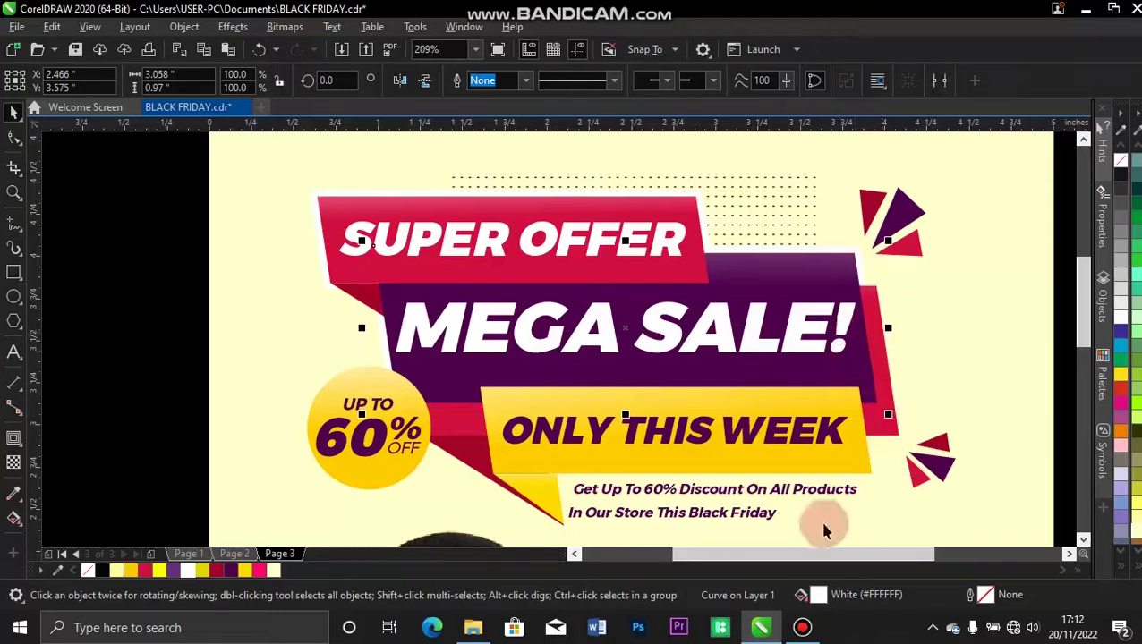
# Try yellow (#E6D700) as the background fill of the page 3 flyer and undo it after viewing the whole page.
pyautogui.click(947, 197)
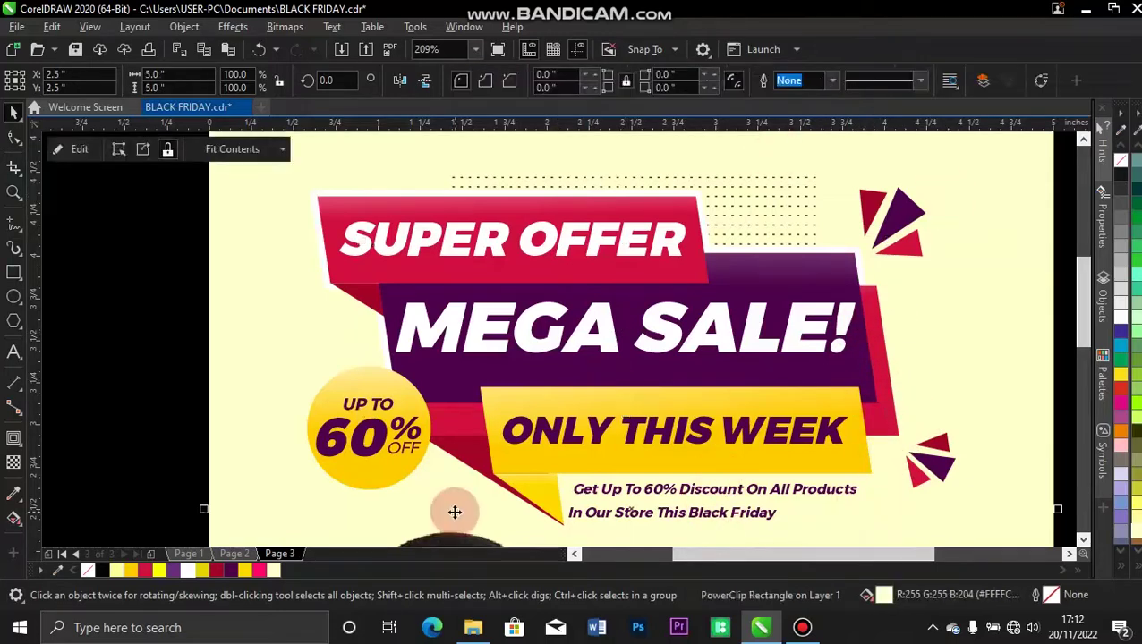
pyautogui.click(204, 571)
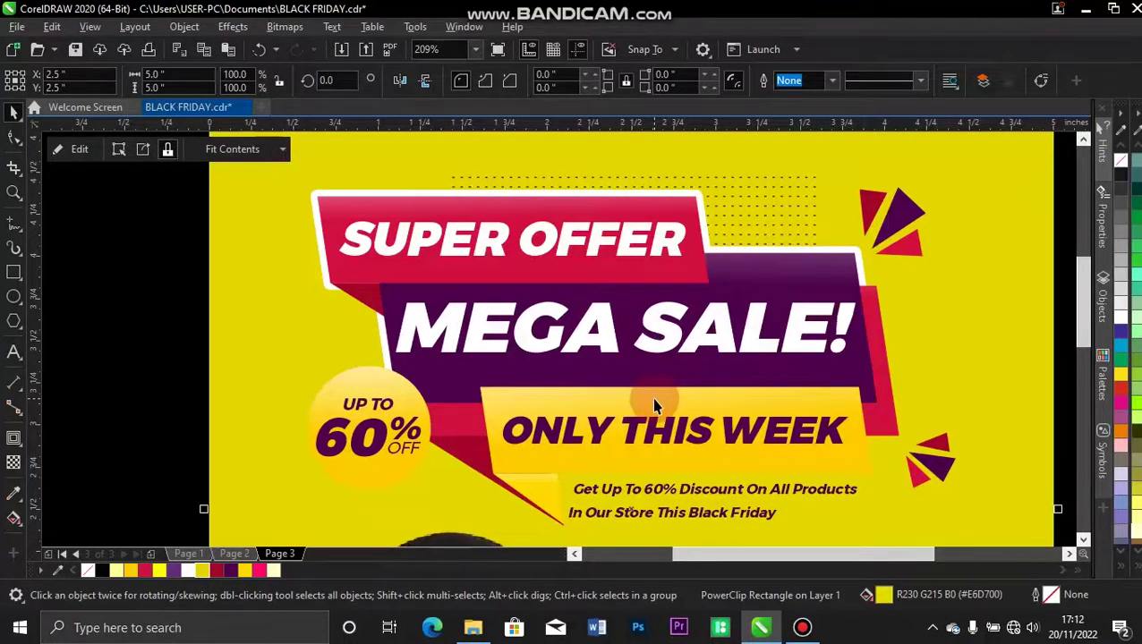
pyautogui.hotkey('shift', 'F4')
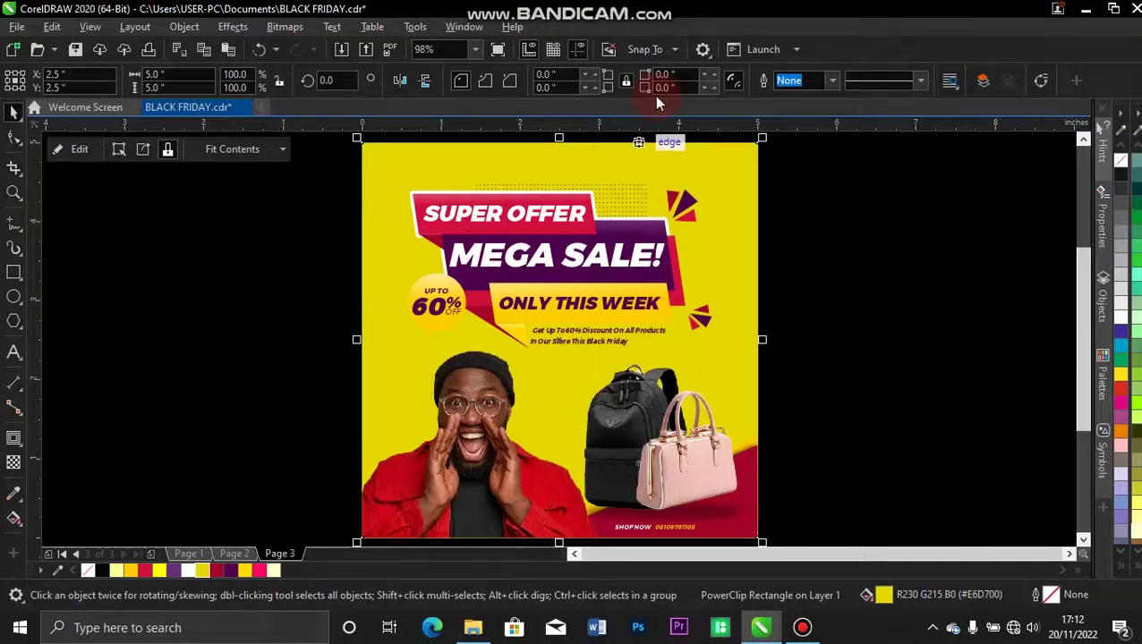
pyautogui.hotkey('ctrl', 'z')
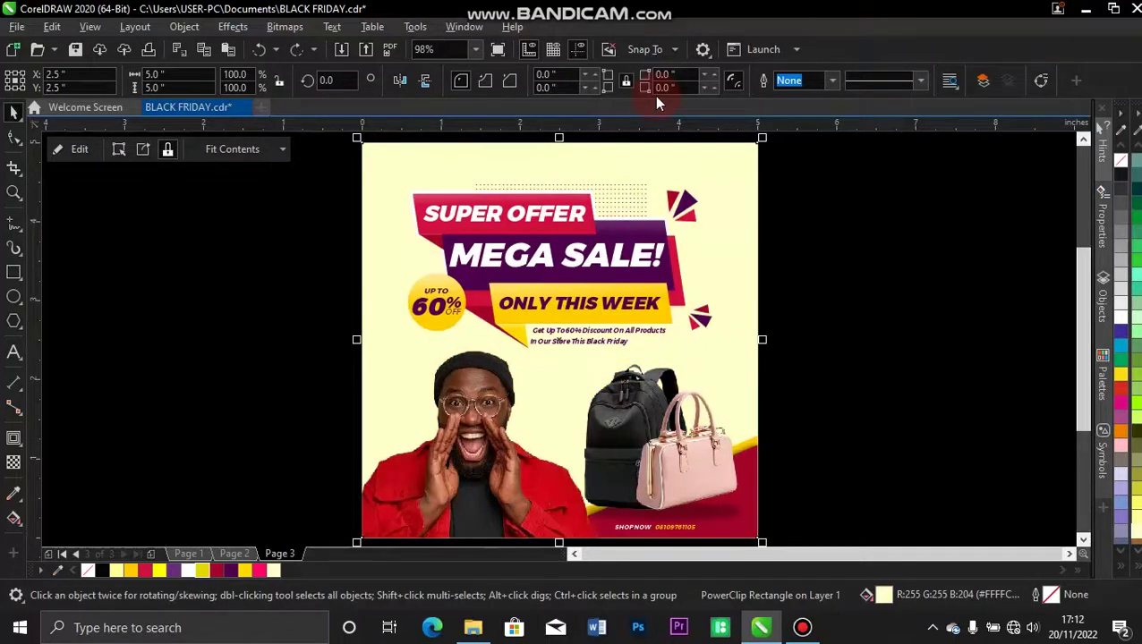